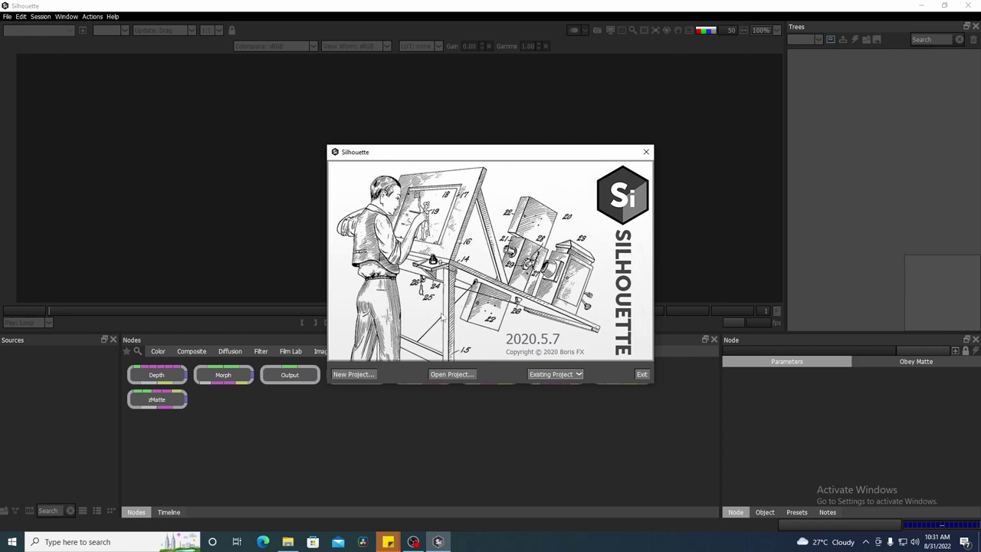
# Step: Start a new project and name it classs01
pyautogui.click(354, 374)
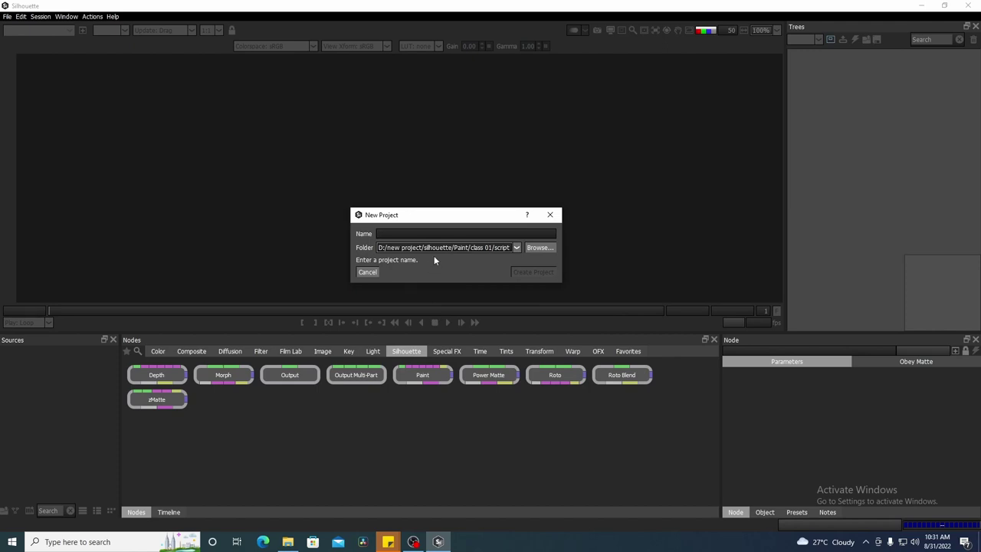
pyautogui.write('clas')
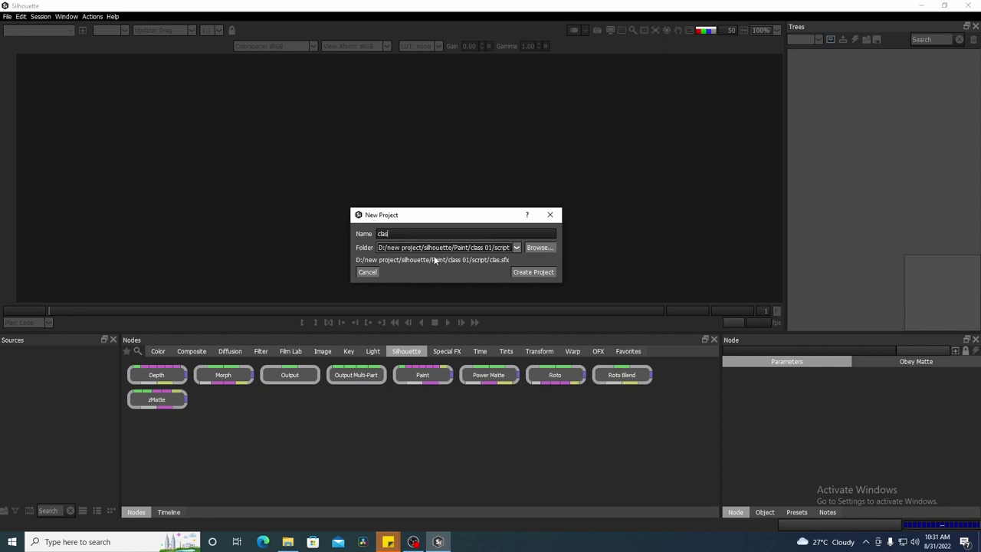
pyautogui.press('BackSpace')
pyautogui.press('BackSpace')
pyautogui.press('BackSpace')
pyautogui.press('BackSpace')
pyautogui.write('claas')
pyautogui.press('BackSpace')
pyautogui.press('BackSpace')
pyautogui.press('BackSpace')
pyautogui.press('BackSpace')
pyautogui.press('BackSpace')
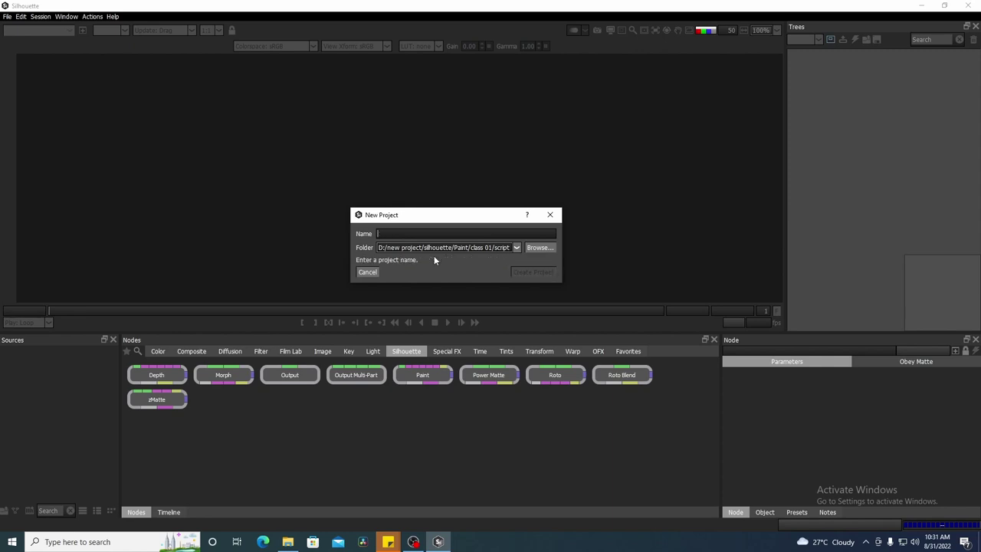
pyautogui.write('classs01')
# Step: Choose D:/new project/silhouette/Paint/class 01/script as the project folder and create the project
pyautogui.click(538, 249)
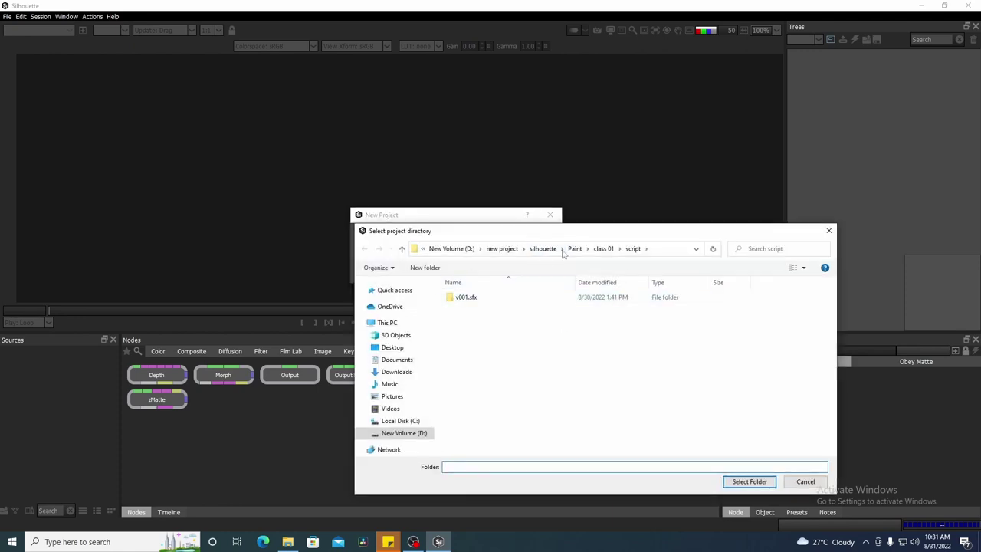
pyautogui.click(743, 482)
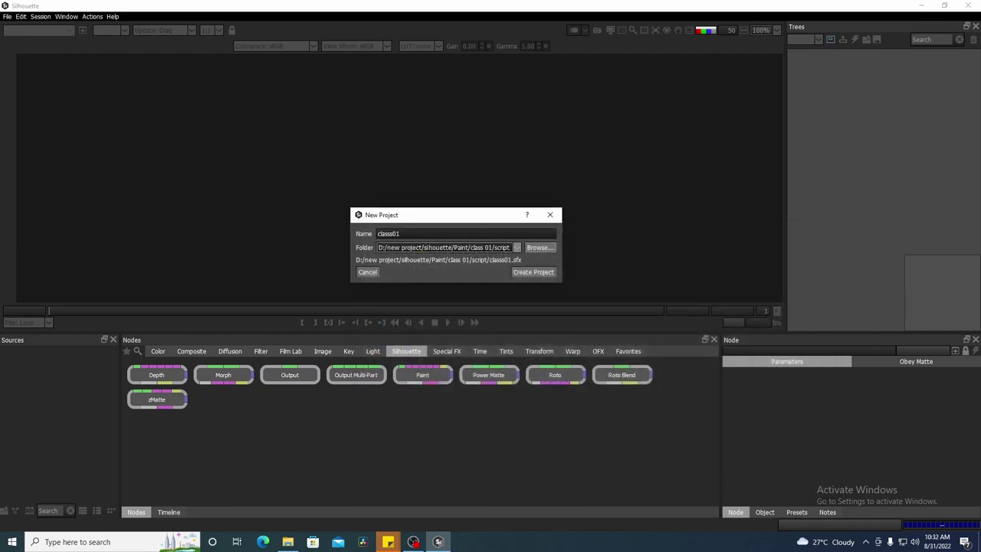
pyautogui.click(533, 272)
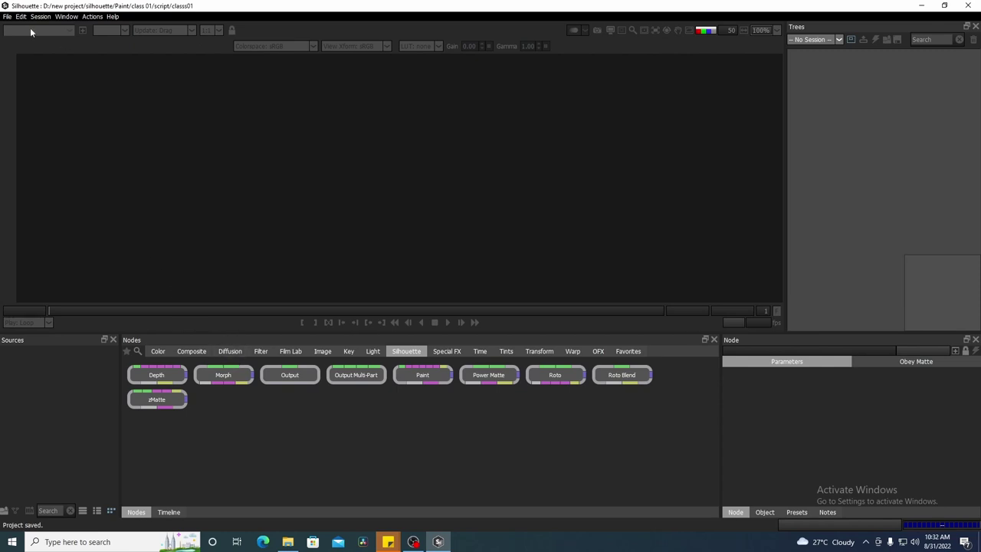
# Step: Import the AL_GSA_011 image sequence from the class 01 footage folder and widen the Sources area
pyautogui.click(7, 17)
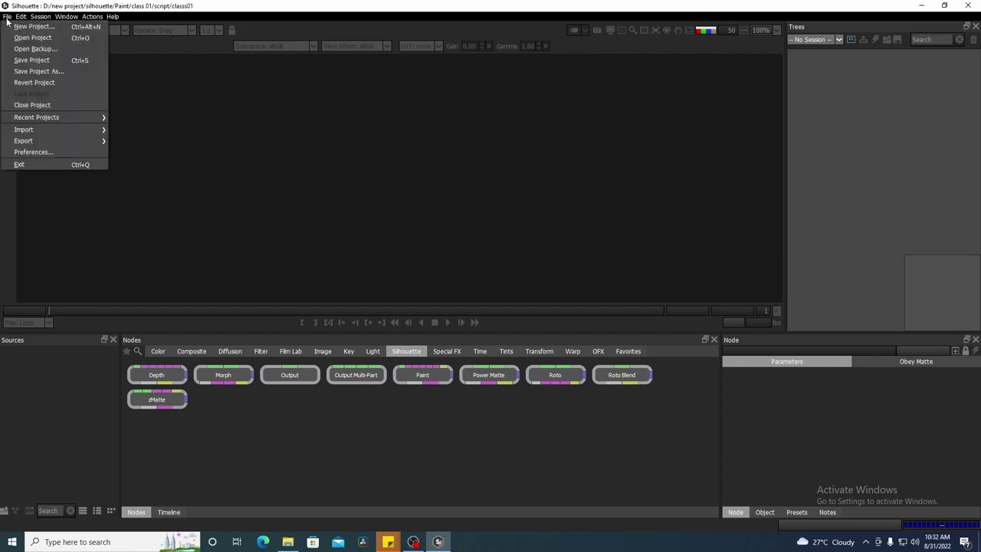
pyautogui.moveTo(55, 130)
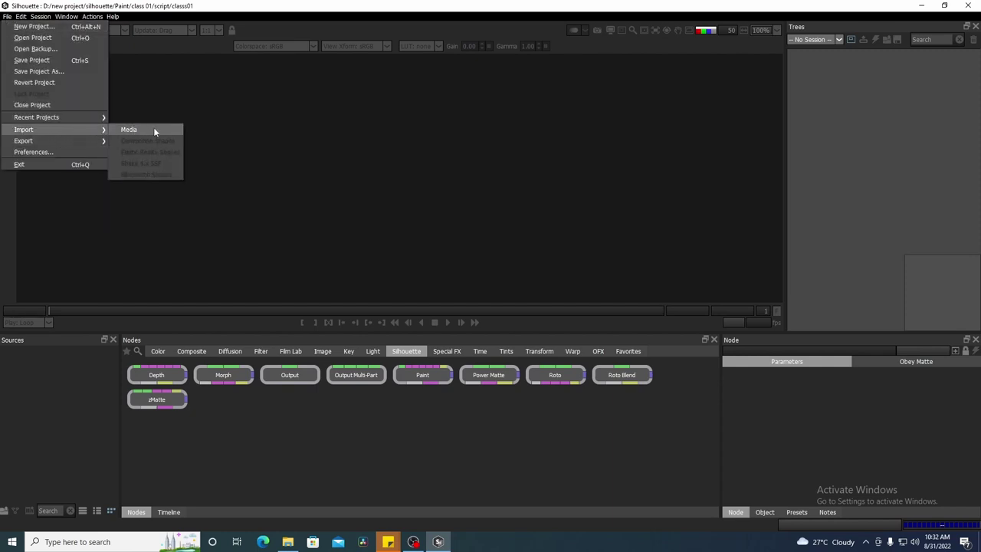
pyautogui.click(129, 130)
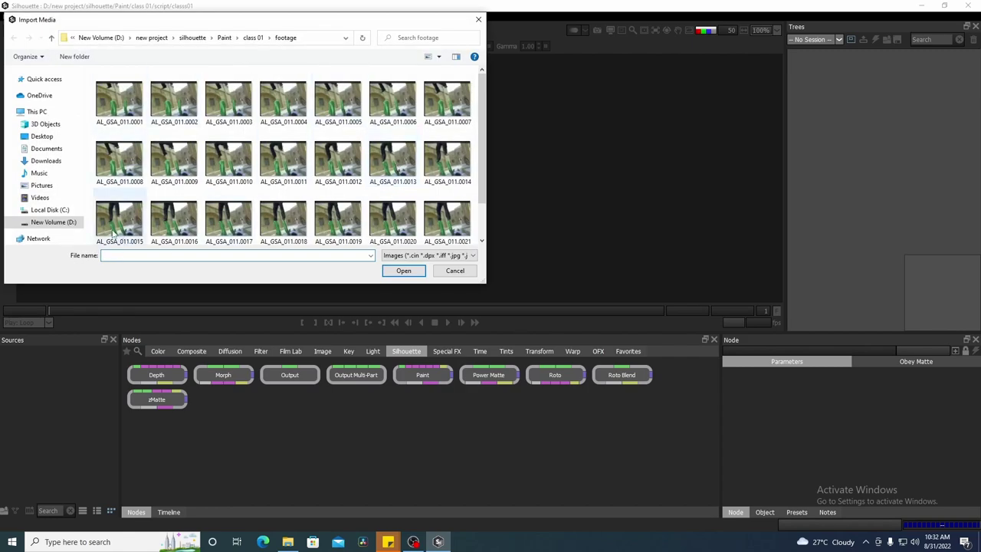
pyautogui.write('D:\\new project\\silhouette\\Paint\\class 01\\footage')
pyautogui.hotkey('ctrl', 'a')
pyautogui.click(120, 95)
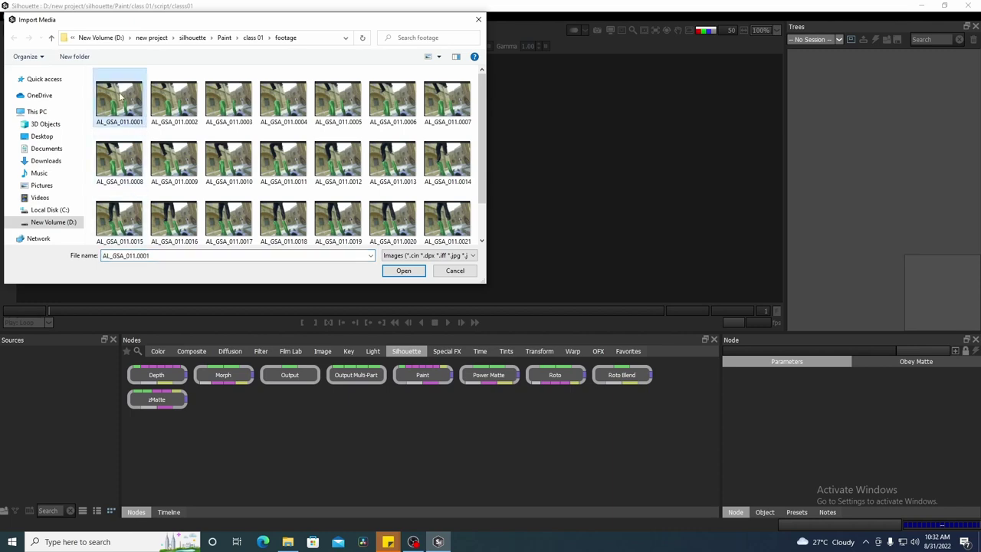
pyautogui.click(408, 275)
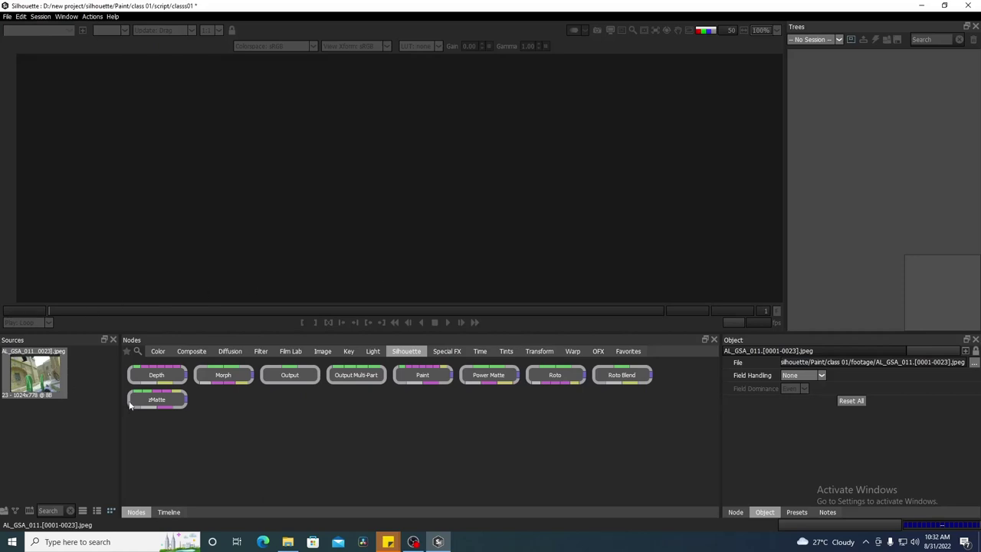
pyautogui.moveTo(122, 400); pyautogui.dragTo(206, 395)
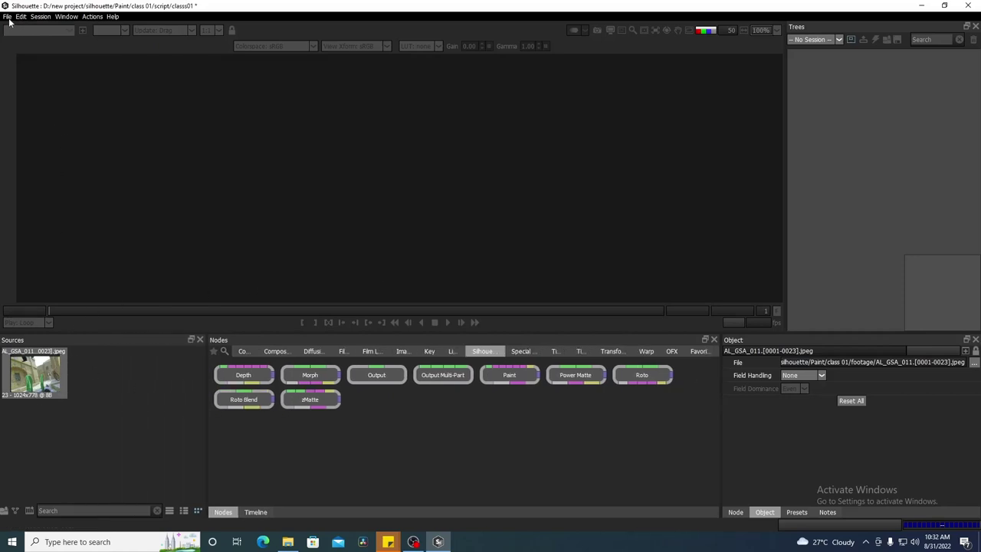
# Step: Import the AL_GSA_011 image sequence from the footage folder two more times
pyautogui.click(4, 511)
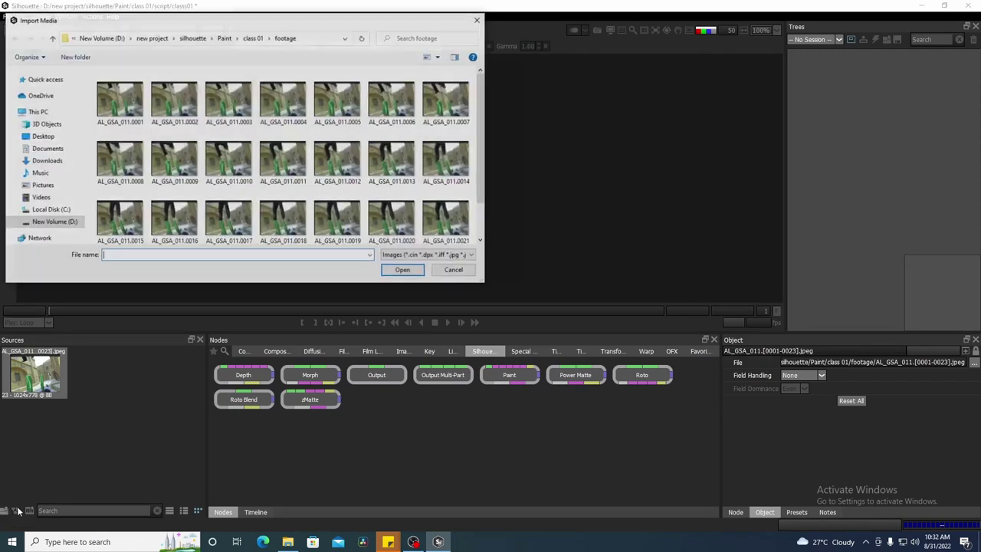
pyautogui.click(118, 98)
pyautogui.click(404, 270)
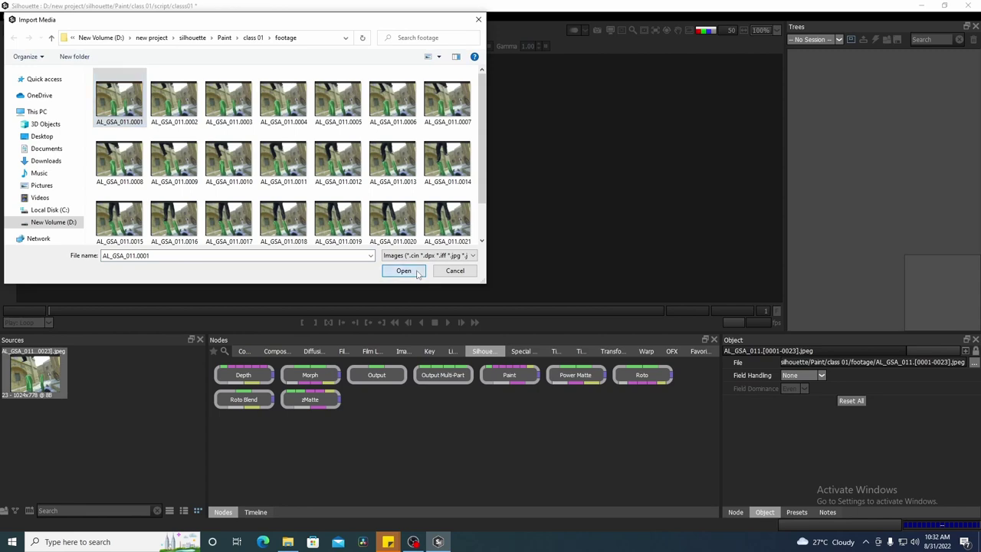
pyautogui.doubleClick(143, 429)
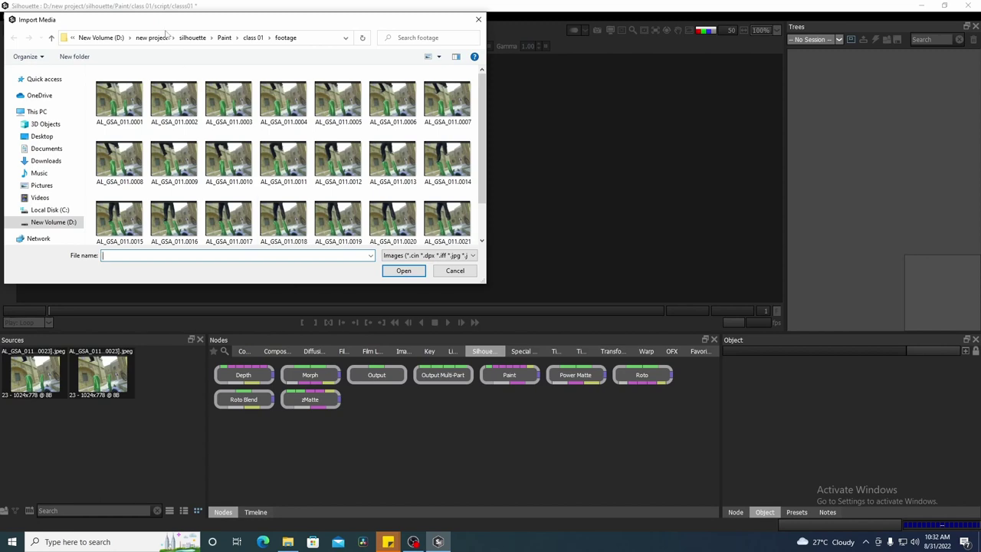
pyautogui.click(130, 115)
pyautogui.click(404, 271)
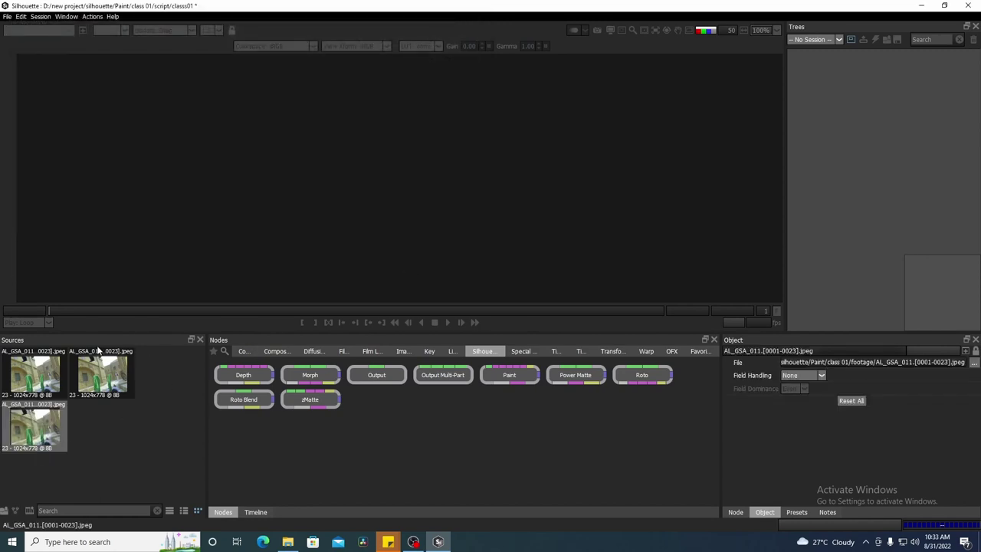
# Step: Delete two of the three AL_GSA_011 sources, leaving a single copy
pyautogui.click(155, 456)
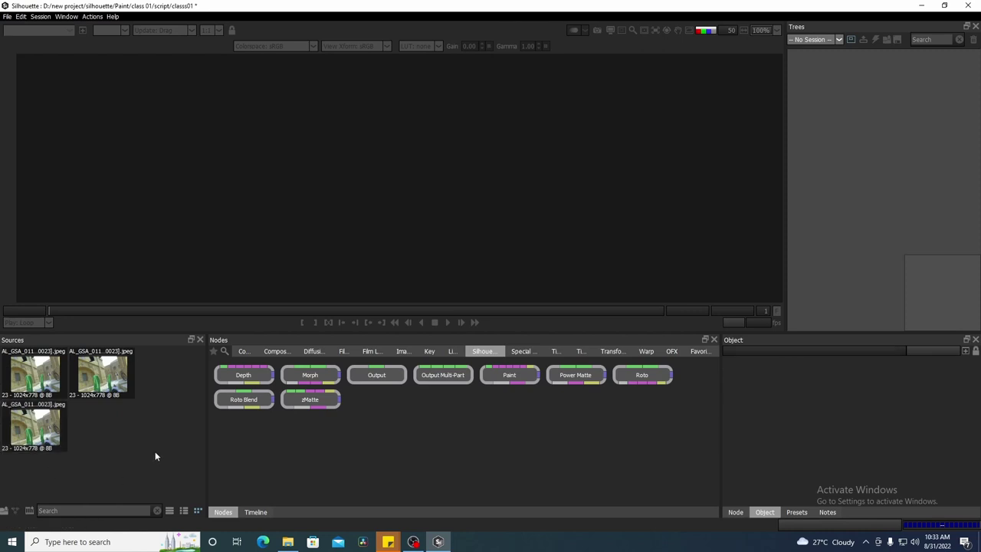
pyautogui.click(123, 369)
pyautogui.keyDown('ctrl'); pyautogui.click(42, 374); pyautogui.keyUp('ctrl')
pyautogui.press('Delete')
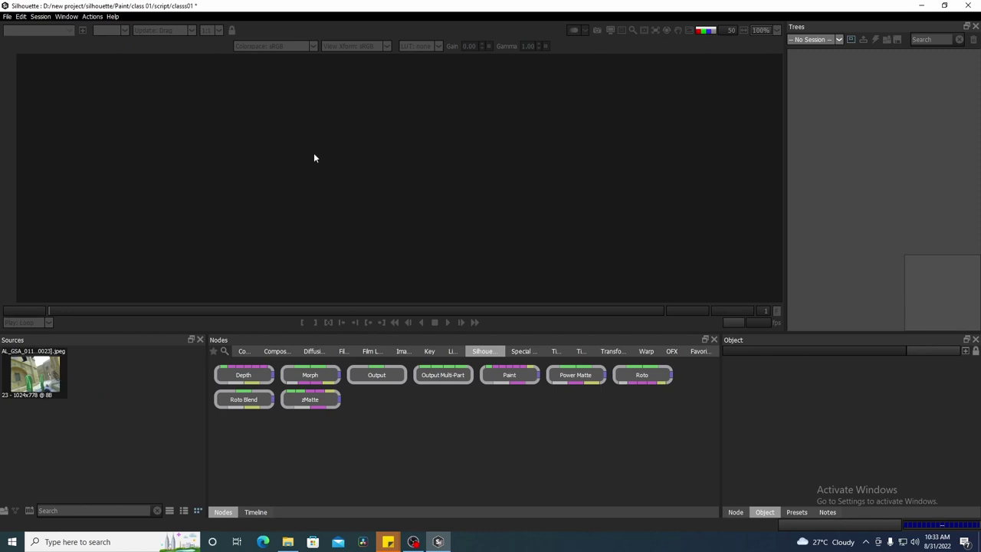
# Step: Load the AL_GSA_011 source into the viewer and make the viewer area taller
pyautogui.doubleClick(47, 376)
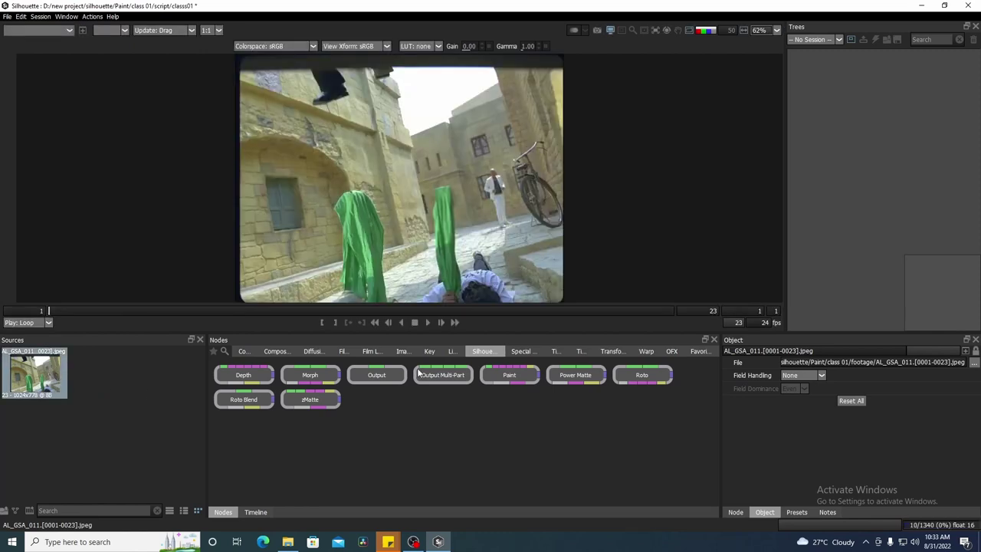
pyautogui.moveTo(453, 335); pyautogui.dragTo(460, 384)
pyautogui.moveTo(447, 252)
pyautogui.mouseDown()
pyautogui.moveTo(439, 266)
pyautogui.moveTo(435, 257)
pyautogui.mouseUp()
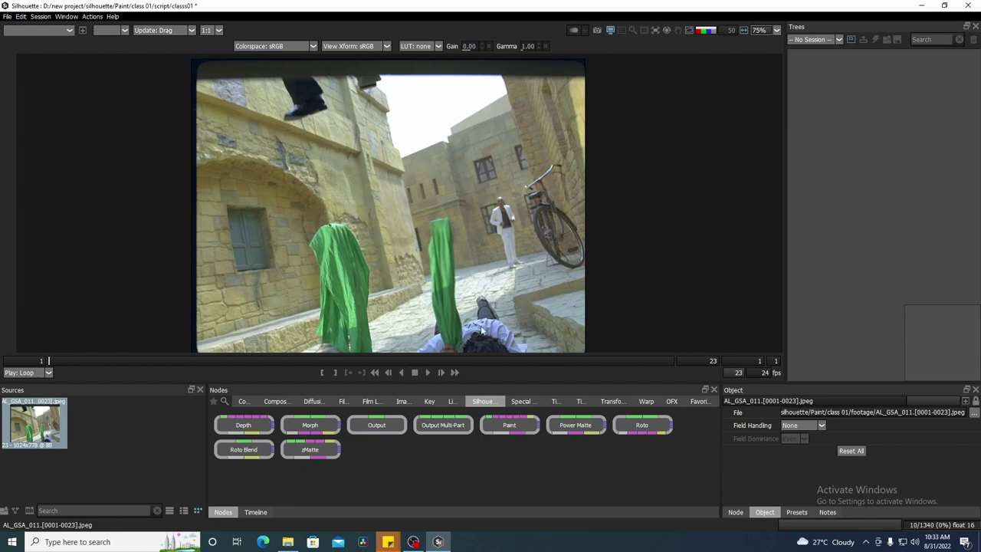
# Step: Play the footage forward and backward, scrub to frame 15 and inspect the green-covered legs up close
pyautogui.click(427, 372)
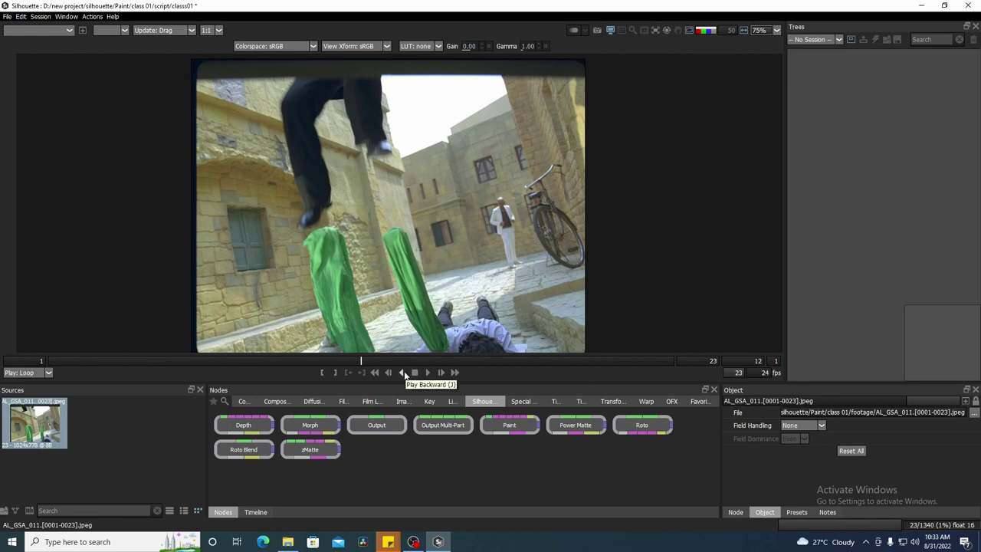
pyautogui.press('j')
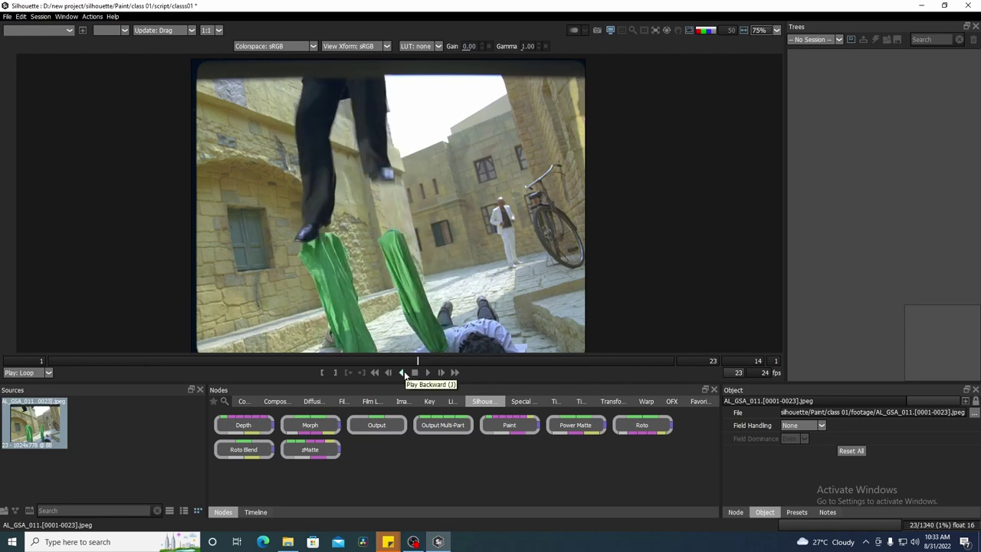
pyautogui.press('k')
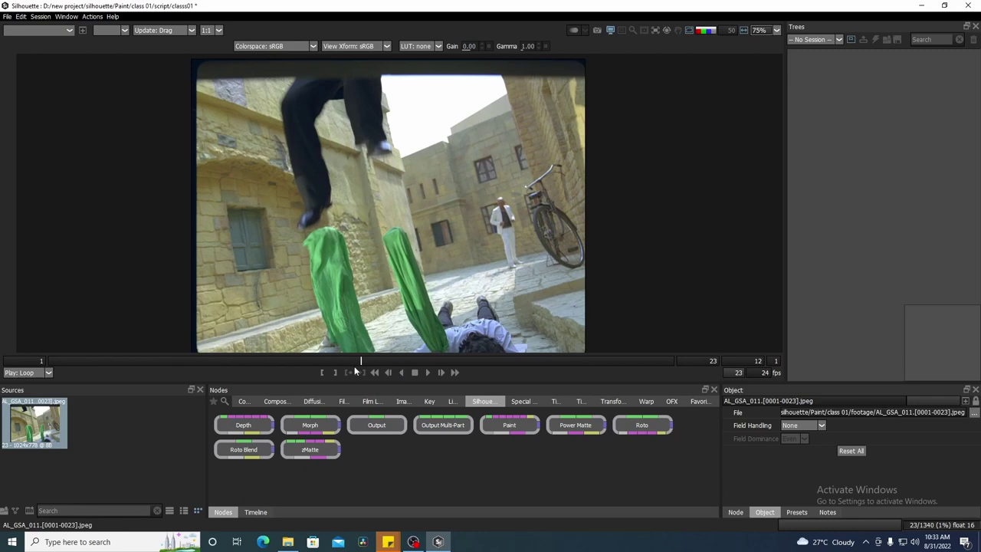
pyautogui.moveTo(358, 359); pyautogui.dragTo(446, 359)
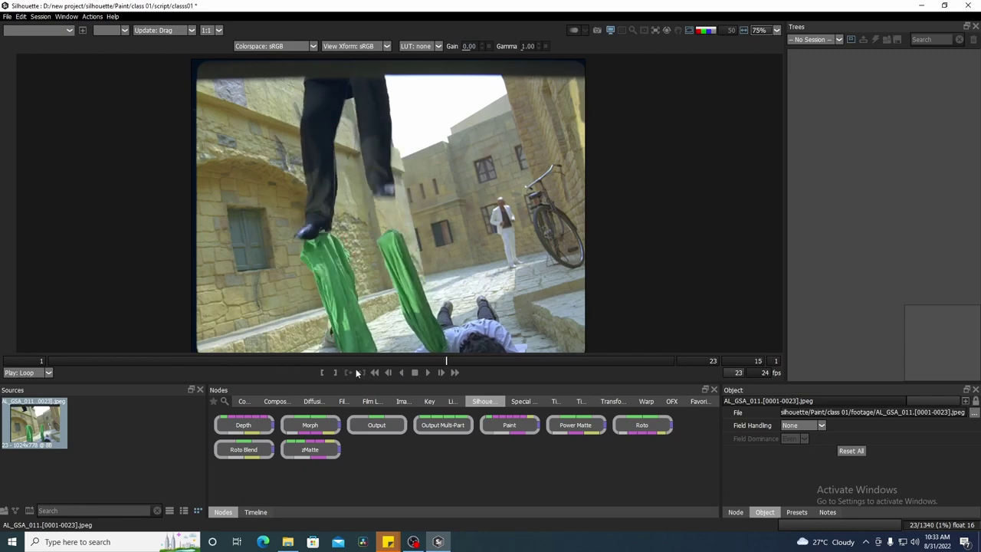
pyautogui.scroll(2, 537, 275)
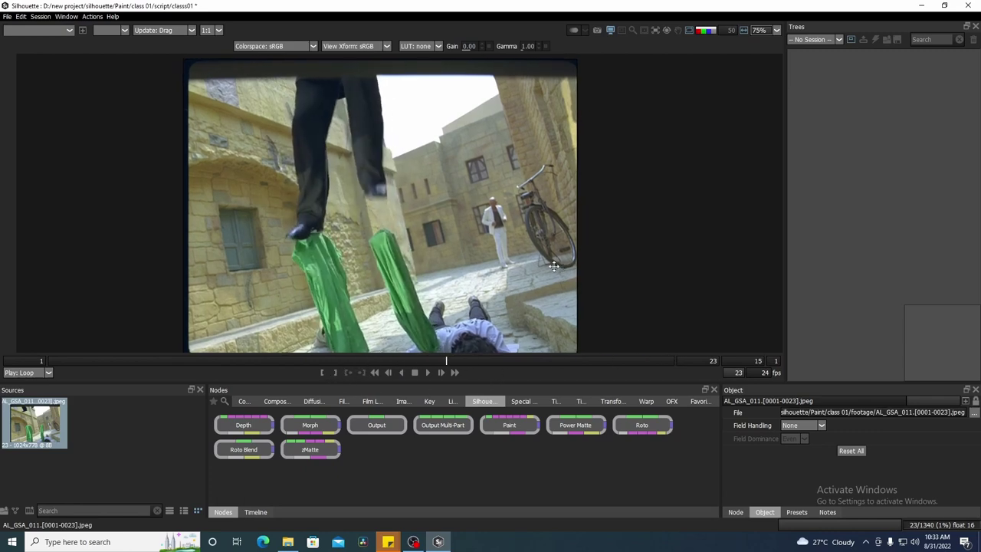
pyautogui.moveTo(400, 214); pyautogui.dragTo(457, 242)
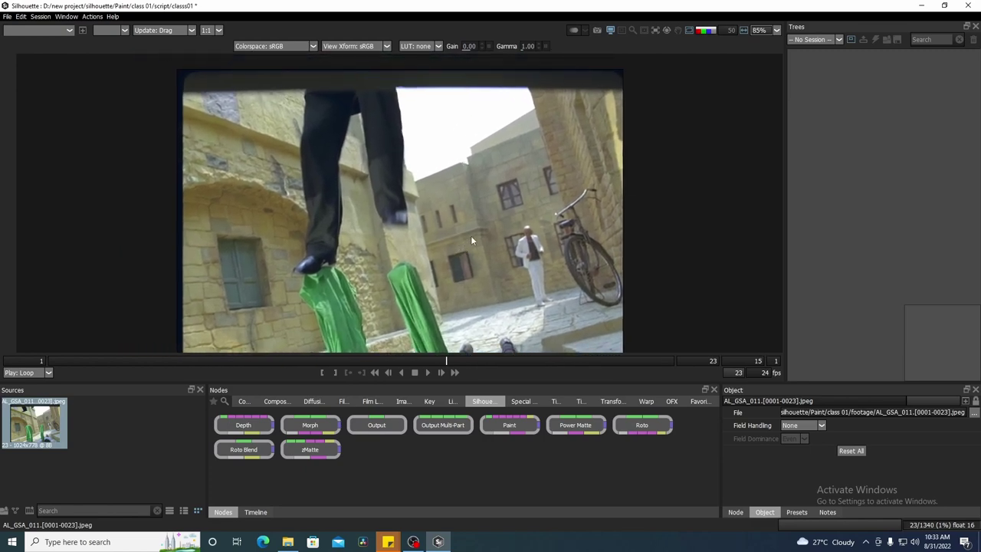
pyautogui.moveTo(480, 226); pyautogui.dragTo(499, 214)
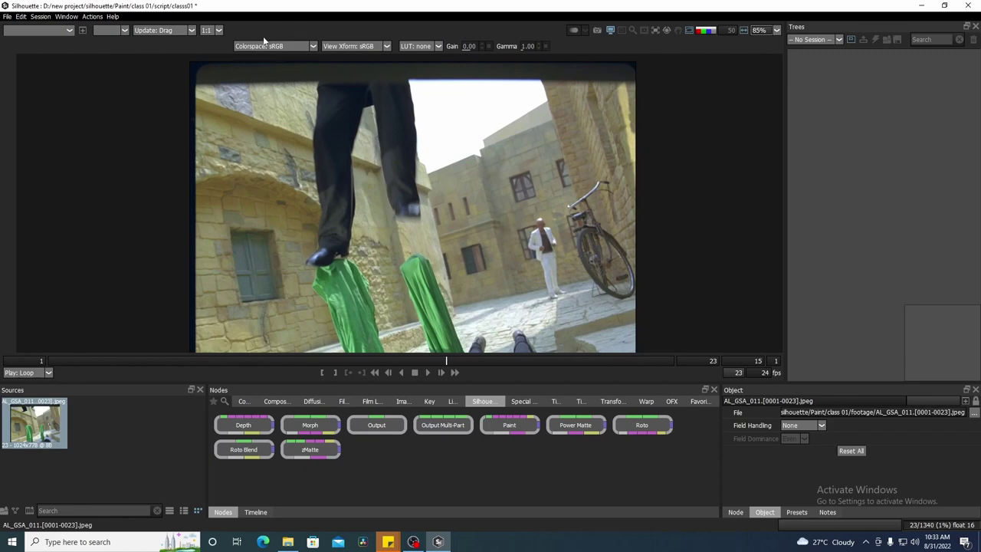
# Step: Try the rec709 colorspace on the footage and return it to sRGB
pyautogui.click(312, 47)
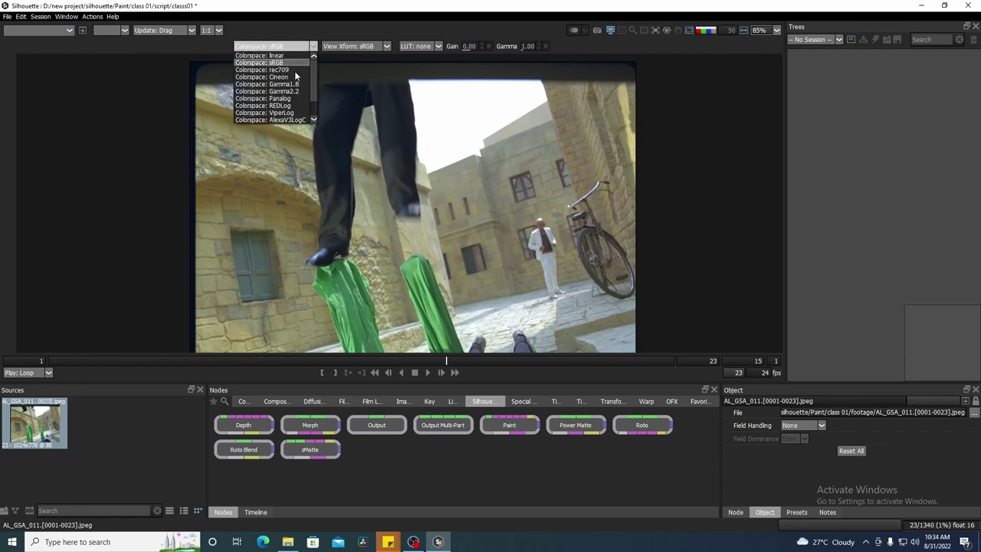
pyautogui.click(295, 72)
pyautogui.click(313, 48)
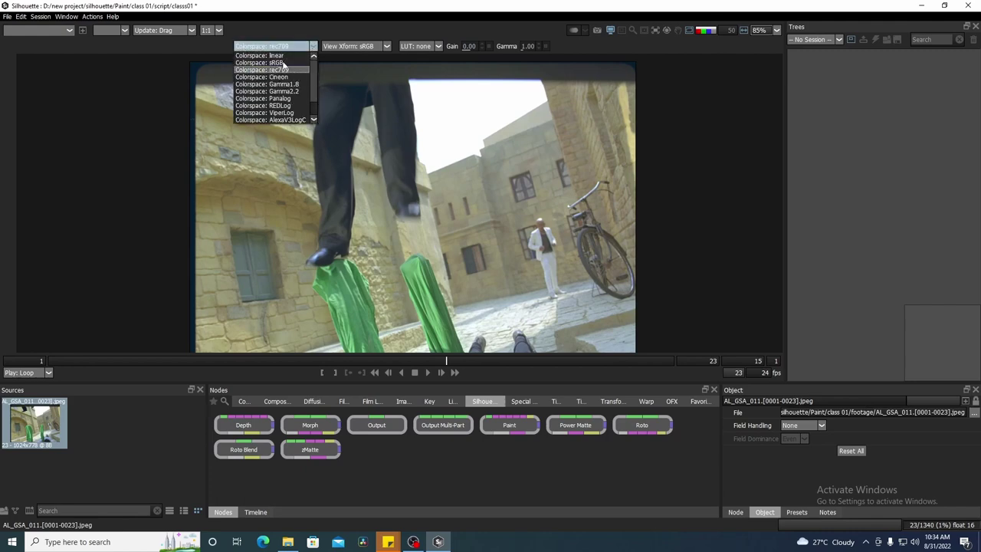
pyautogui.click(283, 62)
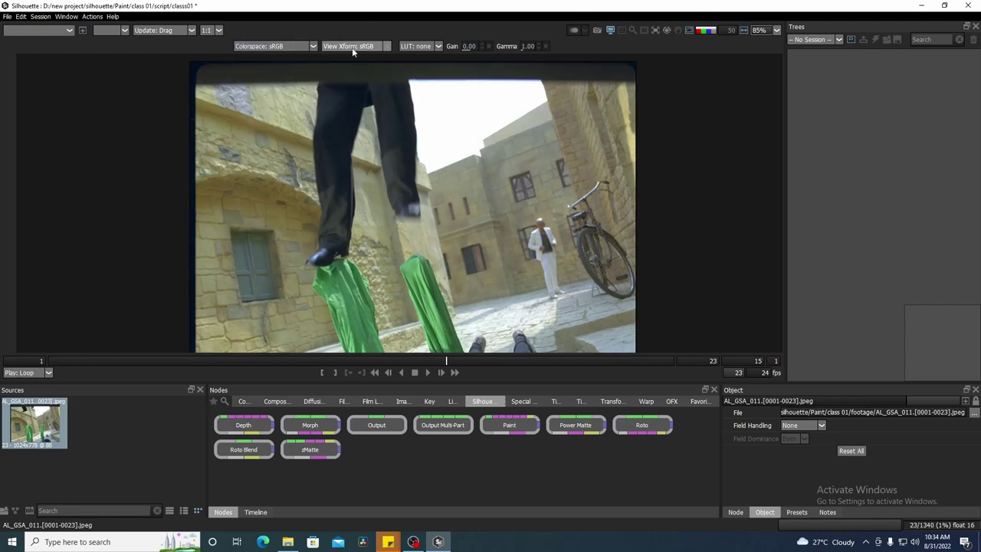
# Step: Review the view transform and LUT options, keeping the view transform at sRGB
pyautogui.click(387, 48)
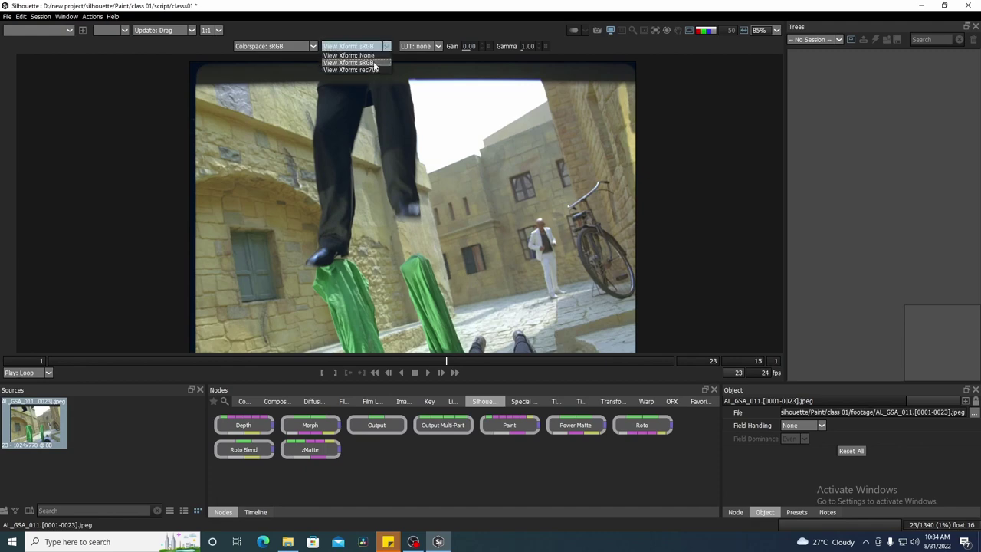
pyautogui.click(373, 63)
pyautogui.moveTo(486, 173); pyautogui.dragTo(472, 164)
pyautogui.click(438, 46)
pyautogui.moveTo(509, 123); pyautogui.dragTo(519, 128)
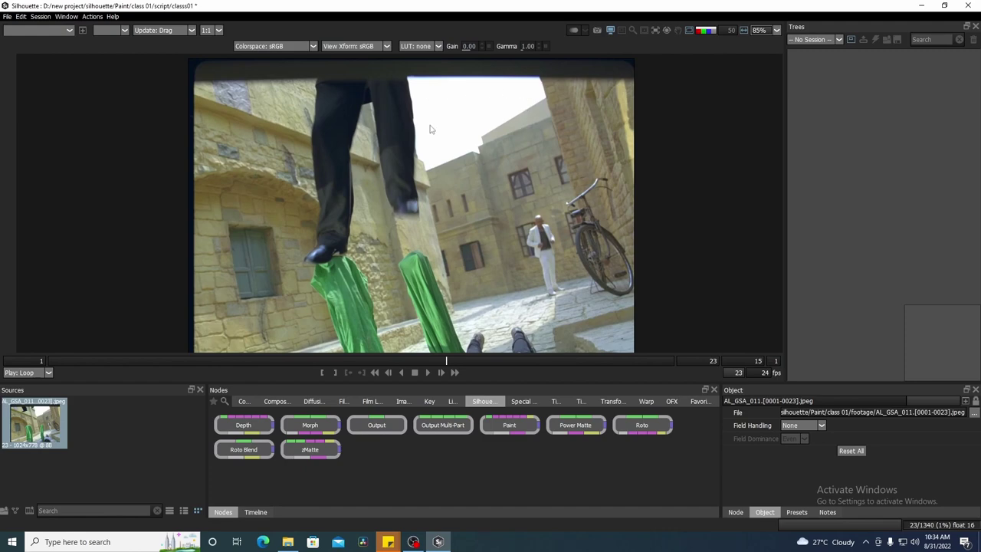
# Step: Set the viewer gain to -0.38 and the gamma to 1.73
pyautogui.moveTo(503, 171); pyautogui.dragTo(513, 167)
pyautogui.moveTo(487, 122); pyautogui.dragTo(480, 124)
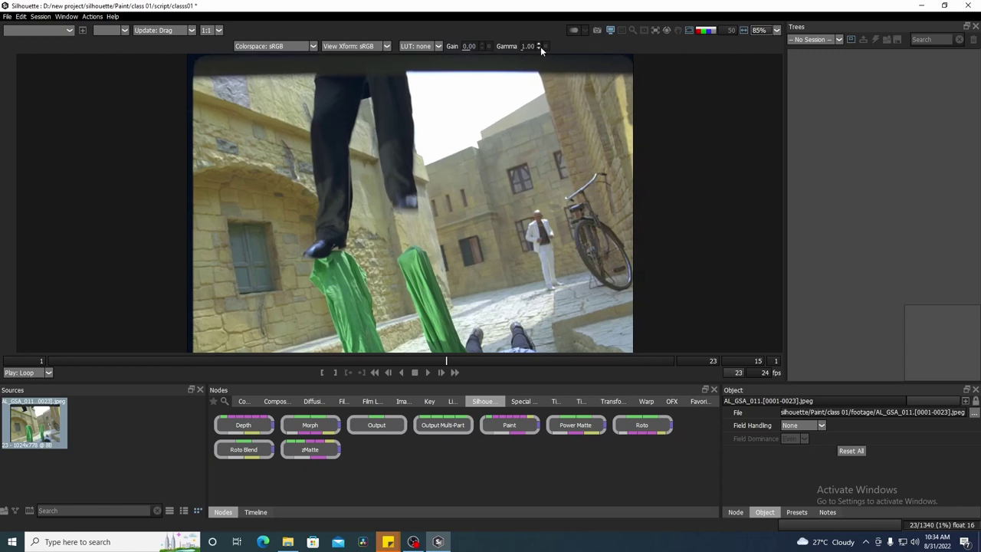
pyautogui.moveTo(523, 176); pyautogui.dragTo(530, 179)
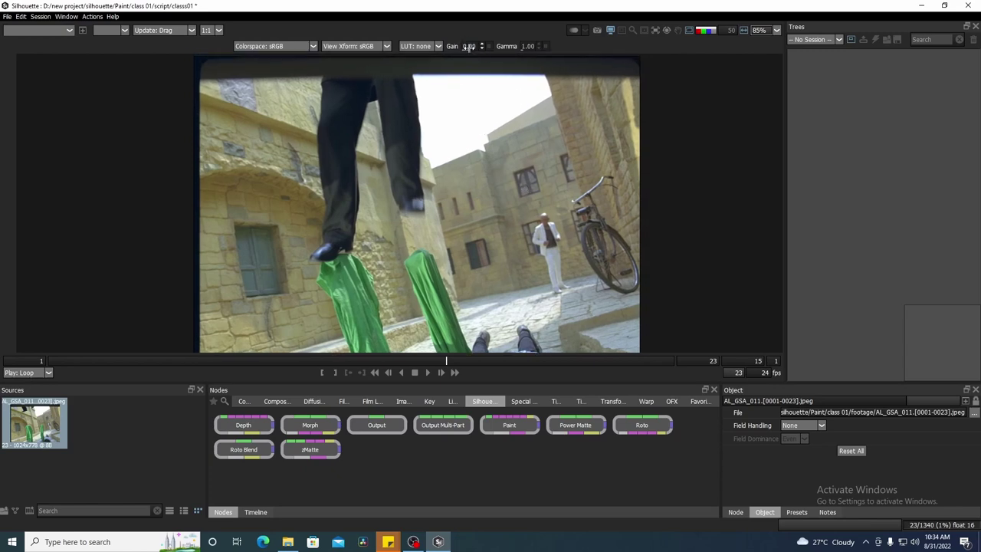
pyautogui.moveTo(469, 46)
pyautogui.mouseDown()
pyautogui.moveTo(509, 45)
pyautogui.moveTo(469, 48)
pyautogui.mouseUp()
pyautogui.moveTo(546, 50); pyautogui.dragTo(480, 47)
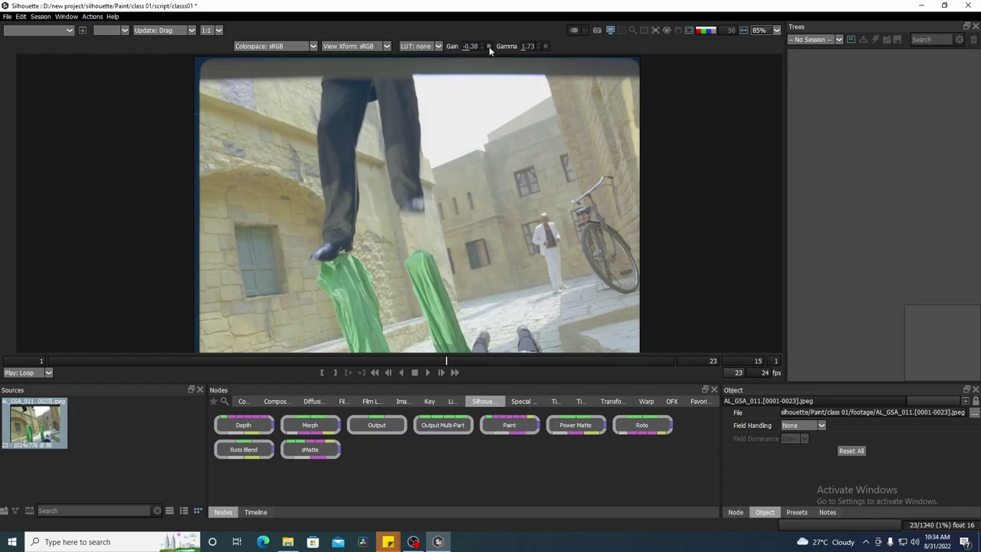
# Step: Reset the viewer gain to 0.00 and the gamma to 1.00
pyautogui.click(489, 47)
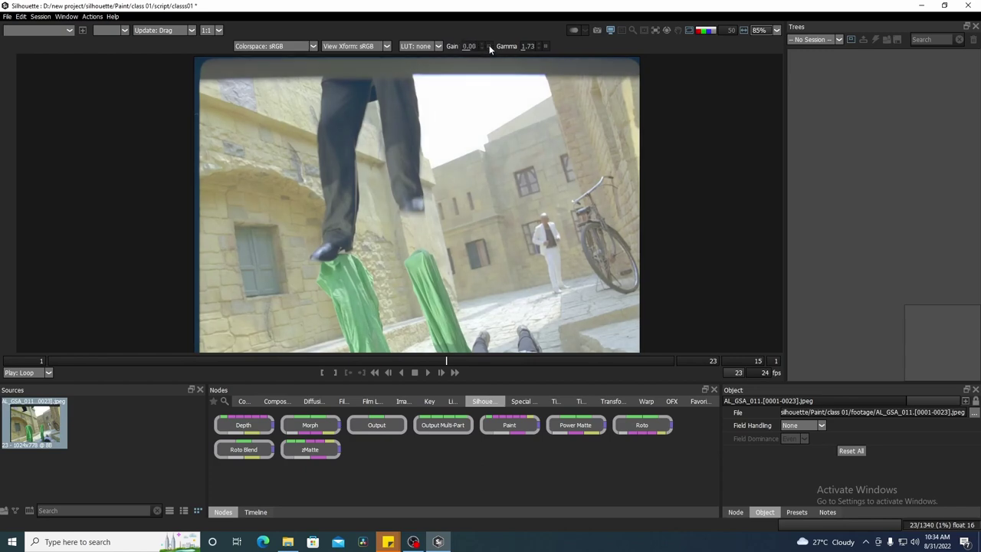
pyautogui.click(544, 47)
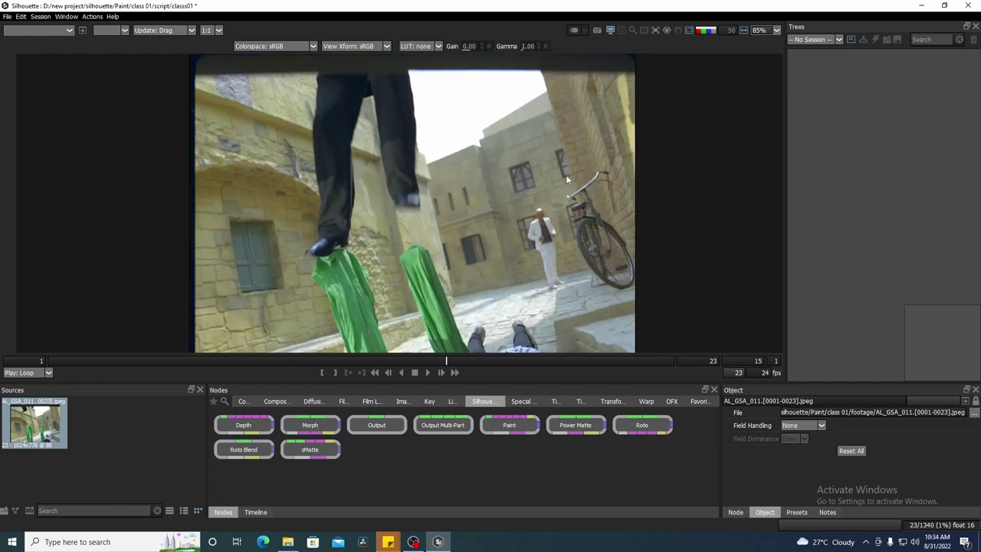
pyautogui.scroll(1, 569, 178)
pyautogui.moveTo(459, 173); pyautogui.dragTo(486, 190)
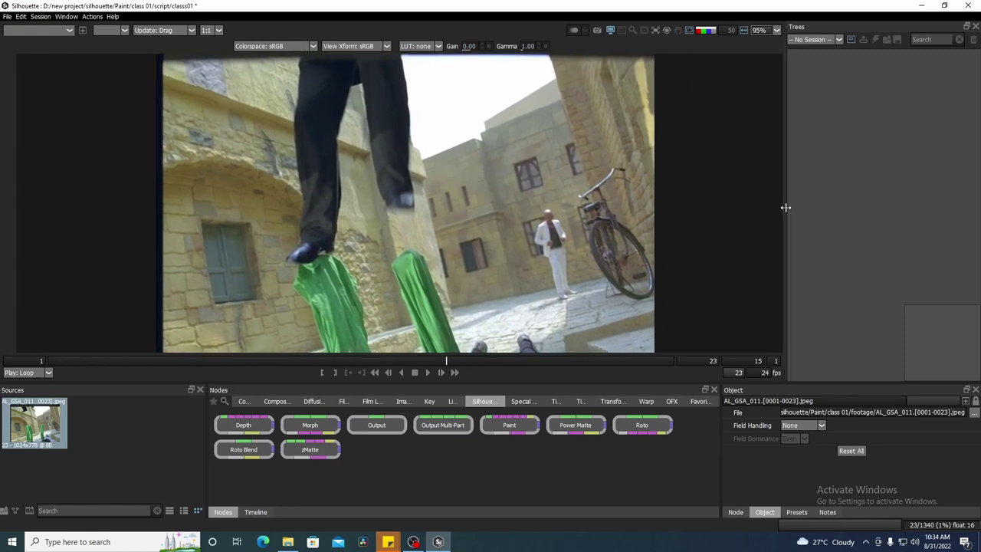
# Step: Enlarge the node tree area and create a session named "paint class01" from the AL_GSA_011 footage using the Paint template
pyautogui.moveTo(782, 212); pyautogui.dragTo(757, 203)
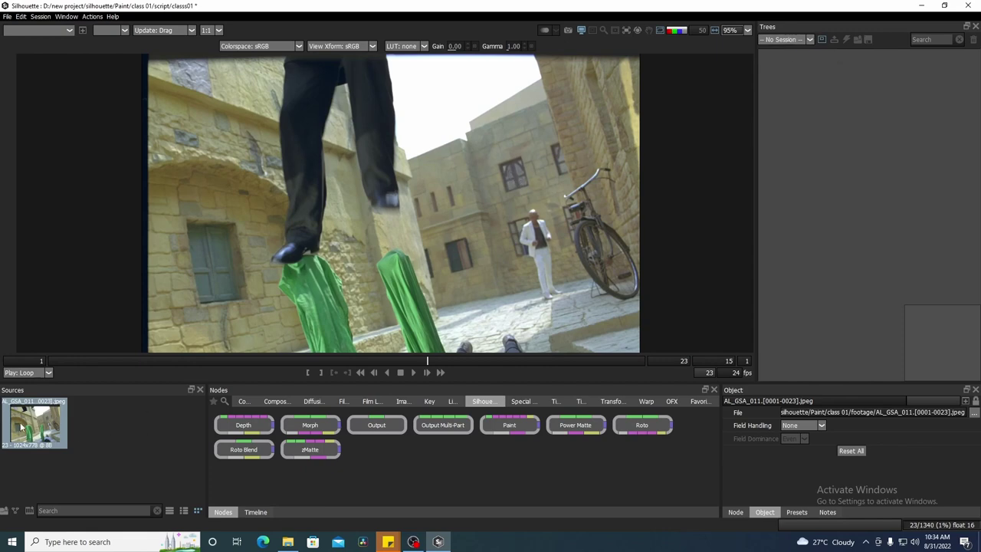
pyautogui.moveTo(35, 422); pyautogui.dragTo(868, 161)
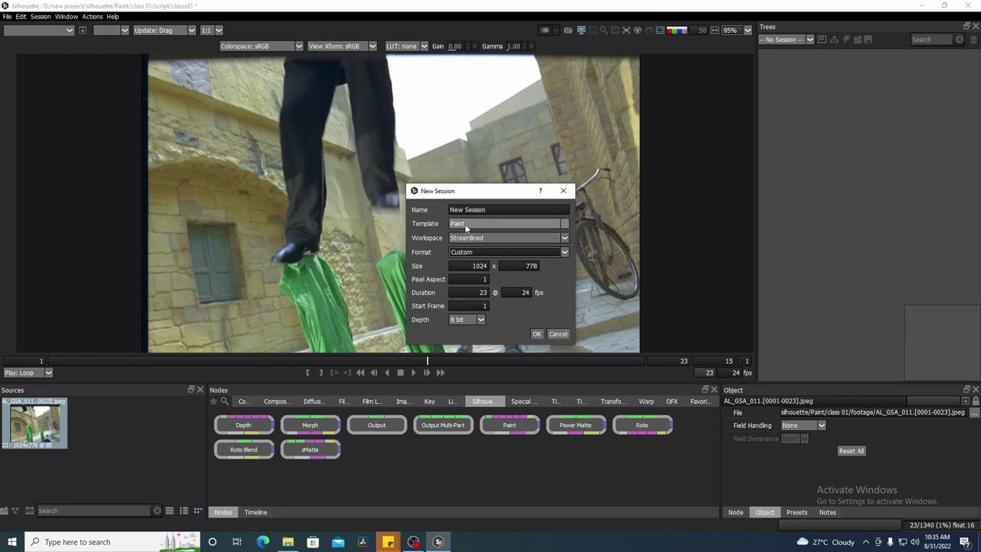
pyautogui.moveTo(513, 209); pyautogui.dragTo(448, 204)
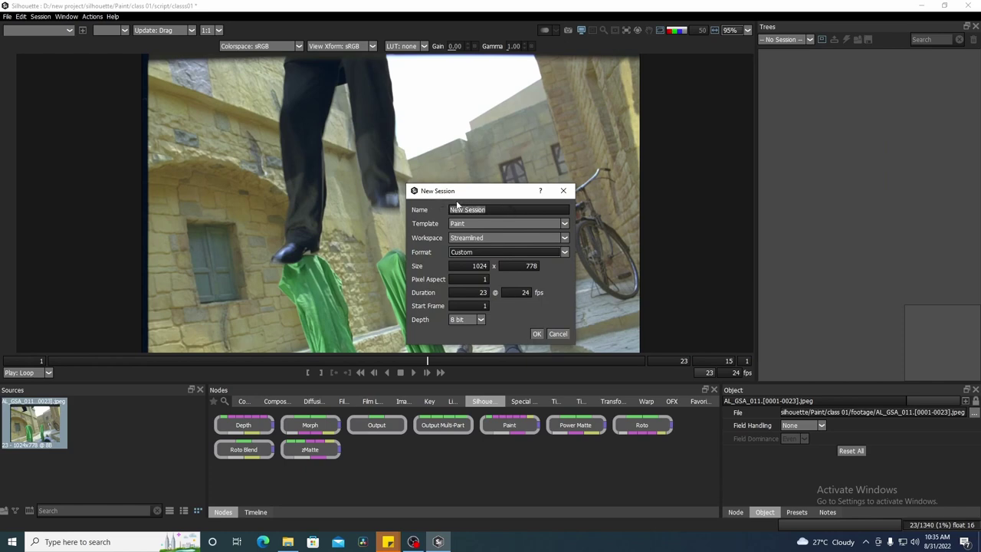
pyautogui.write('p')
pyautogui.click(506, 226)
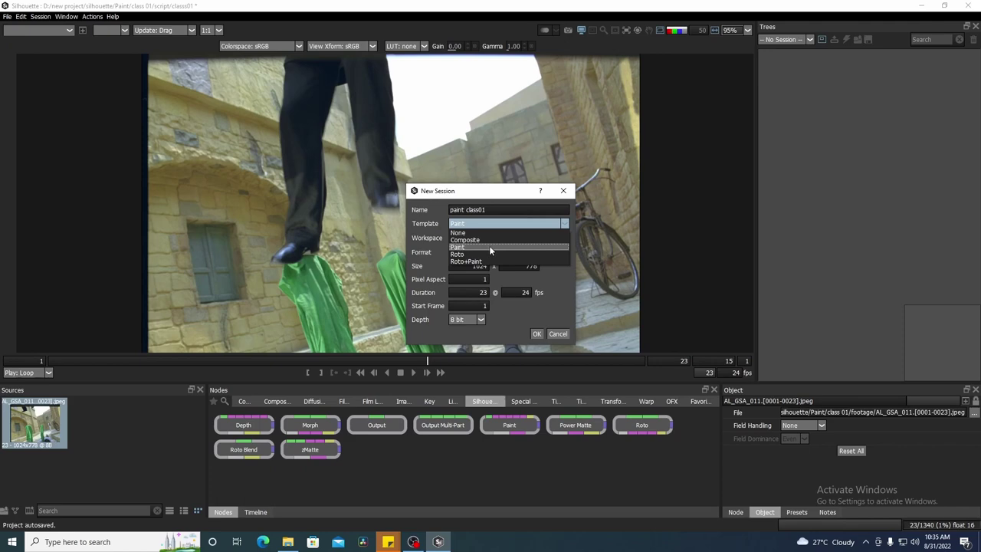
pyautogui.click(489, 247)
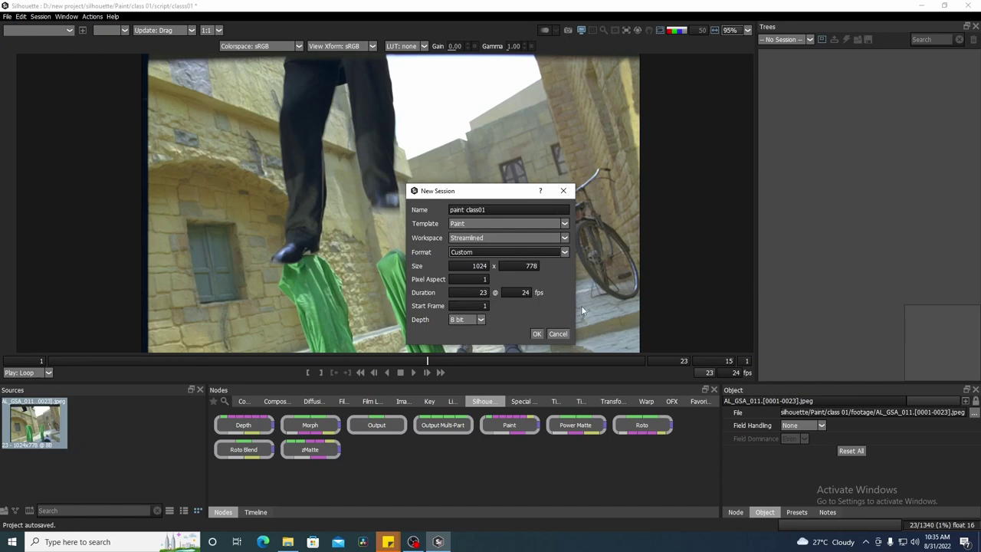
pyautogui.click(538, 335)
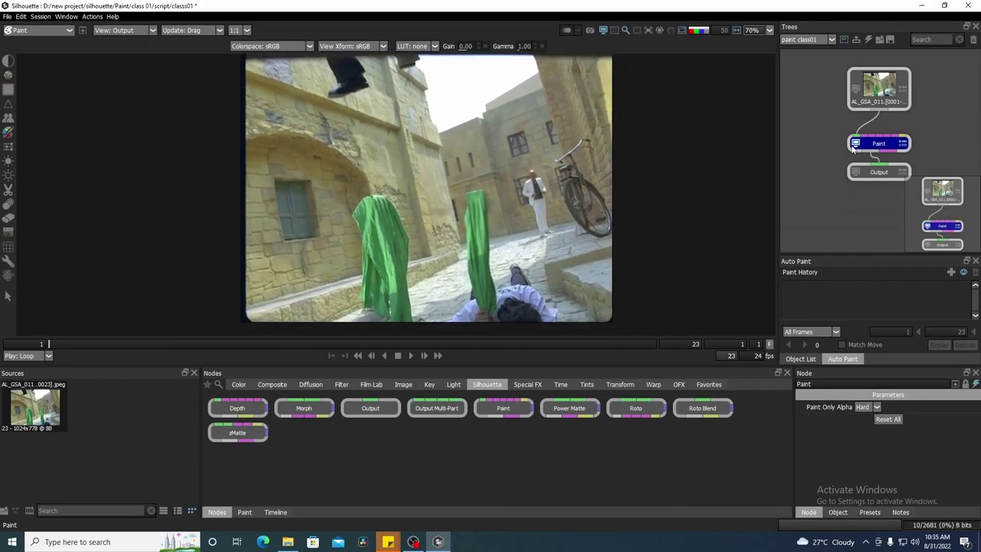
# Step: Keep the paint class01 session active and dock the Auto Paint history beside the Sources list
pyautogui.click(831, 39)
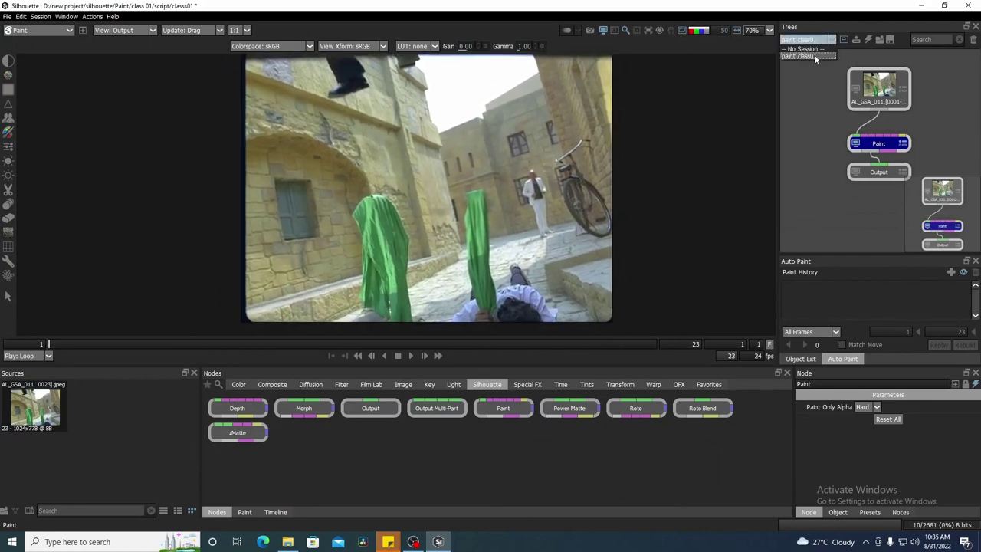
pyautogui.click(801, 56)
pyautogui.moveTo(920, 134)
pyautogui.mouseDown()
pyautogui.moveTo(895, 148)
pyautogui.moveTo(918, 140)
pyautogui.moveTo(901, 156)
pyautogui.mouseUp()
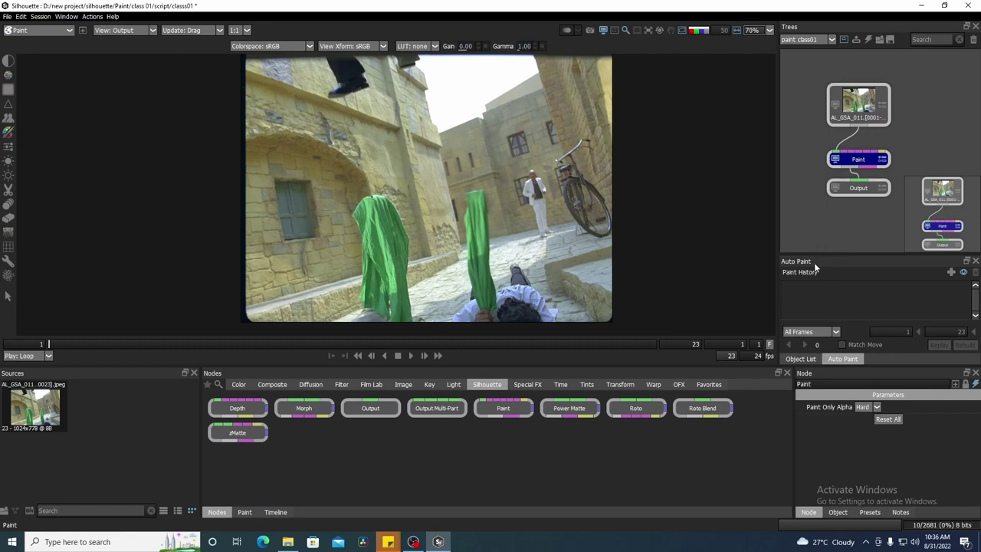
pyautogui.moveTo(819, 258)
pyautogui.mouseDown()
pyautogui.moveTo(833, 286)
pyautogui.moveTo(657, 482)
pyautogui.moveTo(765, 436)
pyautogui.moveTo(261, 420)
pyautogui.moveTo(177, 408)
pyautogui.mouseUp()
pyautogui.moveTo(854, 247); pyautogui.dragTo(852, 263)
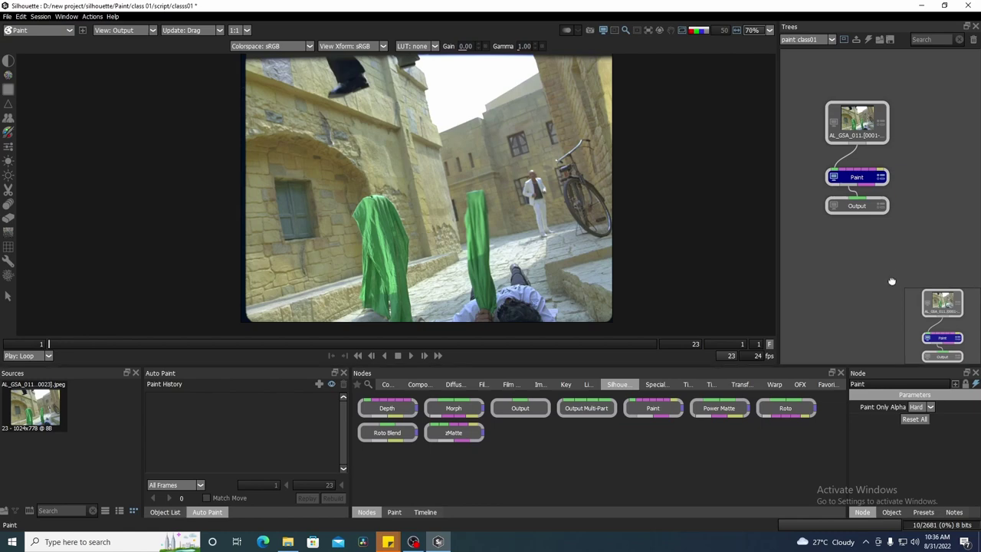
# Step: Spread the AL_GSA_011 source, Paint and Output nodes apart vertically and narrow the Auto Paint history area
pyautogui.click(867, 221)
pyautogui.moveTo(864, 254); pyautogui.dragTo(864, 287)
pyautogui.moveTo(859, 132); pyautogui.dragTo(843, 111)
pyautogui.moveTo(960, 145)
pyautogui.mouseDown()
pyautogui.moveTo(822, 209)
pyautogui.moveTo(864, 200)
pyautogui.mouseUp()
pyautogui.moveTo(841, 115); pyautogui.dragTo(844, 128)
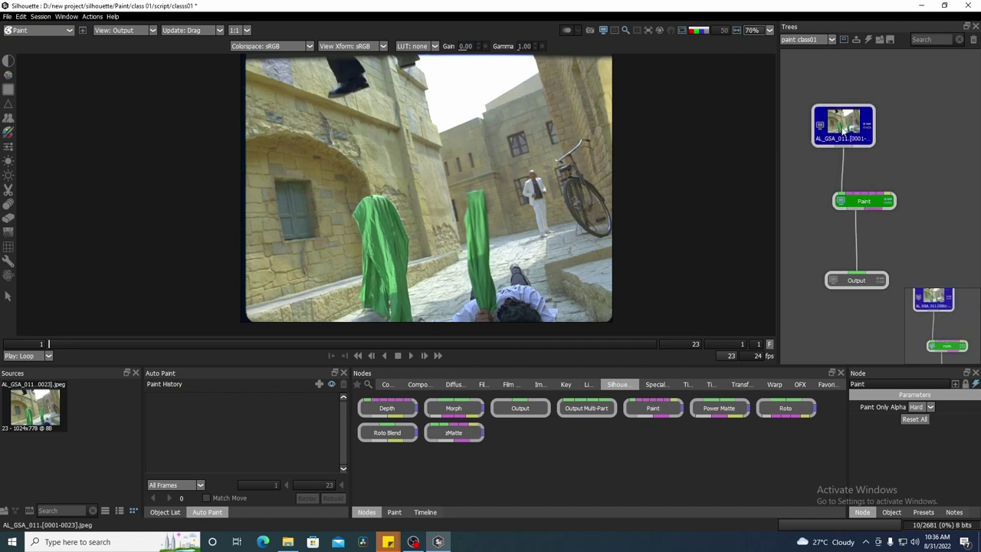
pyautogui.moveTo(345, 449); pyautogui.dragTo(312, 449)
pyautogui.moveTo(913, 173); pyautogui.dragTo(920, 188)
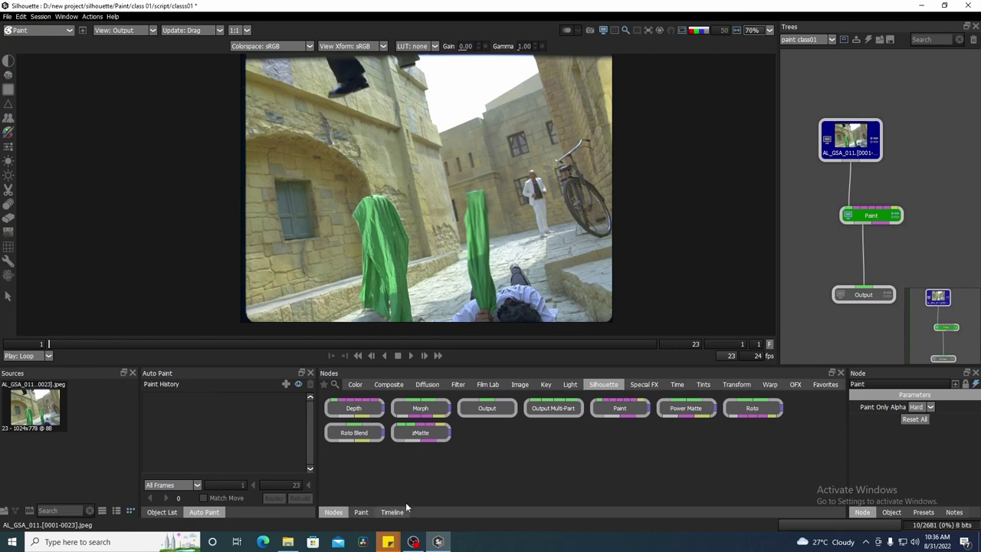
# Step: Display the paint tool settings, and switch from the Paint node to the AL_GSA_011 source node and back
pyautogui.click(361, 512)
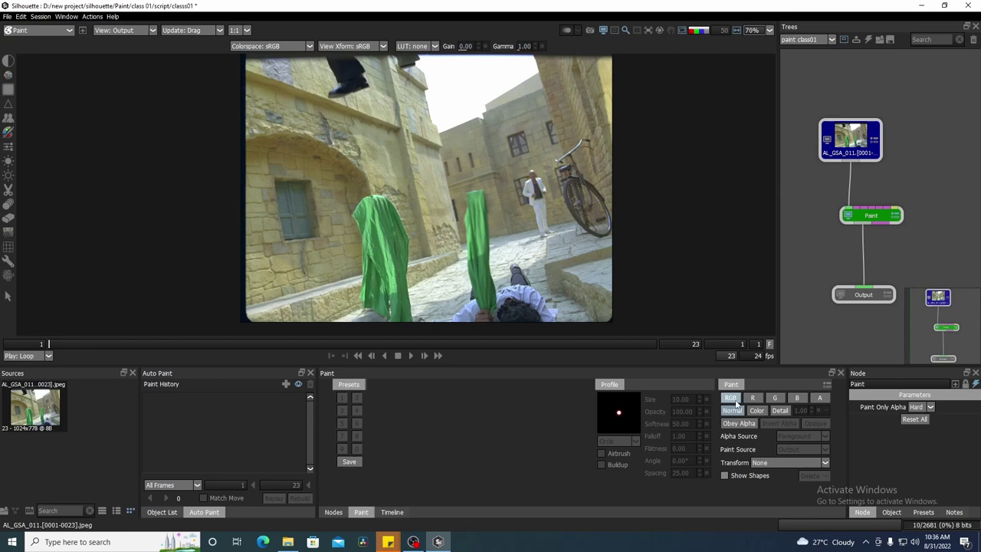
pyautogui.moveTo(848, 432); pyautogui.dragTo(834, 433)
pyautogui.moveTo(549, 167); pyautogui.dragTo(552, 169)
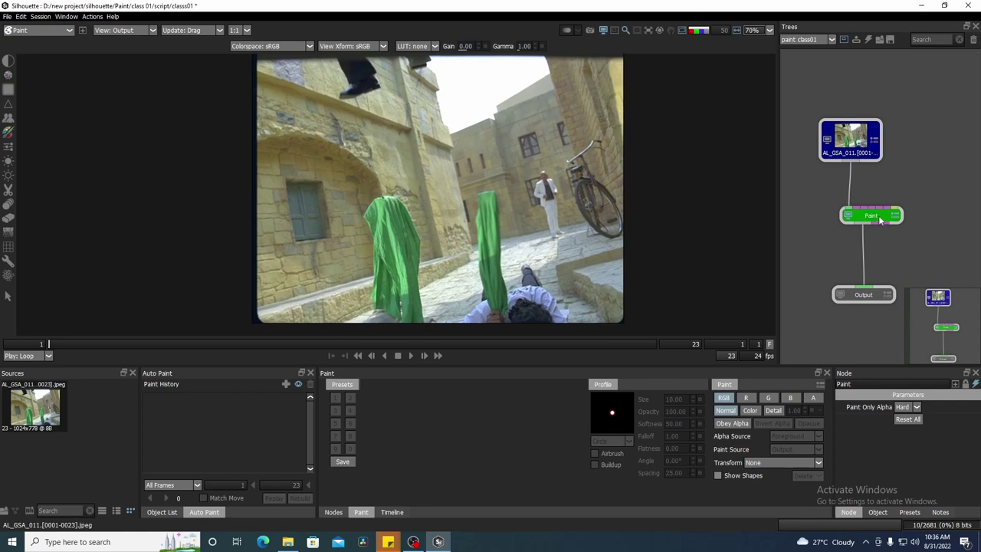
pyautogui.click(849, 138)
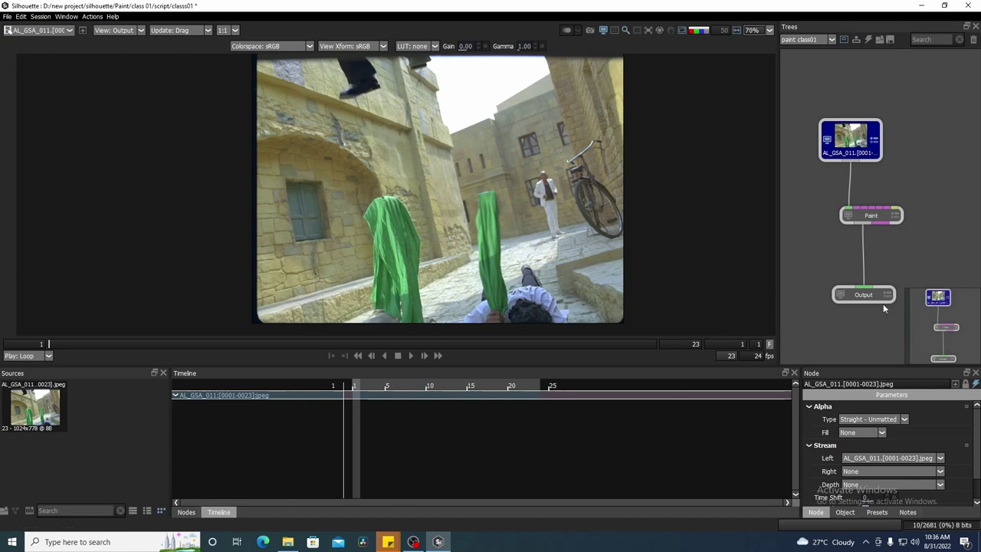
pyautogui.click(884, 217)
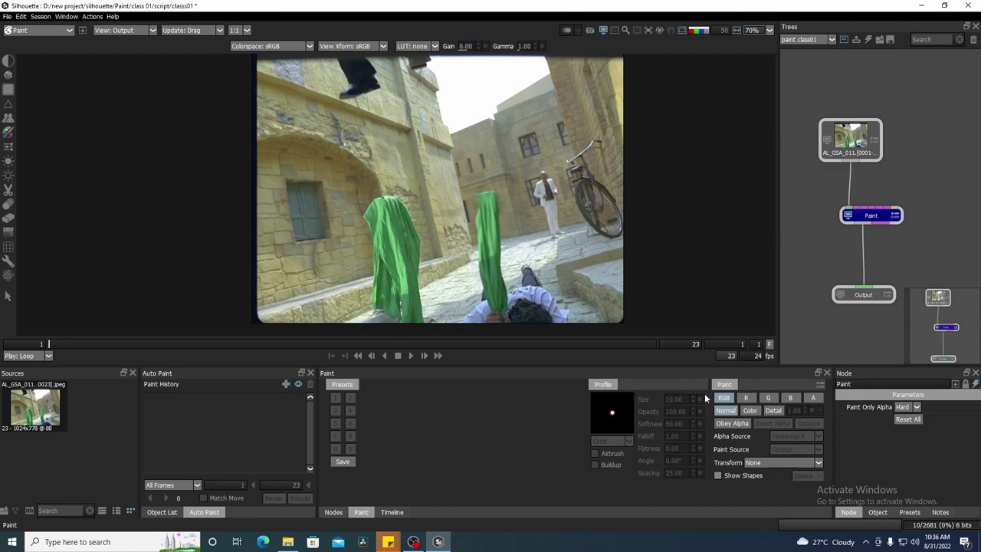
# Step: Move the Output node farther below the Paint node and adjust the layout of the source and Paint nodes
pyautogui.moveTo(488, 171)
pyautogui.mouseDown()
pyautogui.moveTo(463, 186)
pyautogui.moveTo(478, 177)
pyautogui.mouseUp()
pyautogui.moveTo(920, 277); pyautogui.dragTo(888, 269)
pyautogui.moveTo(832, 287); pyautogui.dragTo(834, 321)
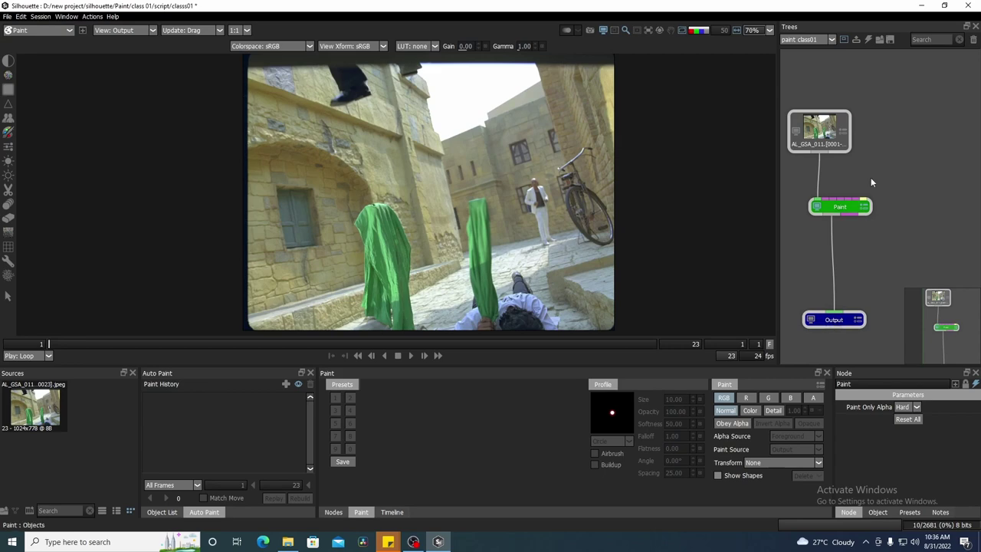
pyautogui.moveTo(863, 213); pyautogui.dragTo(897, 239)
pyautogui.moveTo(865, 172); pyautogui.dragTo(862, 158)
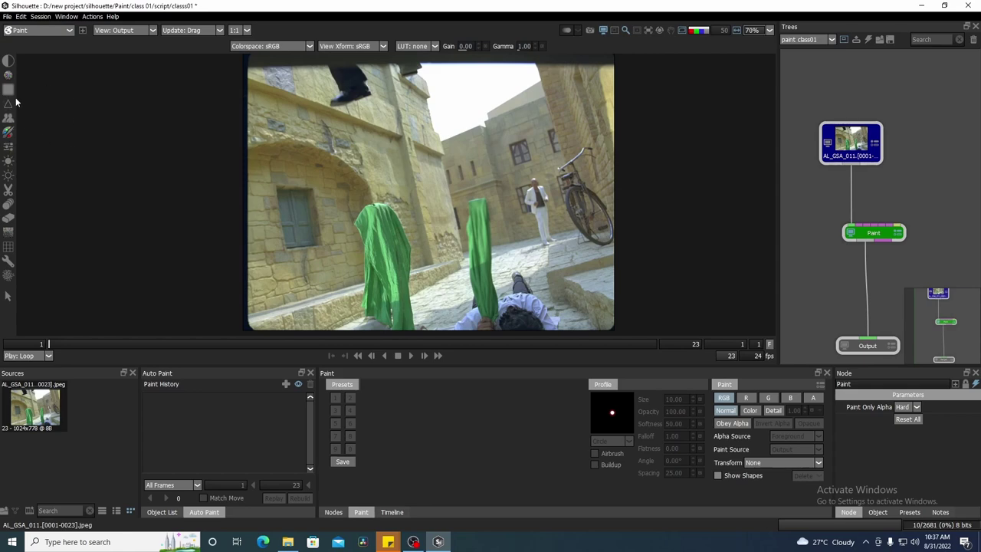
# Step: Paint a short Black and White stroke across the top of the right green-covered leg on frame 1
pyautogui.click(9, 61)
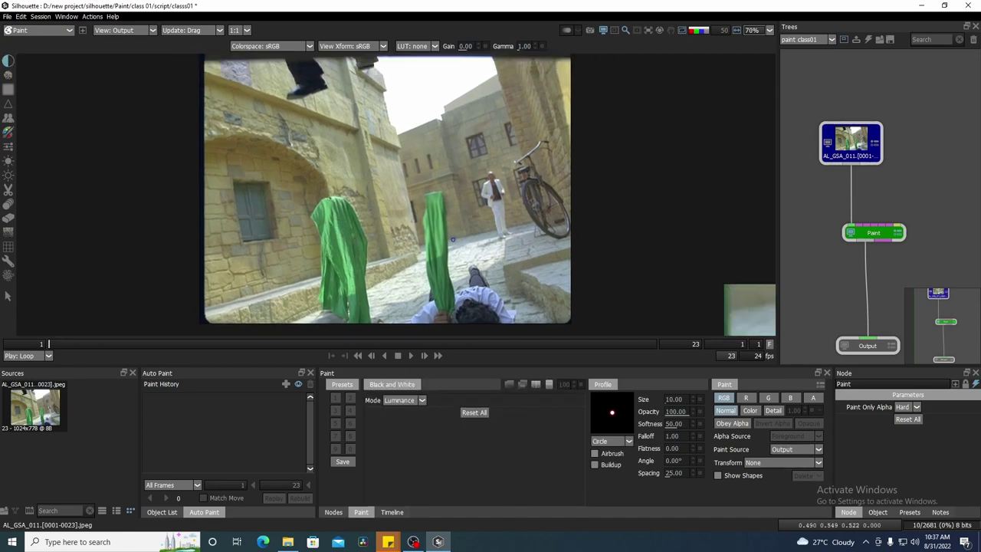
pyautogui.scroll(5, 346, 228)
pyautogui.scroll(3, 433, 245)
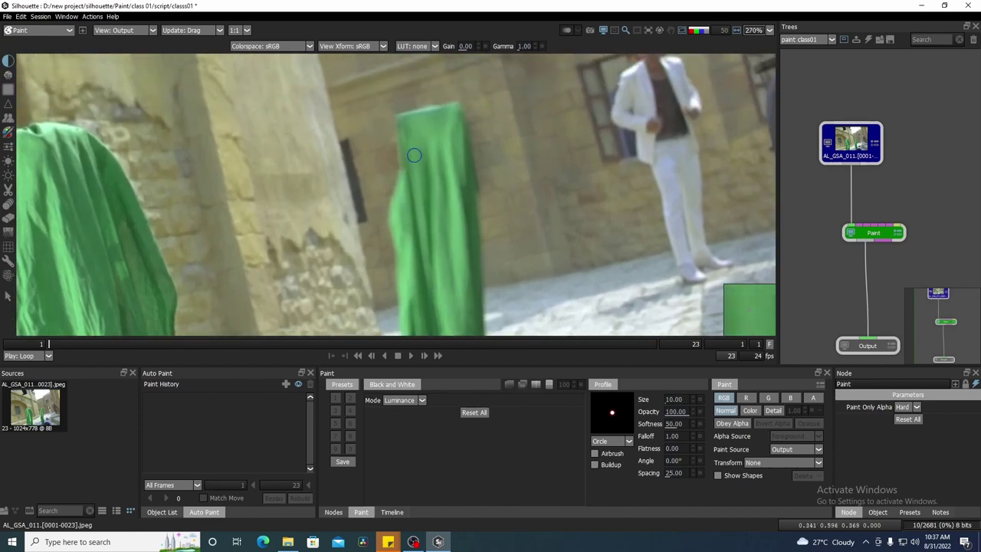
pyautogui.moveTo(411, 124)
pyautogui.mouseDown()
pyautogui.moveTo(415, 205)
pyautogui.moveTo(408, 124)
pyautogui.moveTo(458, 110)
pyautogui.moveTo(427, 132)
pyautogui.mouseUp()
pyautogui.scroll(-2, 476, 209)
pyautogui.scroll(-3, 476, 209)
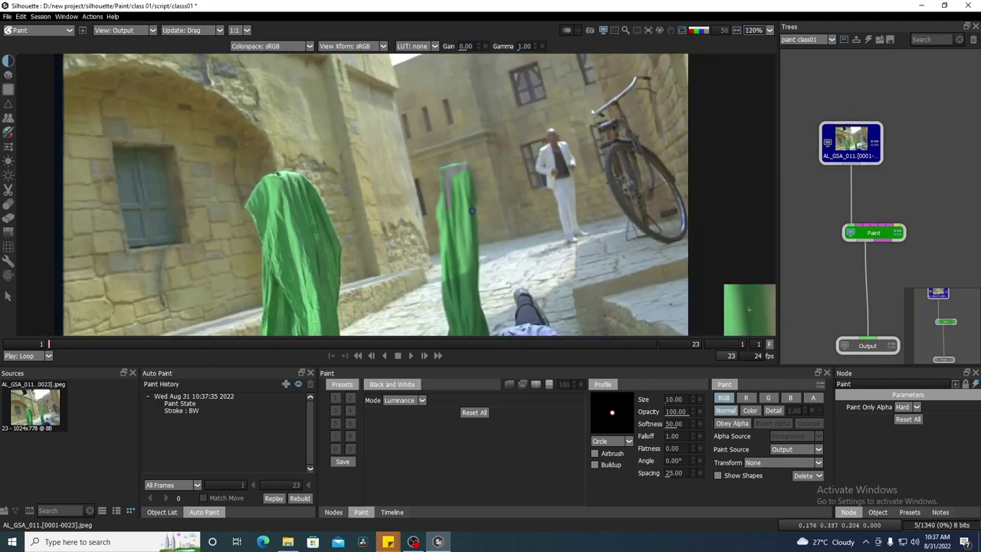
pyautogui.scroll(-1, 472, 211)
pyautogui.scroll(-3, 471, 215)
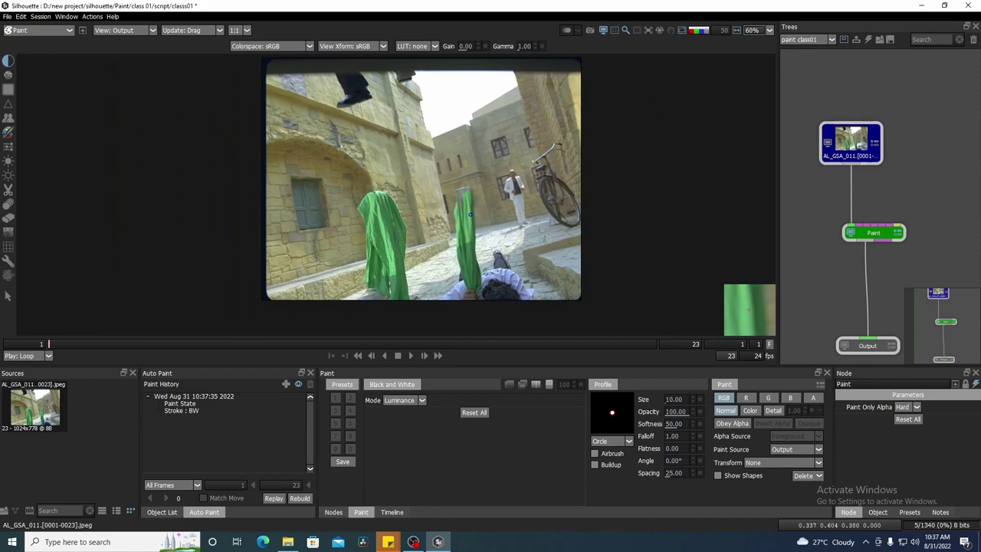
# Step: Extend the desaturated patch at the top of the right green-covered leg with another Black and White stroke
pyautogui.scroll(3, 470, 214)
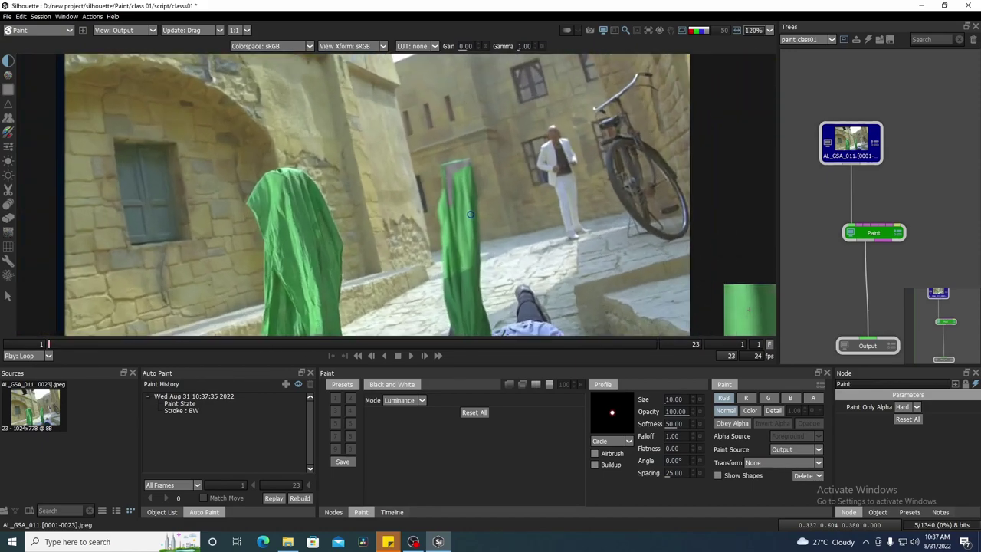
pyautogui.scroll(-3, 469, 214)
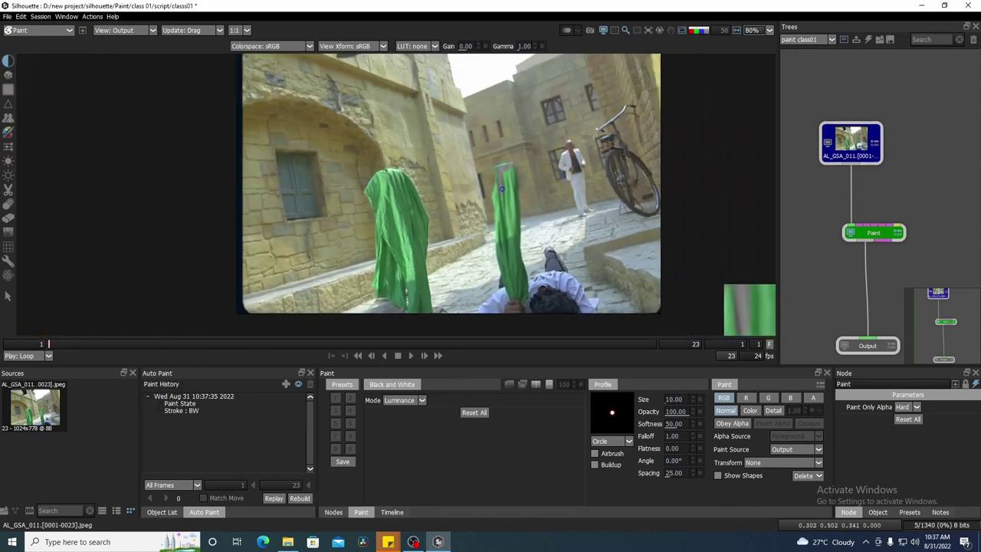
pyautogui.scroll(3, 501, 189)
pyautogui.moveTo(484, 158)
pyautogui.mouseDown()
pyautogui.moveTo(491, 150)
pyautogui.moveTo(497, 172)
pyautogui.moveTo(480, 161)
pyautogui.mouseUp()
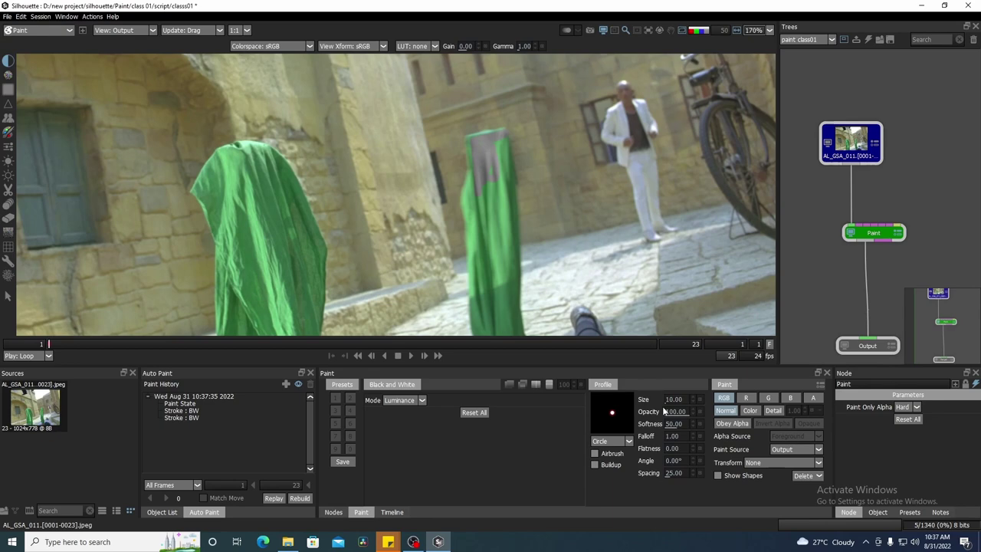
# Step: Set the brush size to 58 and the softness to 73, keeping the Circle brush shape
pyautogui.moveTo(674, 400); pyautogui.dragTo(703, 402)
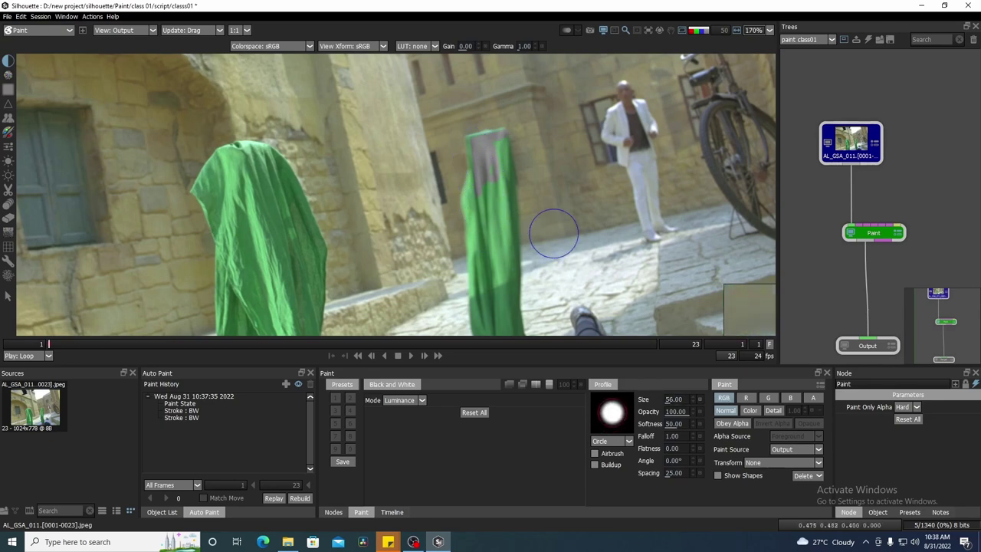
pyautogui.moveTo(674, 400); pyautogui.dragTo(674, 406)
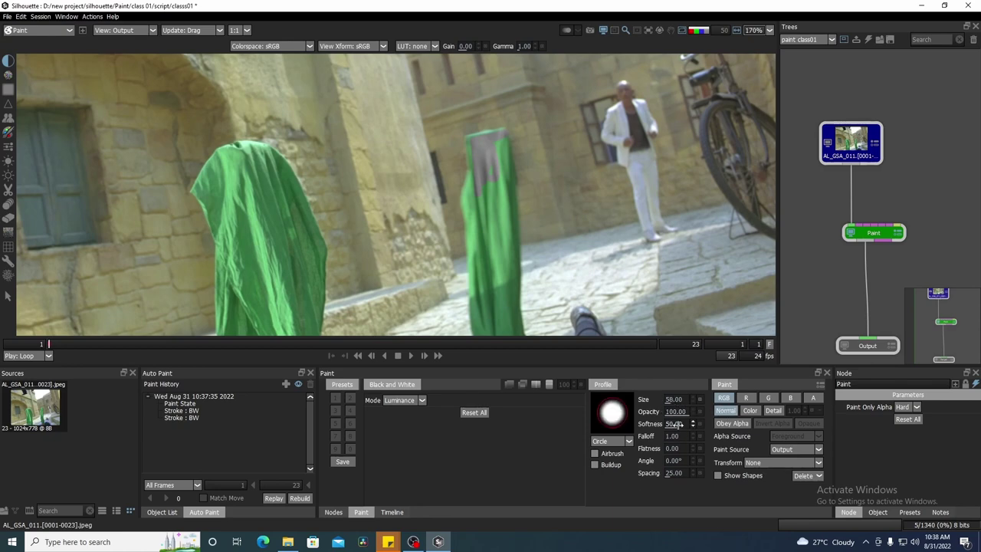
pyautogui.moveTo(673, 424); pyautogui.dragTo(687, 423)
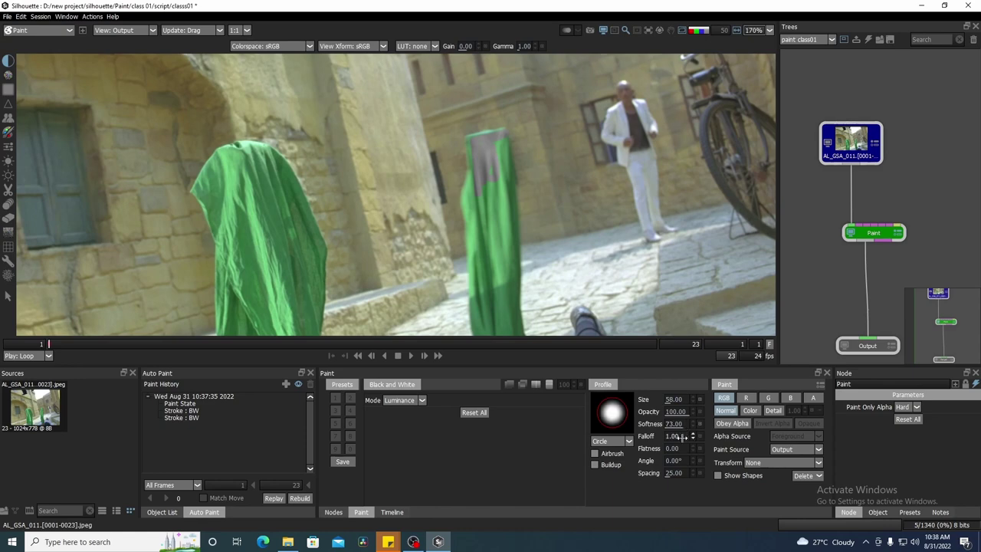
pyautogui.click(627, 441)
pyautogui.click(608, 458)
pyautogui.click(628, 442)
pyautogui.click(611, 453)
# Step: Paint a long Black and White stroke down the middle of the right green-covered leg
pyautogui.moveTo(494, 225); pyautogui.dragTo(493, 197)
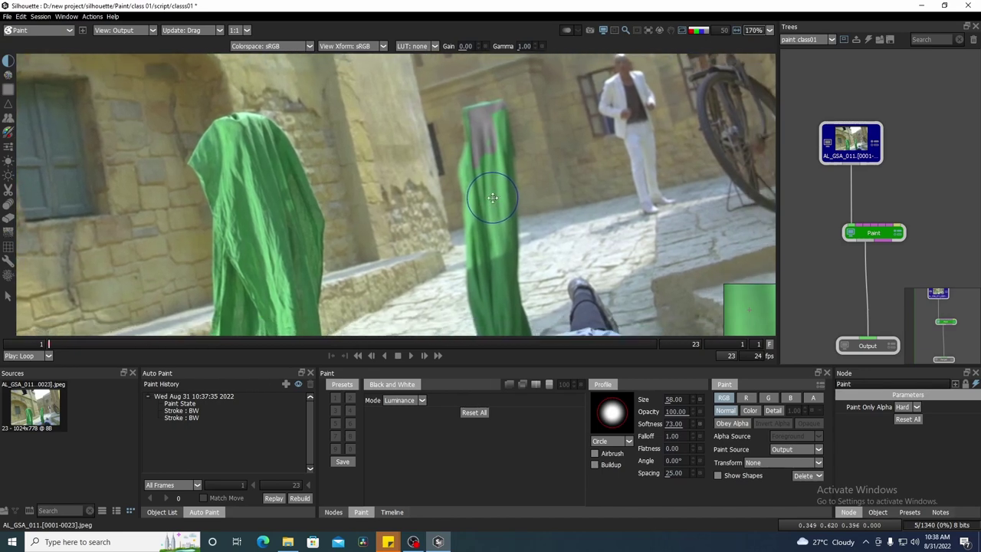
pyautogui.moveTo(477, 120); pyautogui.dragTo(497, 293)
pyautogui.moveTo(483, 177); pyautogui.dragTo(491, 178)
pyautogui.scroll(2, 502, 141)
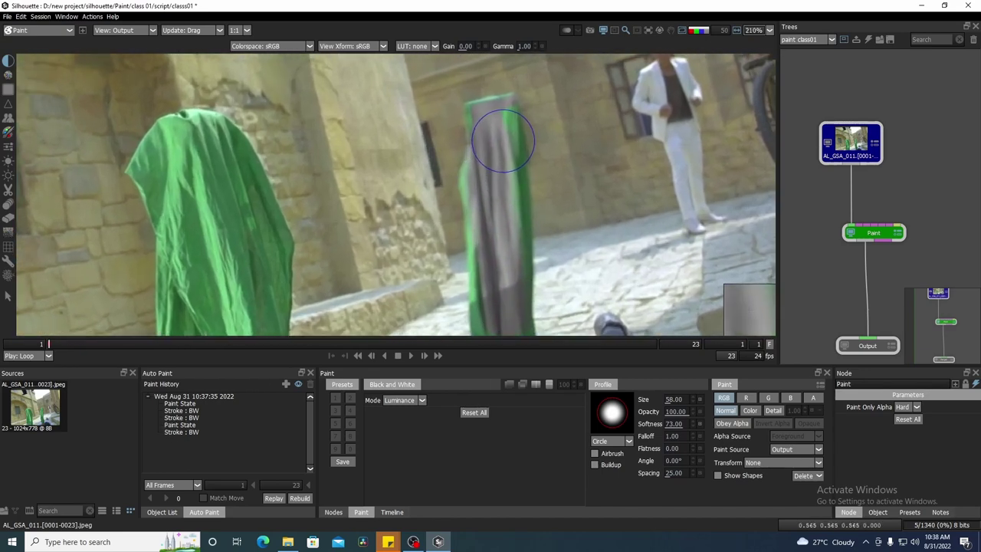
# Step: Desaturate the remaining green of the right leg and the stone wall beside it with the brush size at 45.19
pyautogui.scroll(2, 502, 140)
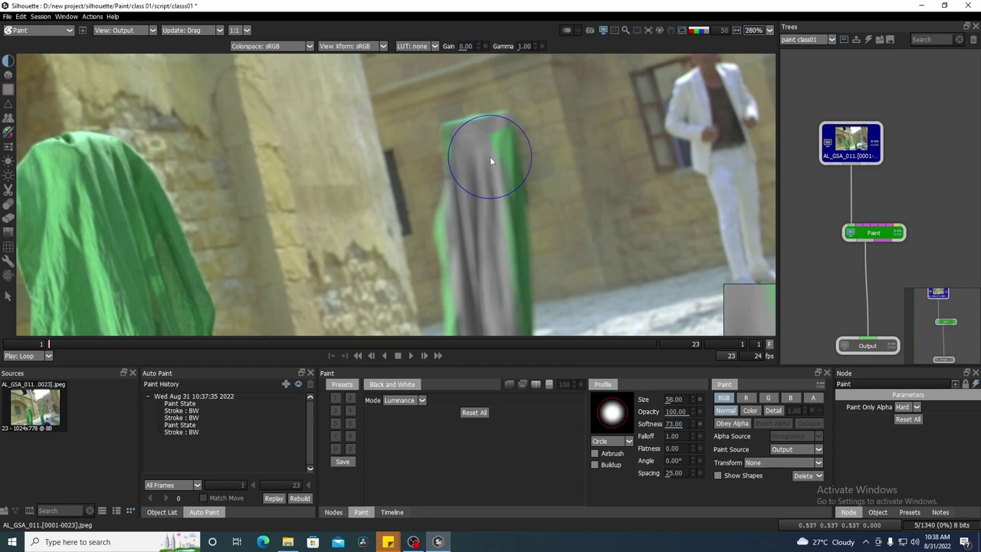
pyautogui.moveTo(490, 157)
pyautogui.mouseDown()
pyautogui.moveTo(409, 200)
pyautogui.moveTo(525, 156)
pyautogui.moveTo(447, 175)
pyautogui.moveTo(509, 168)
pyautogui.moveTo(521, 229)
pyautogui.moveTo(505, 144)
pyautogui.moveTo(446, 160)
pyautogui.moveTo(510, 150)
pyautogui.moveTo(471, 150)
pyautogui.moveTo(507, 215)
pyautogui.moveTo(455, 132)
pyautogui.moveTo(483, 115)
pyautogui.moveTo(471, 289)
pyautogui.moveTo(466, 207)
pyautogui.moveTo(449, 259)
pyautogui.moveTo(517, 171)
pyautogui.moveTo(515, 312)
pyautogui.moveTo(491, 296)
pyautogui.moveTo(487, 308)
pyautogui.mouseUp()
pyautogui.scroll(-2, 484, 114)
pyautogui.moveTo(518, 130); pyautogui.dragTo(544, 223)
pyautogui.moveTo(583, 184); pyautogui.dragTo(515, 220)
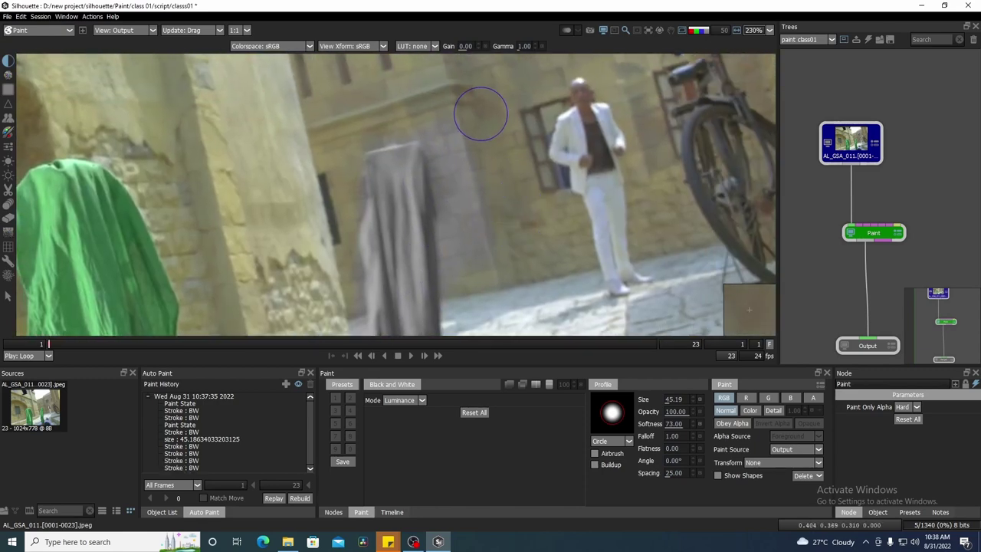
pyautogui.moveTo(527, 200)
pyautogui.mouseDown()
pyautogui.moveTo(533, 210)
pyautogui.moveTo(523, 220)
pyautogui.mouseUp()
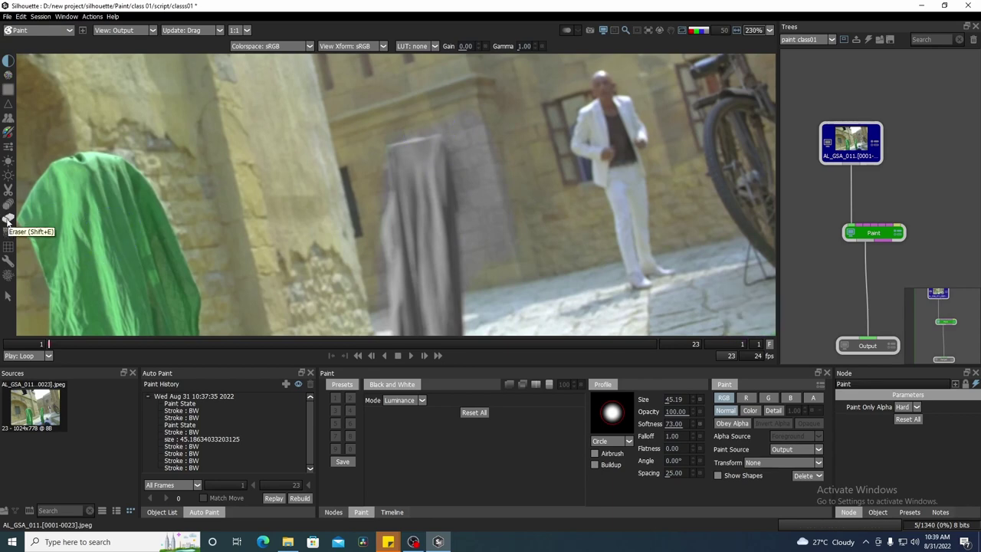
# Step: Erase the grey spill on the wall around the right leg with the Eraser, reducing the brush size to 26.13
pyautogui.click(7, 220)
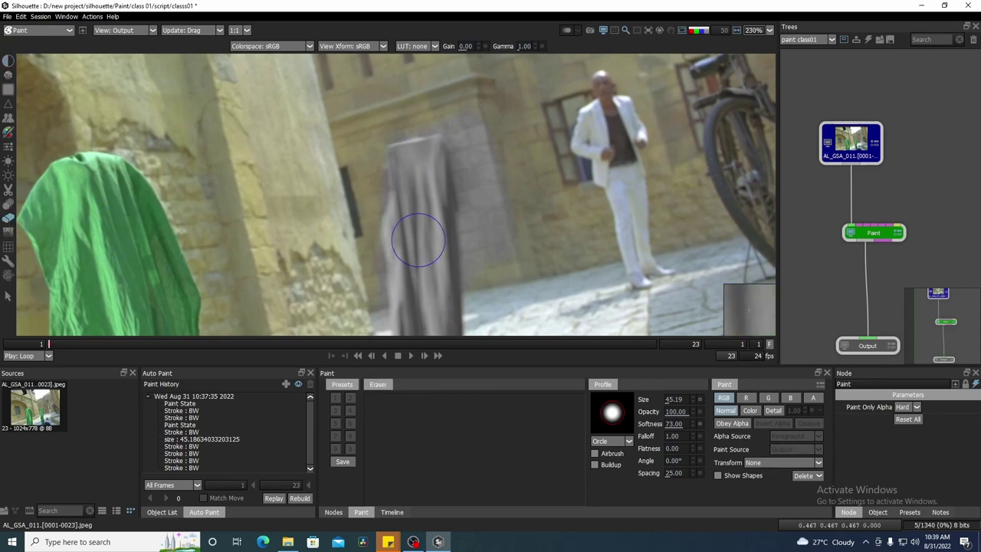
pyautogui.moveTo(464, 97); pyautogui.dragTo(489, 257)
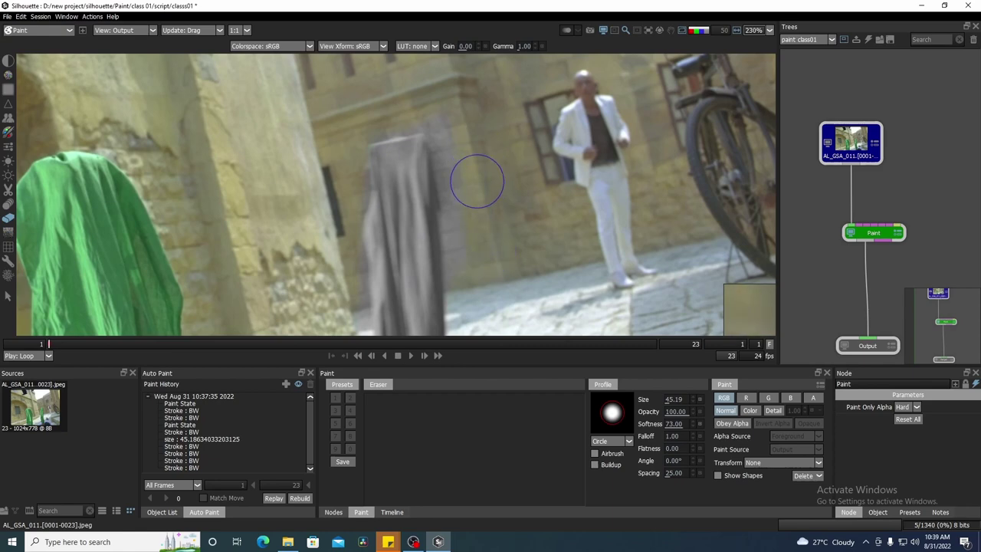
pyautogui.moveTo(477, 170)
pyautogui.mouseDown()
pyautogui.moveTo(467, 180)
pyautogui.moveTo(444, 164)
pyautogui.moveTo(444, 126)
pyautogui.mouseUp()
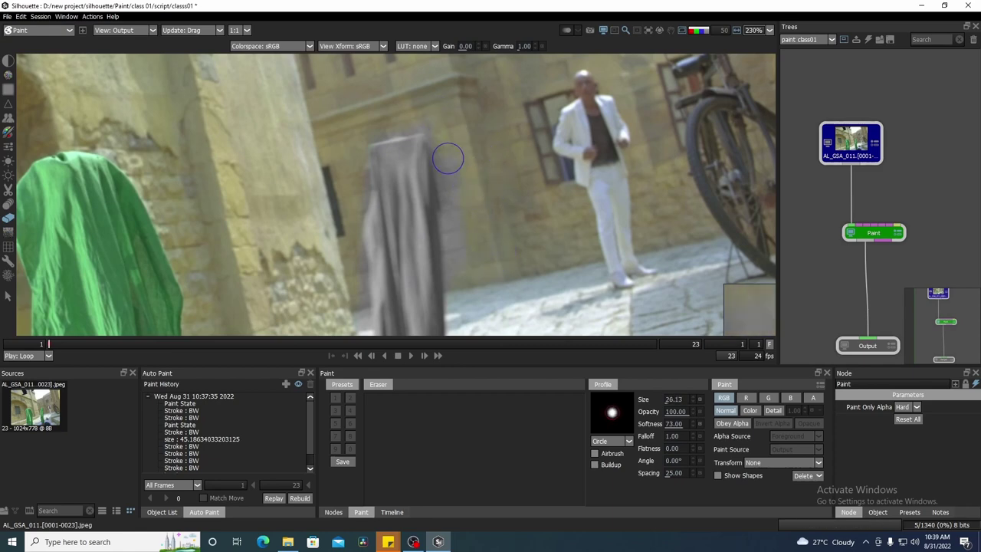
pyautogui.moveTo(455, 195)
pyautogui.mouseDown()
pyautogui.moveTo(429, 125)
pyautogui.moveTo(361, 139)
pyautogui.mouseUp()
pyautogui.moveTo(354, 173); pyautogui.dragTo(399, 116)
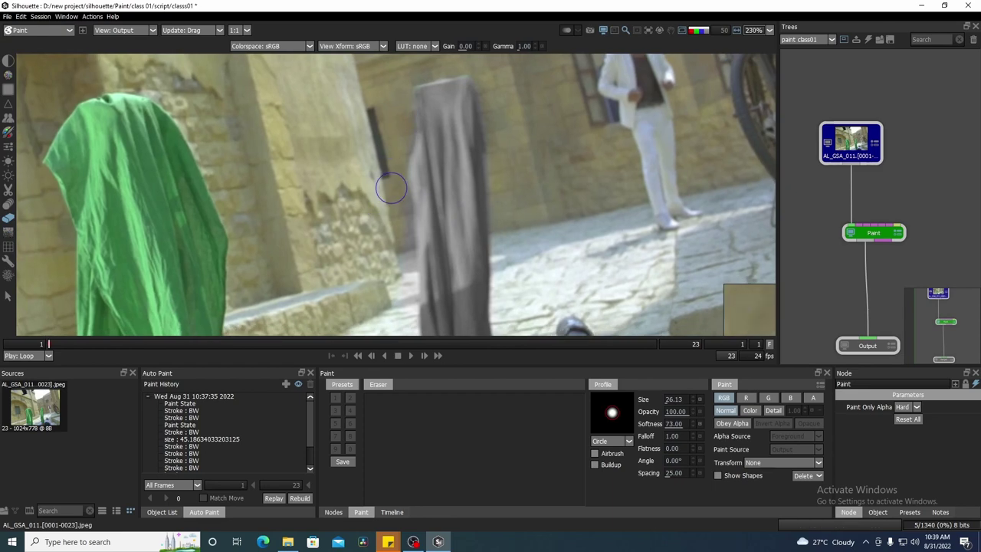
pyautogui.scroll(-6, 464, 219)
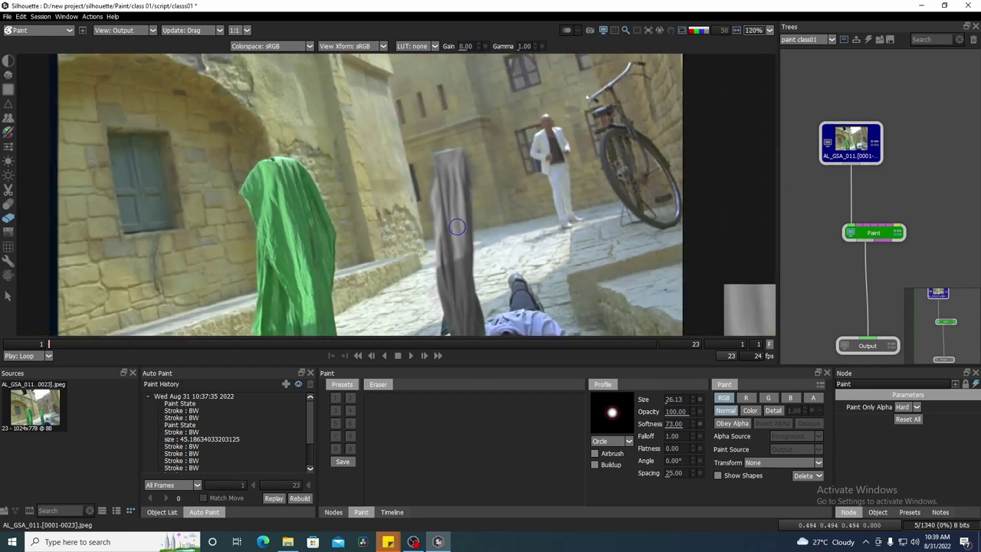
pyautogui.moveTo(465, 218); pyautogui.dragTo(459, 125)
pyautogui.scroll(-2, 494, 220)
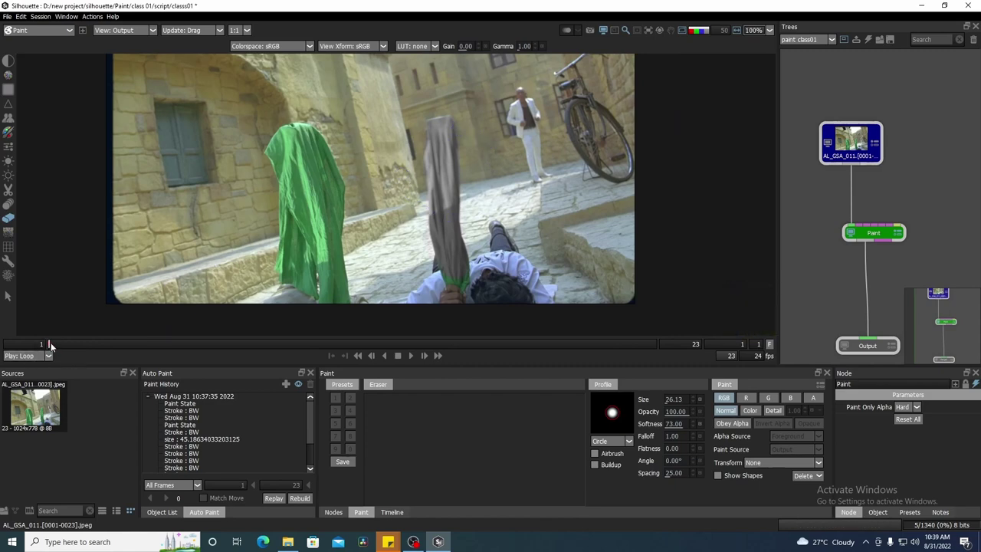
# Step: Compare frame 2 with frame 1, then expand and review the recorded stroke entries in frame 1's paint history
pyautogui.press('Right')
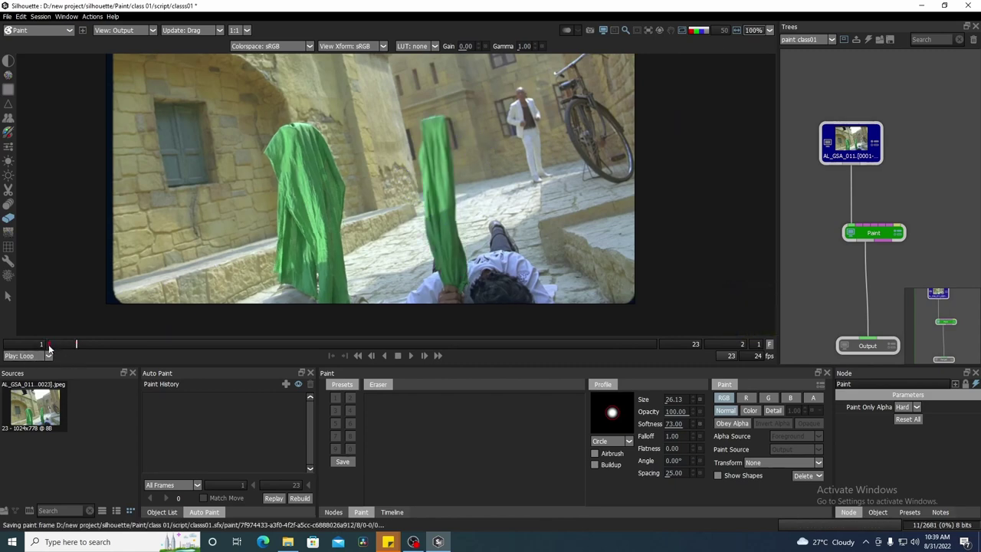
pyautogui.moveTo(77, 342); pyautogui.dragTo(36, 343)
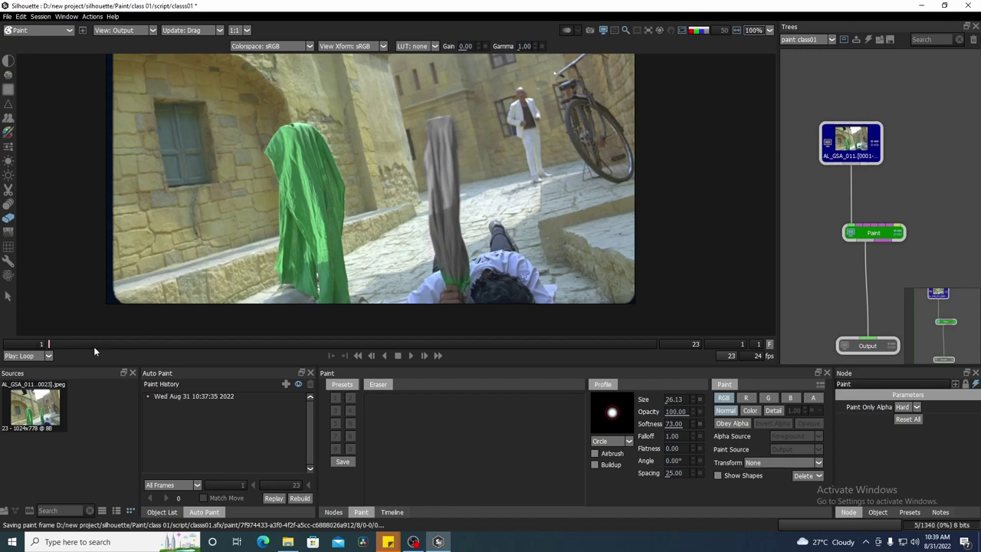
pyautogui.click(205, 397)
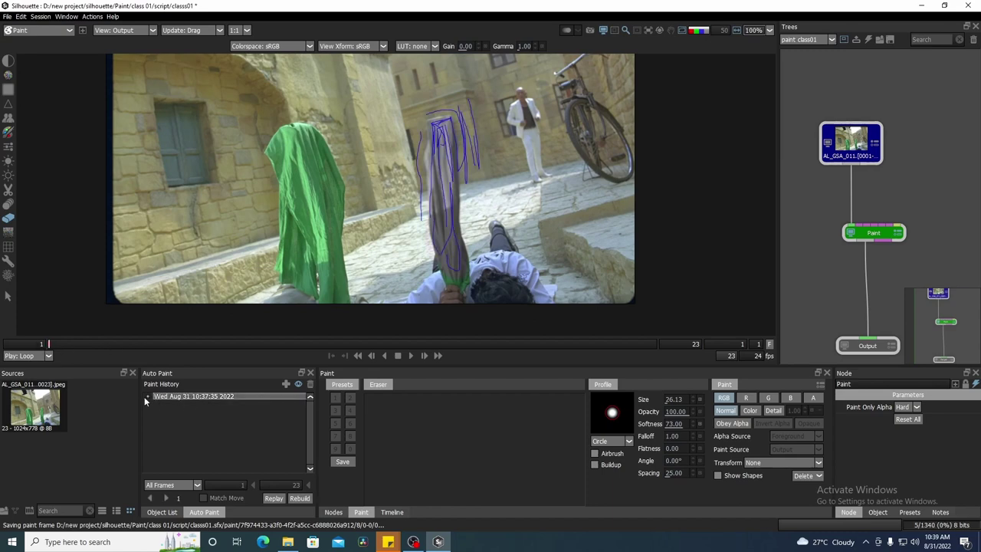
pyautogui.click(147, 396)
pyautogui.scroll(-3, 230, 414)
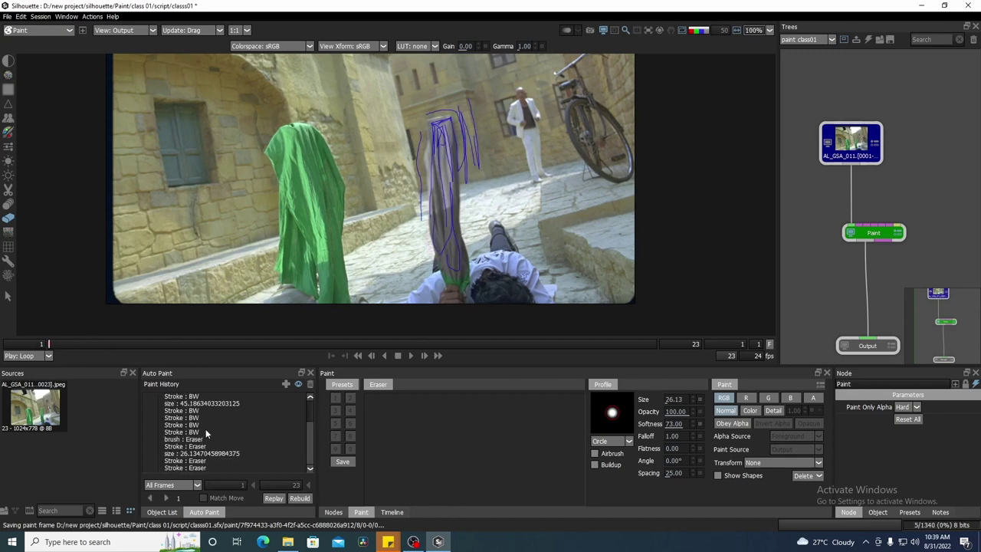
pyautogui.scroll(2, 205, 428)
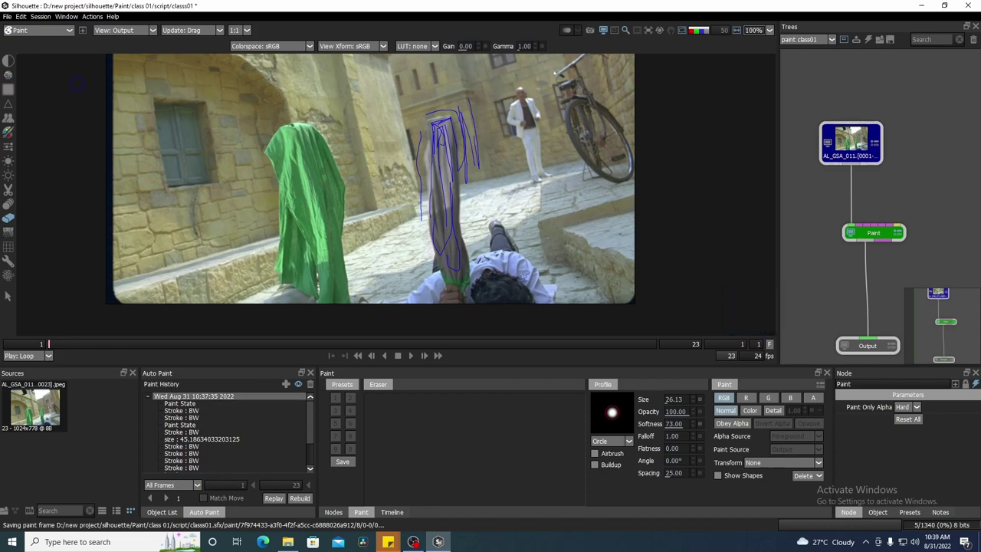
# Step: Reactivate the Black and White tool and select the first Paint State entry in the paint history
pyautogui.click(8, 61)
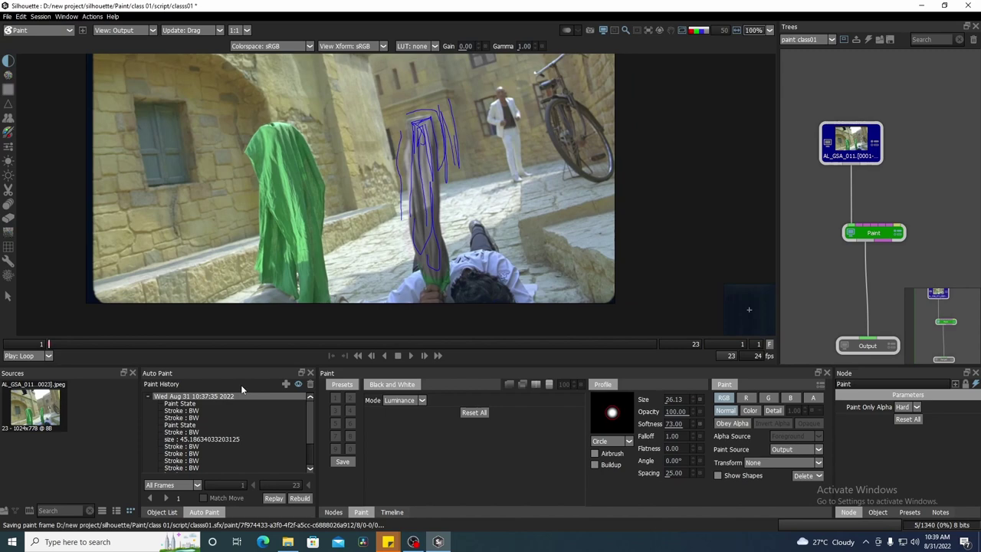
pyautogui.click(207, 404)
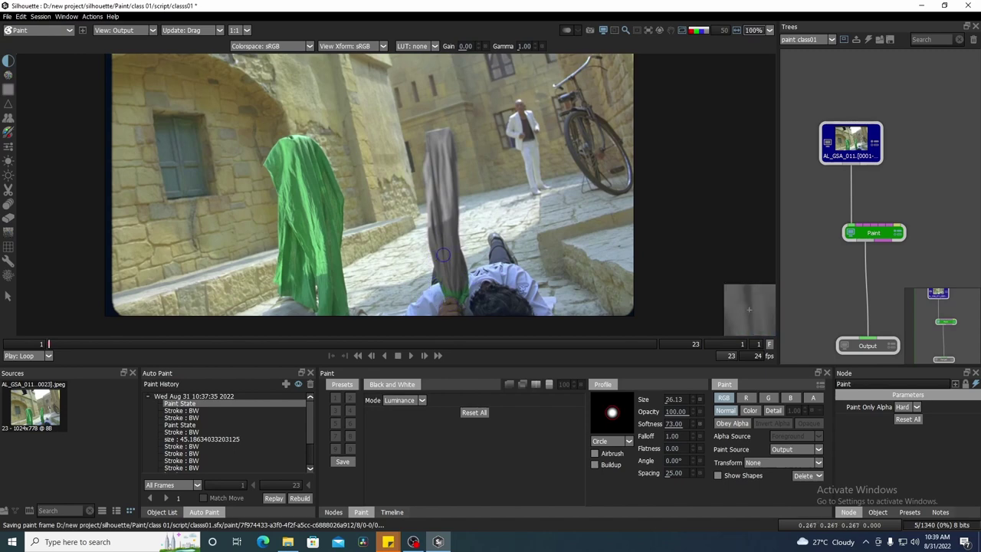
pyautogui.moveTo(450, 186)
pyautogui.mouseDown()
pyautogui.moveTo(431, 194)
pyautogui.moveTo(448, 213)
pyautogui.moveTo(456, 202)
pyautogui.mouseUp()
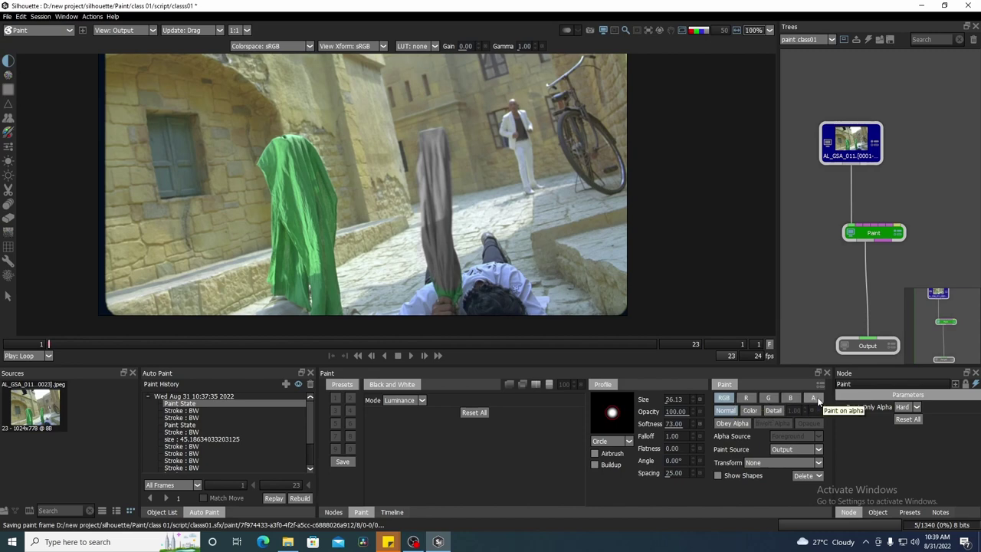
# Step: Check the image's alpha channel in the viewer and return to the colour view
pyautogui.scroll(1, 470, 210)
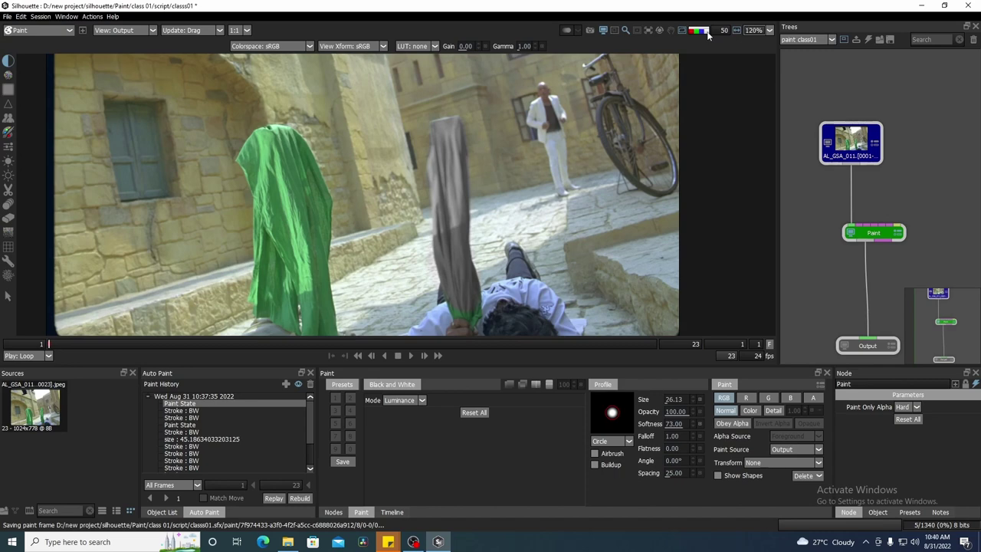
pyautogui.click(709, 34)
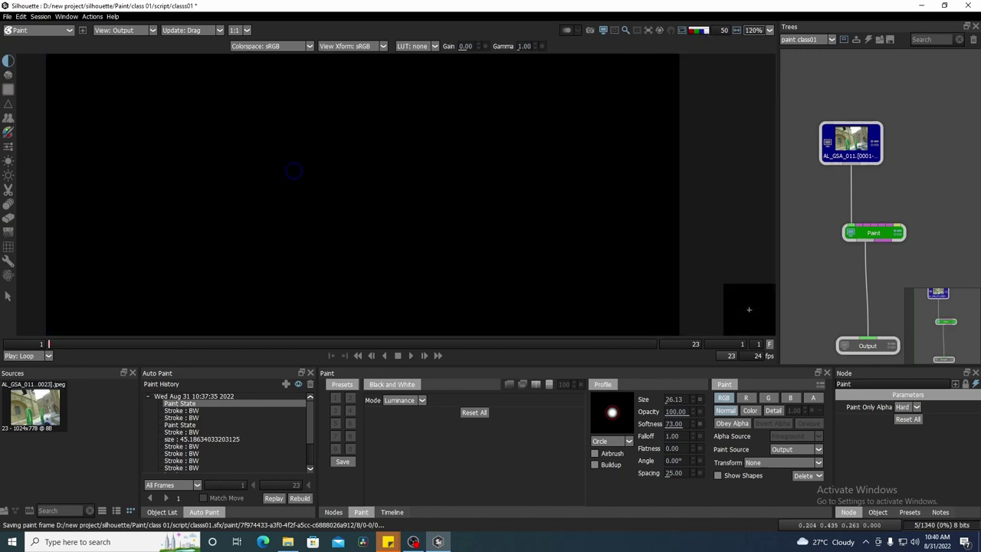
pyautogui.click(707, 32)
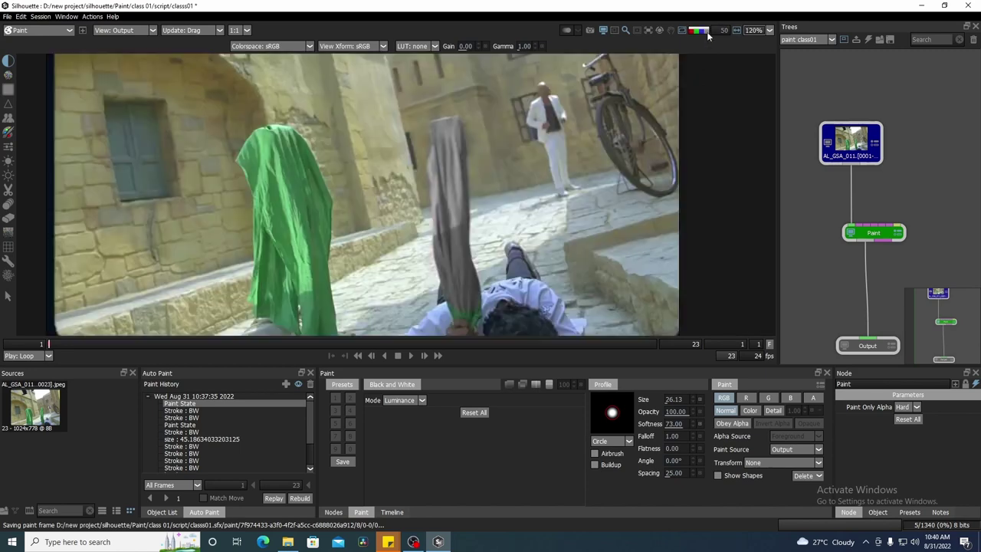
pyautogui.scroll(-1, 594, 253)
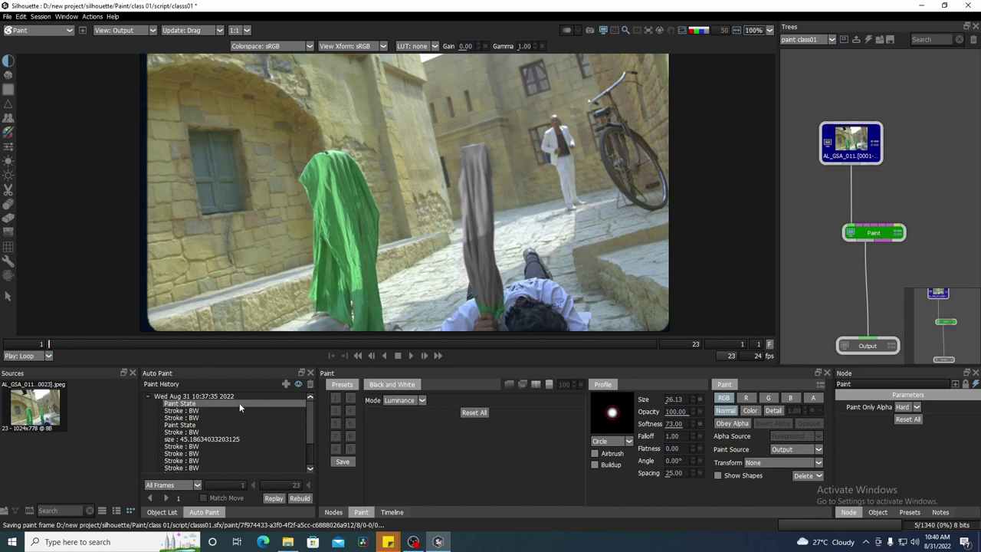
# Step: Delete all paint history entries of frame 1 without rebuilding the affected frame
pyautogui.click(210, 397)
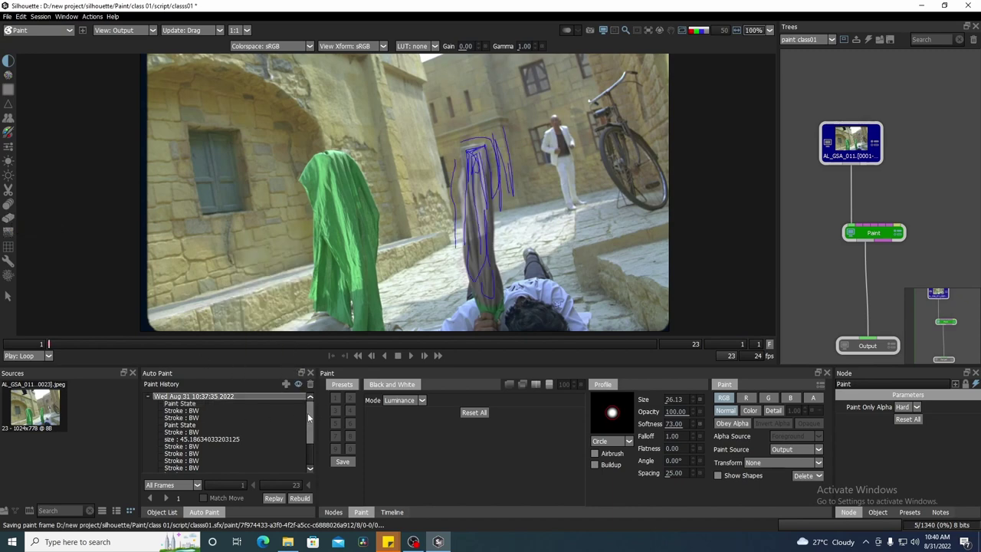
pyautogui.scroll(-2, 291, 429)
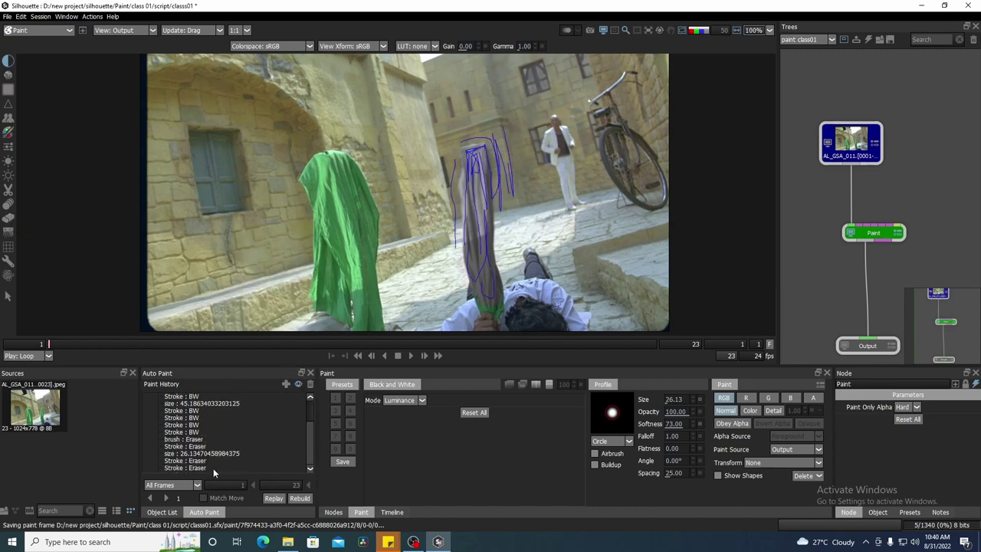
pyautogui.keyDown('shift'); pyautogui.click(214, 468); pyautogui.keyUp('shift')
pyautogui.scroll(2, 300, 434)
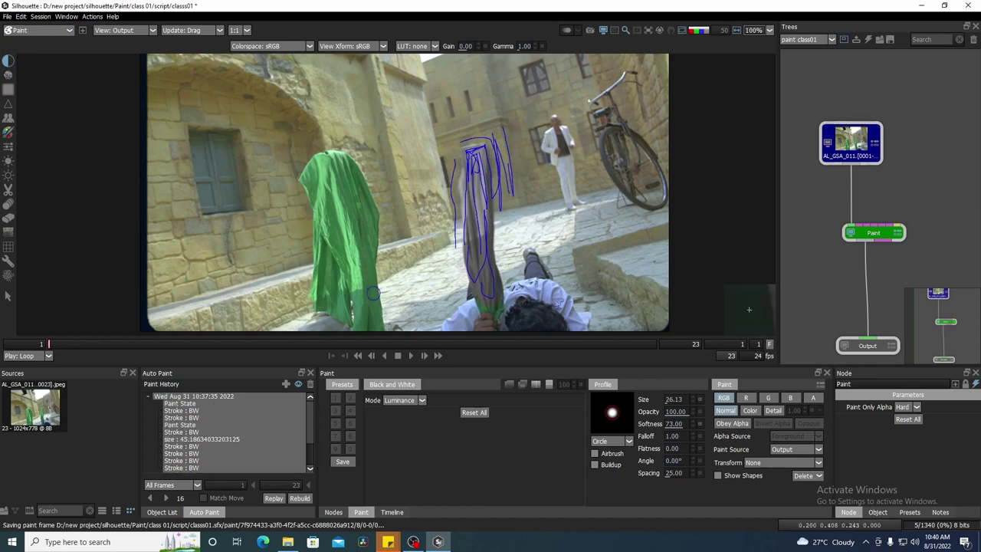
pyautogui.click(310, 385)
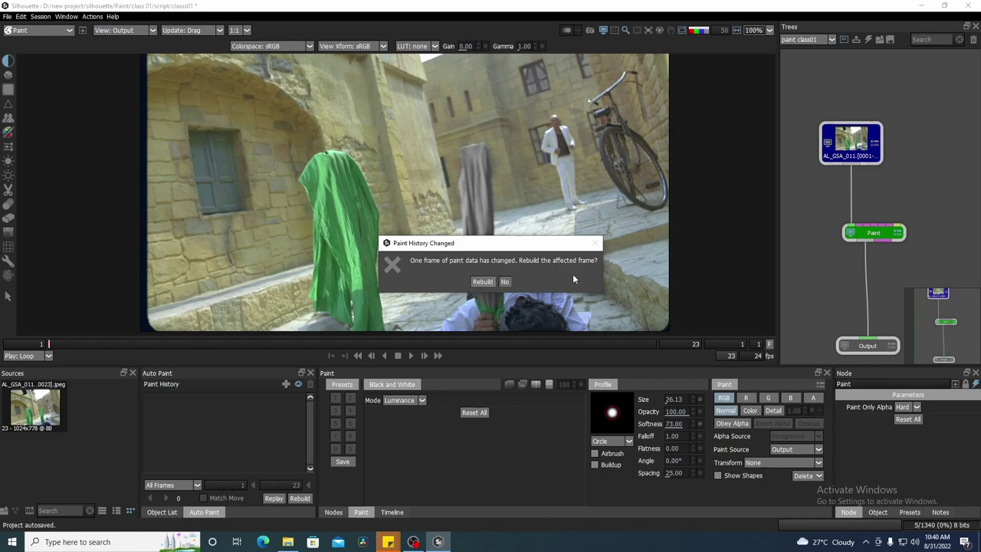
pyautogui.click(505, 282)
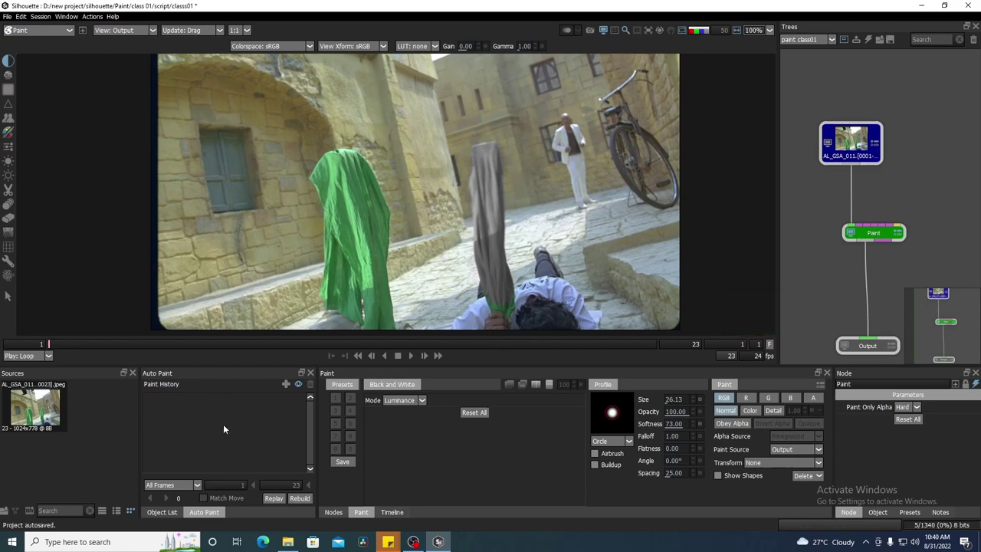
# Step: Undo the paint history deletion and rebuild the affected frame
pyautogui.moveTo(463, 244); pyautogui.dragTo(459, 254)
pyautogui.hotkey('ctrl', 'z')
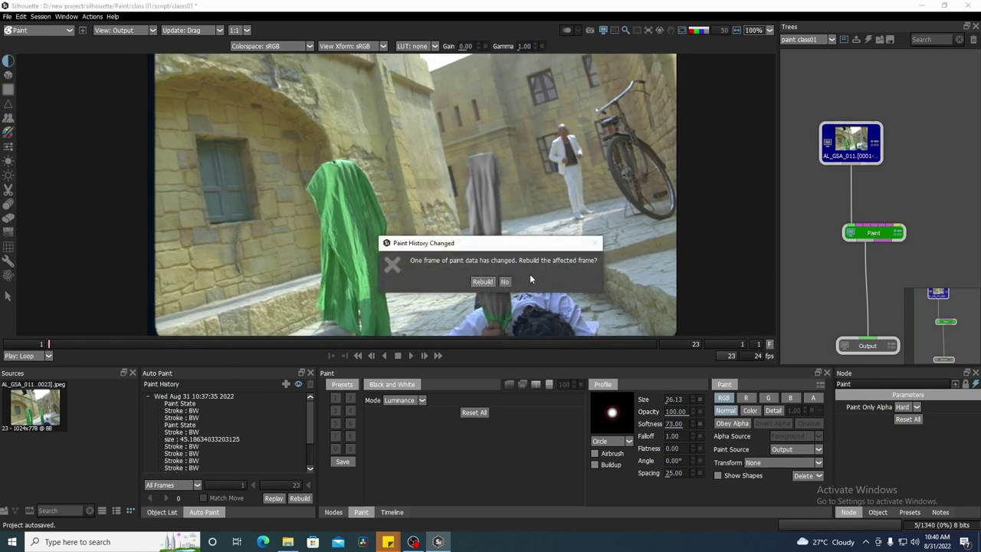
pyautogui.click(482, 282)
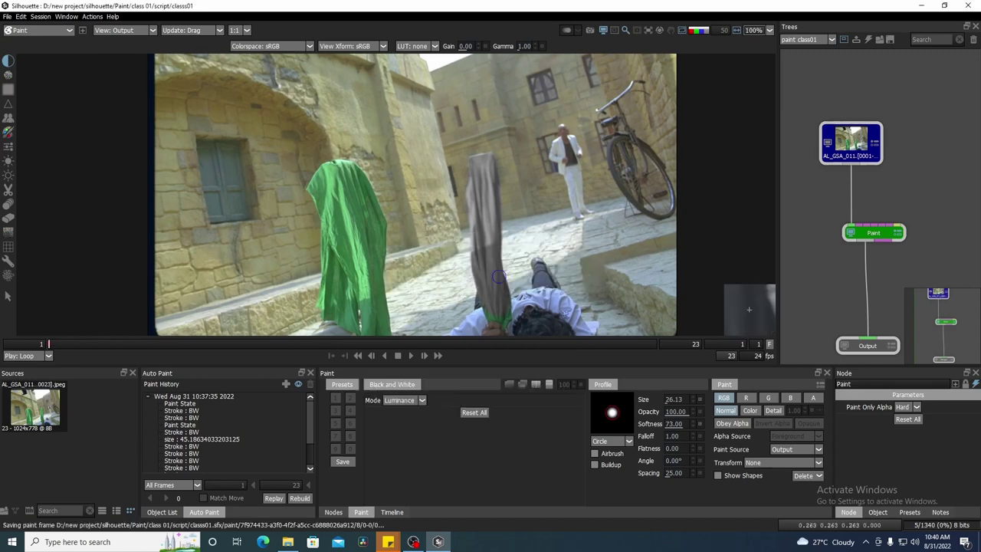
# Step: Delete all paint history entries of frame 1 and rebuild the frame to remove every stroke
pyautogui.click(210, 396)
pyautogui.moveTo(310, 418); pyautogui.dragTo(312, 444)
pyautogui.keyDown('shift'); pyautogui.click(206, 468); pyautogui.keyUp('shift')
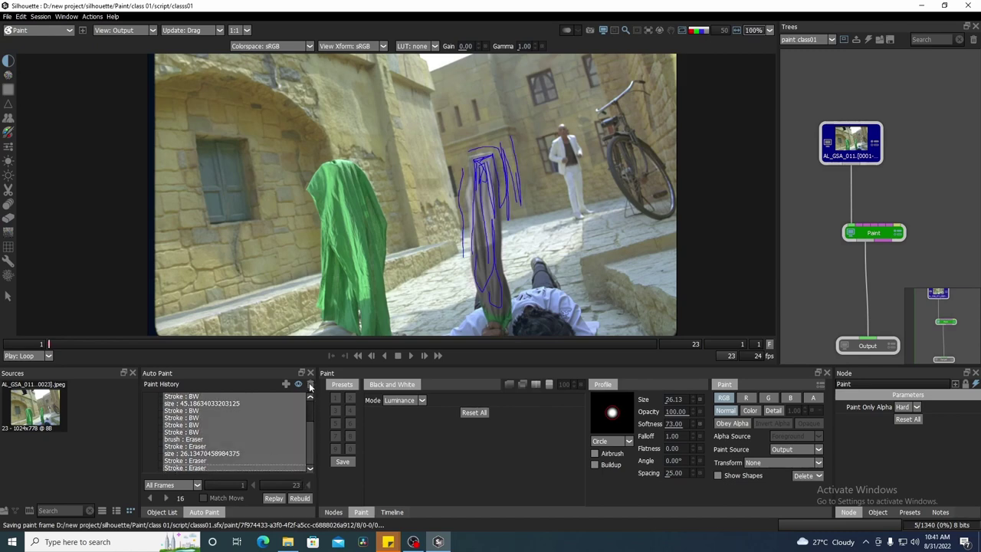
pyautogui.click(311, 385)
pyautogui.click(479, 281)
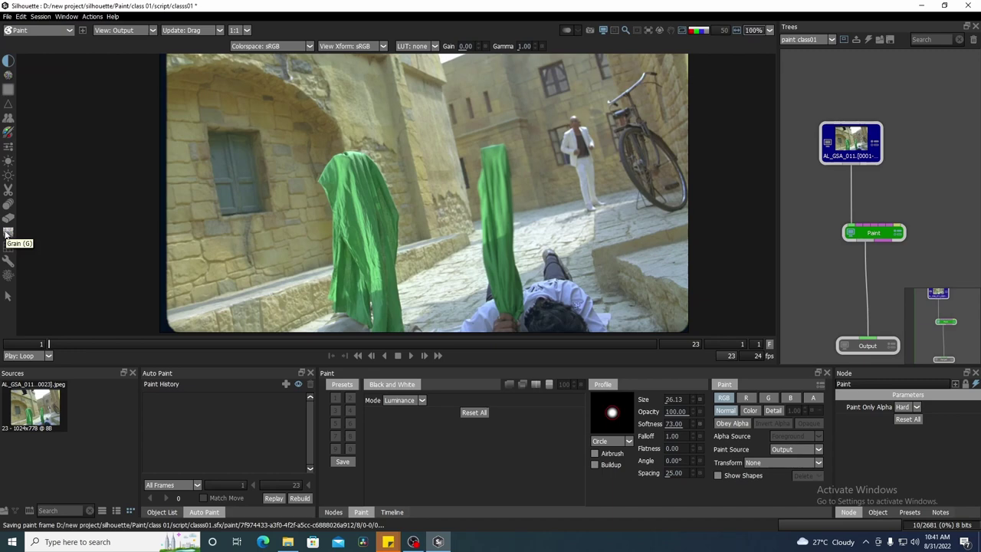
# Step: Paint a white outline around the right green-covered leg and the lying man using the Color tool at size 17.22
pyautogui.moveTo(412, 259); pyautogui.dragTo(391, 257)
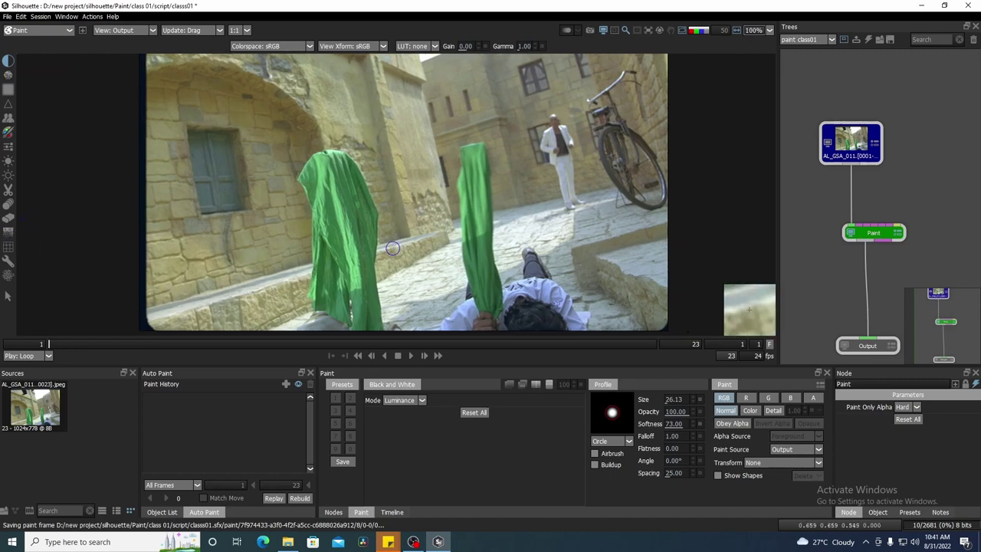
pyautogui.click(8, 132)
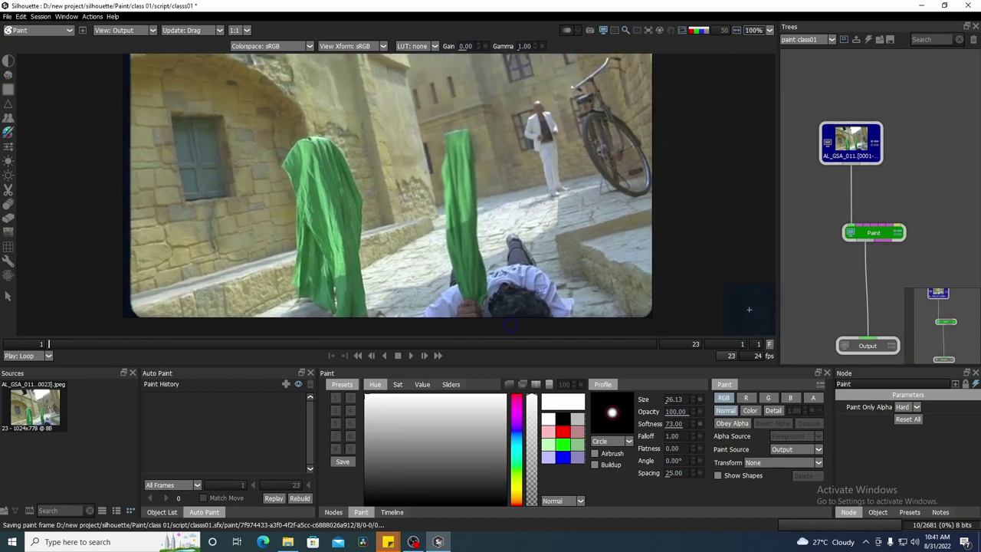
pyautogui.moveTo(427, 227); pyautogui.dragTo(423, 231)
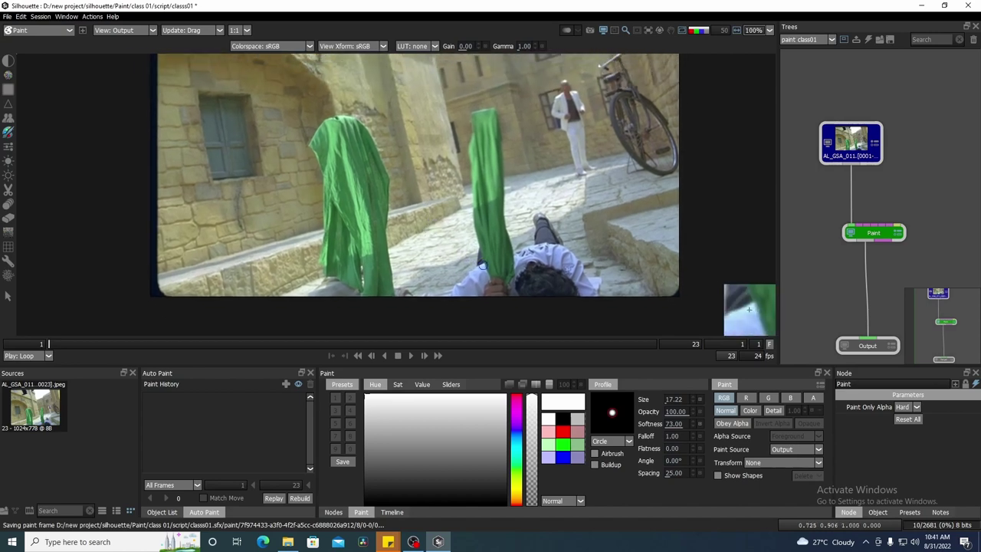
pyautogui.moveTo(463, 257)
pyautogui.mouseDown()
pyautogui.moveTo(461, 124)
pyautogui.moveTo(472, 101)
pyautogui.moveTo(501, 94)
pyautogui.moveTo(524, 205)
pyautogui.moveTo(557, 203)
pyautogui.moveTo(617, 285)
pyautogui.mouseUp()
pyautogui.moveTo(474, 260); pyautogui.dragTo(437, 294)
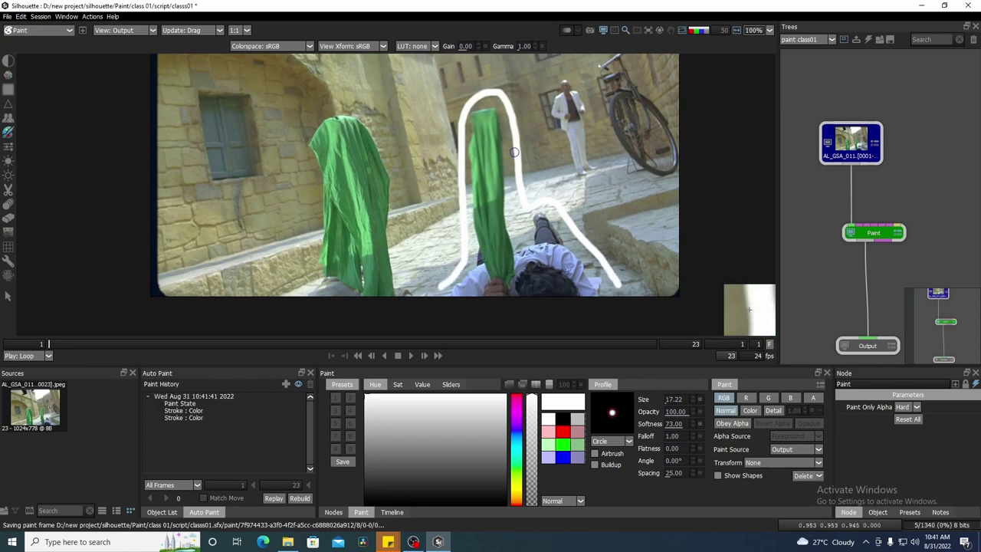
# Step: Outline the left green-covered leg with a darker green stroke and complete its lower right side in pure green (0, 1, 0)
pyautogui.click(565, 447)
pyautogui.click(501, 419)
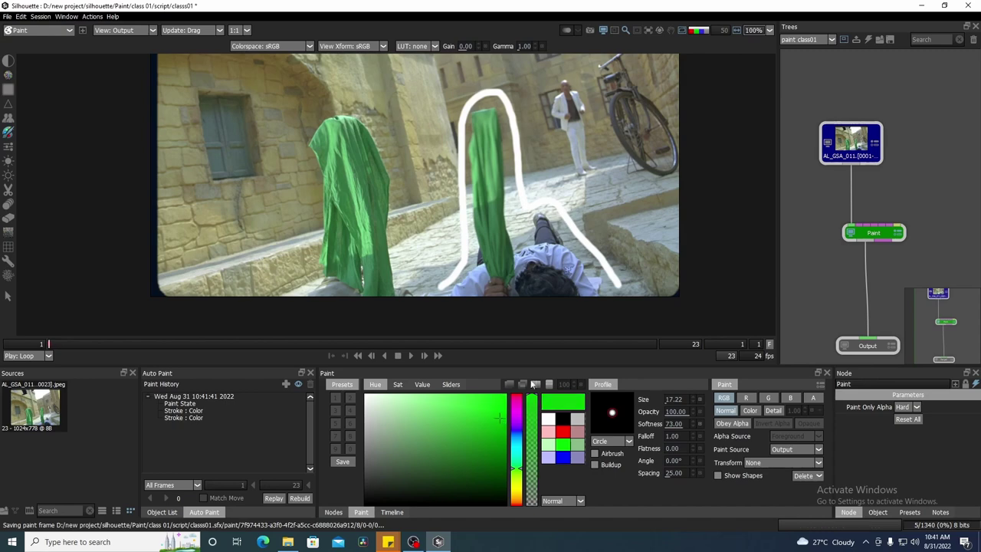
pyautogui.moveTo(404, 219)
pyautogui.mouseDown()
pyautogui.moveTo(371, 121)
pyautogui.moveTo(349, 107)
pyautogui.moveTo(322, 116)
pyautogui.moveTo(311, 155)
pyautogui.moveTo(317, 291)
pyautogui.mouseUp()
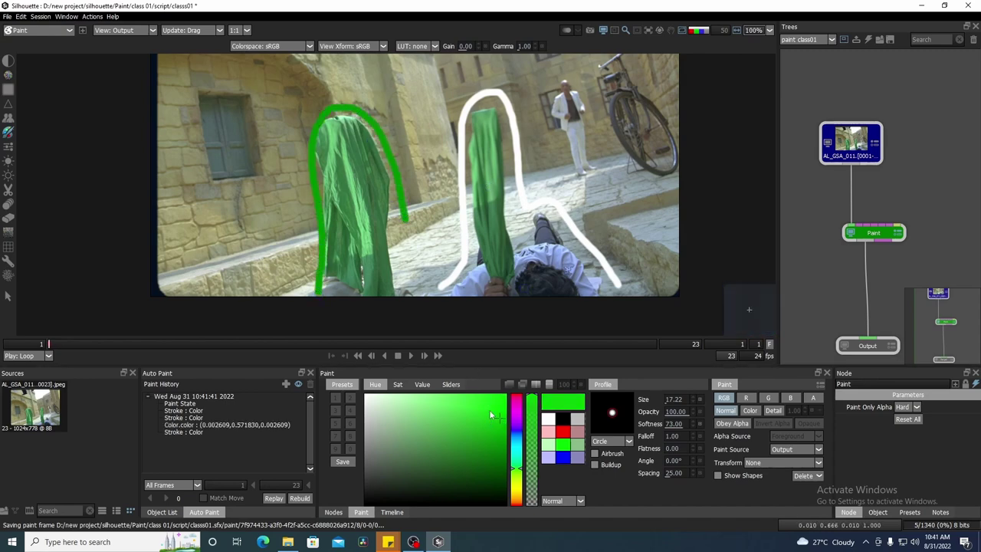
pyautogui.moveTo(490, 413); pyautogui.dragTo(511, 338)
pyautogui.moveTo(406, 215); pyautogui.dragTo(412, 287)
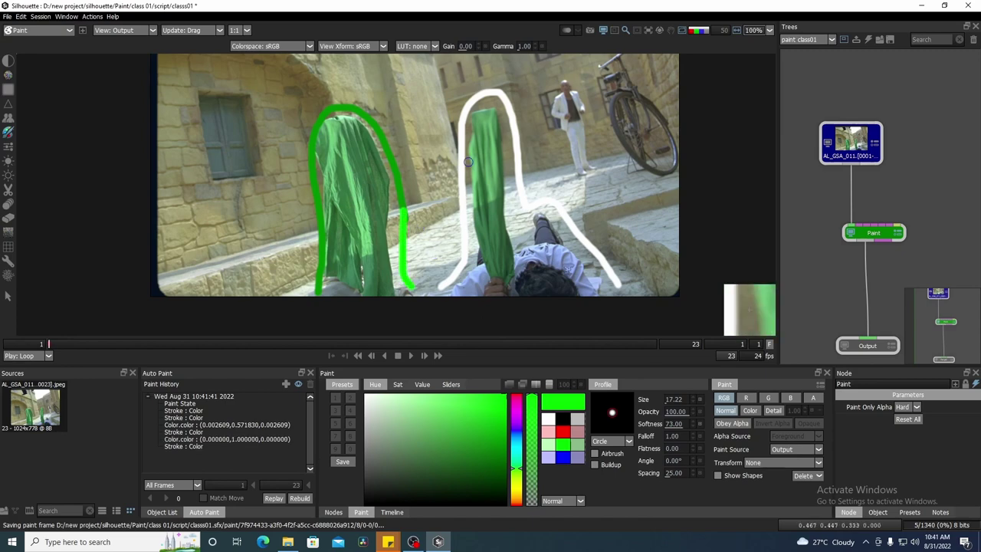
pyautogui.moveTo(536, 135); pyautogui.dragTo(502, 139)
pyautogui.moveTo(519, 237)
pyautogui.mouseDown()
pyautogui.moveTo(522, 194)
pyautogui.moveTo(492, 233)
pyautogui.mouseUp()
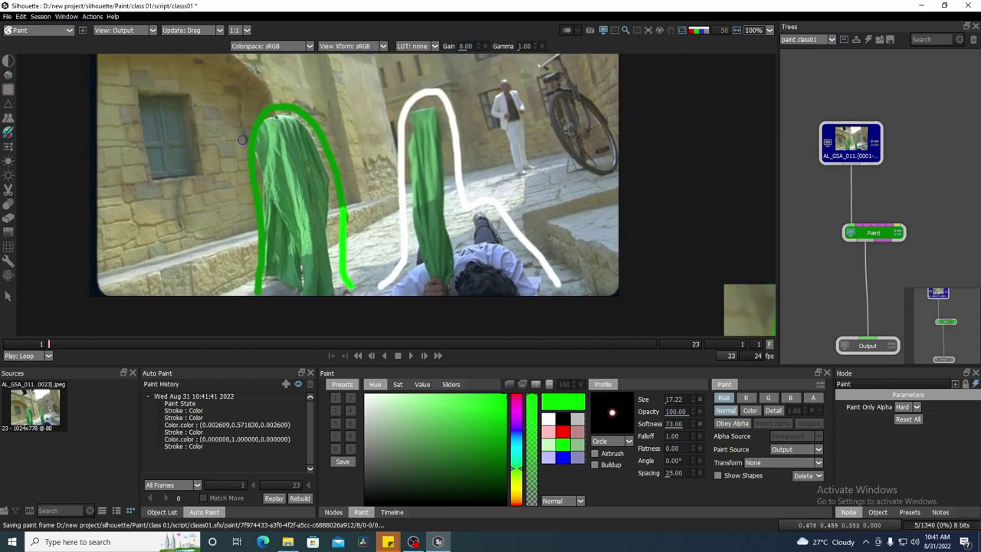
# Step: Delete the whole paint history group holding the white and green outlines and rebuild the affected frame
pyautogui.moveTo(297, 174); pyautogui.dragTo(329, 195)
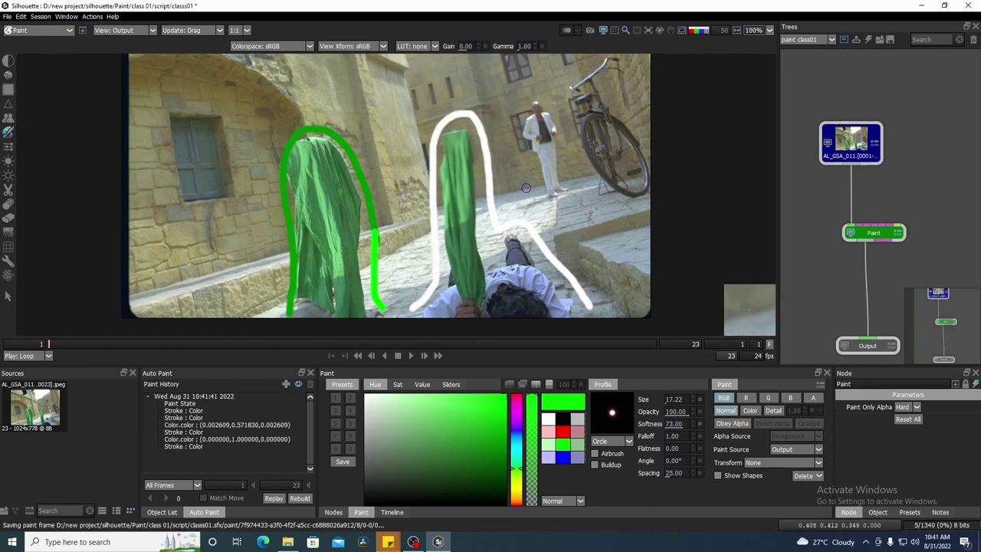
pyautogui.moveTo(388, 184)
pyautogui.mouseDown()
pyautogui.moveTo(391, 153)
pyautogui.moveTo(382, 169)
pyautogui.mouseUp()
pyautogui.click(201, 398)
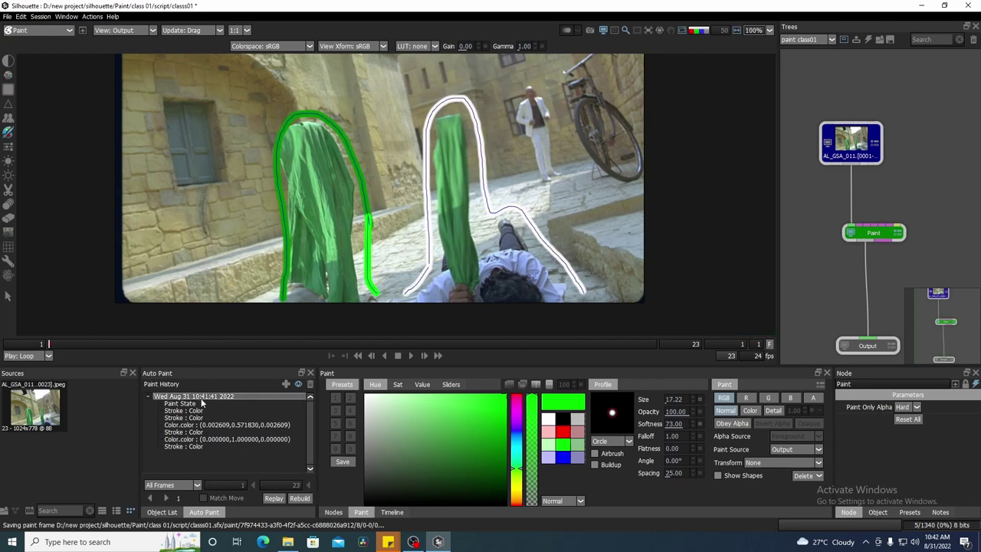
pyautogui.click(198, 445)
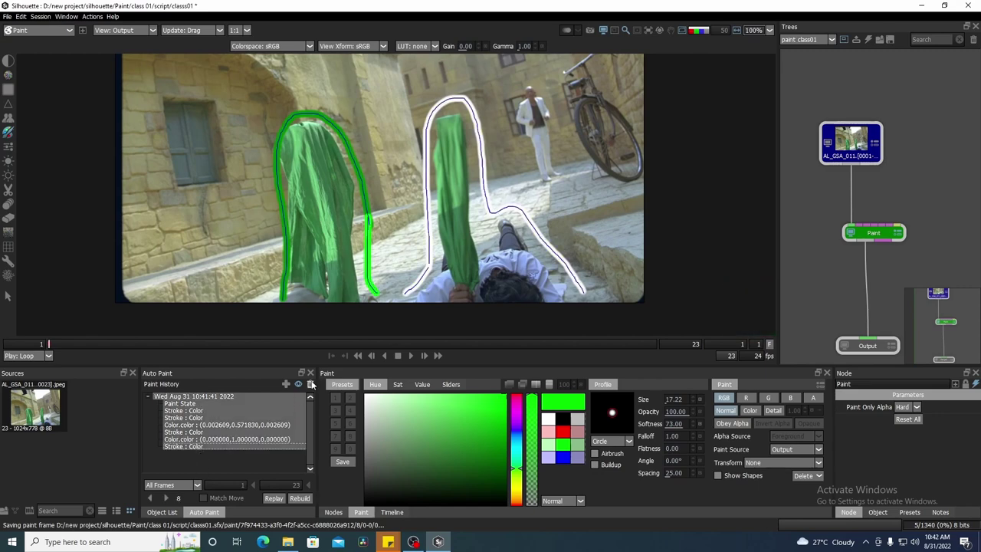
pyautogui.click(311, 384)
pyautogui.click(482, 282)
# Step: Paint a pure green outline around the right green-covered leg with only RGB enabled, and check the alpha channel view
pyautogui.moveTo(444, 204); pyautogui.dragTo(488, 186)
pyautogui.moveTo(535, 206); pyautogui.dragTo(538, 215)
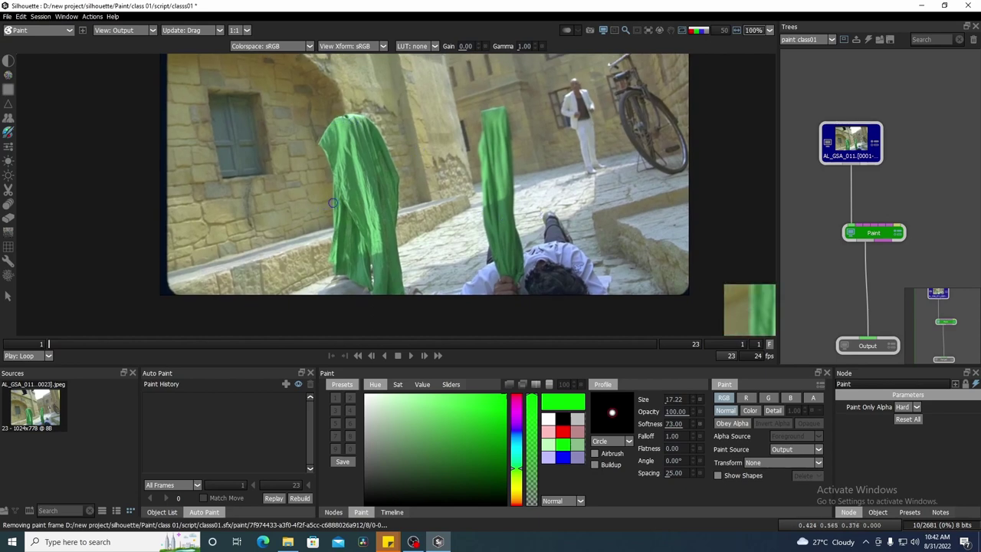
pyautogui.moveTo(537, 215); pyautogui.dragTo(506, 236)
pyautogui.moveTo(435, 232)
pyautogui.mouseDown()
pyautogui.moveTo(451, 218)
pyautogui.moveTo(457, 225)
pyautogui.mouseUp()
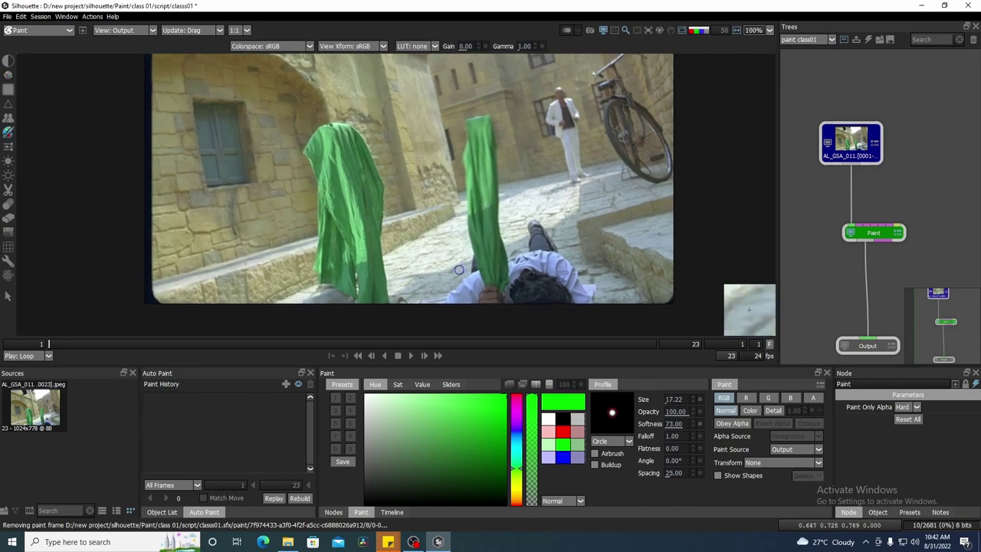
pyautogui.moveTo(457, 263)
pyautogui.mouseDown()
pyautogui.moveTo(452, 118)
pyautogui.moveTo(478, 99)
pyautogui.moveTo(501, 116)
pyautogui.moveTo(521, 190)
pyautogui.moveTo(563, 229)
pyautogui.mouseUp()
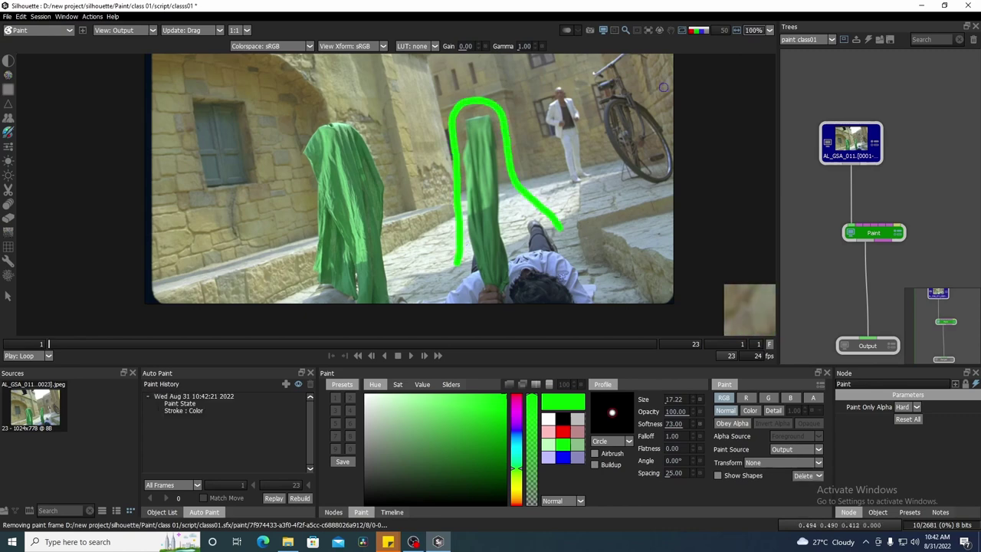
pyautogui.click(705, 31)
pyautogui.click(703, 32)
# Step: Enable painting in the alpha channel, outline the left green-covered leg with the Color brush, and check the stroke in the alpha view
pyautogui.click(815, 399)
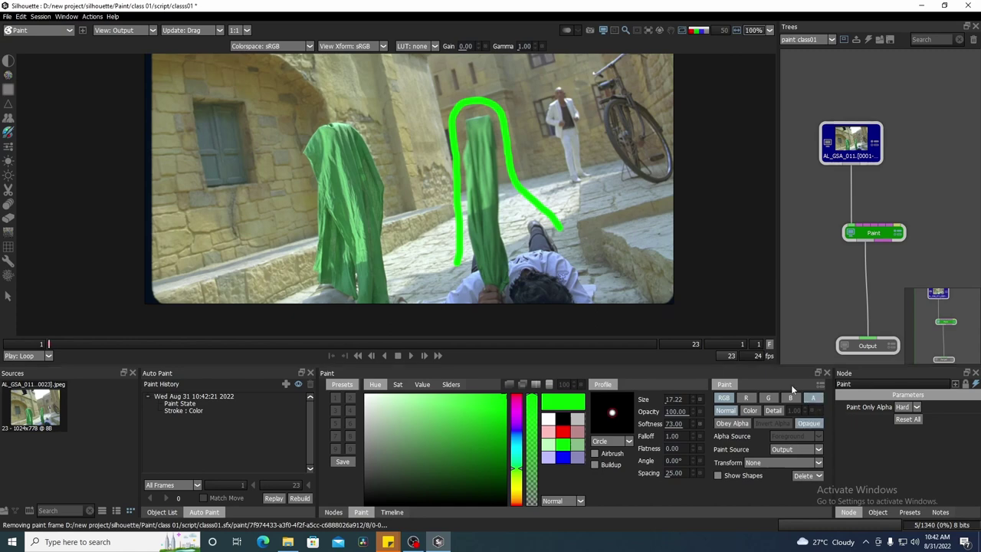
pyautogui.moveTo(391, 159); pyautogui.dragTo(442, 144)
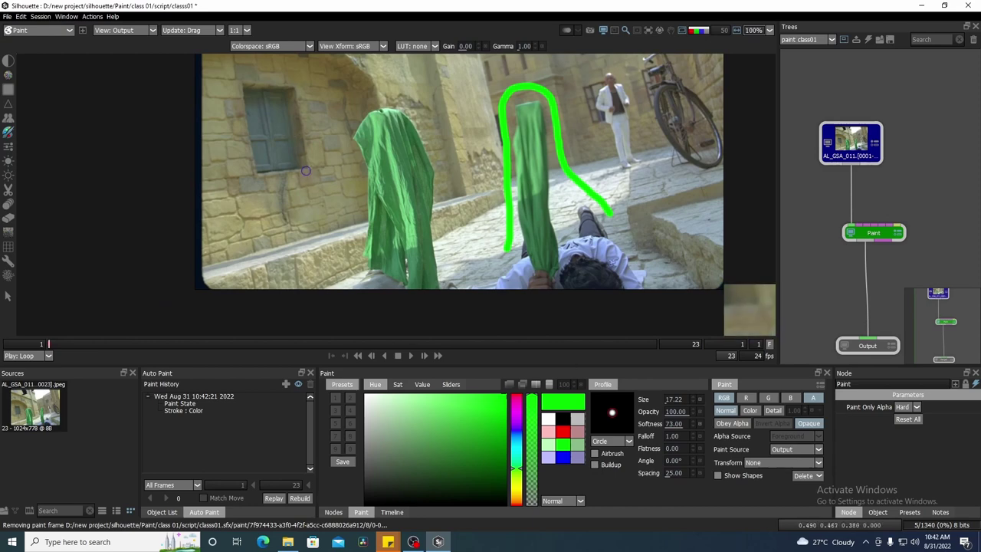
pyautogui.moveTo(362, 285)
pyautogui.mouseDown()
pyautogui.moveTo(357, 132)
pyautogui.moveTo(378, 105)
pyautogui.moveTo(418, 108)
pyautogui.moveTo(435, 139)
pyautogui.moveTo(460, 274)
pyautogui.mouseUp()
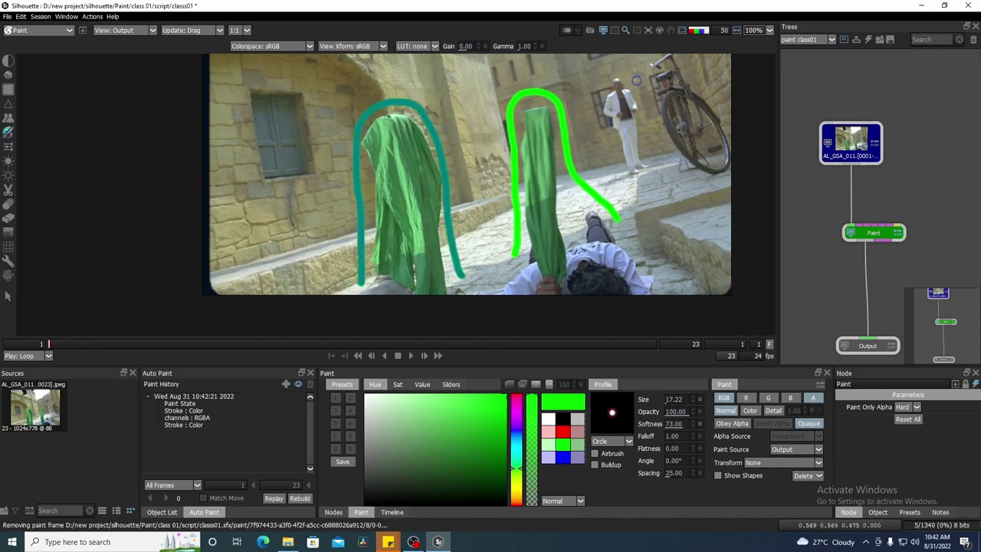
pyautogui.click(709, 29)
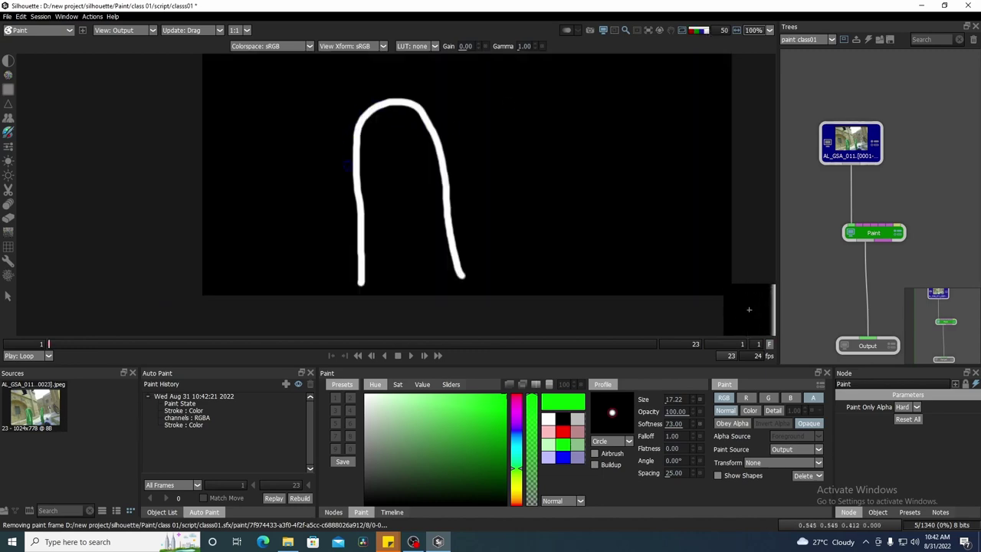
pyautogui.click(706, 36)
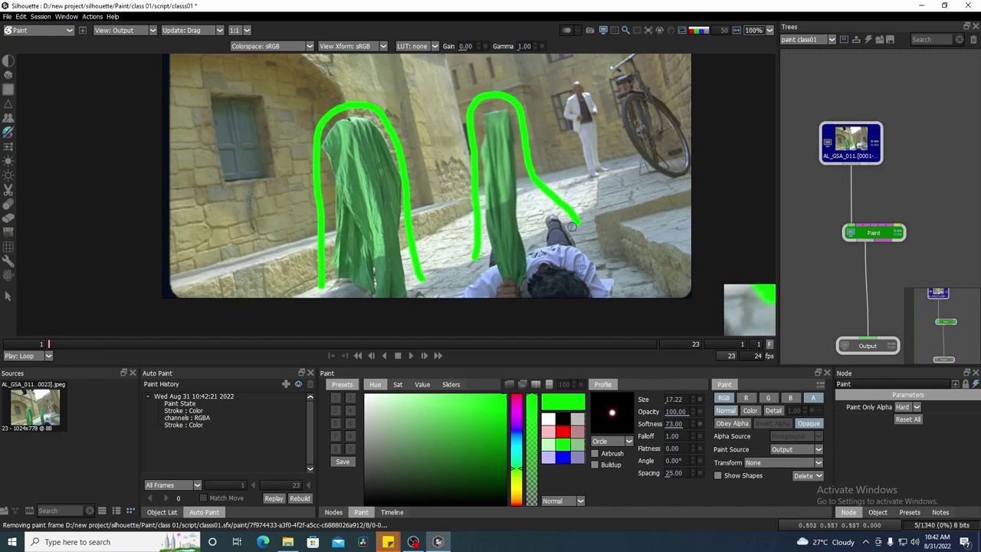
# Step: Delete the history entries of both green leg outlines, including the RGBA channel change, and rebuild the frame
pyautogui.moveTo(573, 228); pyautogui.dragTo(579, 239)
pyautogui.click(238, 396)
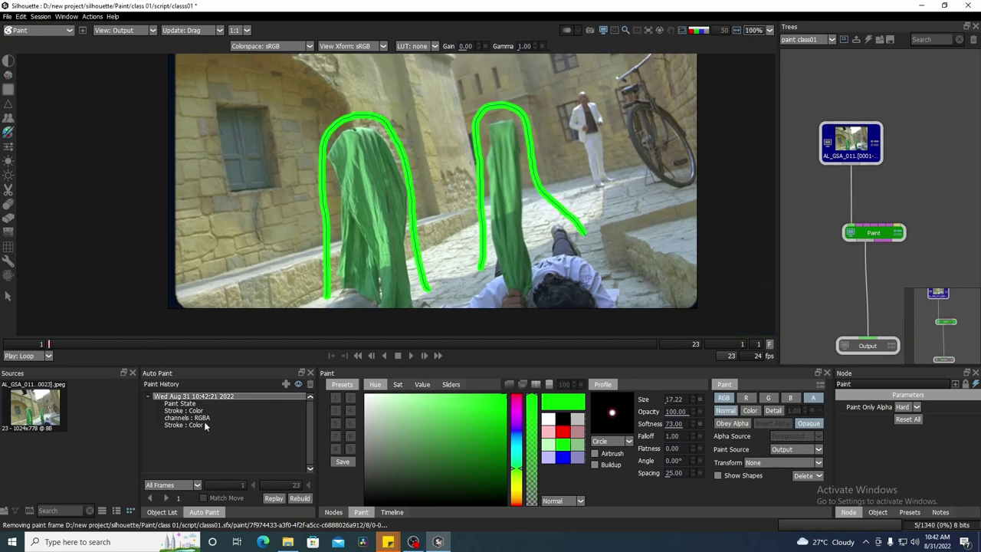
pyautogui.keyDown('shift'); pyautogui.click(204, 425); pyautogui.keyUp('shift')
pyautogui.click(309, 384)
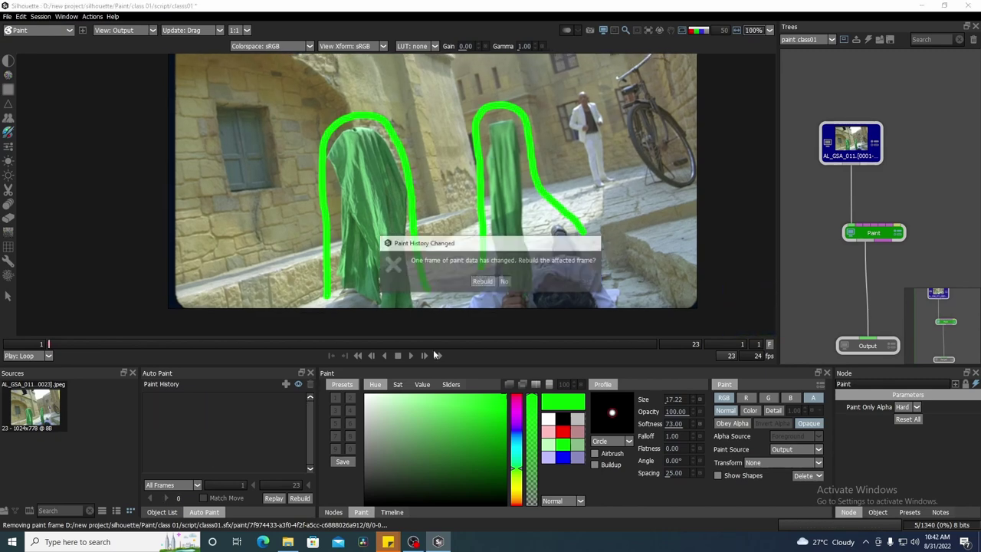
pyautogui.click(481, 282)
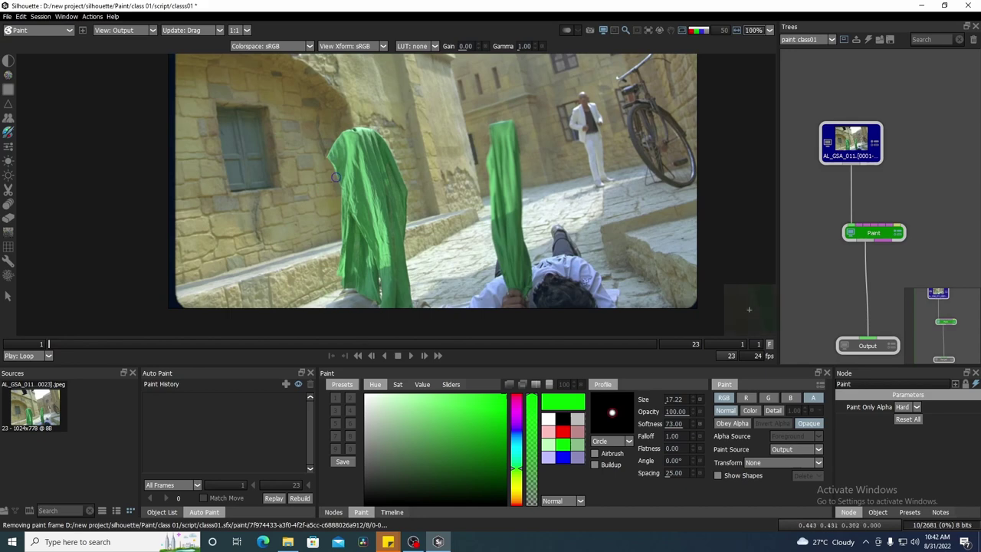
# Step: Activate the Clone tool with its source set to Output, and play the clip to preview the footage
pyautogui.click(8, 119)
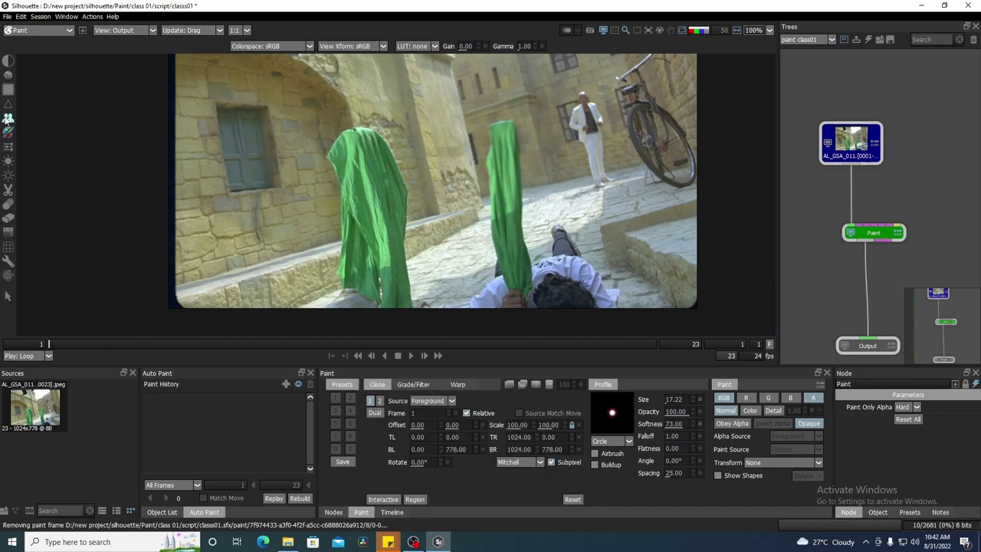
pyautogui.moveTo(510, 286)
pyautogui.mouseDown()
pyautogui.moveTo(530, 276)
pyautogui.moveTo(473, 294)
pyautogui.moveTo(484, 288)
pyautogui.mouseUp()
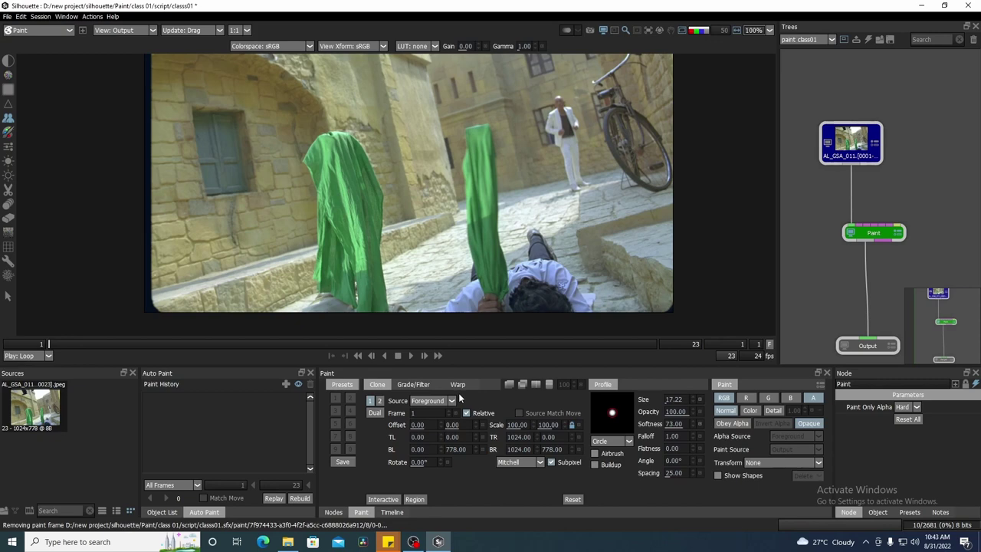
pyautogui.moveTo(444, 246)
pyautogui.mouseDown()
pyautogui.moveTo(438, 252)
pyautogui.moveTo(456, 252)
pyautogui.mouseUp()
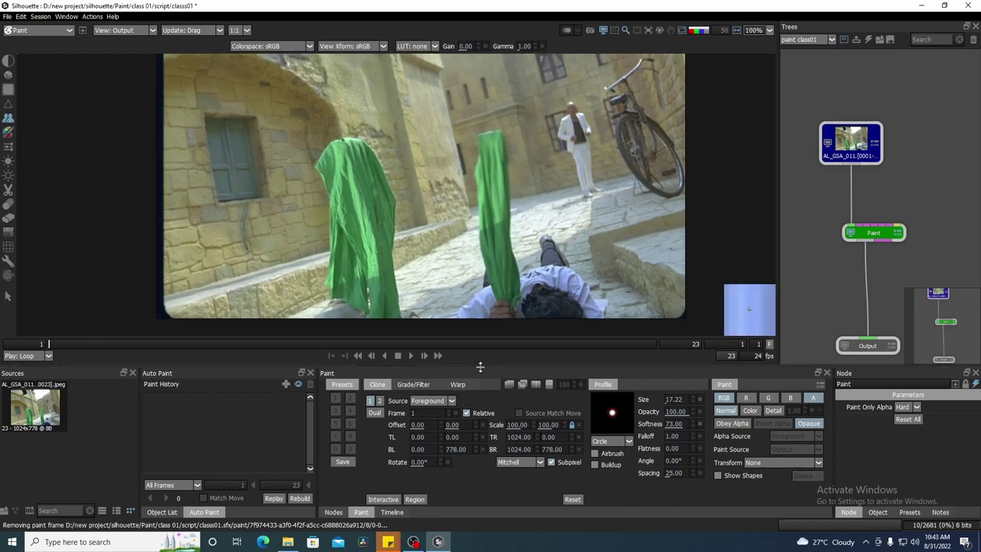
pyautogui.click(453, 401)
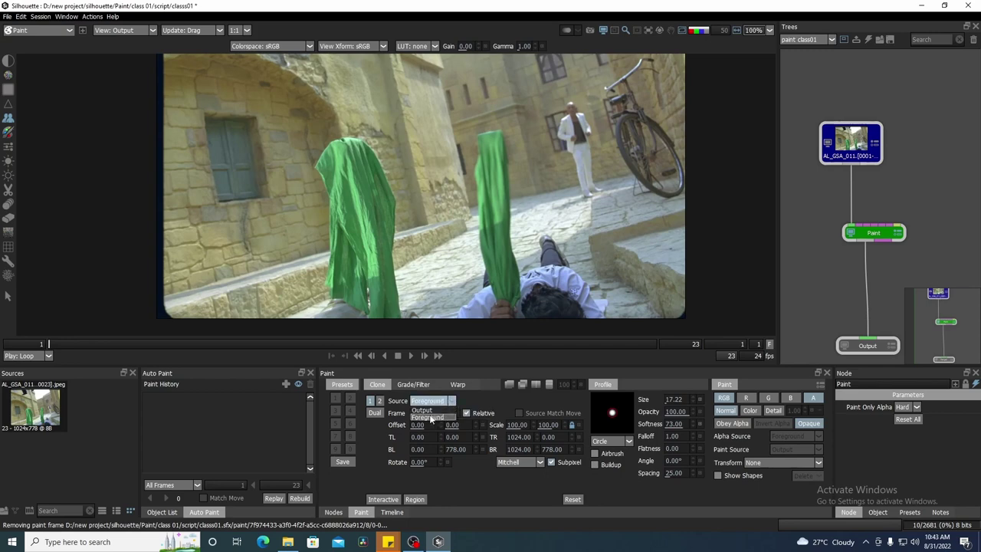
pyautogui.click(422, 410)
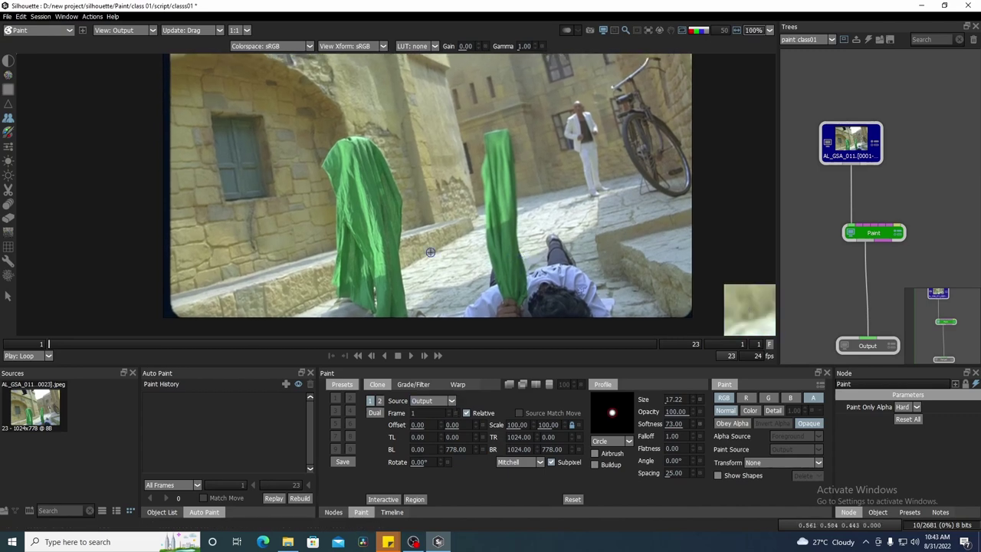
pyautogui.moveTo(486, 265)
pyautogui.mouseDown()
pyautogui.moveTo(486, 251)
pyautogui.moveTo(471, 259)
pyautogui.mouseUp()
pyautogui.moveTo(566, 278); pyautogui.dragTo(551, 242)
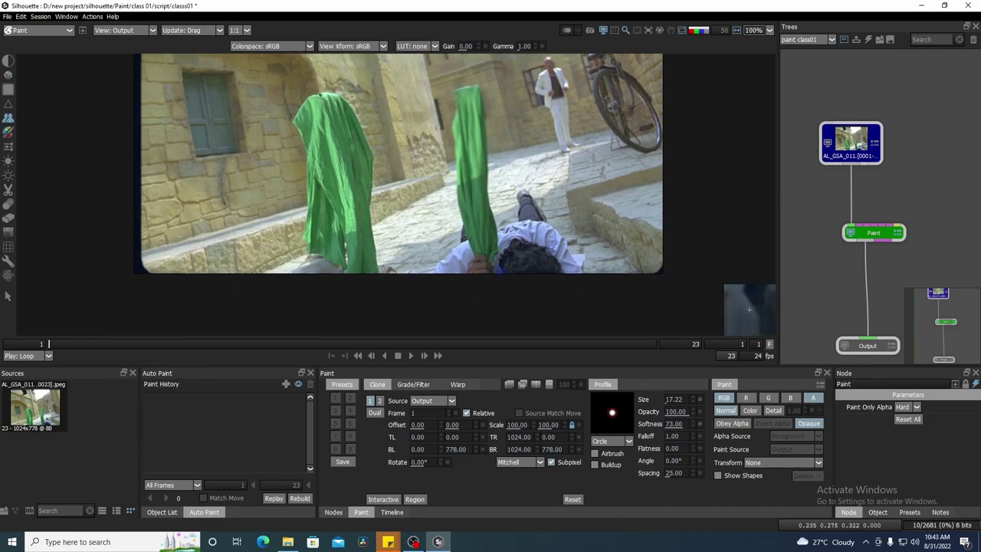
pyautogui.click(411, 355)
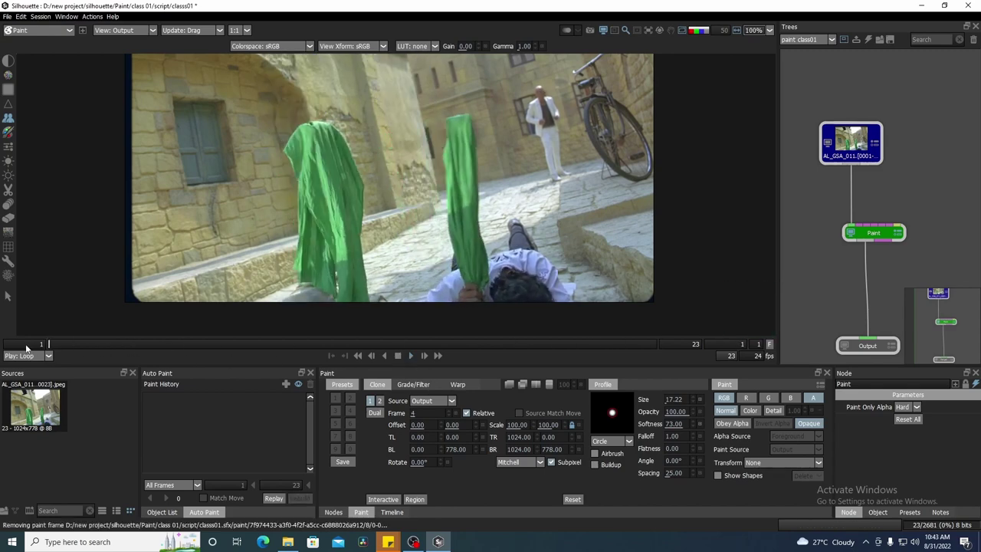
# Step: Clone pavement texture onto the ground beside the left green cloth, using a source offset of about 92, -51
pyautogui.scroll(3, 597, 207)
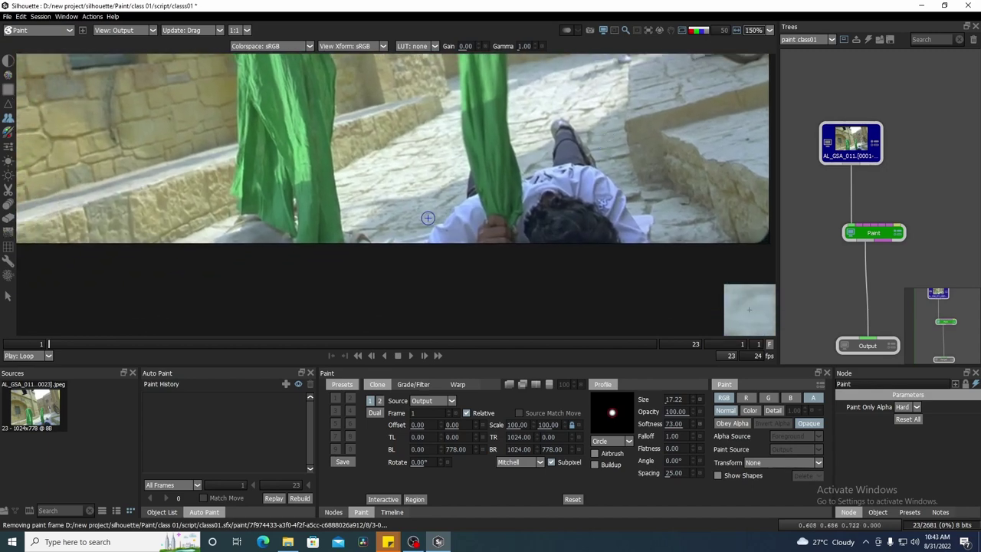
pyautogui.moveTo(427, 218); pyautogui.dragTo(492, 216)
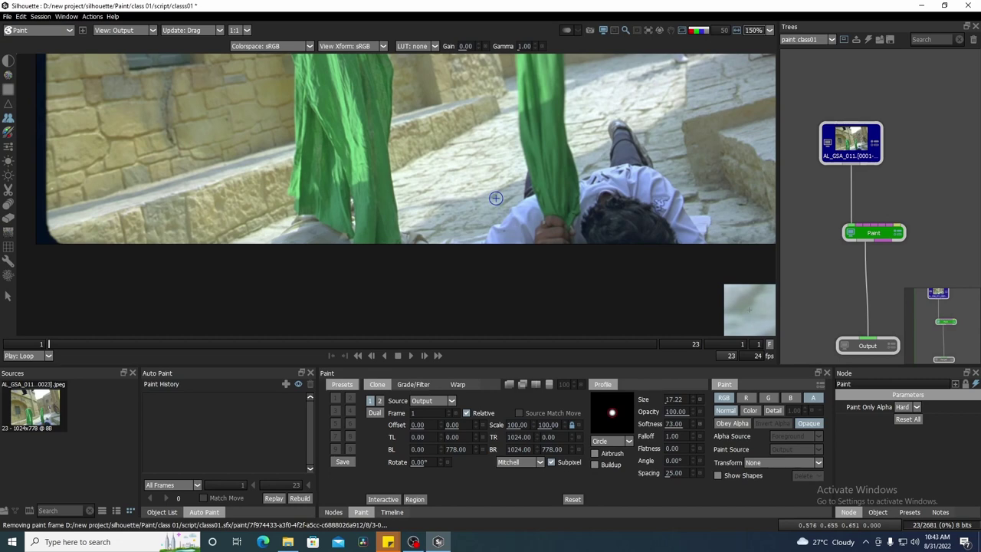
pyautogui.moveTo(498, 196)
pyautogui.mouseDown()
pyautogui.moveTo(452, 231)
pyautogui.moveTo(462, 219)
pyautogui.moveTo(438, 230)
pyautogui.mouseUp()
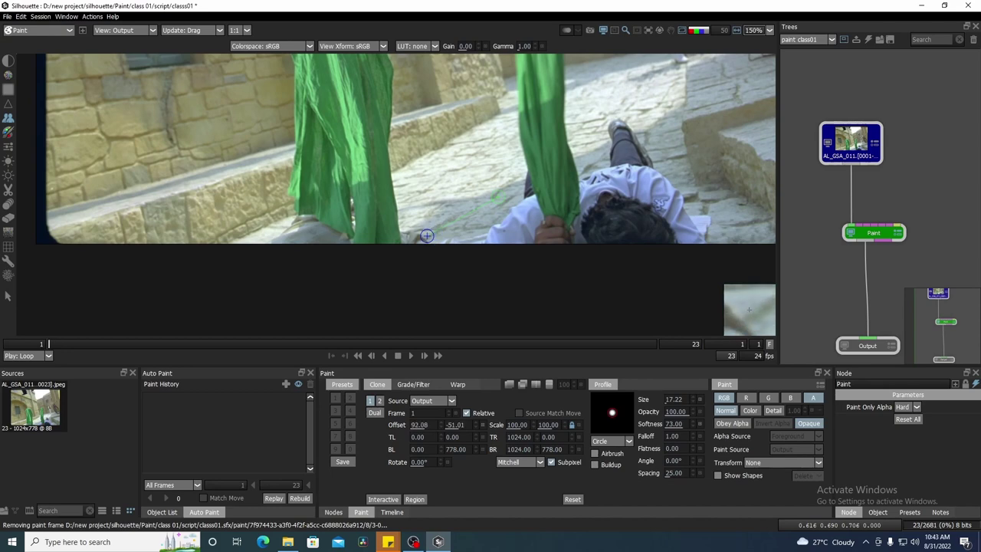
pyautogui.moveTo(428, 239); pyautogui.dragTo(394, 238)
# Step: Clone pavement across the lower part of the right green cloth with brush size 33.12 and offset -111.29, 45.05
pyautogui.moveTo(521, 210); pyautogui.dragTo(458, 227)
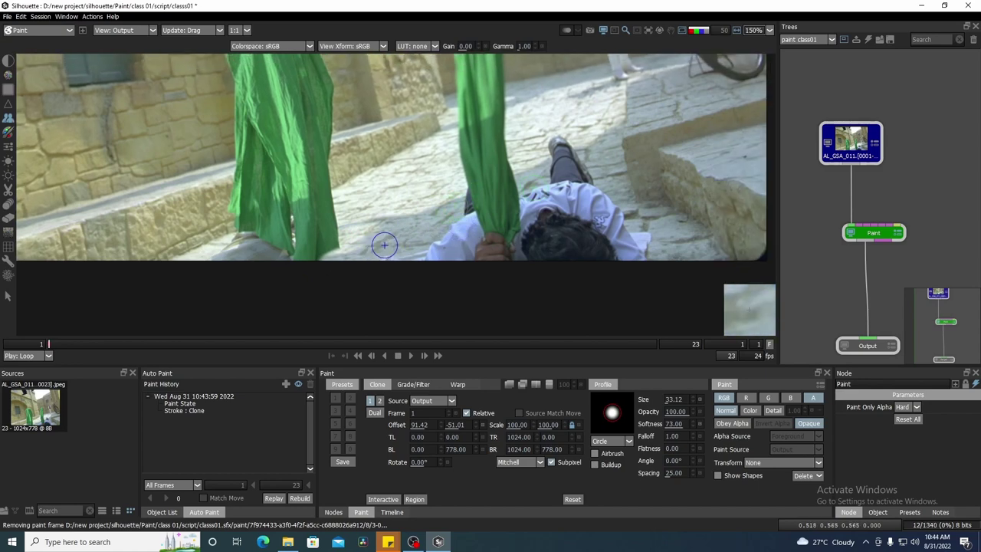
pyautogui.moveTo(381, 246)
pyautogui.mouseDown()
pyautogui.moveTo(516, 182)
pyautogui.moveTo(478, 199)
pyautogui.mouseUp()
pyautogui.moveTo(624, 180)
pyautogui.mouseDown()
pyautogui.moveTo(612, 178)
pyautogui.moveTo(618, 146)
pyautogui.mouseUp()
pyautogui.scroll(2, 529, 196)
pyautogui.moveTo(626, 208)
pyautogui.mouseDown()
pyautogui.moveTo(498, 251)
pyautogui.moveTo(403, 322)
pyautogui.mouseUp()
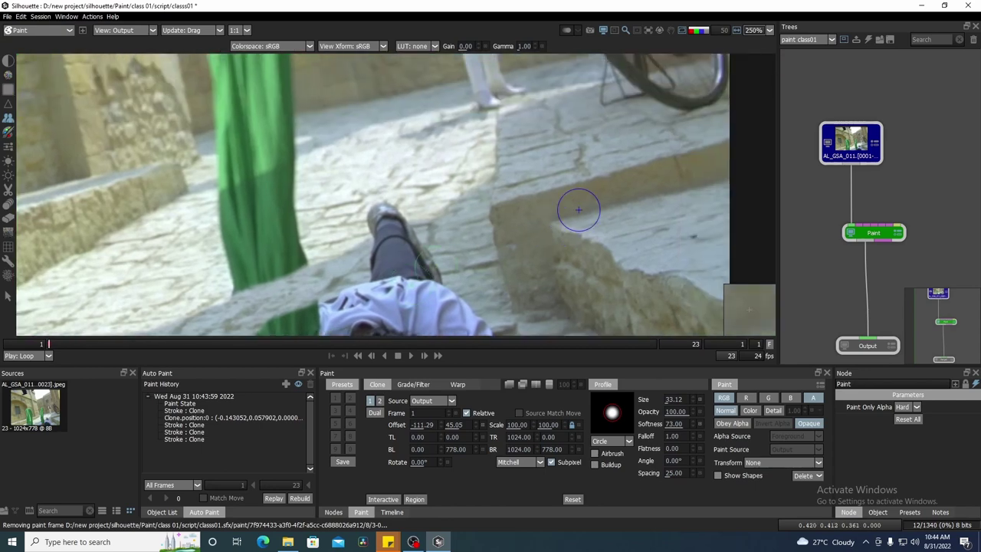
# Step: Clone pavement over the lying man's dark trouser leg with offset 120.34, -86.07, and resample the source at offset 112.07, -108.40
pyautogui.moveTo(579, 137)
pyautogui.mouseDown()
pyautogui.moveTo(425, 246)
pyautogui.moveTo(381, 262)
pyautogui.moveTo(390, 261)
pyautogui.moveTo(418, 248)
pyautogui.moveTo(383, 255)
pyautogui.mouseUp()
pyautogui.scroll(-3, 489, 167)
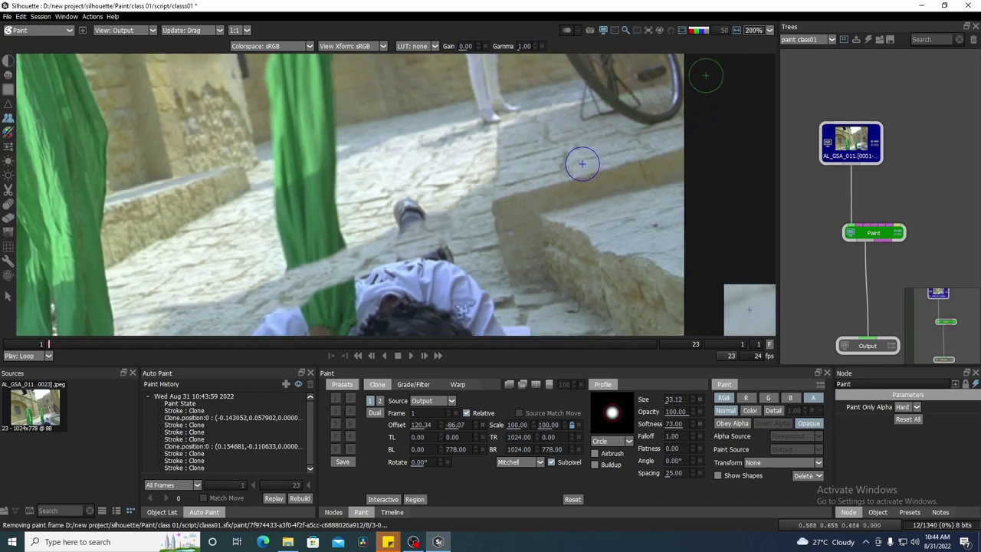
pyautogui.scroll(-1, 588, 154)
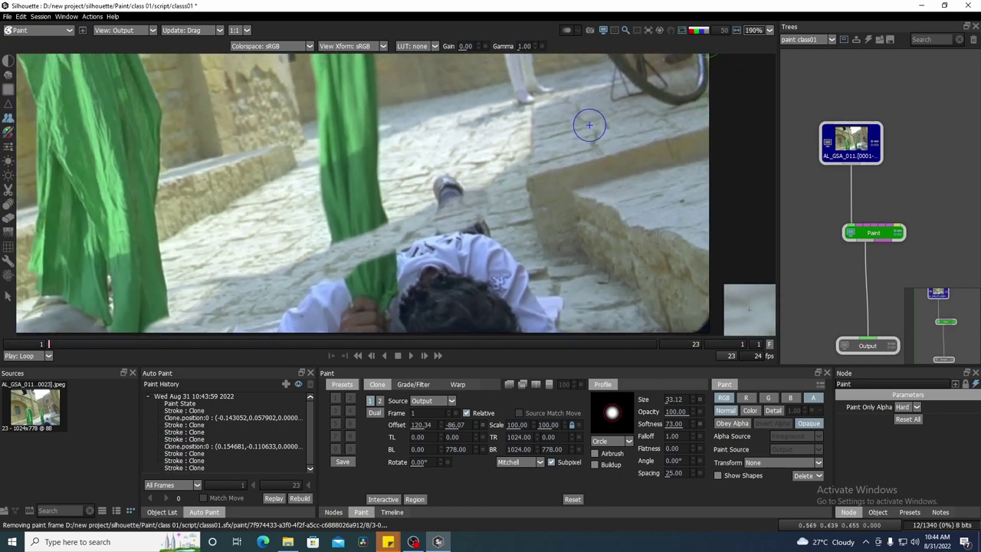
pyautogui.moveTo(590, 122)
pyautogui.mouseDown()
pyautogui.moveTo(475, 172)
pyautogui.moveTo(445, 204)
pyautogui.moveTo(465, 240)
pyautogui.moveTo(515, 268)
pyautogui.moveTo(512, 232)
pyautogui.moveTo(481, 223)
pyautogui.moveTo(481, 236)
pyautogui.moveTo(426, 237)
pyautogui.mouseUp()
pyautogui.scroll(-5, 496, 210)
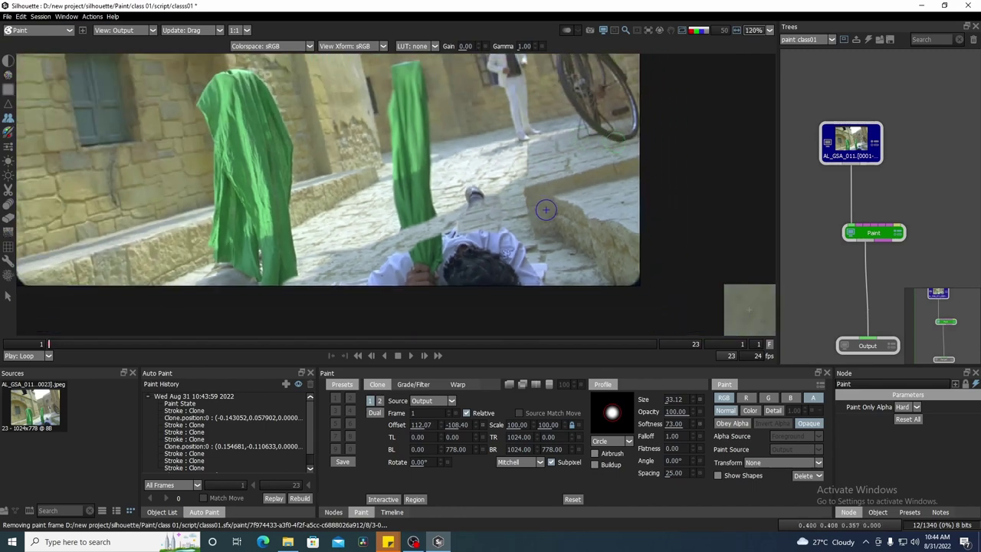
pyautogui.scroll(4, 465, 215)
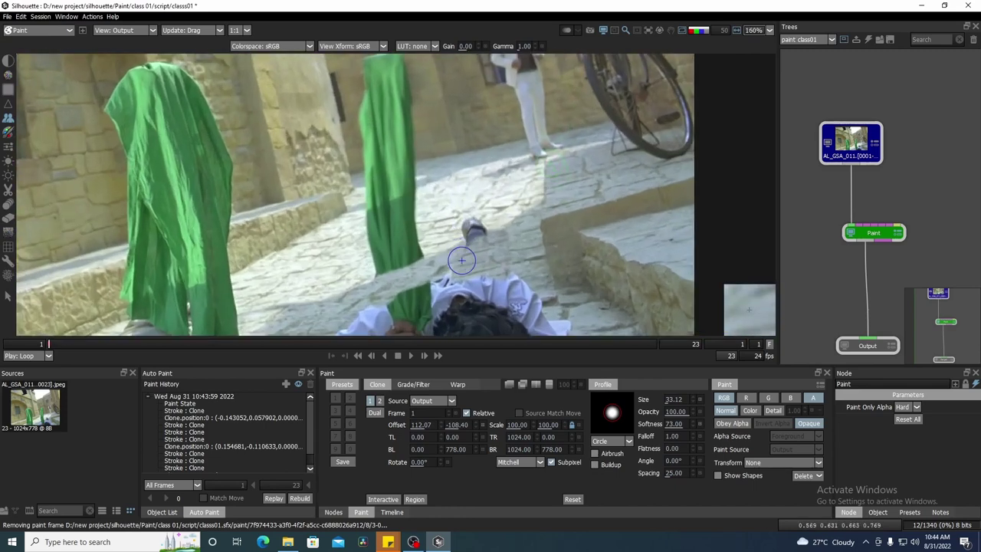
# Step: Enlarge the Clone brush to size 73.50 and set its source offset to -18.64, 8.08
pyautogui.moveTo(454, 304)
pyautogui.mouseDown()
pyautogui.moveTo(472, 256)
pyautogui.moveTo(503, 255)
pyautogui.moveTo(486, 258)
pyautogui.moveTo(525, 222)
pyautogui.mouseUp()
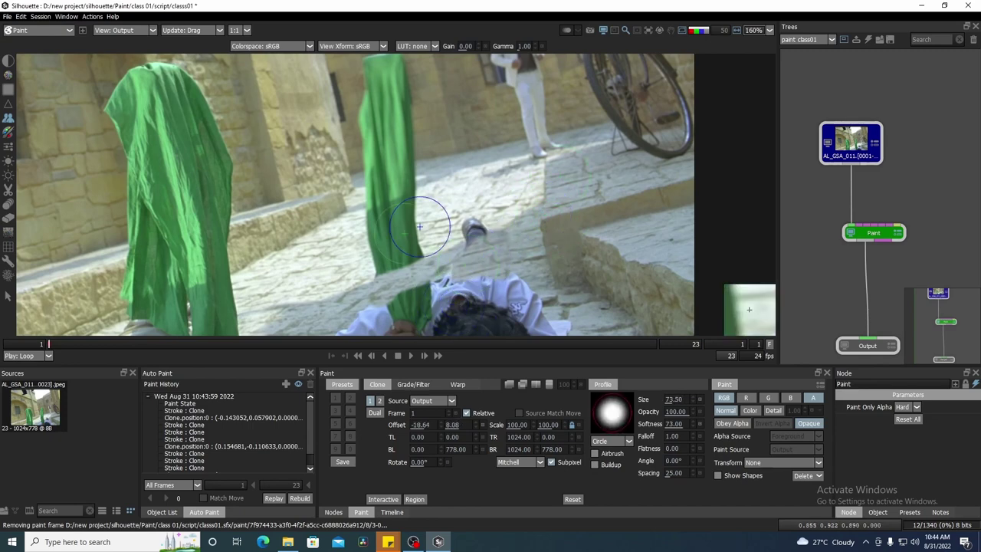
pyautogui.scroll(1, 344, 185)
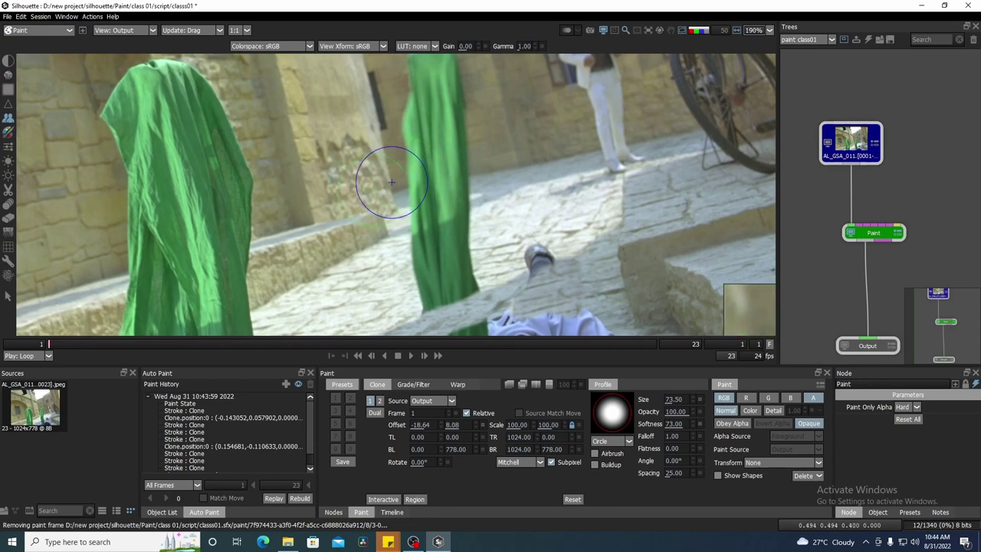
pyautogui.moveTo(454, 206); pyautogui.dragTo(464, 189)
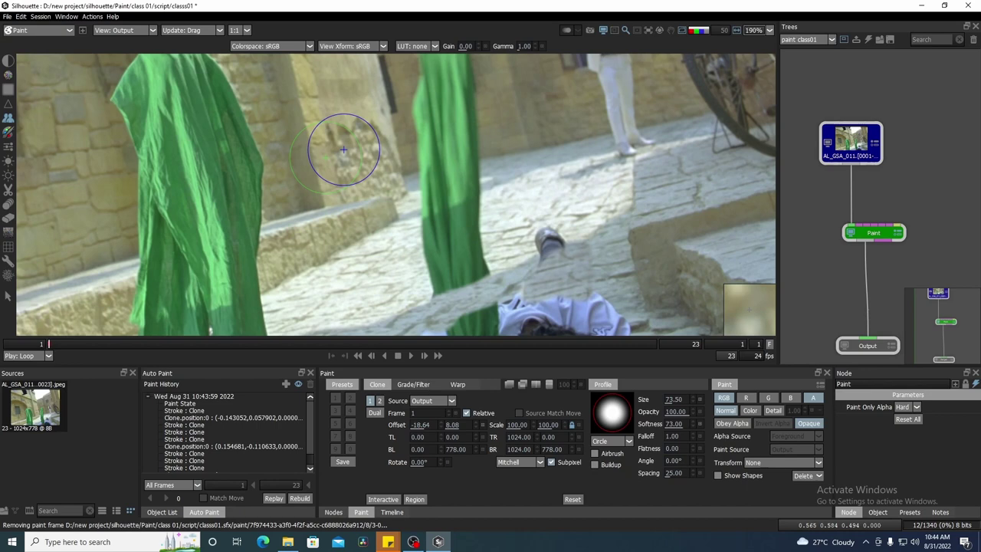
# Step: Change the Paint brush outline color to purple #aa00ff in the preferences and apply it
pyautogui.click(9, 16)
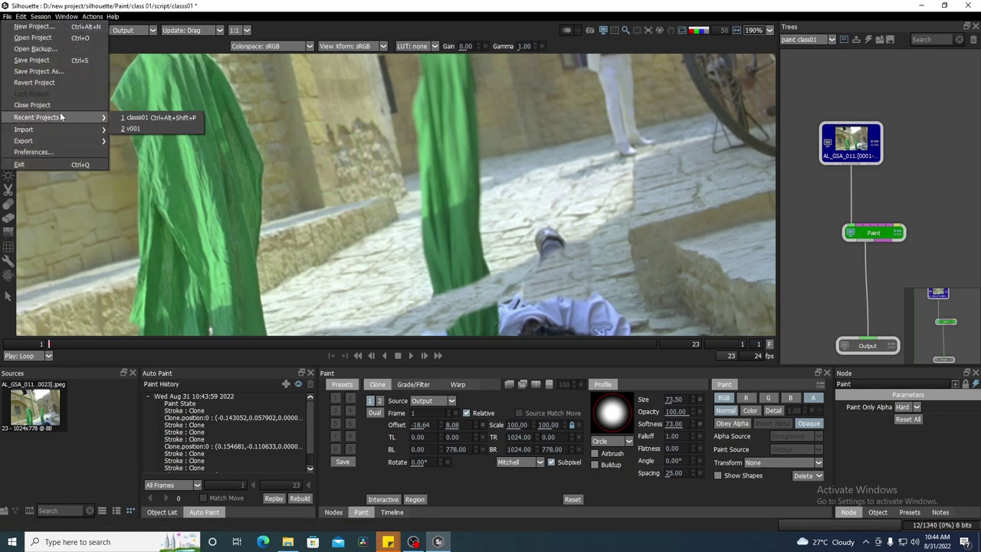
pyautogui.click(47, 151)
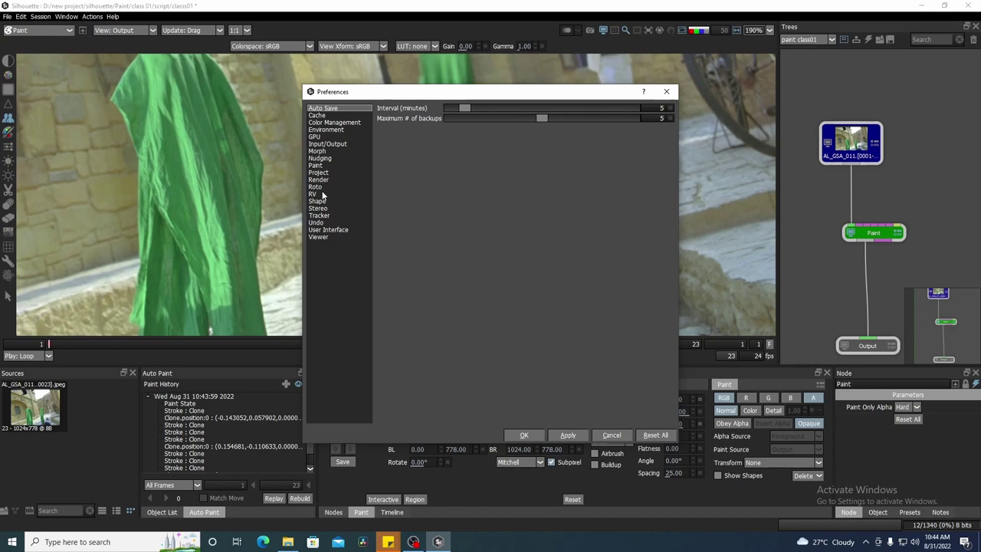
pyautogui.click(317, 166)
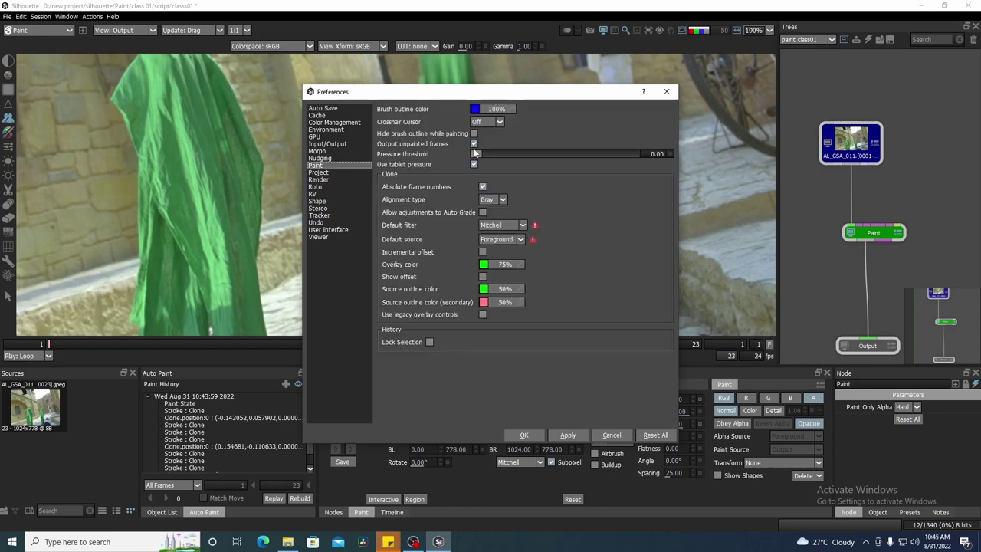
pyautogui.click(475, 110)
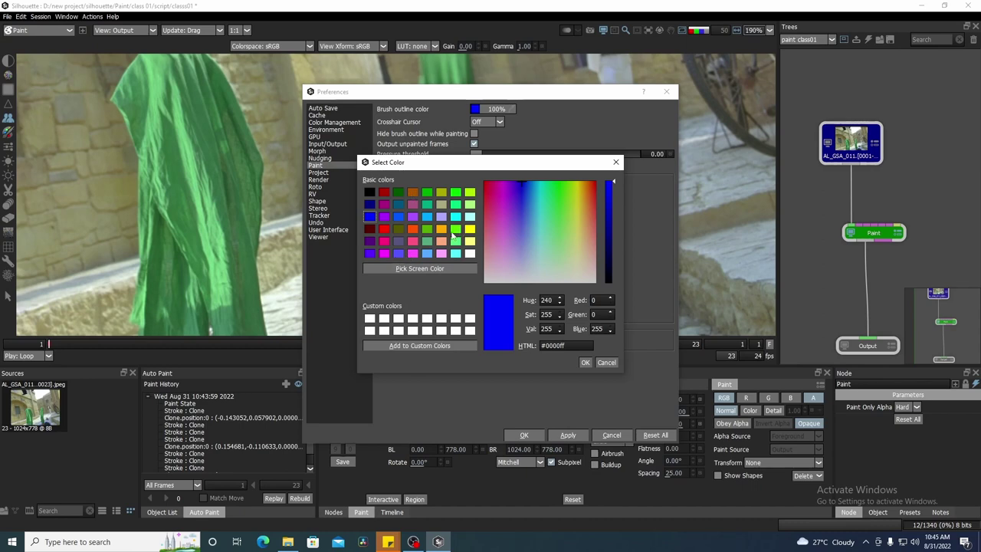
pyautogui.click(385, 217)
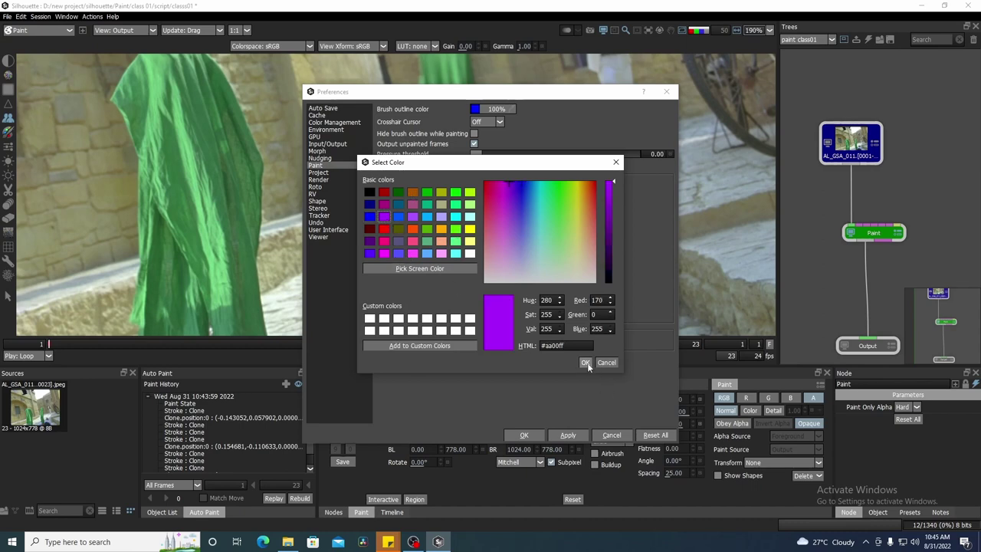
pyautogui.click(586, 363)
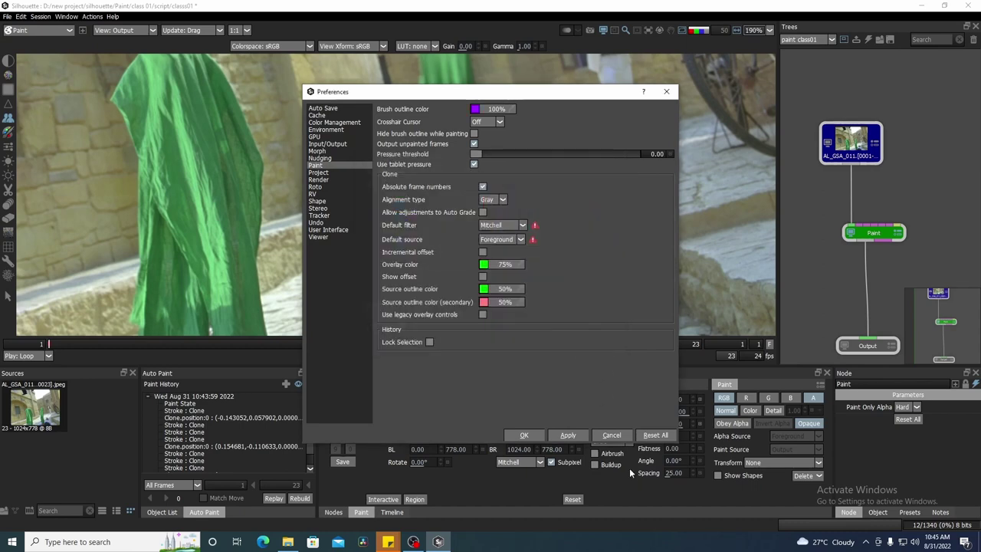
pyautogui.click(522, 435)
# Step: Reduce the Clone brush to size 24.28 and clone pavement over the upper part of the lying man's shirt with offset 89.55, -124.12
pyautogui.moveTo(444, 203); pyautogui.dragTo(402, 182)
pyautogui.moveTo(530, 238)
pyautogui.mouseDown()
pyautogui.moveTo(488, 185)
pyautogui.moveTo(545, 218)
pyautogui.mouseUp()
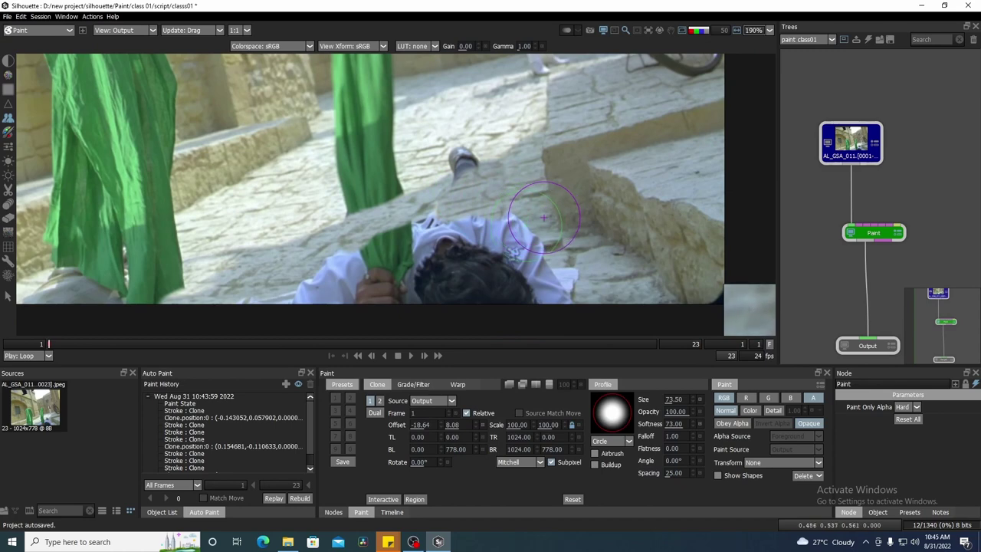
pyautogui.moveTo(544, 218); pyautogui.dragTo(532, 212)
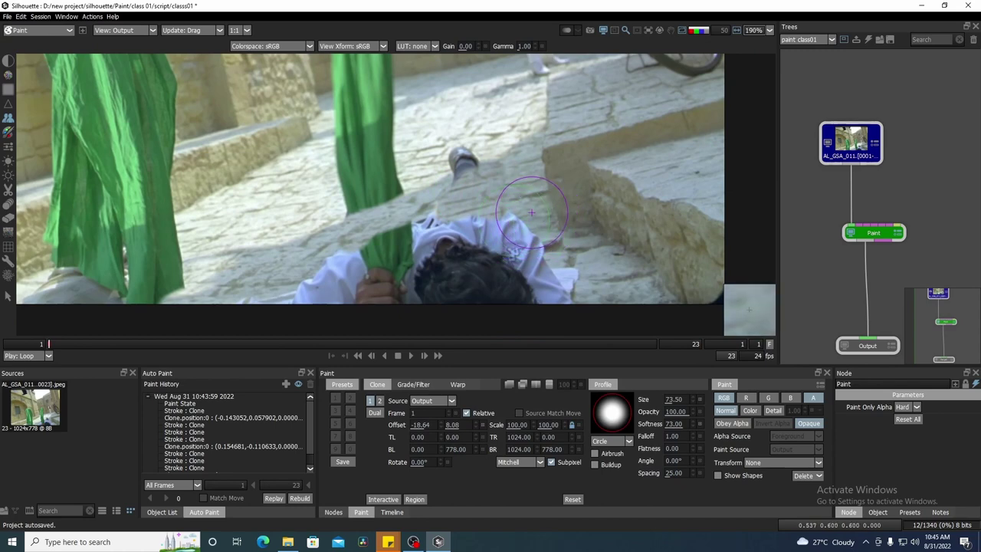
pyautogui.moveTo(531, 213)
pyautogui.mouseDown()
pyautogui.moveTo(587, 201)
pyautogui.moveTo(602, 158)
pyautogui.moveTo(509, 207)
pyautogui.mouseUp()
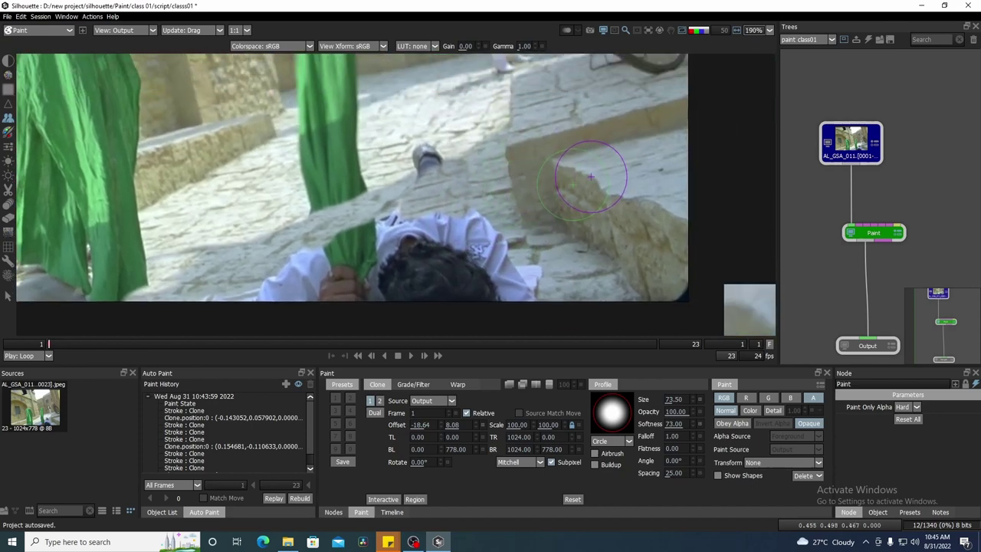
pyautogui.moveTo(595, 119)
pyautogui.mouseDown()
pyautogui.moveTo(613, 166)
pyautogui.moveTo(583, 159)
pyautogui.moveTo(565, 217)
pyautogui.moveTo(545, 194)
pyautogui.mouseUp()
pyautogui.moveTo(446, 222)
pyautogui.mouseDown()
pyautogui.moveTo(503, 192)
pyautogui.moveTo(484, 207)
pyautogui.mouseUp()
pyautogui.moveTo(538, 196); pyautogui.dragTo(537, 207)
pyautogui.moveTo(605, 103)
pyautogui.mouseDown()
pyautogui.moveTo(579, 170)
pyautogui.moveTo(567, 158)
pyautogui.moveTo(529, 224)
pyautogui.mouseUp()
pyautogui.moveTo(608, 151)
pyautogui.mouseDown()
pyautogui.moveTo(525, 261)
pyautogui.moveTo(507, 265)
pyautogui.moveTo(463, 242)
pyautogui.moveTo(506, 275)
pyautogui.moveTo(454, 264)
pyautogui.mouseUp()
pyautogui.moveTo(512, 263)
pyautogui.mouseDown()
pyautogui.moveTo(521, 282)
pyautogui.moveTo(470, 279)
pyautogui.mouseUp()
pyautogui.moveTo(410, 237); pyautogui.dragTo(501, 187)
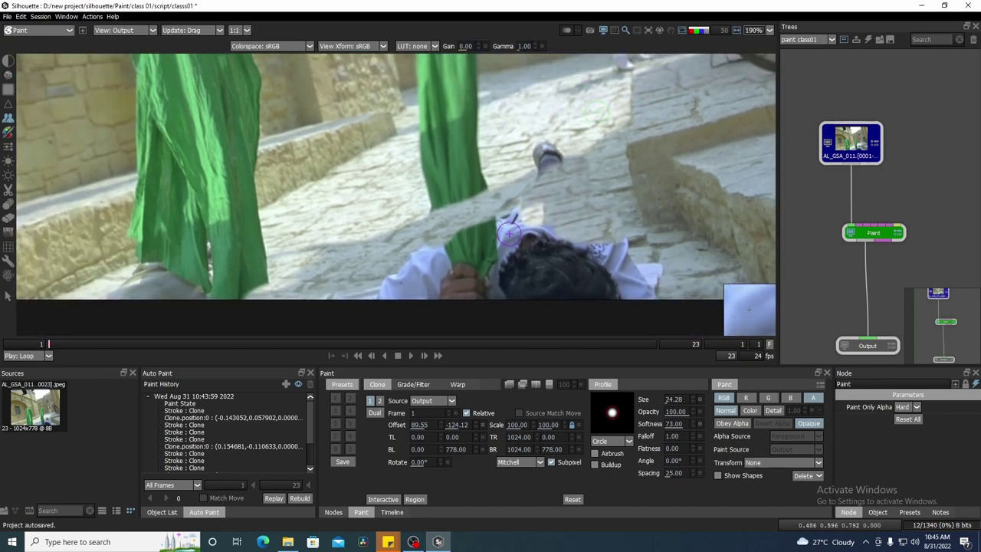
# Step: Clone pavement over the shirt's shoulder with offset 125.69, -100.03 and over its collar area with offset 161.30, -124.12
pyautogui.moveTo(629, 245)
pyautogui.mouseDown()
pyautogui.moveTo(529, 253)
pyautogui.moveTo(668, 193)
pyautogui.mouseUp()
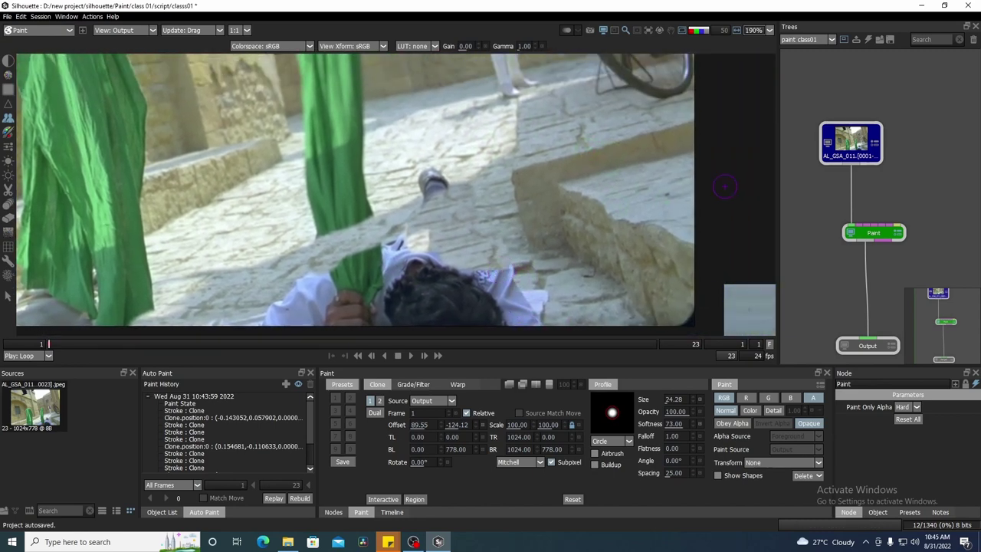
pyautogui.moveTo(519, 267)
pyautogui.mouseDown()
pyautogui.moveTo(523, 294)
pyautogui.moveTo(549, 292)
pyautogui.mouseUp()
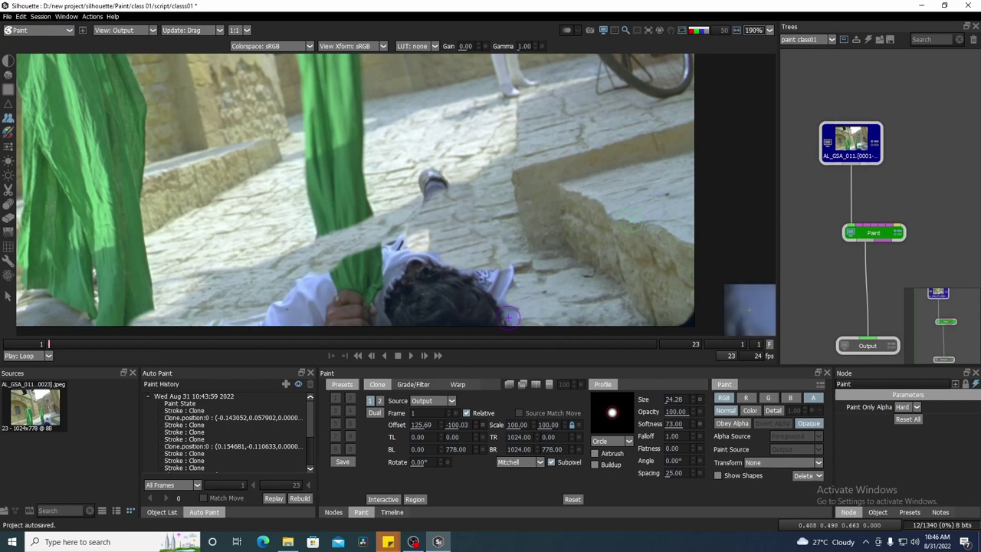
pyautogui.scroll(2, 510, 313)
pyautogui.moveTo(455, 273); pyautogui.dragTo(456, 283)
pyautogui.keyDown('shift'); pyautogui.click(636, 150); pyautogui.keyUp('shift')
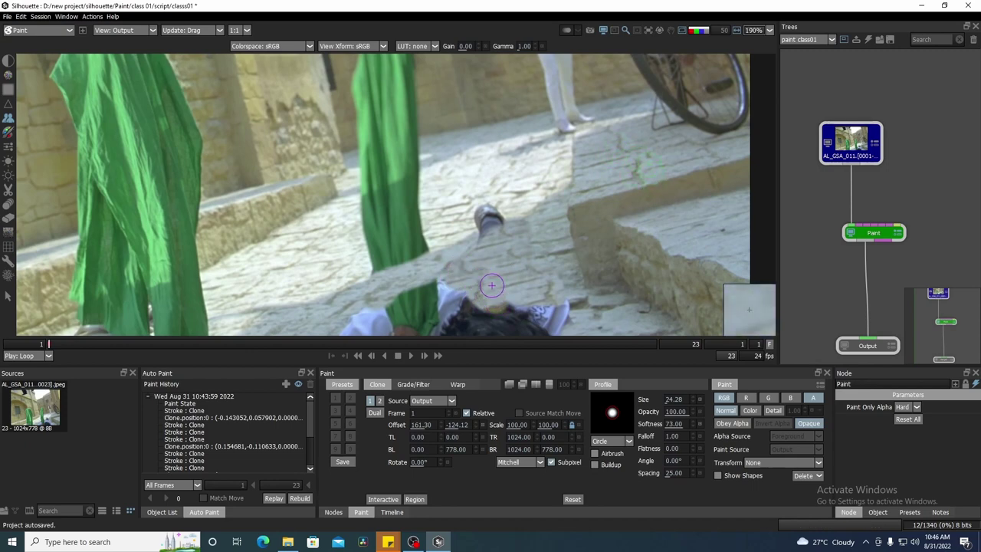
pyautogui.moveTo(485, 283)
pyautogui.mouseDown()
pyautogui.moveTo(433, 293)
pyautogui.moveTo(431, 303)
pyautogui.moveTo(453, 274)
pyautogui.mouseUp()
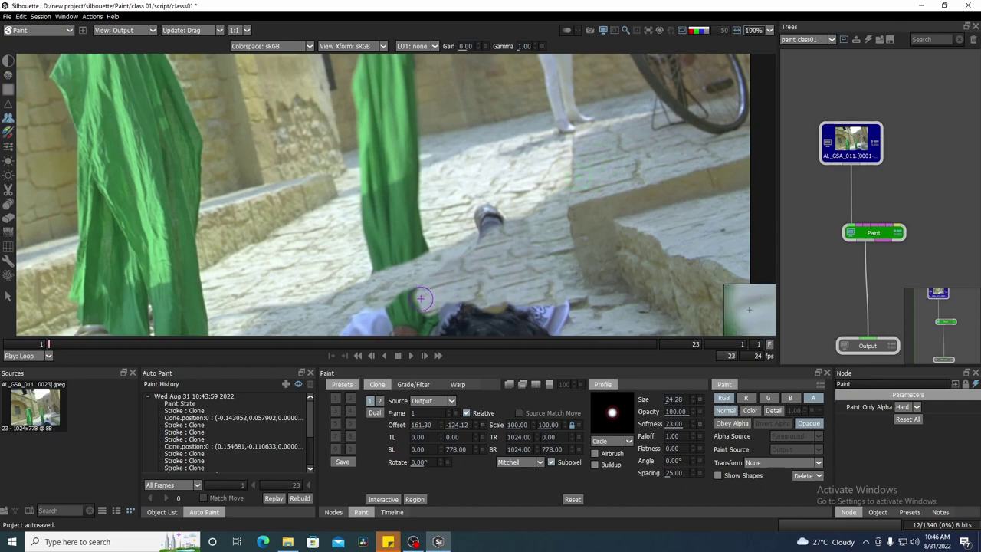
# Step: Clone pavement over the man's white sleeve with offset -68.28, -0.37 and over the green cloth above his hand with offset -122.90, 5.91
pyautogui.scroll(-4, 499, 256)
pyautogui.scroll(3, 525, 230)
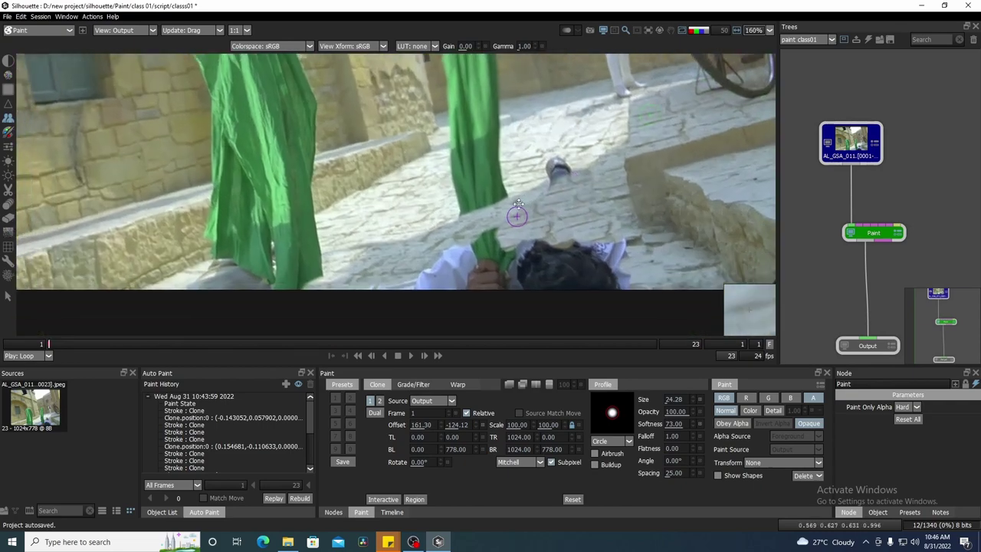
pyautogui.moveTo(519, 204); pyautogui.dragTo(515, 193)
pyautogui.scroll(5, 462, 258)
pyautogui.scroll(1, 407, 272)
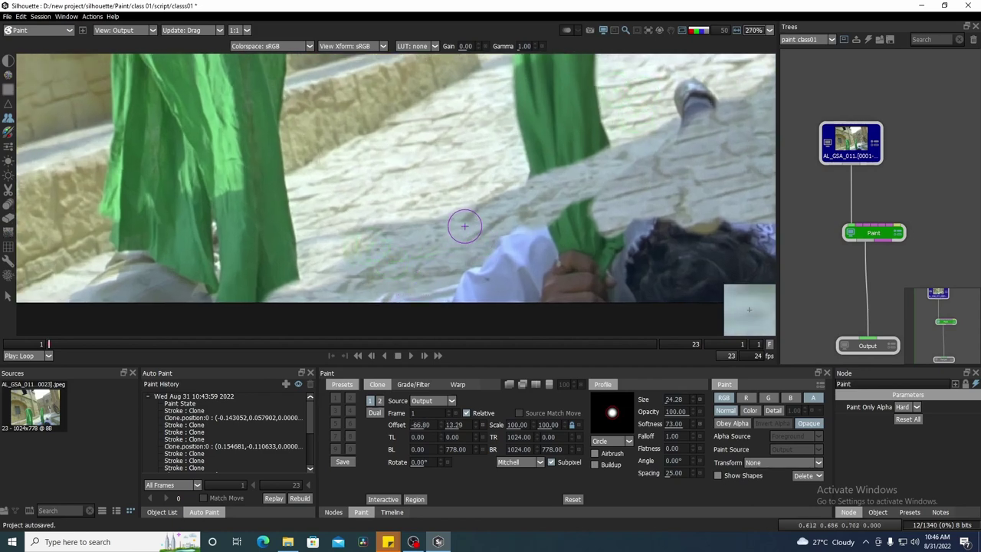
pyautogui.moveTo(375, 272)
pyautogui.mouseDown()
pyautogui.moveTo(481, 266)
pyautogui.moveTo(461, 282)
pyautogui.mouseUp()
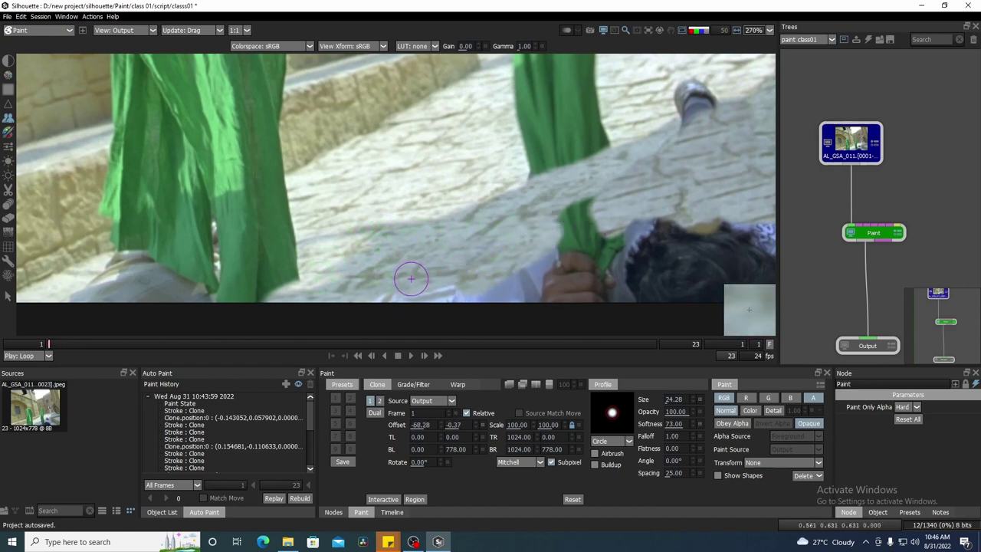
pyautogui.moveTo(590, 200)
pyautogui.mouseDown()
pyautogui.moveTo(560, 220)
pyautogui.moveTo(574, 219)
pyautogui.moveTo(477, 234)
pyautogui.mouseUp()
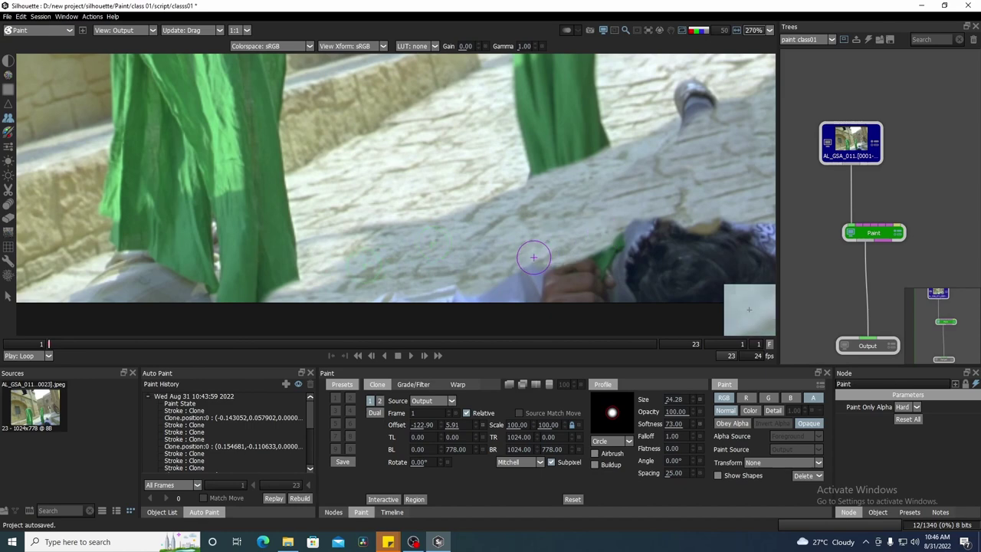
# Step: Clone pavement over the top of the man's hair with offset 60.53, -42.81, and touch up the ground above with offset 13.70, -27.91
pyautogui.moveTo(617, 235); pyautogui.dragTo(498, 243)
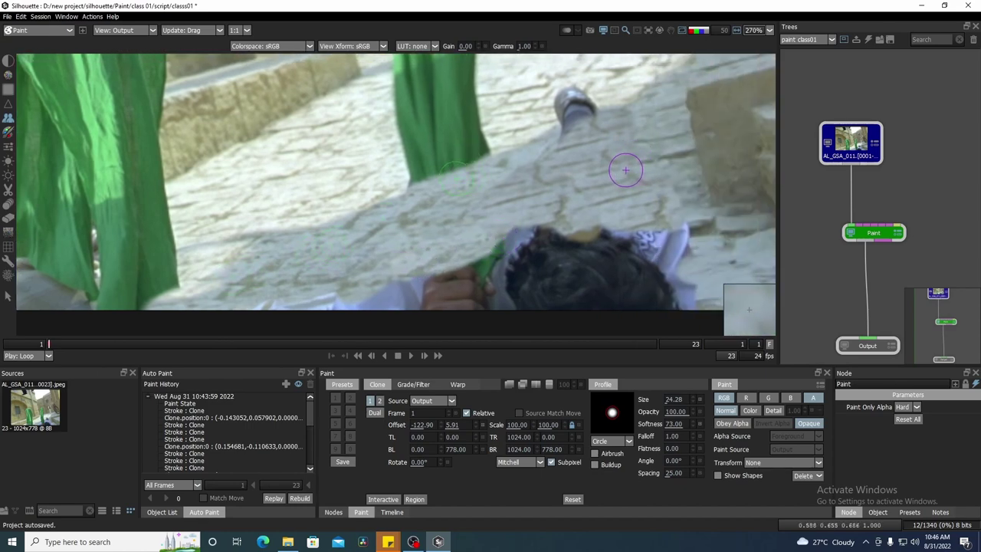
pyautogui.moveTo(542, 228)
pyautogui.mouseDown()
pyautogui.moveTo(511, 231)
pyautogui.moveTo(514, 243)
pyautogui.moveTo(554, 234)
pyautogui.mouseUp()
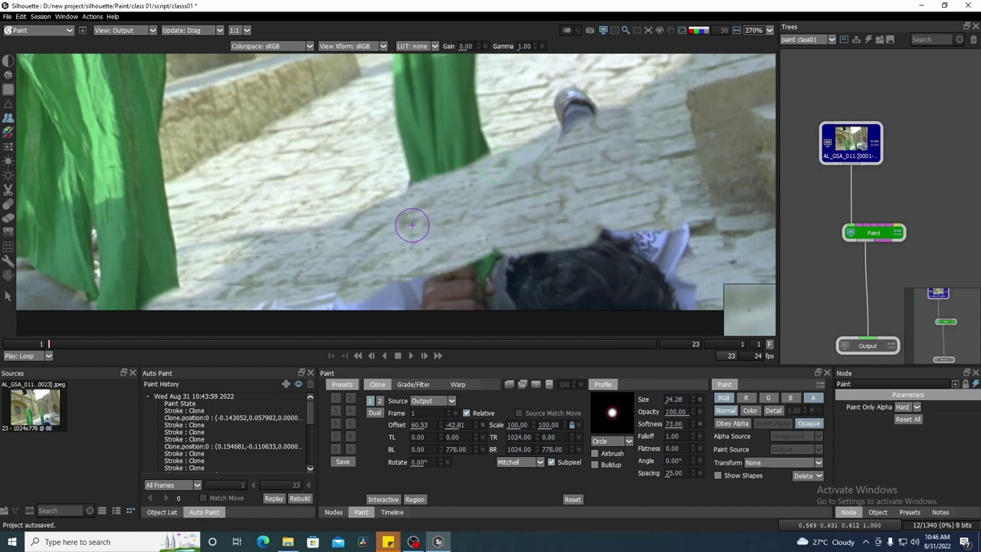
pyautogui.moveTo(499, 256)
pyautogui.mouseDown()
pyautogui.moveTo(425, 286)
pyautogui.moveTo(441, 277)
pyautogui.mouseUp()
pyautogui.scroll(-3, 603, 229)
pyautogui.moveTo(620, 217); pyautogui.dragTo(573, 217)
pyautogui.moveTo(590, 185)
pyautogui.mouseDown()
pyautogui.moveTo(597, 199)
pyautogui.moveTo(619, 197)
pyautogui.mouseUp()
pyautogui.moveTo(566, 225)
pyautogui.mouseDown()
pyautogui.moveTo(623, 160)
pyautogui.moveTo(591, 183)
pyautogui.mouseUp()
pyautogui.moveTo(604, 147); pyautogui.dragTo(587, 181)
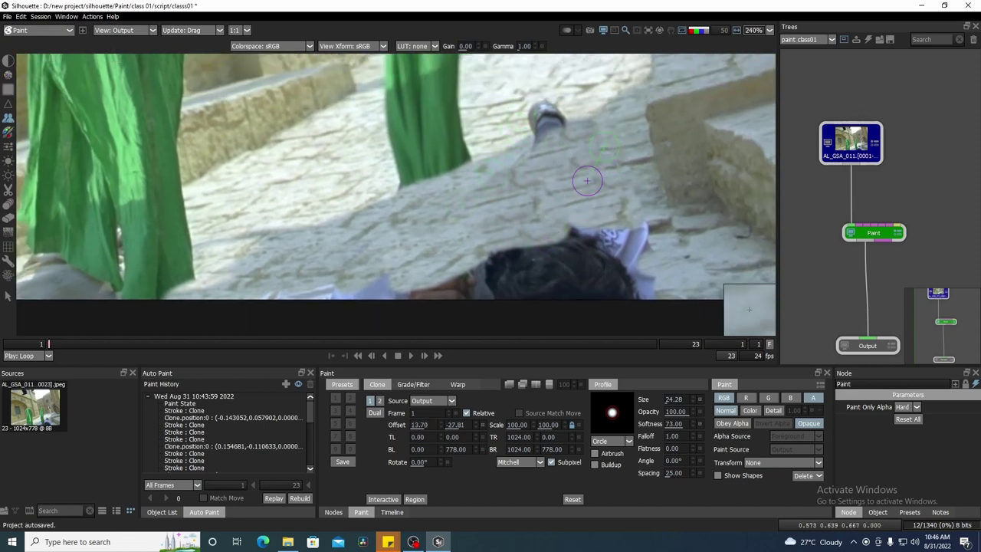
# Step: Clone pavement over the man's hand and head with offset 24.49, -73.04, and over the remaining hair and shirt with offset -30.34, -64.47
pyautogui.moveTo(574, 235)
pyautogui.mouseDown()
pyautogui.moveTo(485, 261)
pyautogui.moveTo(448, 285)
pyautogui.moveTo(374, 291)
pyautogui.moveTo(502, 290)
pyautogui.moveTo(565, 259)
pyautogui.moveTo(452, 261)
pyautogui.mouseUp()
pyautogui.scroll(-3, 566, 259)
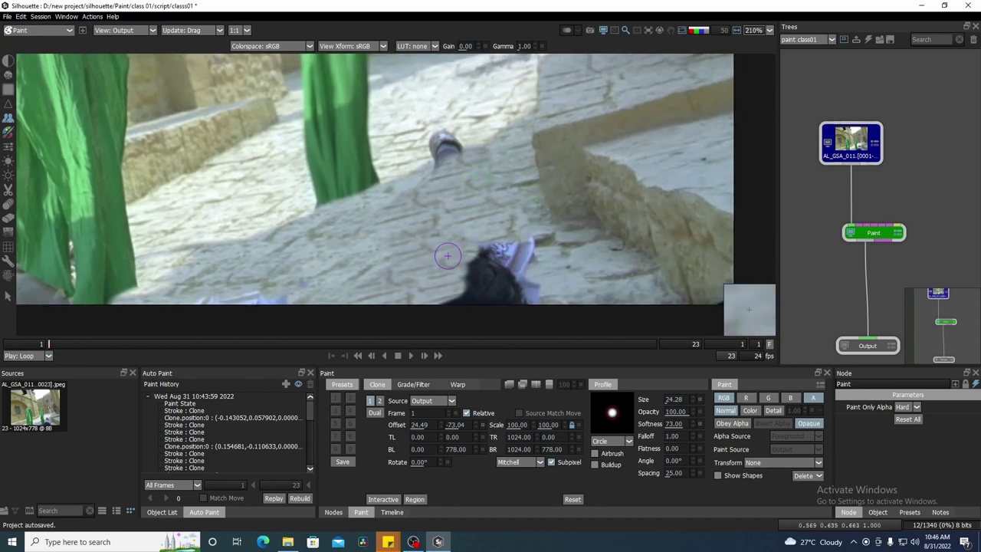
pyautogui.moveTo(349, 234); pyautogui.dragTo(482, 255)
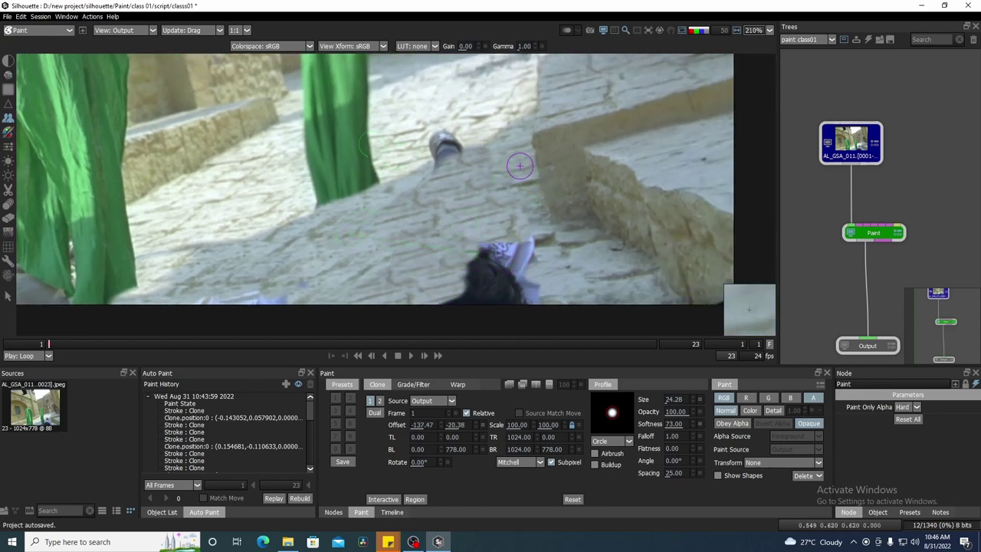
pyautogui.moveTo(496, 183)
pyautogui.mouseDown()
pyautogui.moveTo(531, 250)
pyautogui.moveTo(477, 261)
pyautogui.moveTo(501, 246)
pyautogui.moveTo(515, 242)
pyautogui.moveTo(473, 273)
pyautogui.moveTo(542, 276)
pyautogui.moveTo(527, 300)
pyautogui.moveTo(514, 282)
pyautogui.moveTo(457, 299)
pyautogui.moveTo(524, 299)
pyautogui.mouseUp()
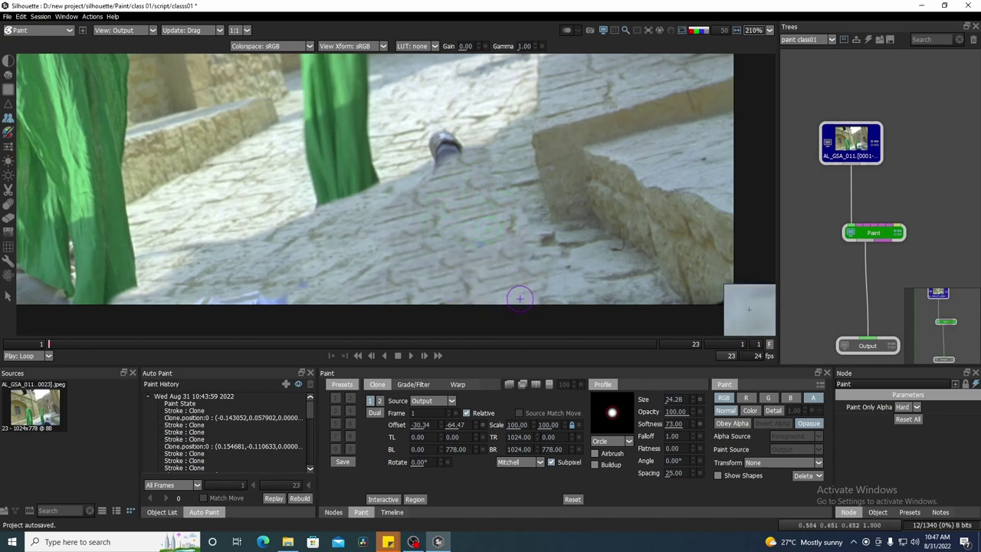
# Step: Clone pavement over the leftover sleeve at the frame's lower edge with offset 61.72, -58.18
pyautogui.scroll(-2, 460, 242)
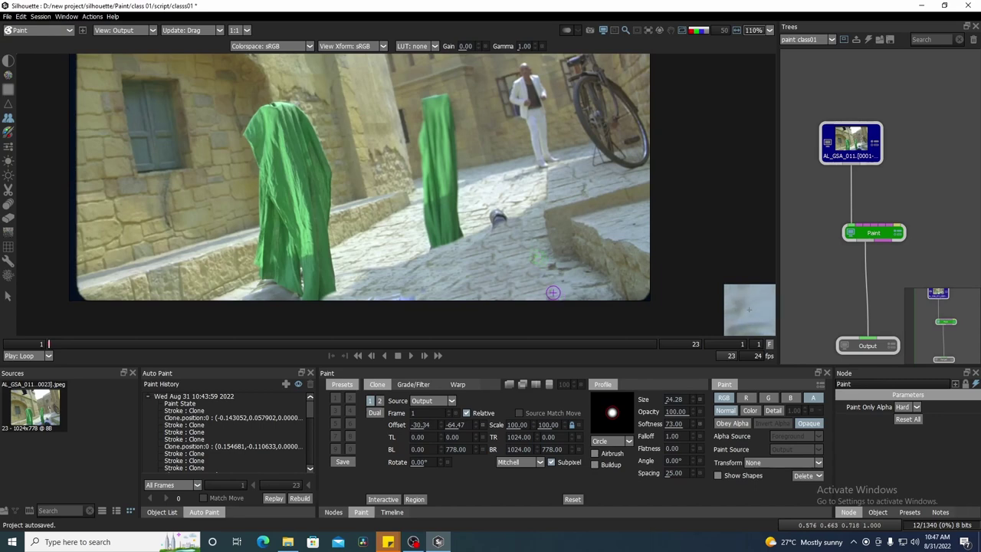
pyautogui.scroll(1, 554, 292)
pyautogui.moveTo(544, 247); pyautogui.dragTo(535, 255)
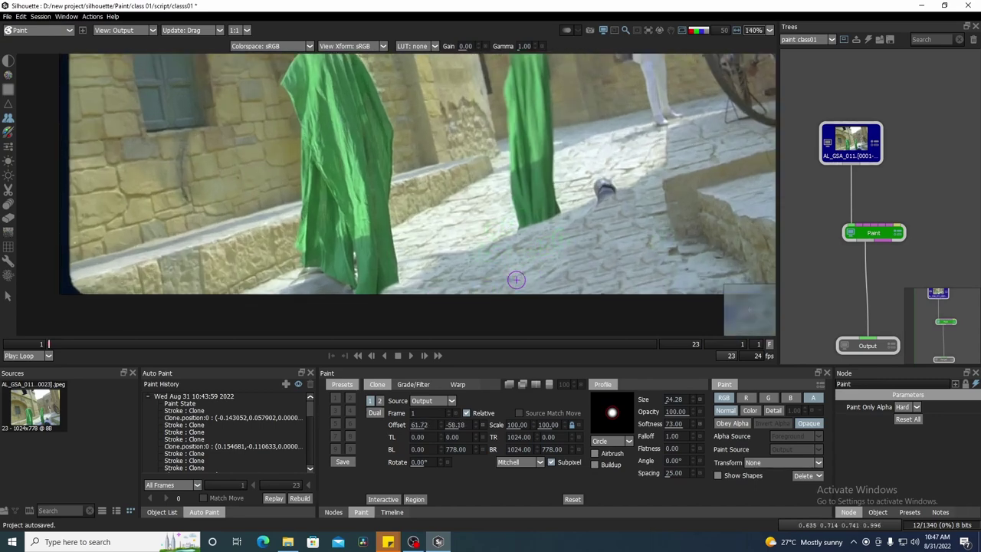
# Step: Compare the original foreground with the painted output across the cleaned-up pavement area
pyautogui.scroll(-1, 479, 286)
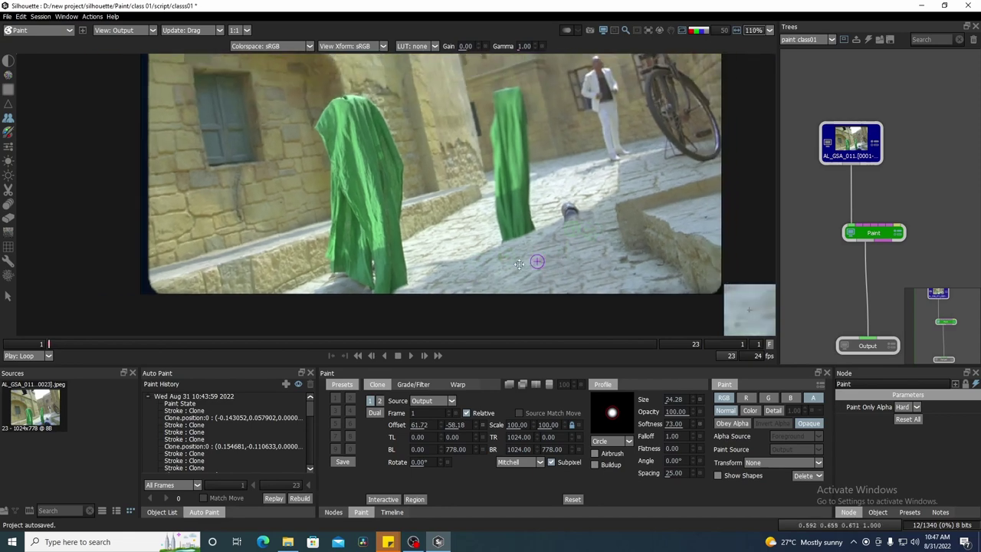
pyautogui.moveTo(504, 290); pyautogui.dragTo(492, 284)
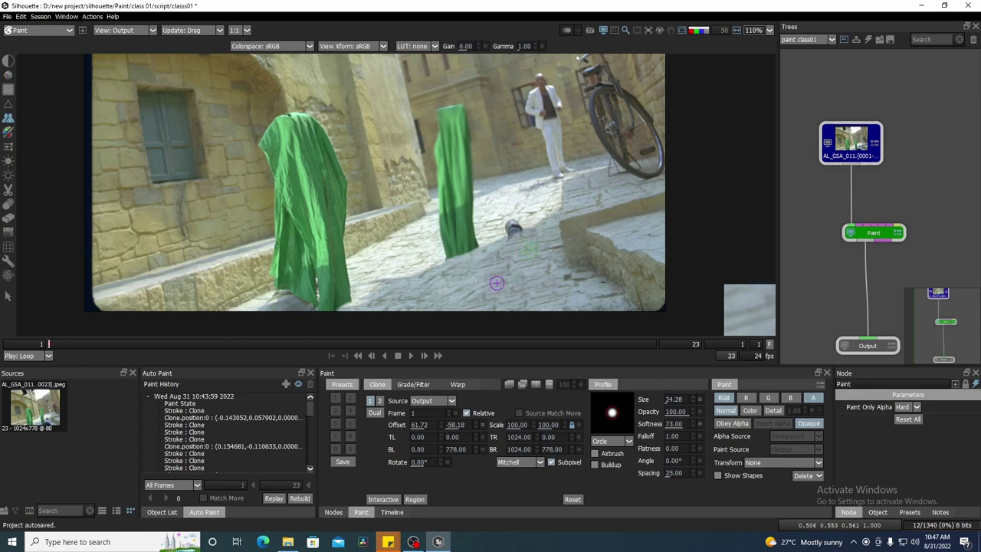
pyautogui.moveTo(514, 281); pyautogui.dragTo(506, 285)
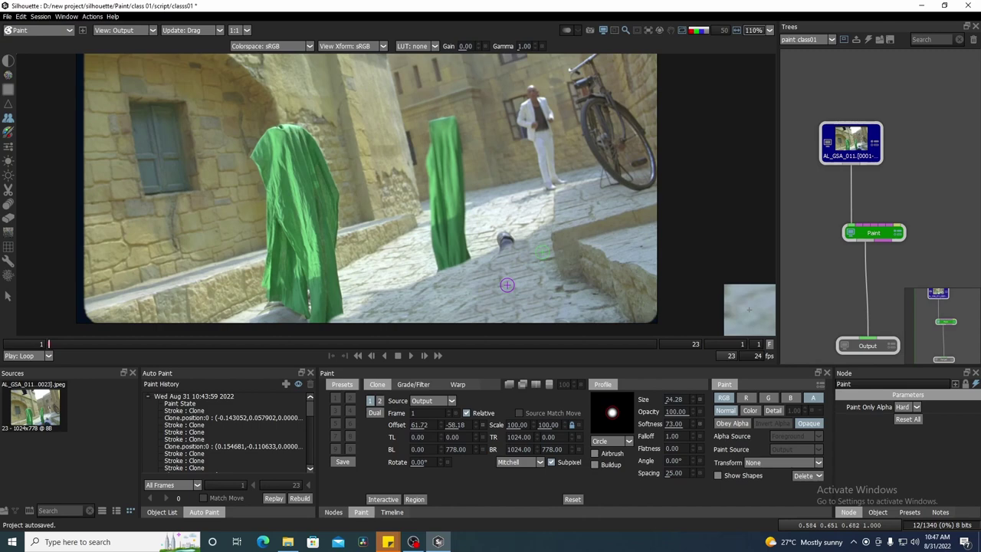
pyautogui.press('1')
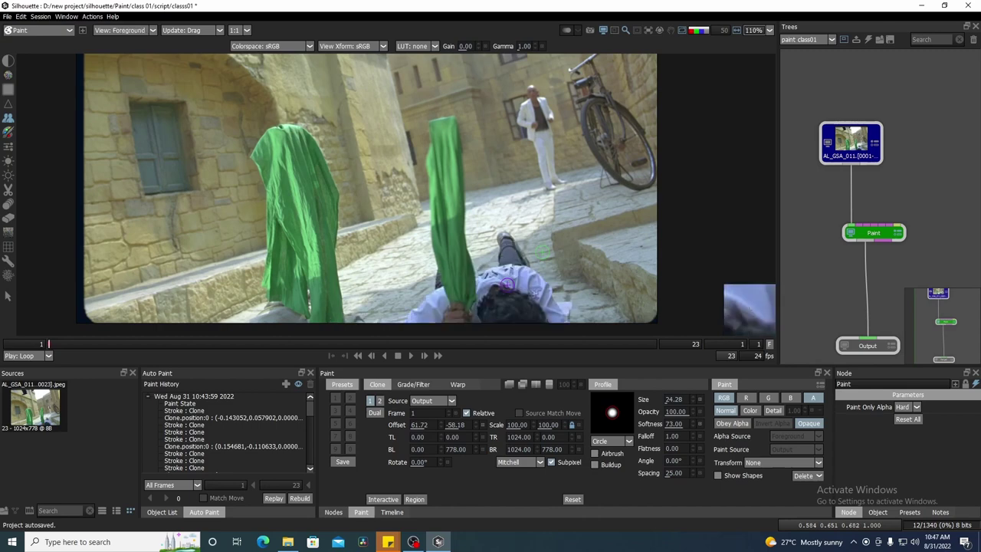
pyautogui.press('1')
pyautogui.press('1')
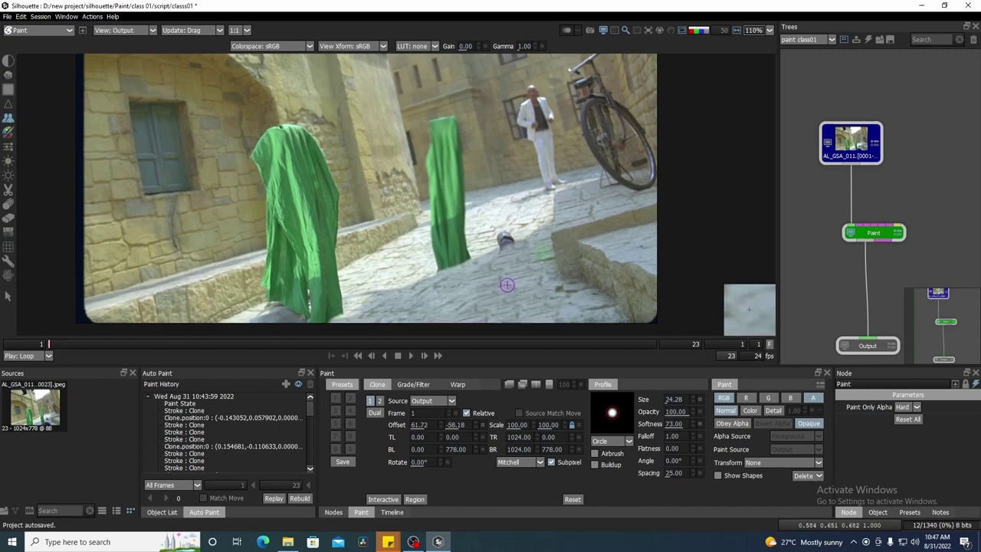
pyautogui.press('1')
pyautogui.press('1')
pyautogui.press('1')
pyautogui.press('1')
pyautogui.press('1')
pyautogui.press('1')
pyautogui.press('1')
pyautogui.scroll(2, 506, 285)
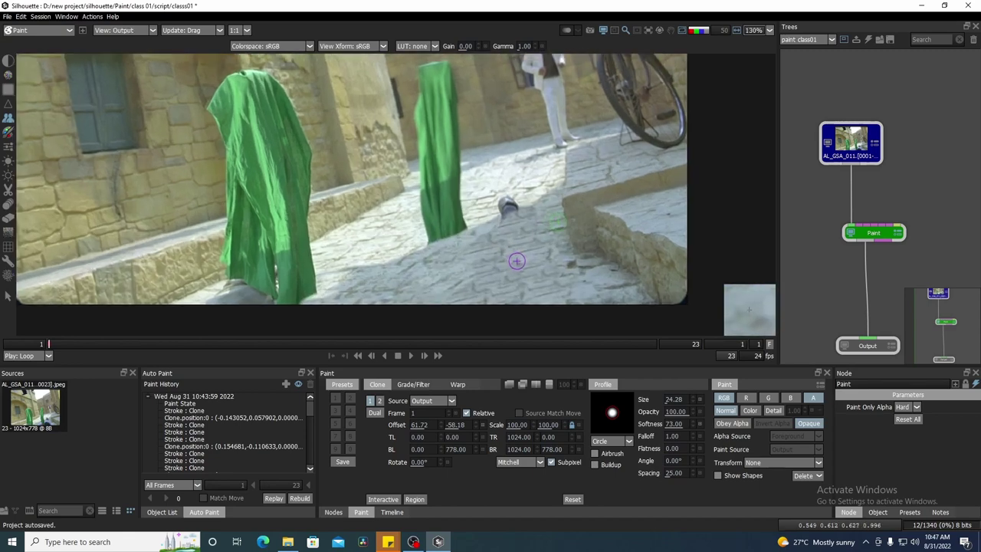
pyautogui.moveTo(538, 247); pyautogui.dragTo(570, 270)
pyautogui.moveTo(562, 220); pyautogui.dragTo(536, 235)
pyautogui.scroll(-2, 567, 253)
pyautogui.press('1')
pyautogui.press('1')
pyautogui.press('1')
pyautogui.press('1')
pyautogui.press('1')
pyautogui.press('1')
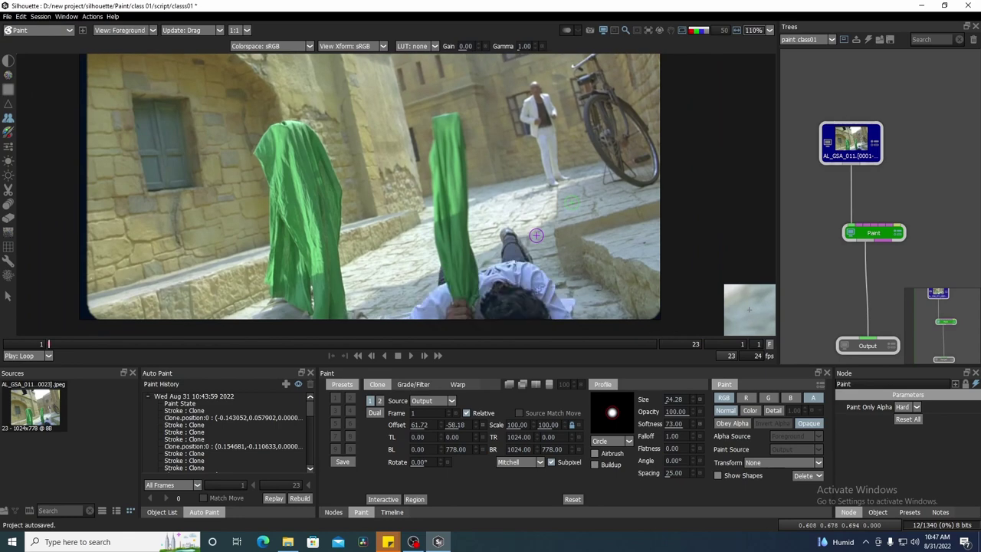
# Step: Clone pavement over the leftover shoe with offset 55.76, -48.09, and touch up the shadow edge with offset -47.58, 35.05
pyautogui.scroll(5, 506, 230)
pyautogui.scroll(3, 543, 239)
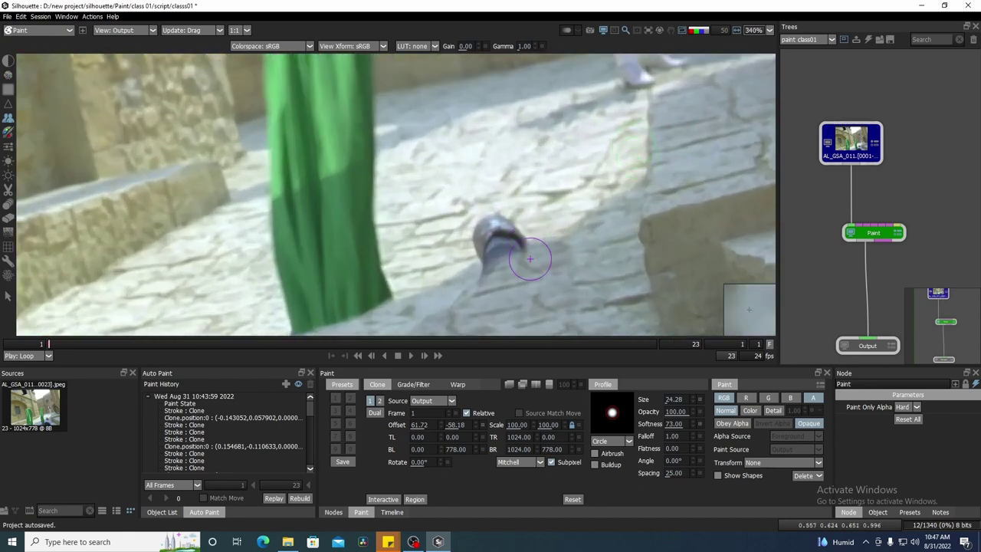
pyautogui.moveTo(652, 135); pyautogui.dragTo(619, 193)
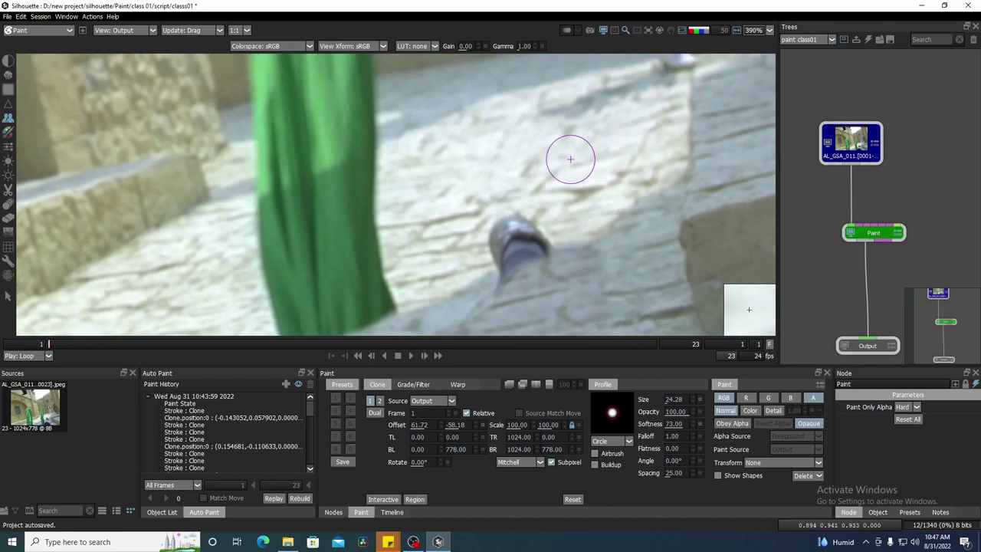
pyautogui.moveTo(649, 123)
pyautogui.mouseDown()
pyautogui.moveTo(556, 209)
pyautogui.moveTo(502, 226)
pyautogui.moveTo(501, 240)
pyautogui.moveTo(530, 231)
pyautogui.moveTo(485, 257)
pyautogui.moveTo(539, 234)
pyautogui.mouseUp()
pyautogui.scroll(-1, 500, 207)
pyautogui.moveTo(490, 264); pyautogui.dragTo(523, 192)
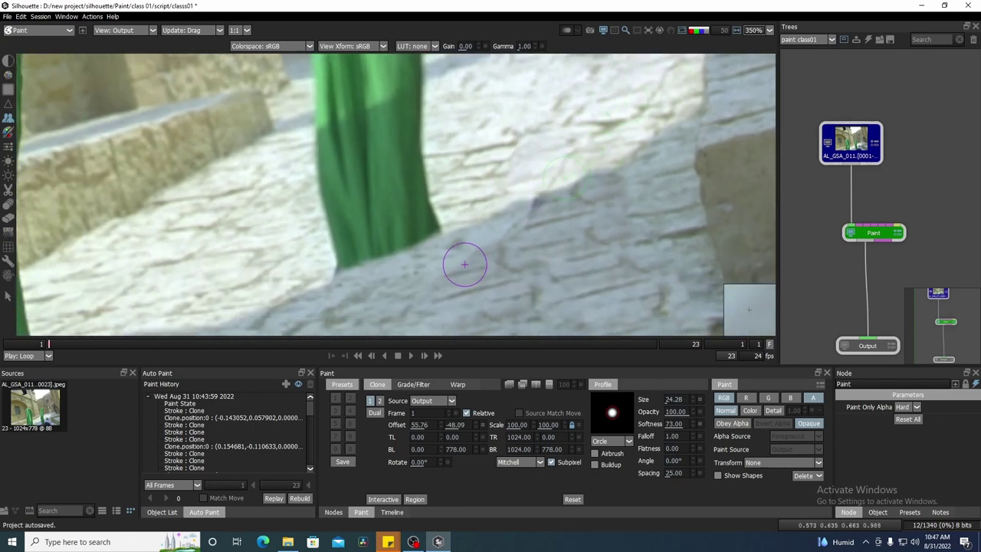
pyautogui.moveTo(449, 281); pyautogui.dragTo(545, 215)
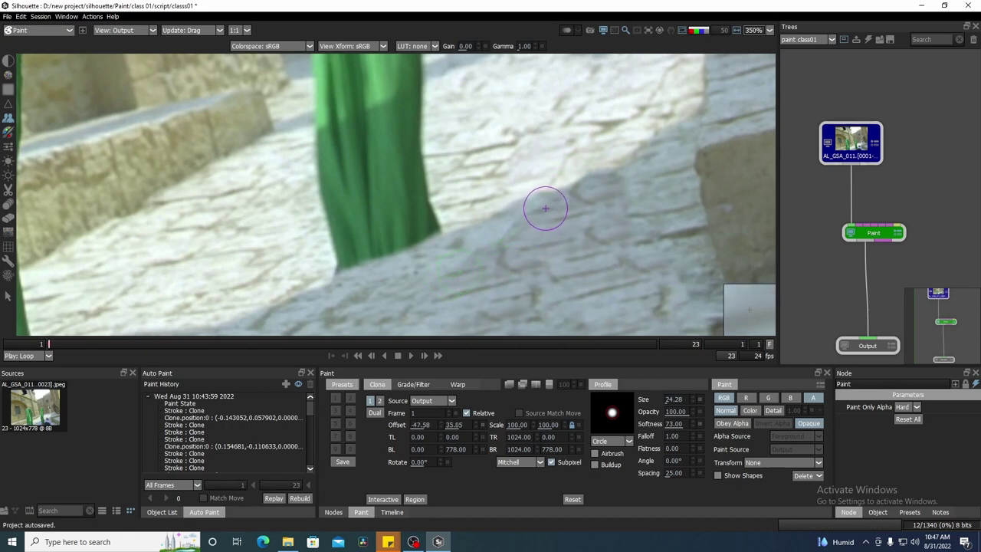
pyautogui.scroll(-3, 581, 181)
pyautogui.scroll(-3, 558, 220)
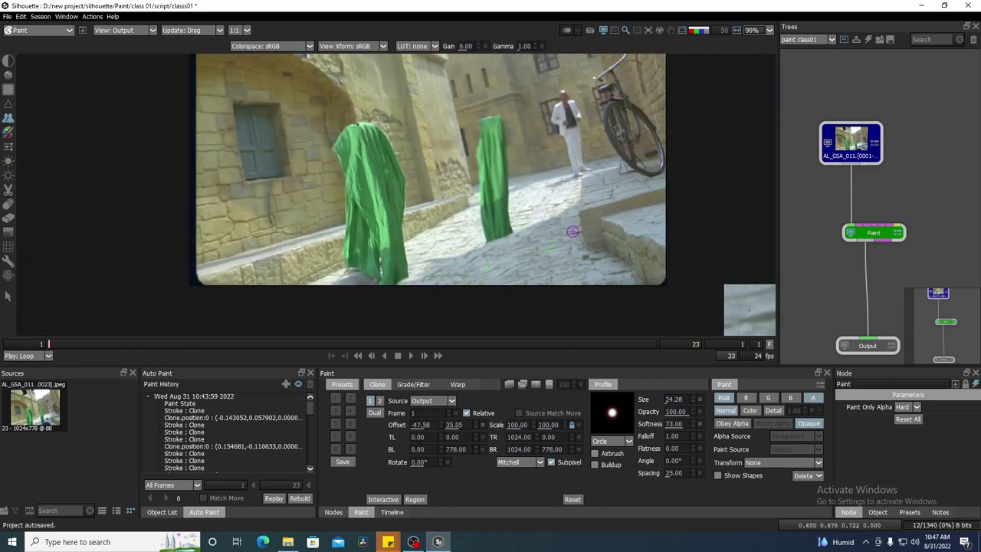
pyautogui.moveTo(526, 256); pyautogui.dragTo(516, 271)
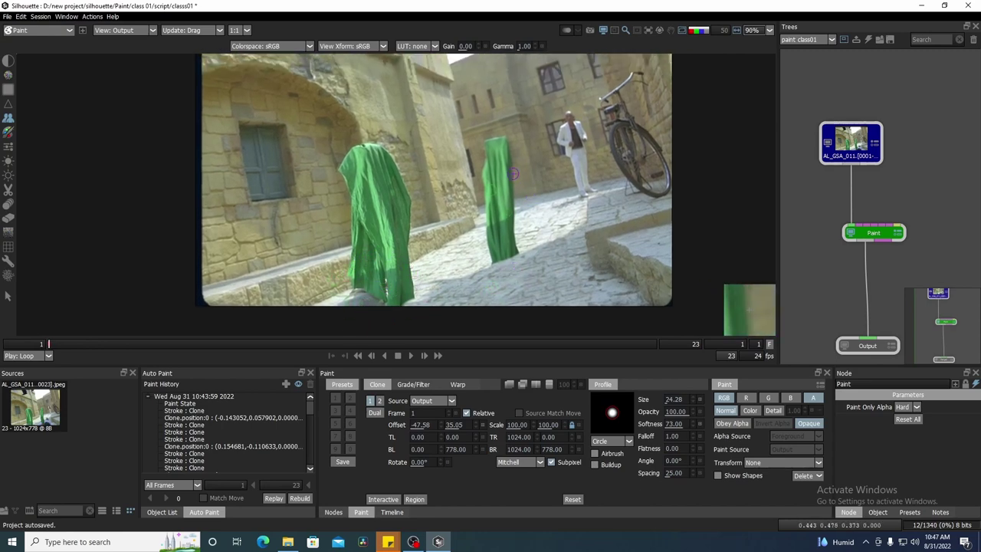
pyautogui.moveTo(528, 213); pyautogui.dragTo(504, 223)
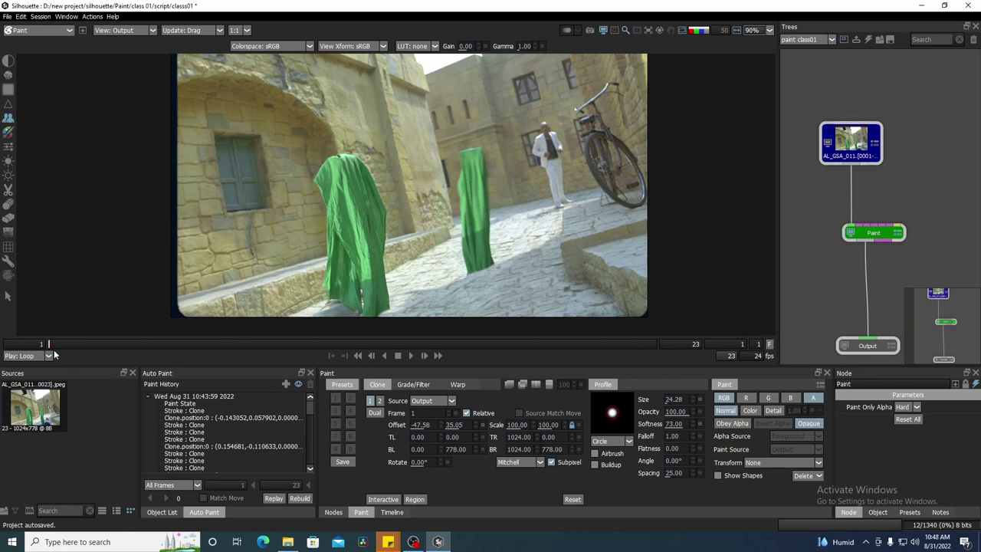
# Step: Go to frame 15 and examine the unpainted footage around the lying man
pyautogui.scroll(1, 506, 234)
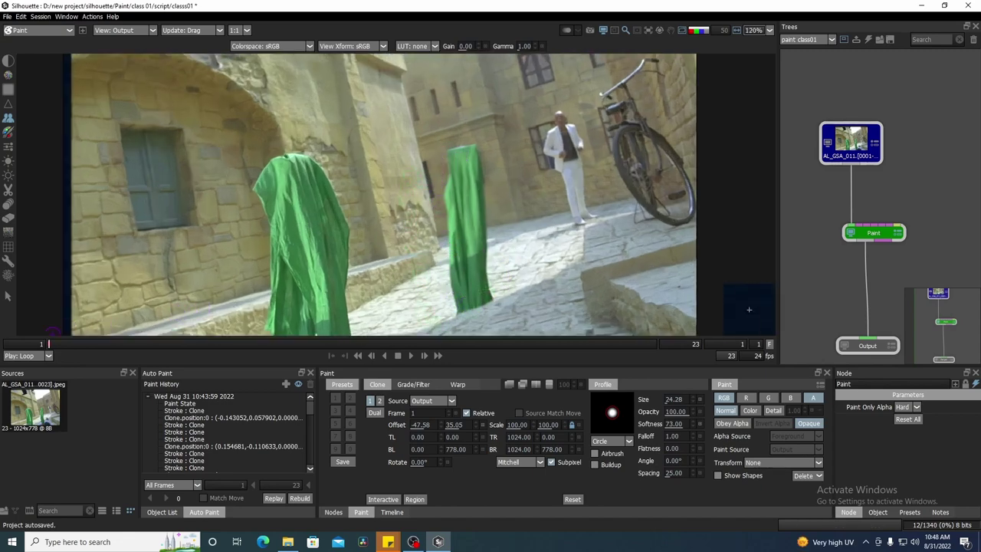
pyautogui.moveTo(48, 346)
pyautogui.mouseDown()
pyautogui.moveTo(374, 372)
pyautogui.moveTo(488, 360)
pyautogui.moveTo(411, 361)
pyautogui.moveTo(423, 361)
pyautogui.mouseUp()
pyautogui.moveTo(418, 269)
pyautogui.mouseDown()
pyautogui.moveTo(439, 264)
pyautogui.moveTo(422, 259)
pyautogui.mouseUp()
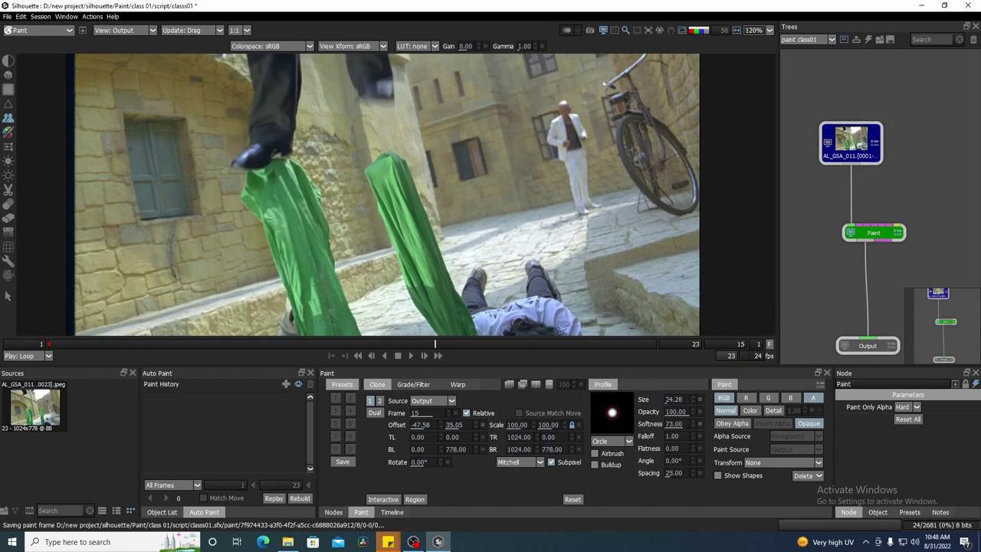
pyautogui.moveTo(409, 220); pyautogui.dragTo(426, 193)
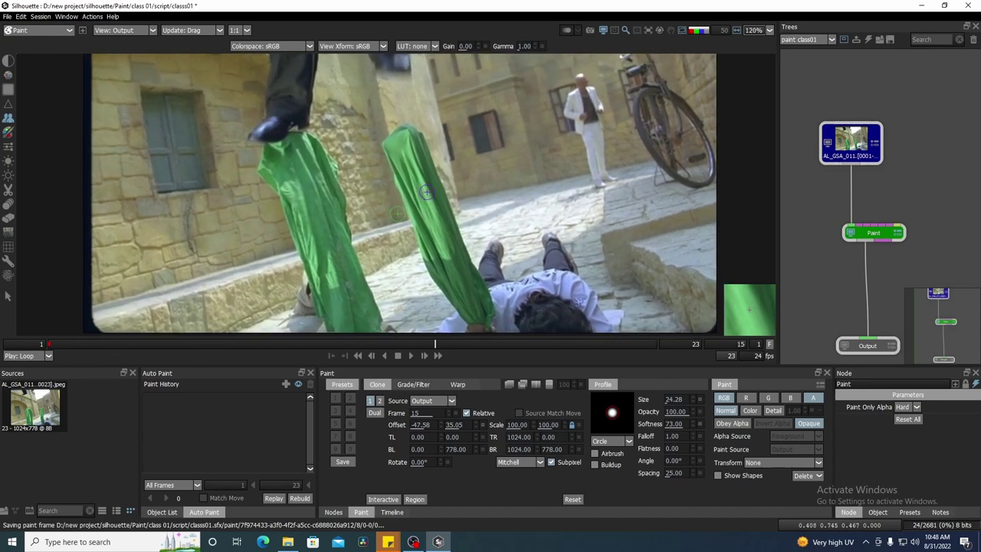
pyautogui.click(8, 117)
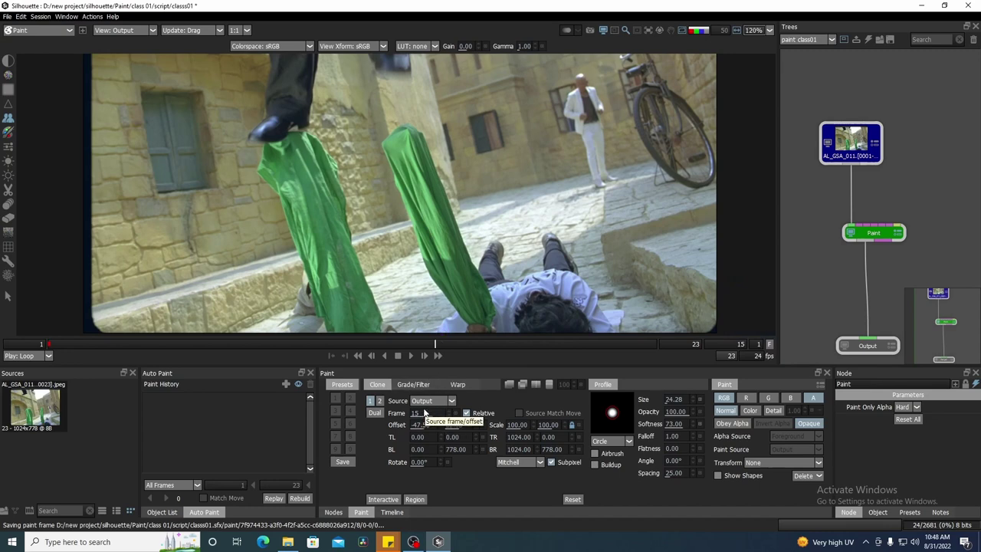
# Step: Return to frame 1 and set the relative clone source frame to 15
pyautogui.moveTo(435, 343); pyautogui.dragTo(26, 343)
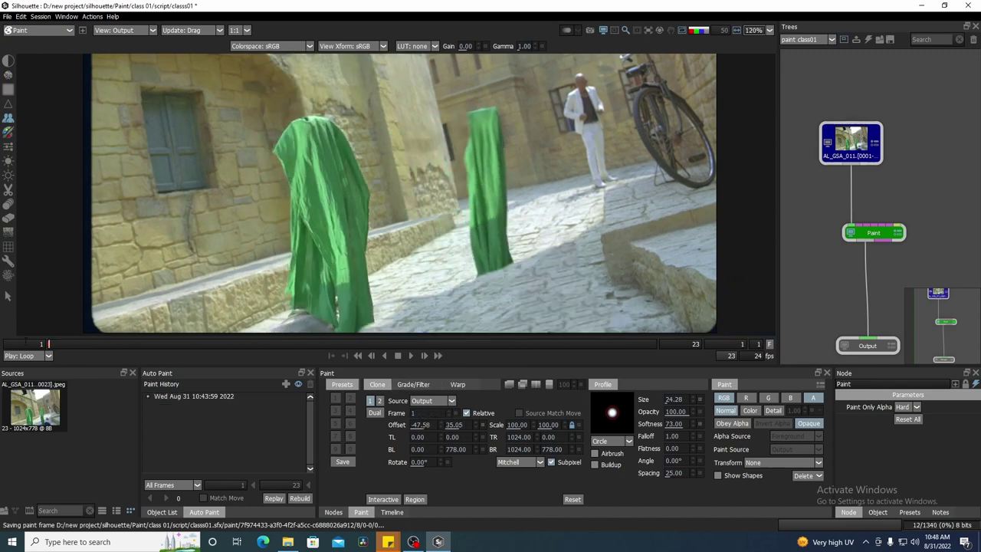
pyautogui.click(429, 414)
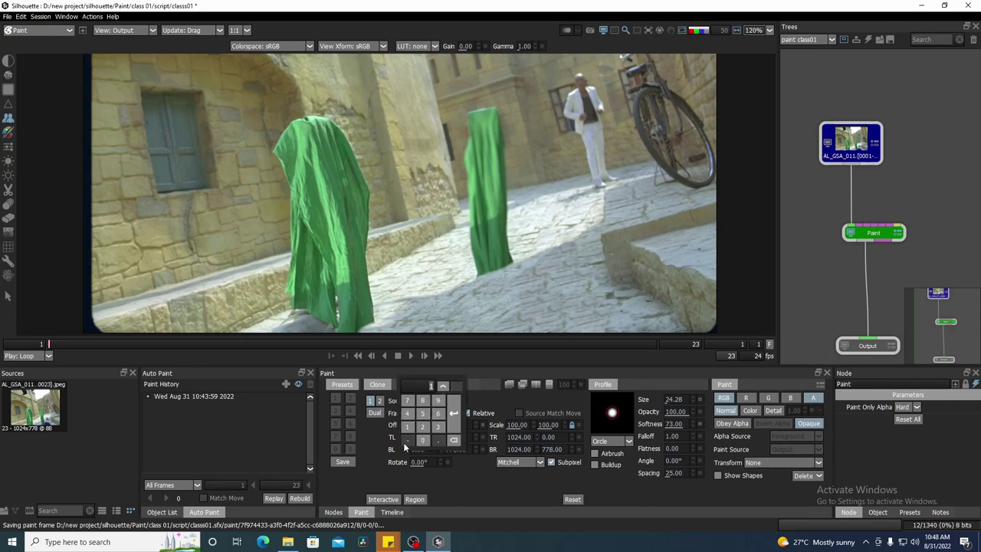
pyautogui.click(408, 427)
pyautogui.click(422, 414)
pyautogui.click(489, 365)
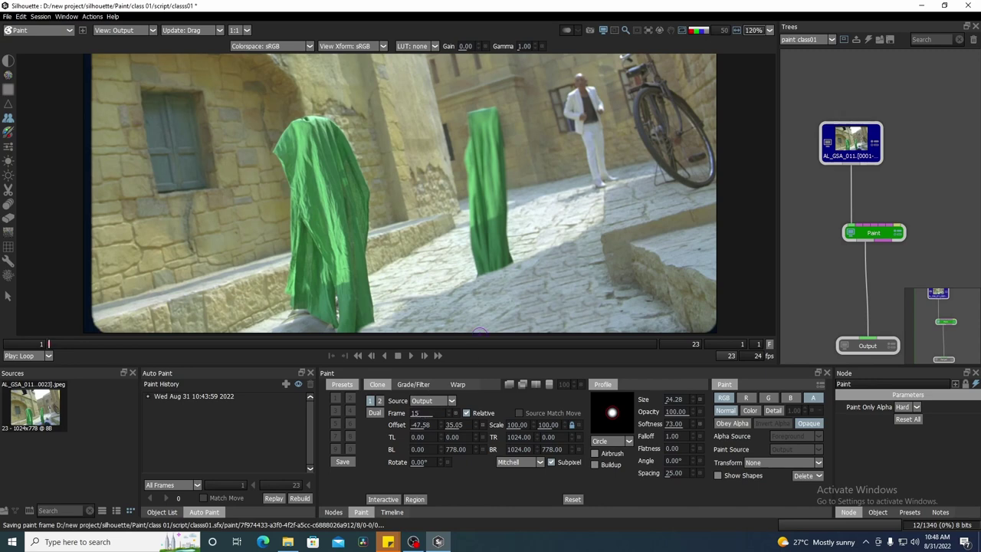
# Step: Enable the onion-skin overlay to show the offset source frame over frame 1
pyautogui.scroll(-2, 480, 332)
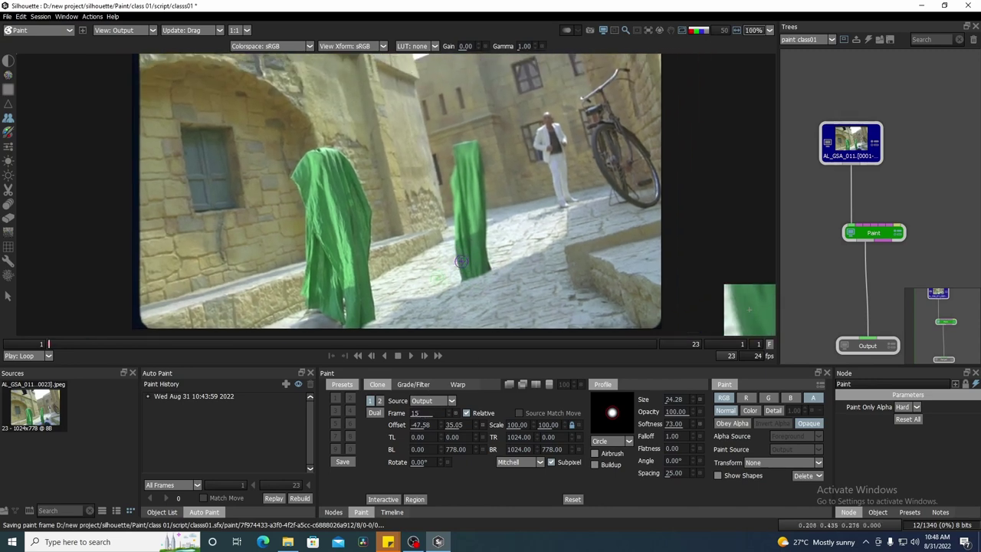
pyautogui.moveTo(465, 297); pyautogui.dragTo(467, 277)
pyautogui.scroll(3, 464, 279)
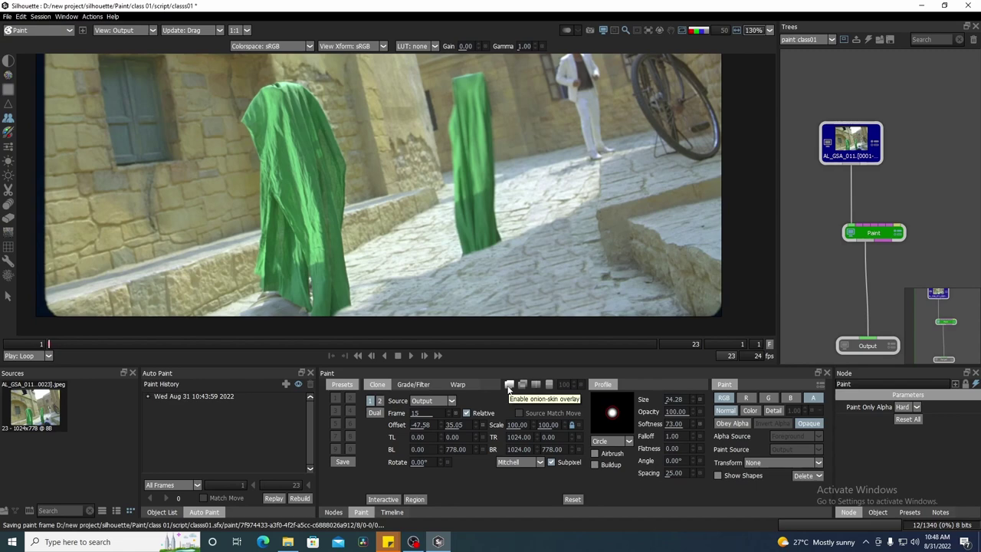
pyautogui.click(508, 389)
pyautogui.scroll(-3, 483, 259)
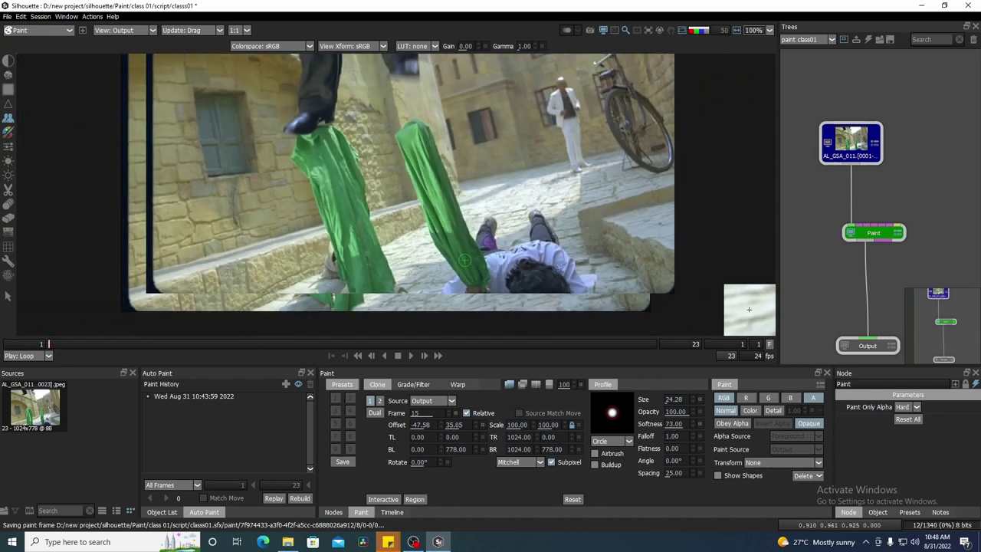
pyautogui.moveTo(499, 208); pyautogui.dragTo(500, 225)
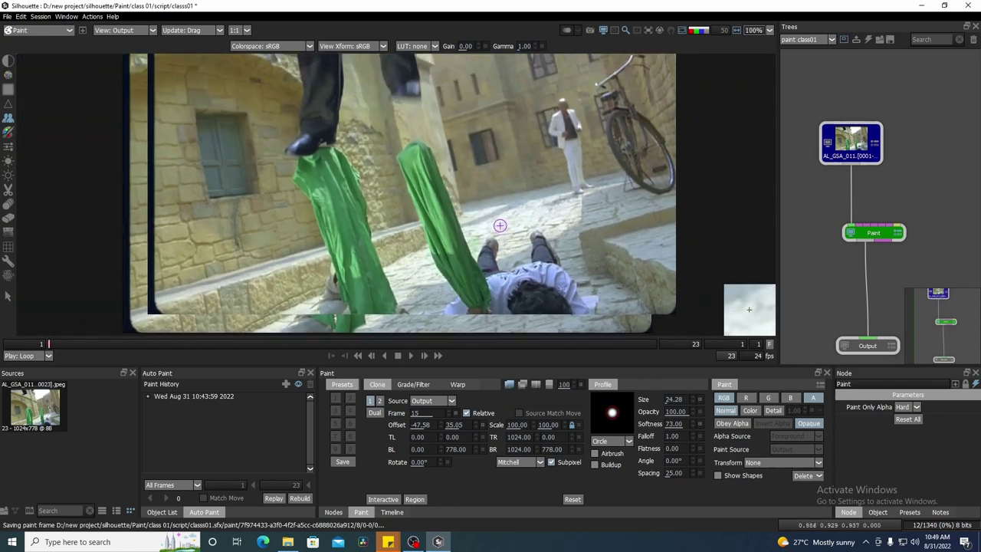
# Step: Compare frame 1 with and without the onion-skin overlay, previewing it at opacity 63 and restoring opacity 100
pyautogui.press('o')
pyautogui.press('o')
pyautogui.press('o')
pyautogui.press('o')
pyautogui.press('o')
pyautogui.press('o')
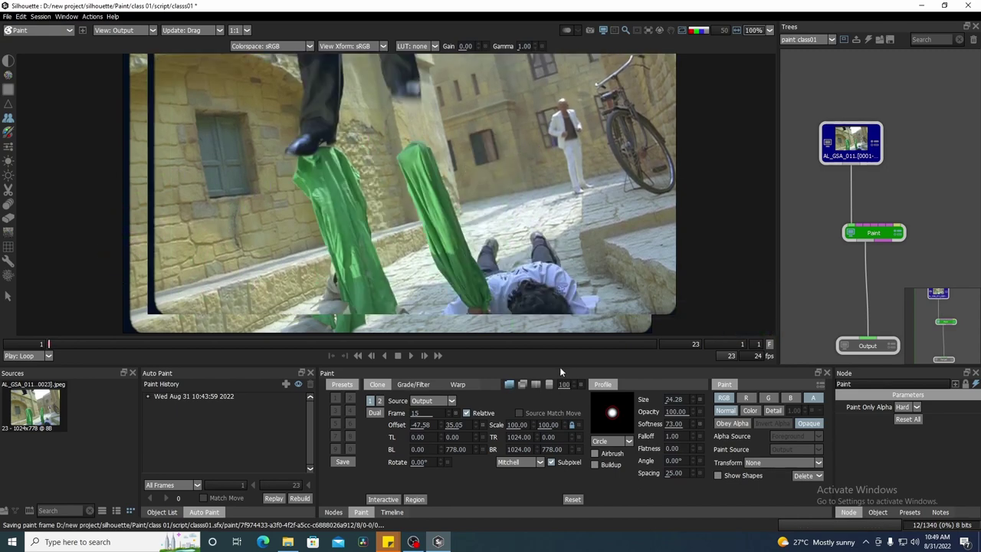
pyautogui.moveTo(564, 384); pyautogui.dragTo(539, 386)
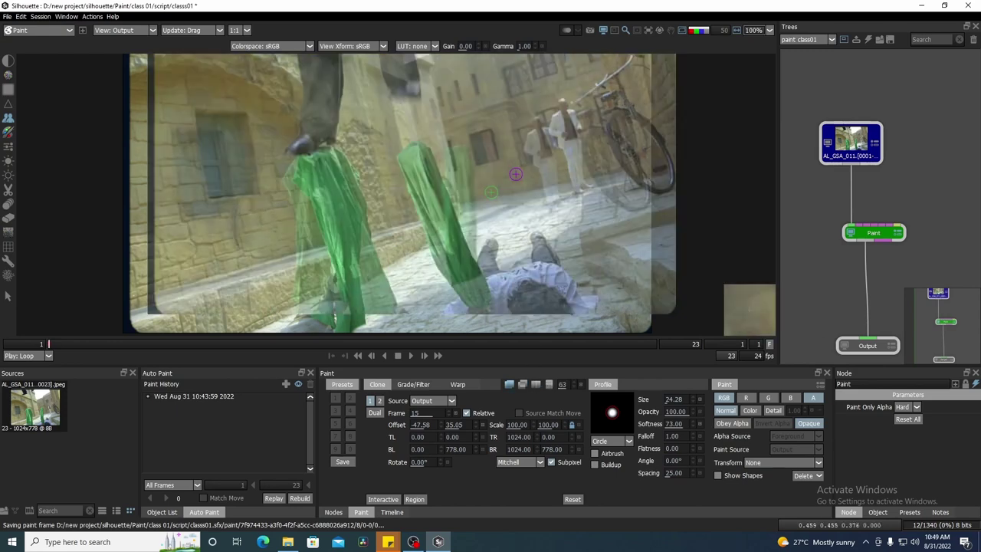
pyautogui.moveTo(562, 386); pyautogui.dragTo(606, 386)
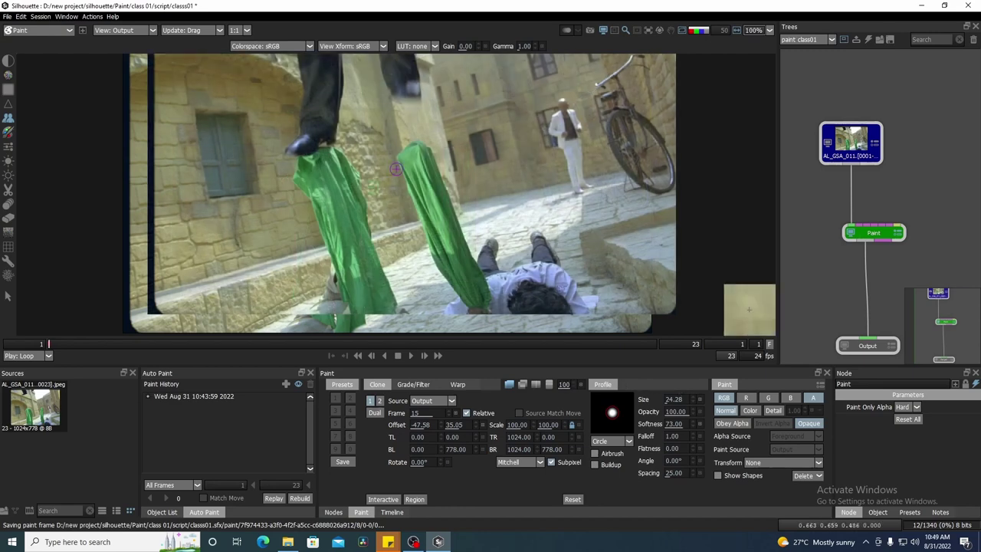
# Step: Inspect the displaced frame edges in the onion-skin overlay and reset the clone offset to 0.00, 0.00
pyautogui.moveTo(462, 227); pyautogui.dragTo(464, 198)
pyautogui.scroll(5, 412, 235)
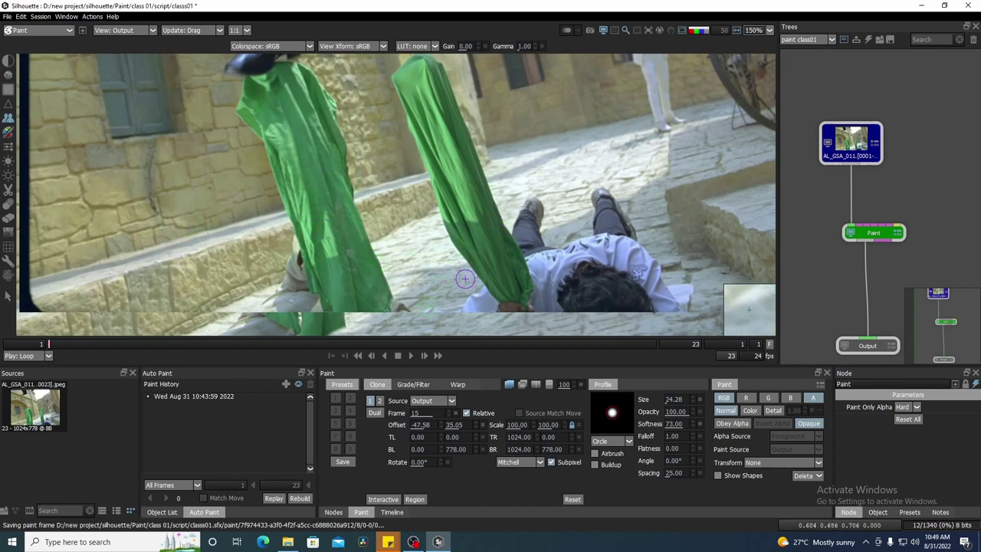
pyautogui.moveTo(448, 293); pyautogui.dragTo(468, 208)
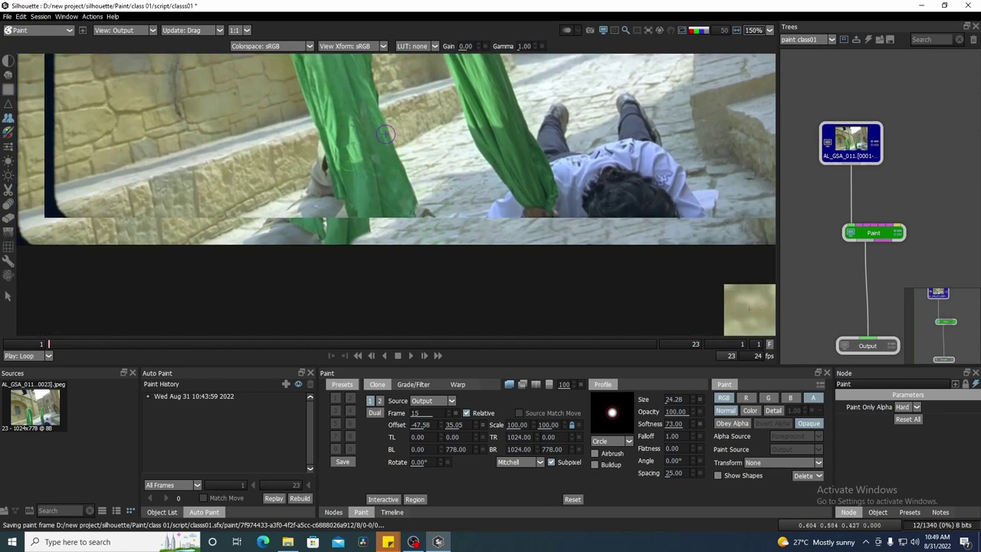
pyautogui.moveTo(274, 174); pyautogui.dragTo(339, 276)
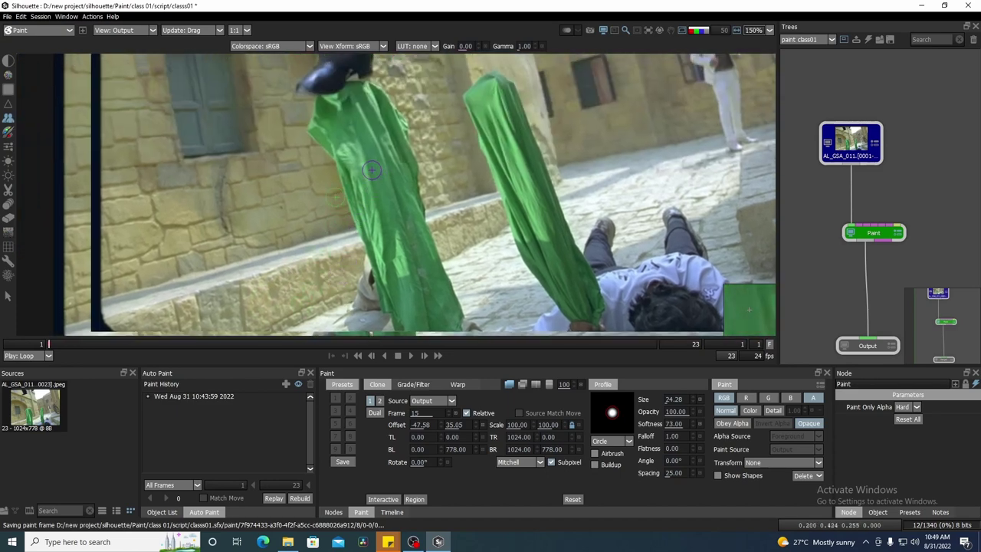
pyautogui.moveTo(500, 175)
pyautogui.mouseDown()
pyautogui.moveTo(477, 184)
pyautogui.moveTo(471, 201)
pyautogui.moveTo(485, 201)
pyautogui.mouseUp()
pyautogui.moveTo(468, 256)
pyautogui.mouseDown()
pyautogui.moveTo(453, 245)
pyautogui.moveTo(460, 235)
pyautogui.moveTo(458, 245)
pyautogui.mouseUp()
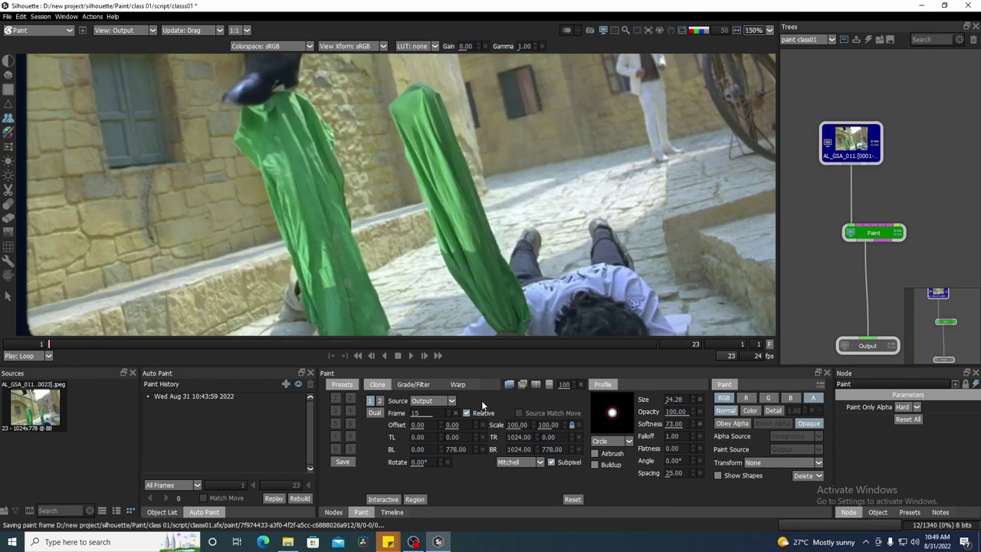
# Step: Set the brush size to 44.81, and try clone offset 29.81, -44.38 before resetting it to 0.00, 0.00
pyautogui.moveTo(433, 234)
pyautogui.mouseDown()
pyautogui.moveTo(463, 208)
pyautogui.moveTo(451, 215)
pyautogui.mouseUp()
pyautogui.moveTo(500, 176)
pyautogui.mouseDown()
pyautogui.moveTo(468, 220)
pyautogui.moveTo(477, 209)
pyautogui.mouseUp()
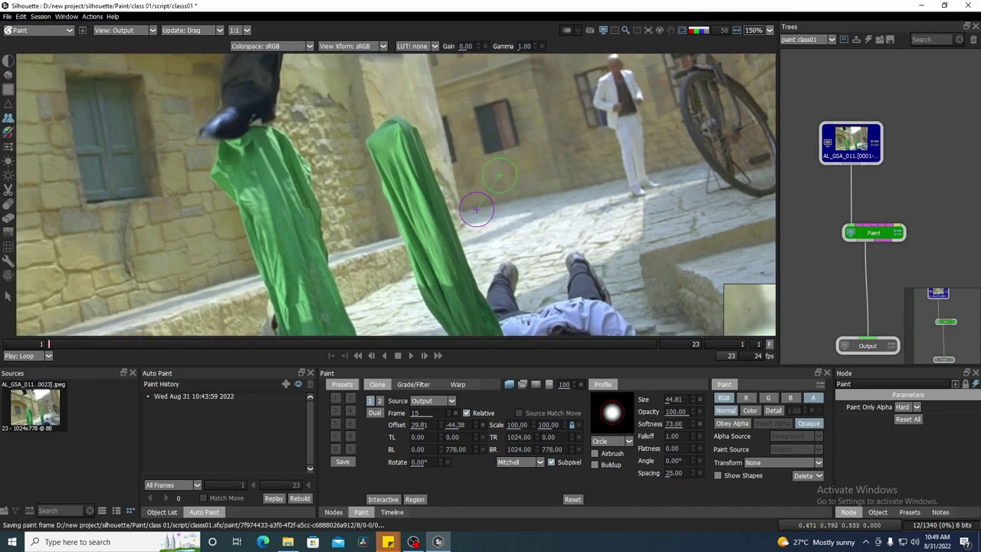
pyautogui.moveTo(479, 306); pyautogui.dragTo(449, 286)
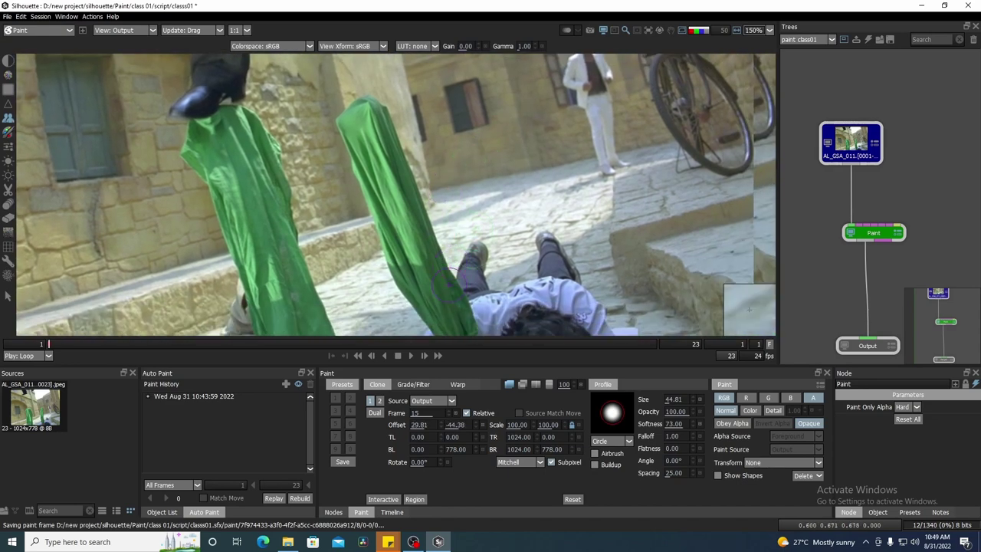
pyautogui.click(483, 424)
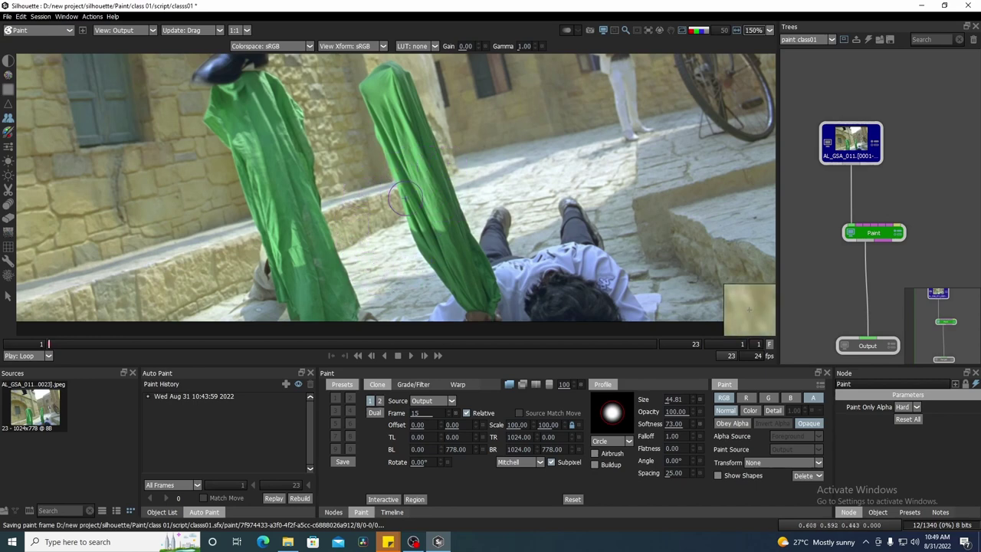
pyautogui.scroll(-1, 430, 217)
pyautogui.moveTo(493, 159); pyautogui.dragTo(466, 229)
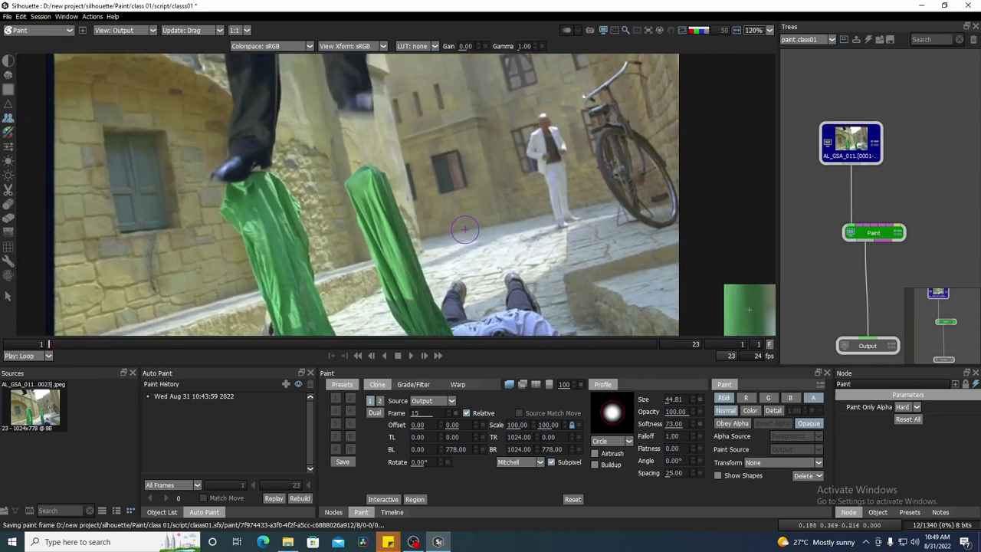
# Step: Switch the onion-skin overlay off and on repeatedly to compare painted frame 1 with the zero-offset source frame 15
pyautogui.click(509, 384)
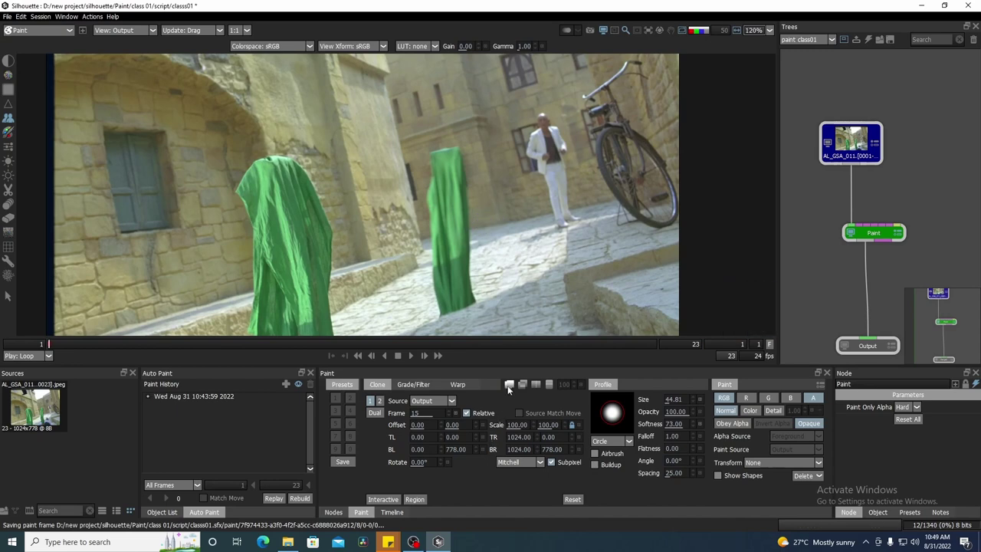
pyautogui.moveTo(467, 232)
pyautogui.mouseDown()
pyautogui.moveTo(454, 200)
pyautogui.moveTo(438, 231)
pyautogui.moveTo(466, 204)
pyautogui.mouseUp()
pyautogui.press('o')
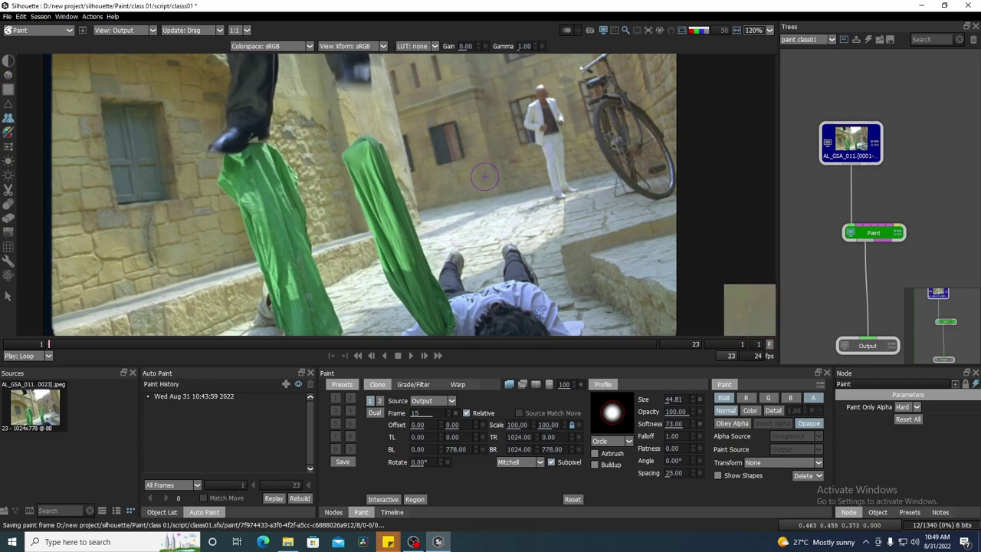
pyautogui.click(509, 385)
pyautogui.click(509, 385)
pyautogui.click(509, 385)
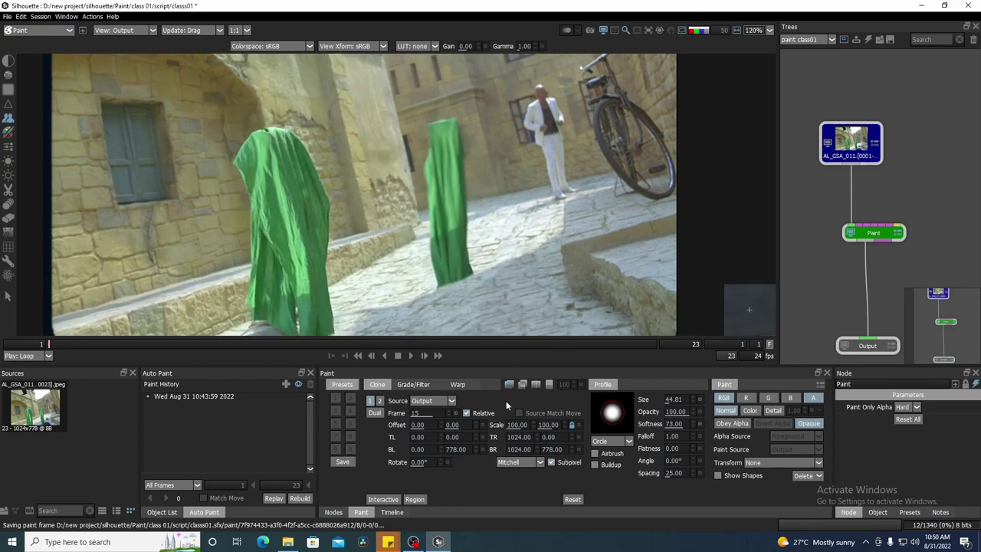
pyautogui.press('`')
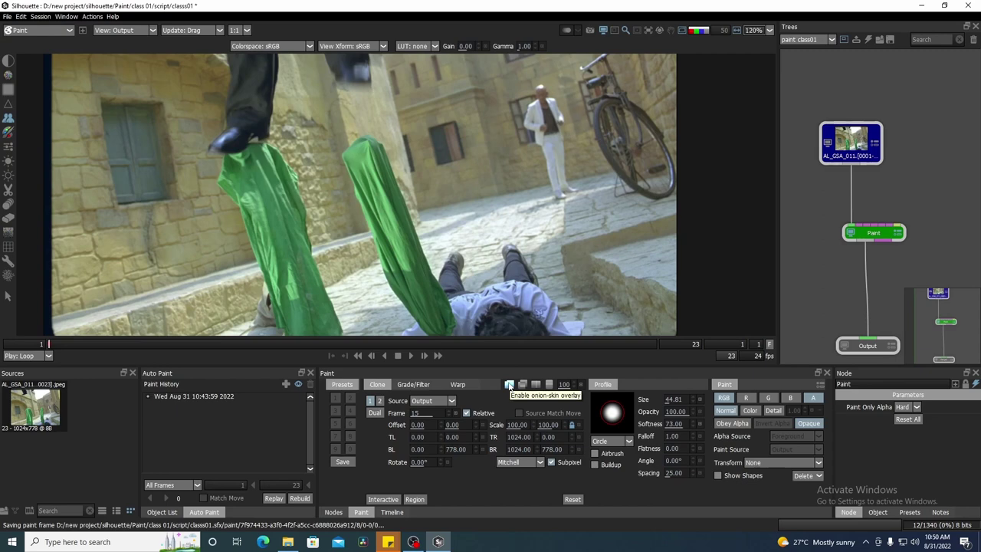
pyautogui.press('`')
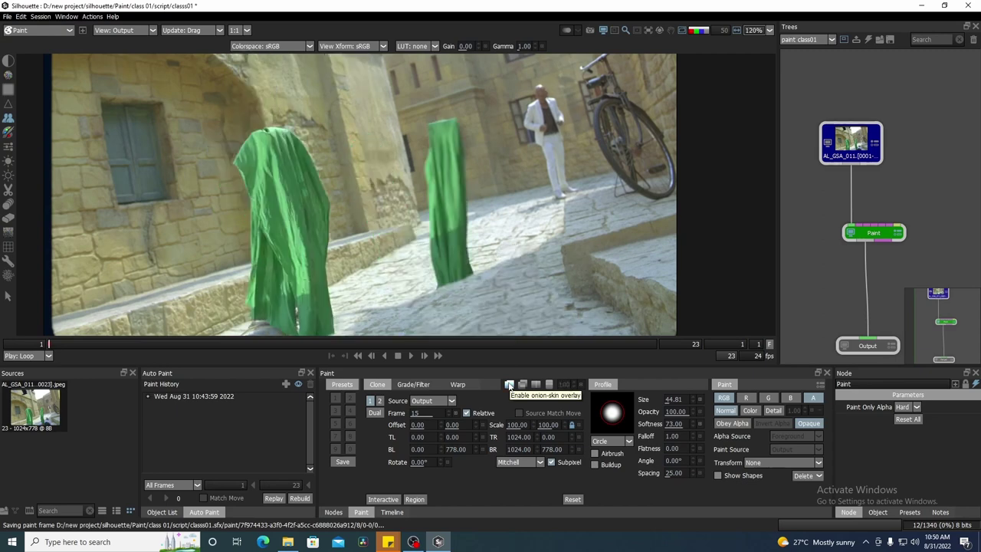
pyautogui.press('`')
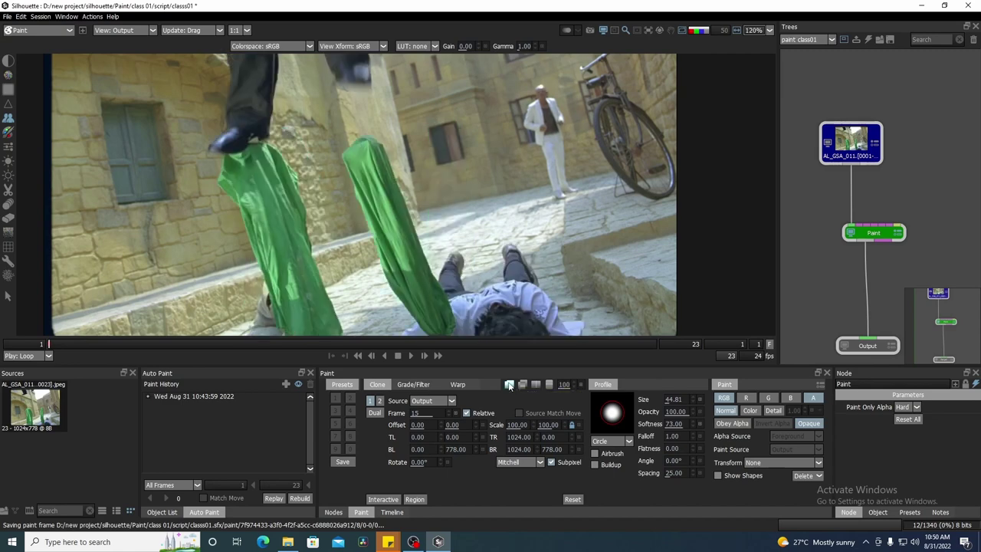
# Step: Turn off the onion-skin overlay and clone frame 15 over the lying man and the upper part of the narrow green cloth
pyautogui.press('`')
pyautogui.scroll(3, 475, 132)
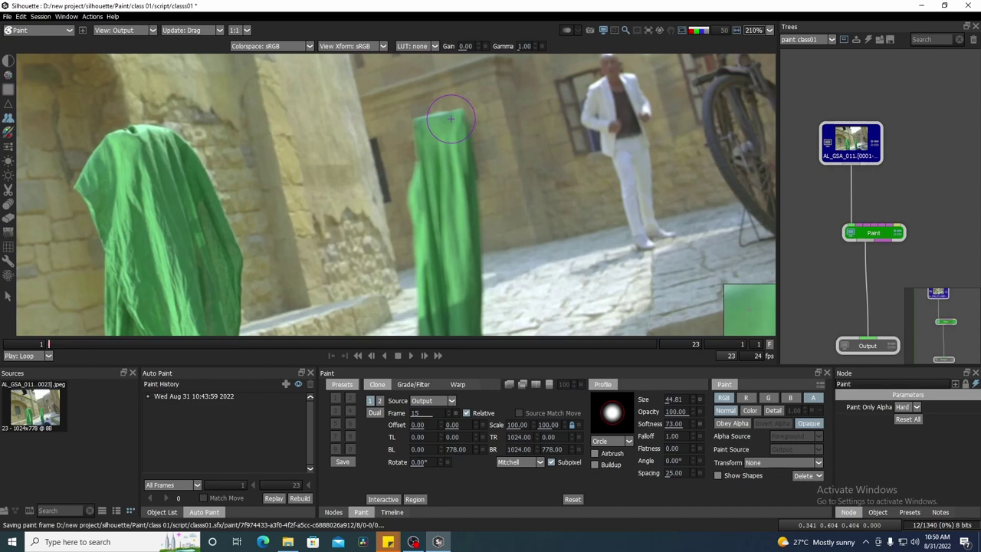
pyautogui.moveTo(463, 126)
pyautogui.mouseDown()
pyautogui.moveTo(470, 175)
pyautogui.moveTo(445, 108)
pyautogui.moveTo(420, 144)
pyautogui.moveTo(437, 174)
pyautogui.moveTo(443, 146)
pyautogui.moveTo(482, 225)
pyautogui.moveTo(461, 217)
pyautogui.moveTo(427, 168)
pyautogui.moveTo(421, 227)
pyautogui.moveTo(487, 241)
pyautogui.moveTo(422, 251)
pyautogui.moveTo(419, 262)
pyautogui.moveTo(485, 258)
pyautogui.moveTo(490, 276)
pyautogui.moveTo(499, 194)
pyautogui.mouseUp()
pyautogui.scroll(-1, 489, 228)
pyautogui.scroll(-1, 489, 229)
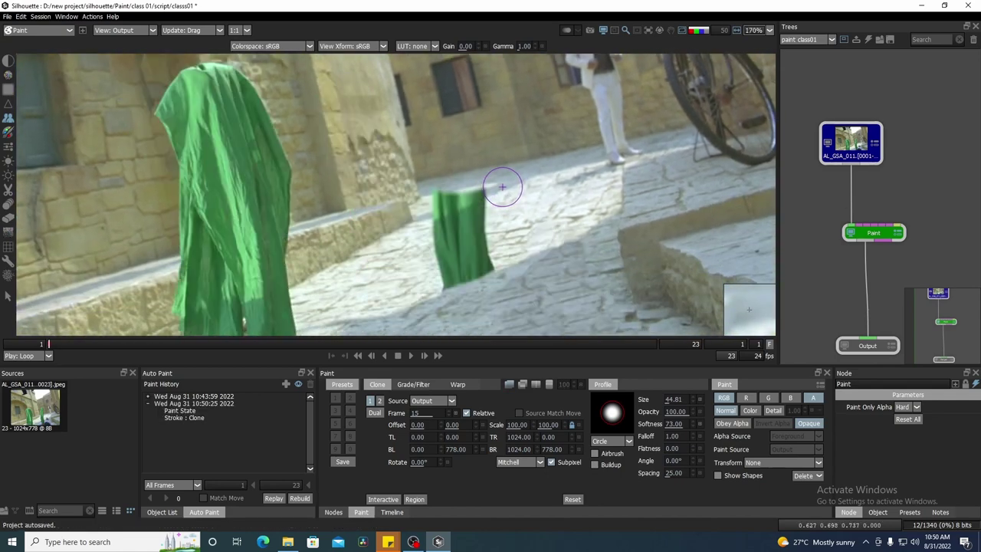
# Step: Clone frame 15's pavement over the remaining lower piece of the narrow green cloth
pyautogui.moveTo(486, 179)
pyautogui.mouseDown()
pyautogui.moveTo(458, 207)
pyautogui.moveTo(449, 185)
pyautogui.moveTo(445, 206)
pyautogui.moveTo(482, 213)
pyautogui.moveTo(482, 250)
pyautogui.moveTo(479, 232)
pyautogui.moveTo(465, 246)
pyautogui.moveTo(449, 212)
pyautogui.moveTo(444, 231)
pyautogui.moveTo(440, 211)
pyautogui.moveTo(451, 251)
pyautogui.moveTo(487, 262)
pyautogui.moveTo(482, 251)
pyautogui.moveTo(456, 271)
pyautogui.moveTo(445, 247)
pyautogui.moveTo(456, 270)
pyautogui.mouseUp()
pyautogui.scroll(-3, 506, 195)
pyautogui.moveTo(498, 215); pyautogui.dragTo(509, 237)
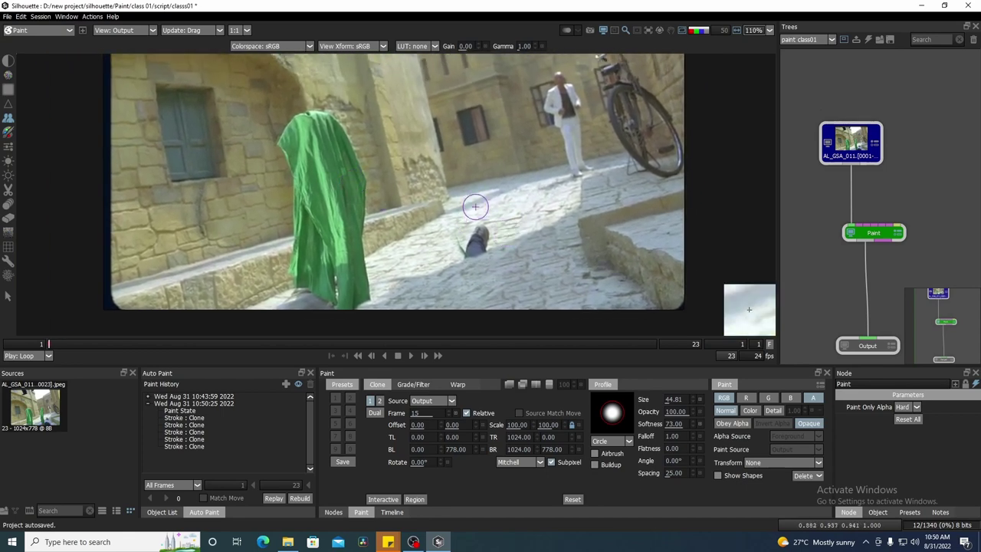
# Step: Compare with the onion-skin overlay and clone frame 15's wall and curb along the large green cloth's right edge
pyautogui.moveTo(303, 157); pyautogui.dragTo(325, 162)
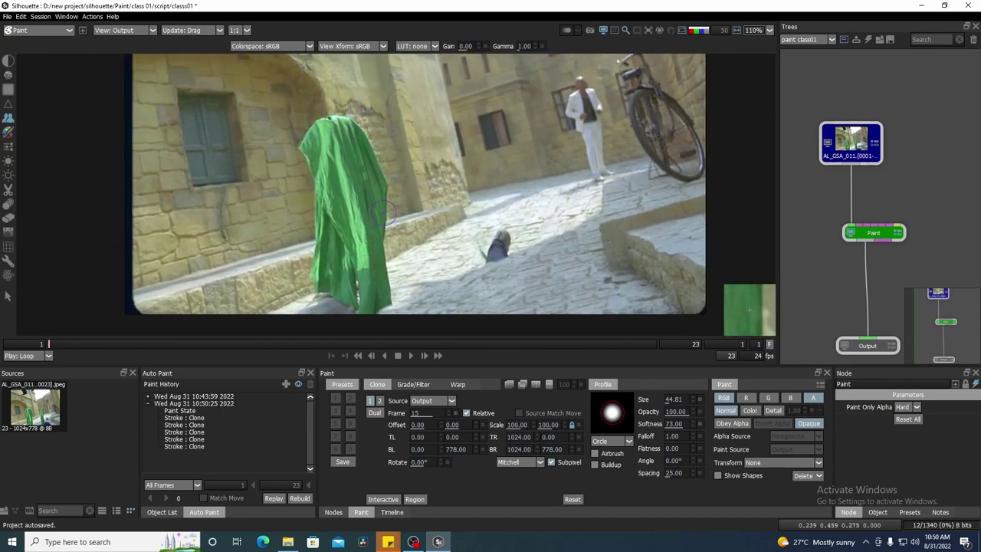
pyautogui.scroll(2, 383, 212)
pyautogui.moveTo(392, 201); pyautogui.dragTo(397, 239)
pyautogui.press('z')
pyautogui.scroll(1, 374, 189)
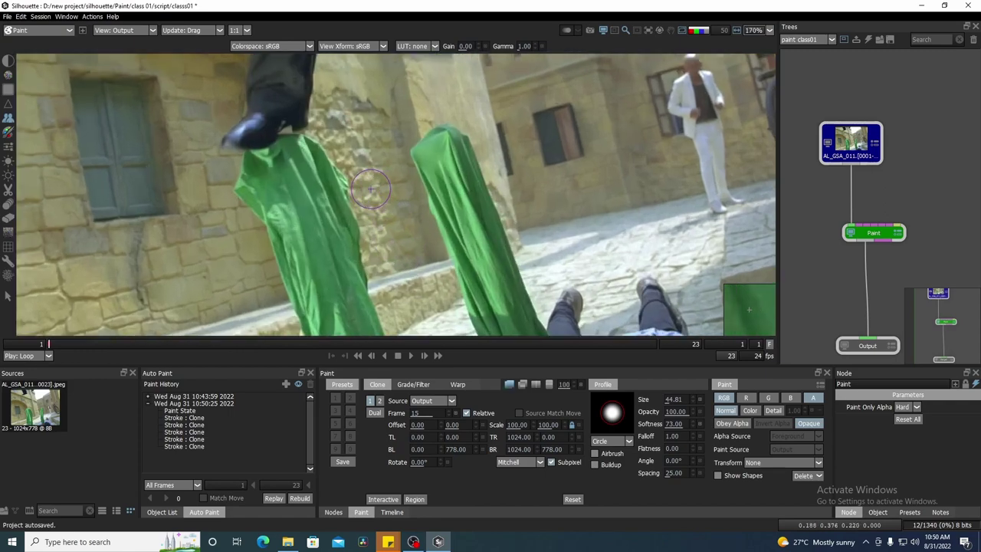
pyautogui.scroll(2, 374, 189)
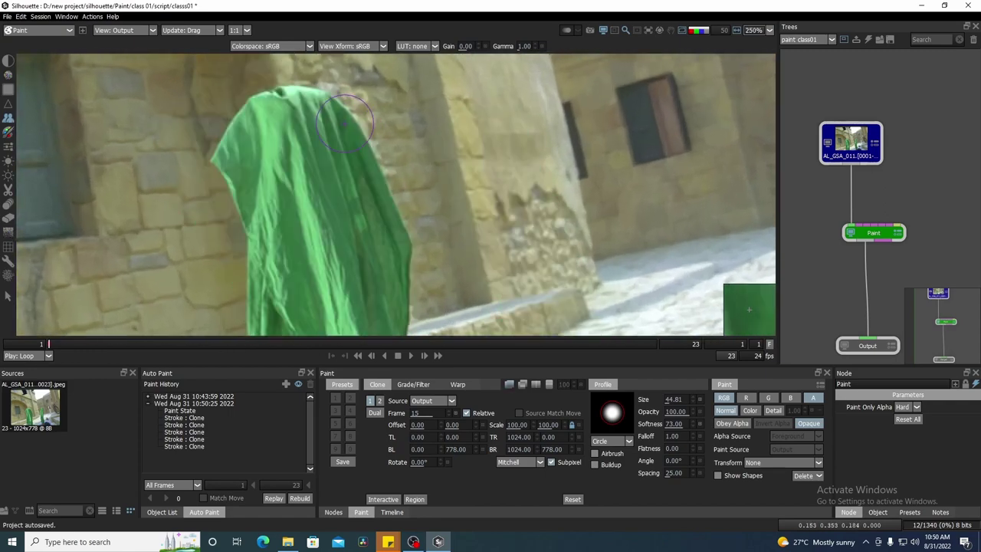
pyautogui.moveTo(346, 120)
pyautogui.mouseDown()
pyautogui.moveTo(368, 165)
pyautogui.moveTo(317, 98)
pyautogui.moveTo(327, 121)
pyautogui.mouseUp()
pyautogui.moveTo(380, 187); pyautogui.dragTo(388, 213)
pyautogui.moveTo(390, 224)
pyautogui.mouseDown()
pyautogui.moveTo(382, 142)
pyautogui.moveTo(373, 124)
pyautogui.moveTo(384, 172)
pyautogui.moveTo(325, 75)
pyautogui.mouseUp()
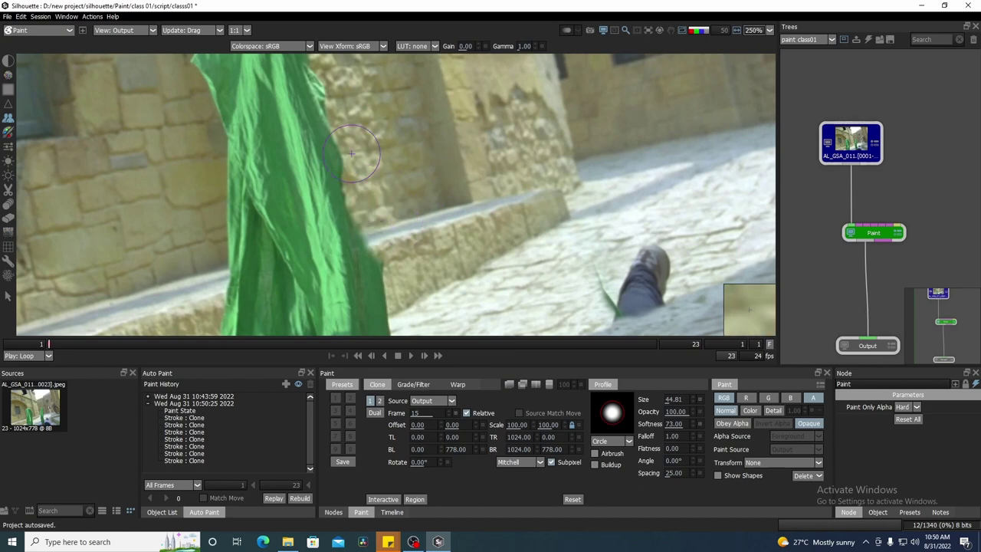
pyautogui.moveTo(386, 253); pyautogui.dragTo(384, 158)
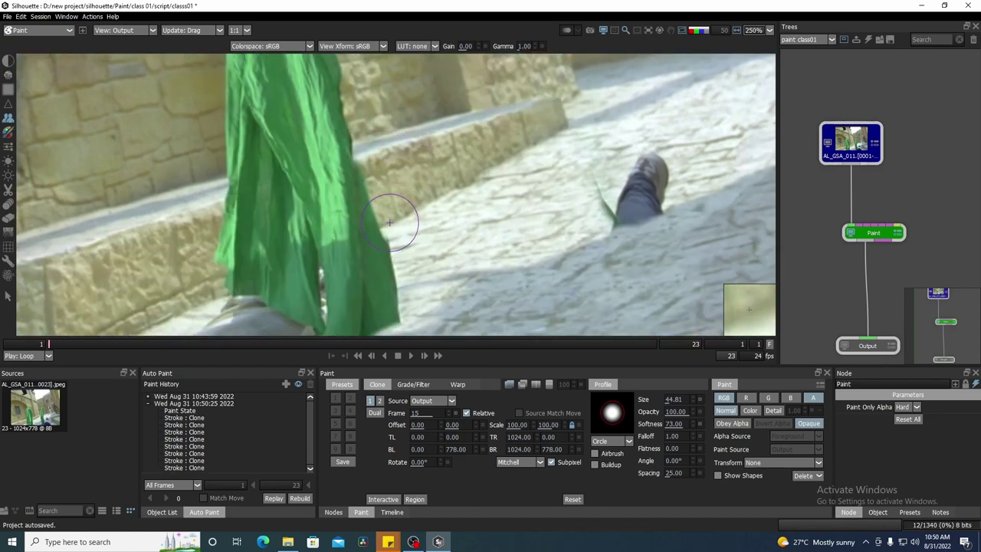
# Step: Toggle the onion-skin overlay for reference and clone frame 15 over the lower part of the large green cloth's left edge
pyautogui.scroll(-1, 351, 118)
pyautogui.moveTo(237, 212); pyautogui.dragTo(374, 202)
pyautogui.press('`')
pyautogui.press('`')
pyautogui.press('`')
pyautogui.press('`')
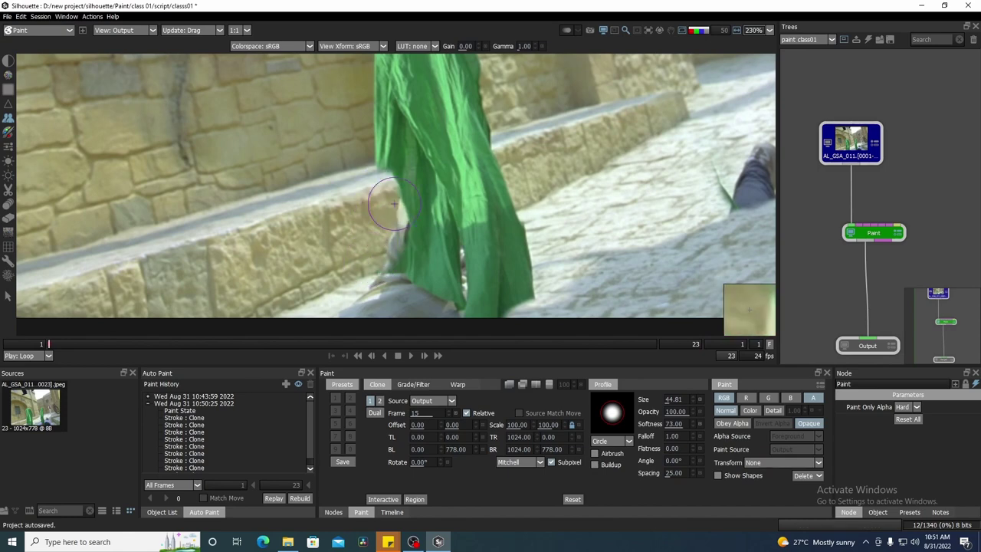
pyautogui.moveTo(381, 188); pyautogui.dragTo(407, 274)
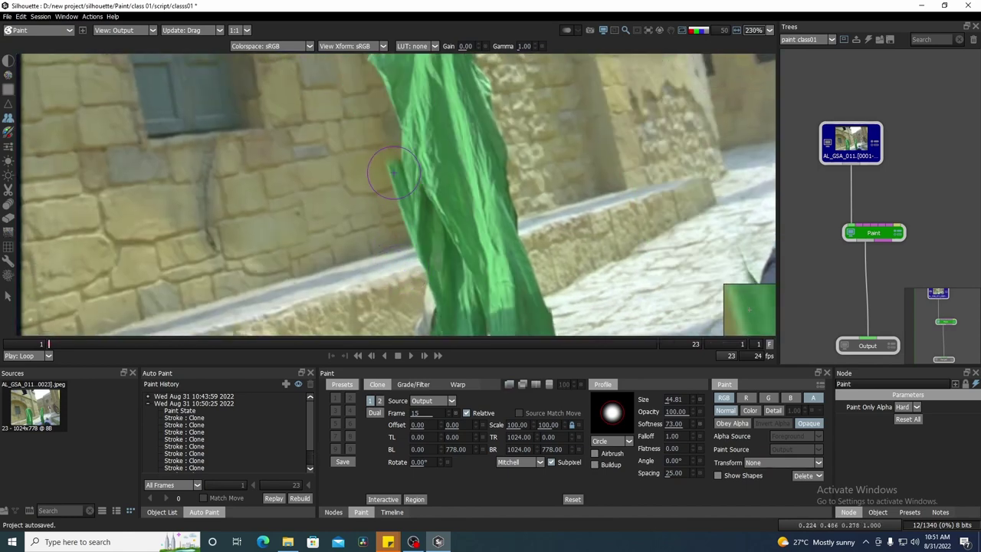
# Step: Check the large green cloth against the onion-skin overlay and set the clone source frame to 1
pyautogui.scroll(-1, 435, 255)
pyautogui.scroll(-1, 435, 256)
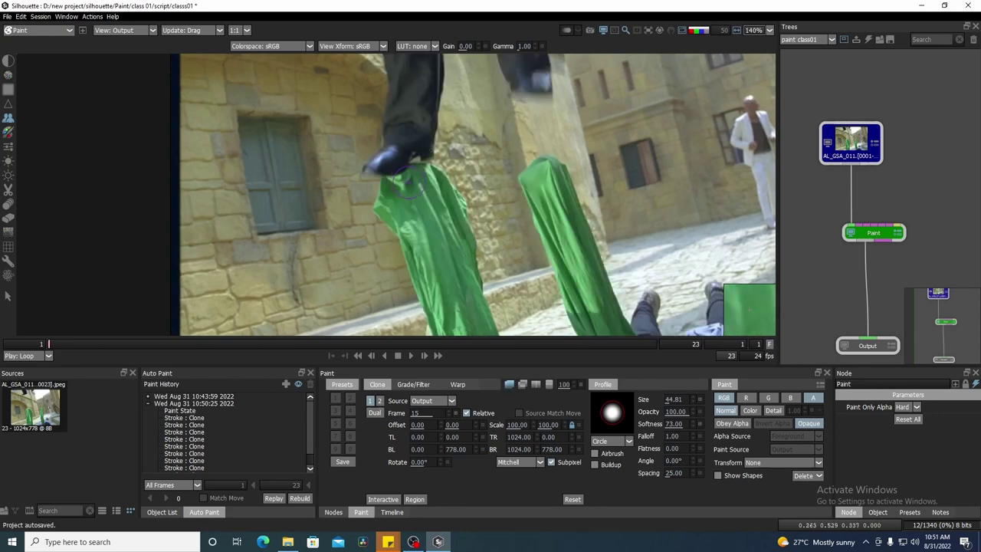
pyautogui.scroll(-1, 437, 203)
pyautogui.moveTo(459, 231)
pyautogui.mouseDown()
pyautogui.moveTo(449, 191)
pyautogui.moveTo(450, 214)
pyautogui.mouseUp()
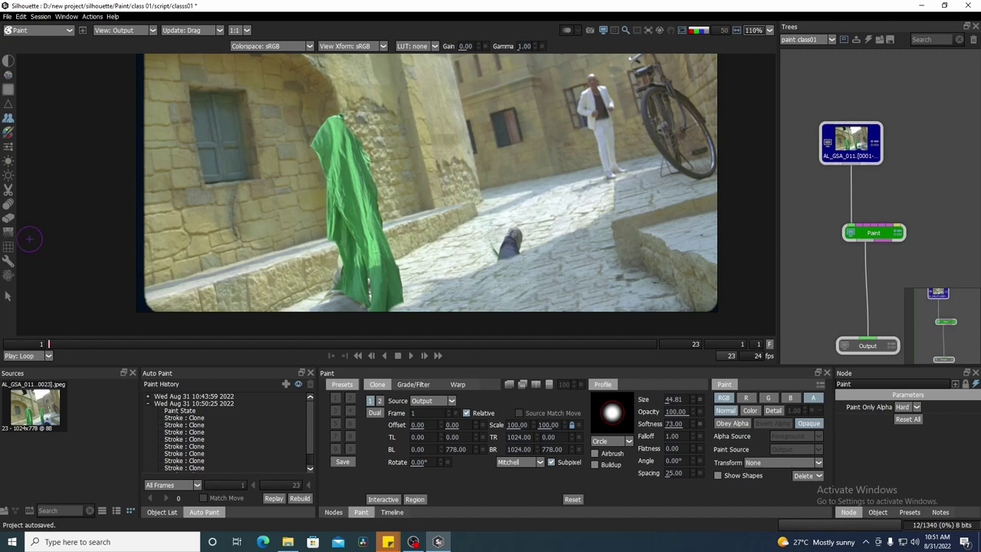
# Step: Clone pavement over the leftover leg with brush size 25.87 and clone offset 95.36, -36.55
pyautogui.scroll(4, 539, 224)
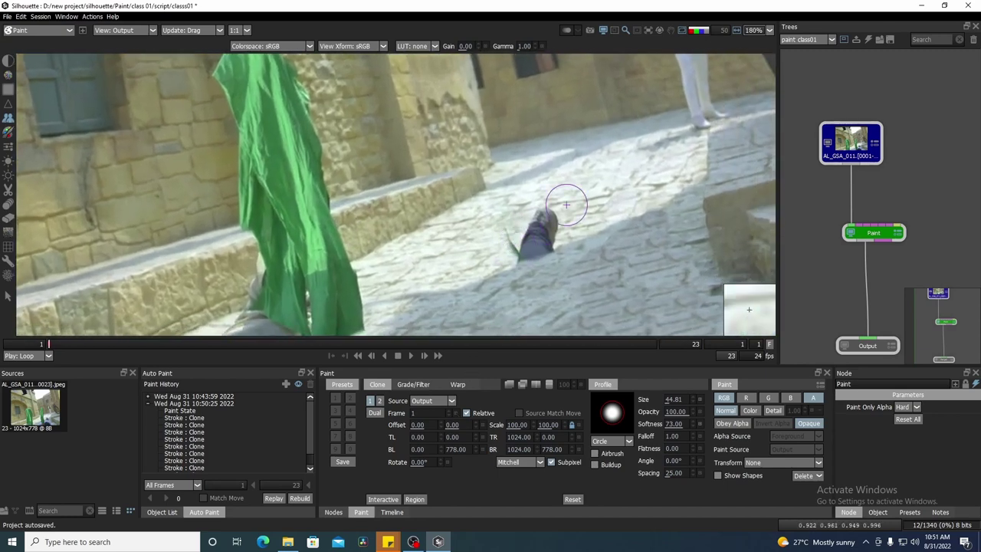
pyautogui.scroll(3, 539, 224)
pyautogui.moveTo(660, 161)
pyautogui.mouseDown()
pyautogui.moveTo(576, 213)
pyautogui.moveTo(526, 227)
pyautogui.moveTo(498, 218)
pyautogui.moveTo(524, 229)
pyautogui.moveTo(514, 246)
pyautogui.moveTo(460, 247)
pyautogui.moveTo(456, 269)
pyautogui.moveTo(519, 263)
pyautogui.moveTo(461, 294)
pyautogui.moveTo(533, 270)
pyautogui.mouseUp()
pyautogui.scroll(-10, 494, 201)
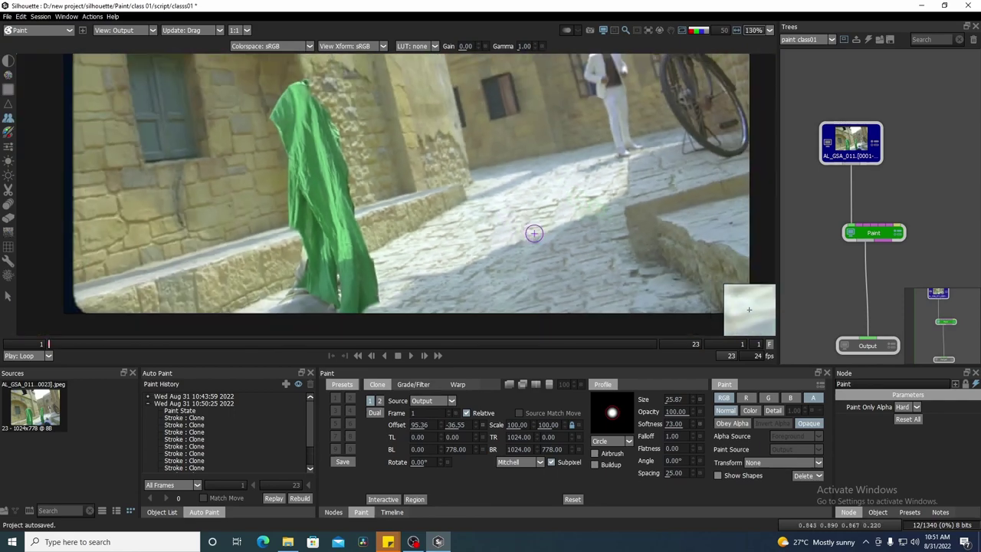
# Step: Inspect the remaining green cloth, its edges and the surrounding wall, curb and pavement on frame 1
pyautogui.scroll(5, 572, 244)
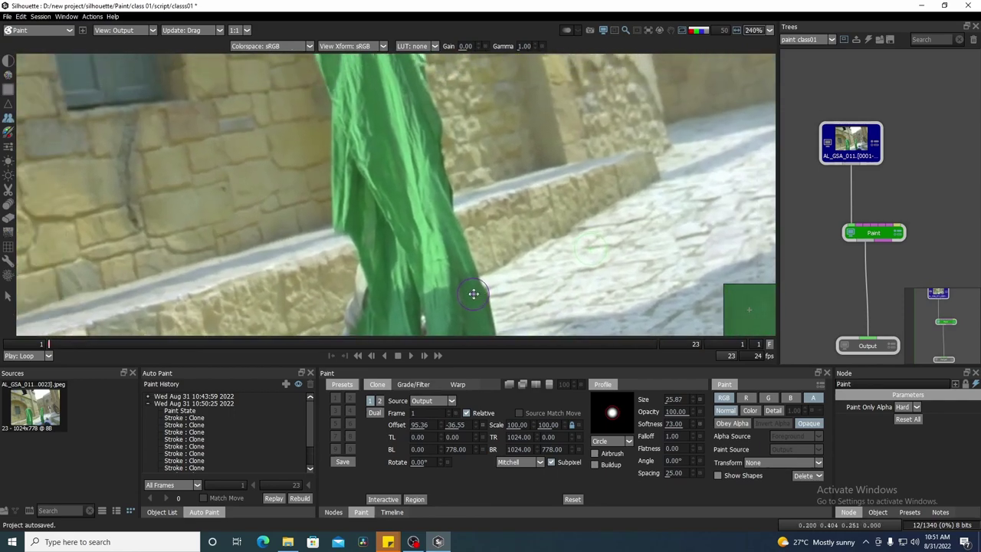
pyautogui.moveTo(481, 231); pyautogui.dragTo(491, 338)
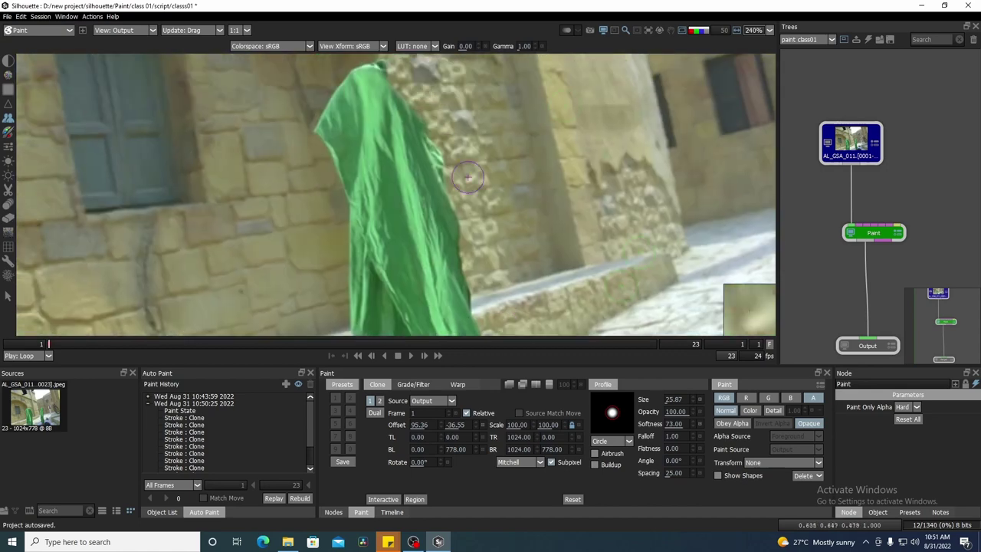
pyautogui.moveTo(406, 215); pyautogui.dragTo(438, 7)
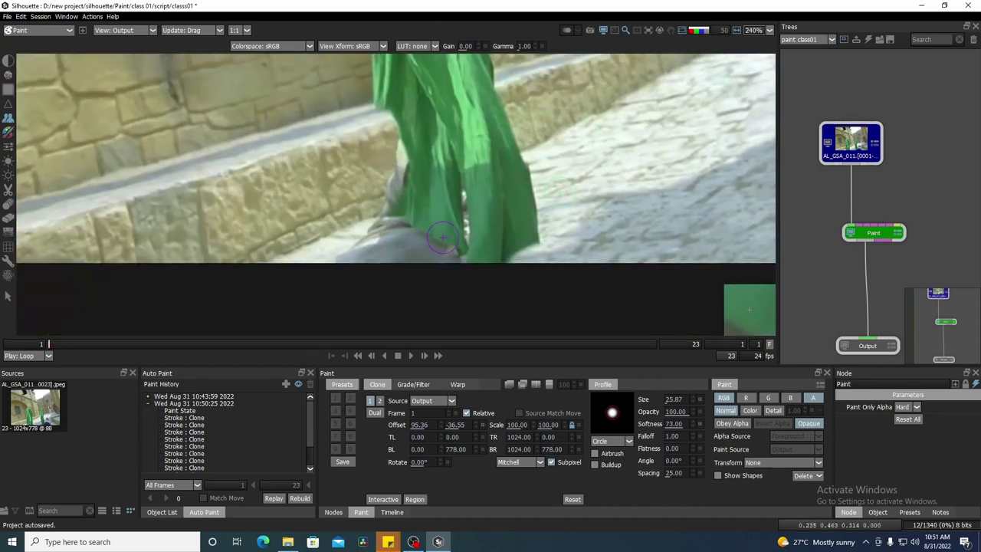
pyautogui.scroll(-1, 528, 234)
pyautogui.moveTo(513, 225); pyautogui.dragTo(486, 252)
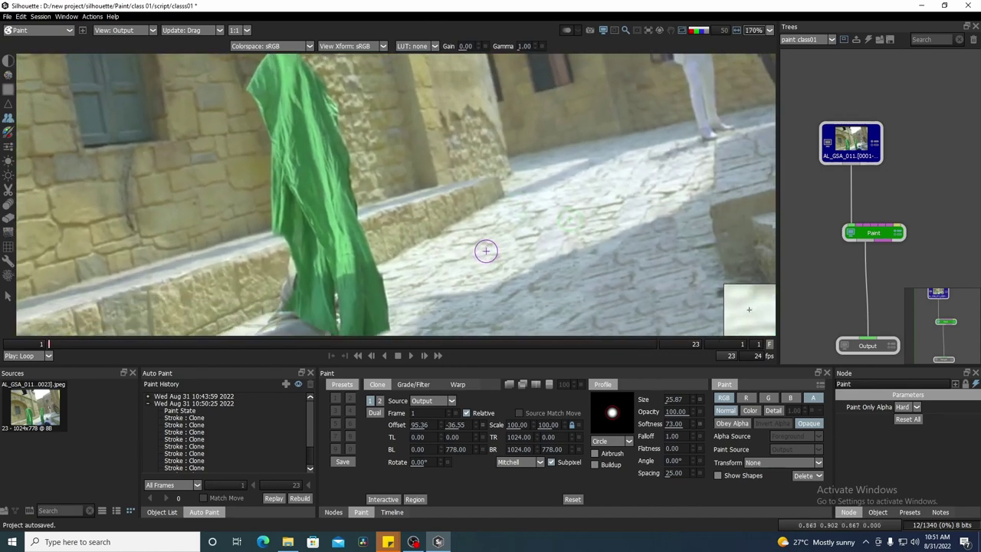
pyautogui.scroll(-1, 527, 228)
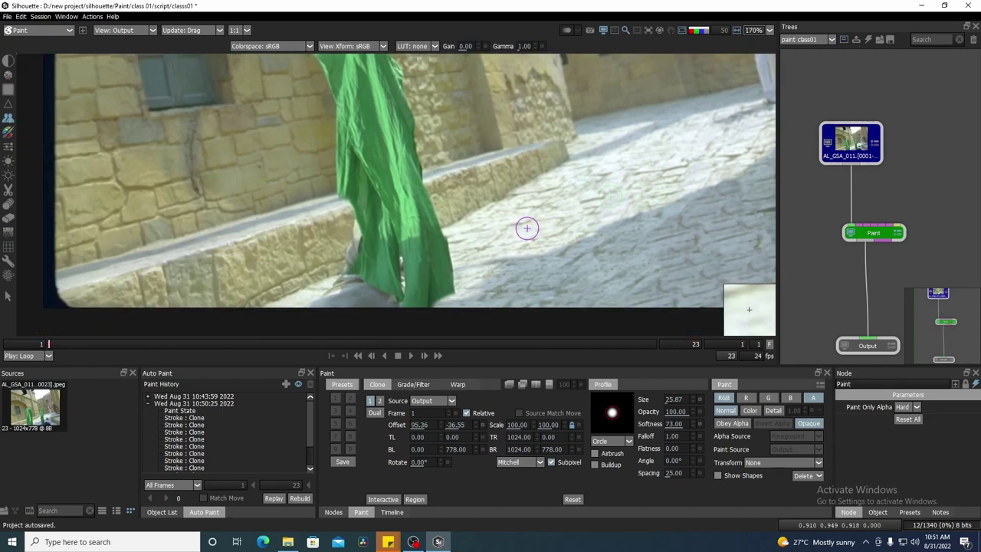
pyautogui.scroll(-2, 527, 229)
pyautogui.moveTo(524, 118); pyautogui.dragTo(478, 159)
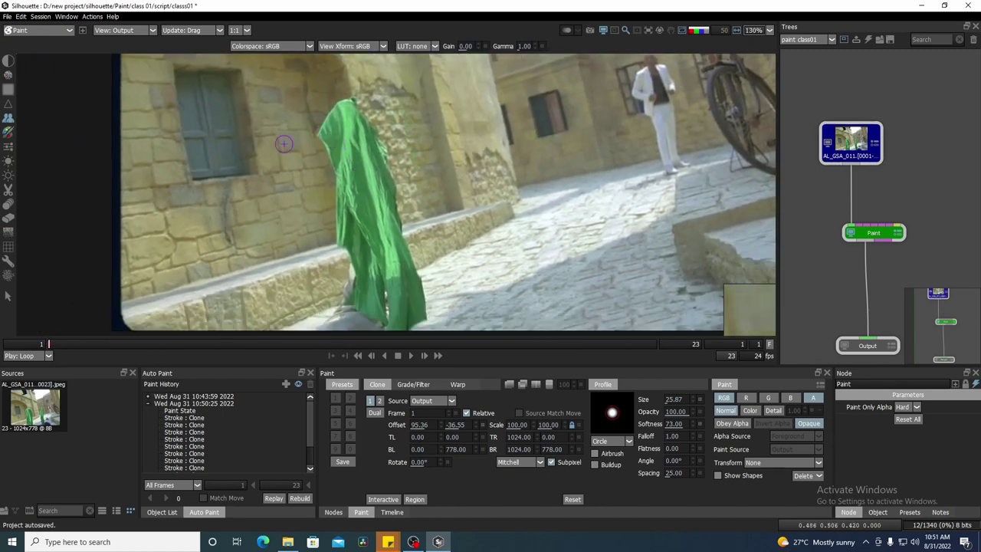
pyautogui.moveTo(394, 292); pyautogui.dragTo(401, 261)
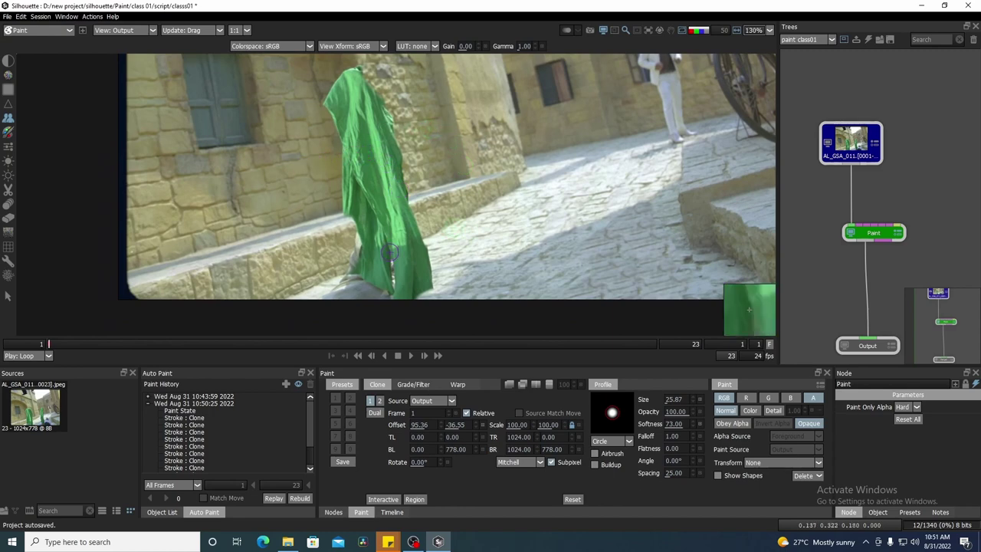
# Step: Clone pavement over the bottom of the green cloth and the foot beside it at clone offset 117.83, -95.31
pyautogui.scroll(4, 414, 285)
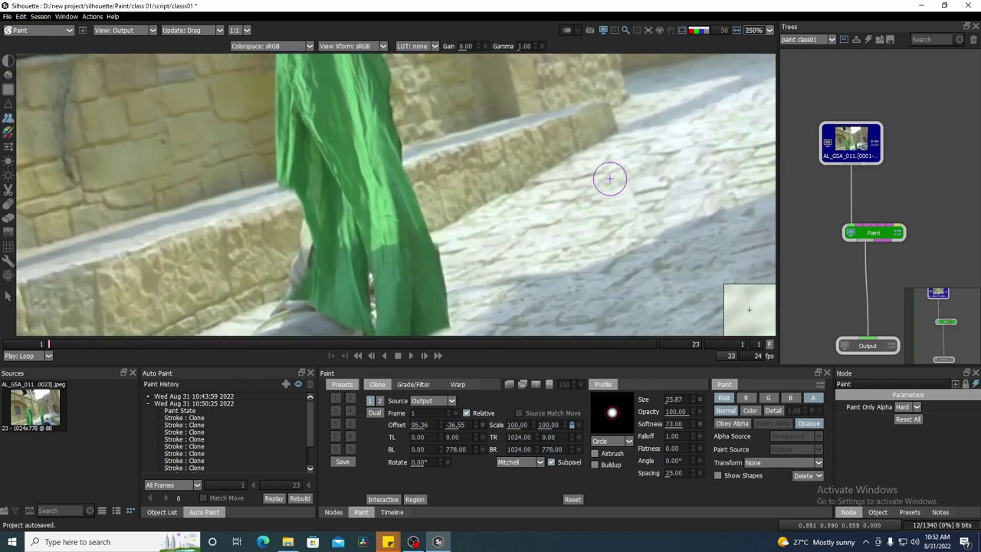
pyautogui.moveTo(516, 238)
pyautogui.mouseDown()
pyautogui.moveTo(386, 292)
pyautogui.moveTo(423, 253)
pyautogui.mouseUp()
pyautogui.scroll(-2, 313, 300)
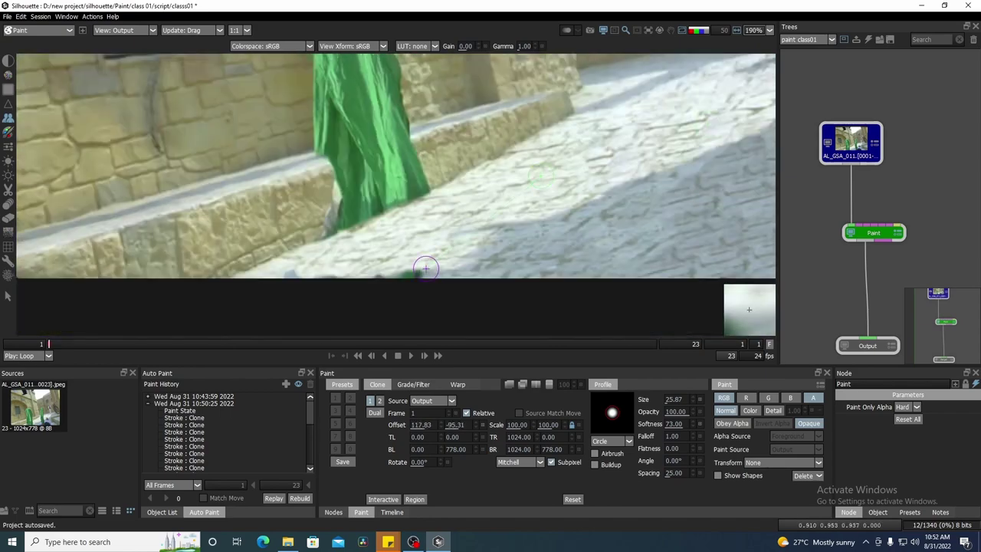
# Step: Rebuild the curb's stone face over the lower green cloth using clone offsets 43.04, -25.50 and -61.37, 25.10
pyautogui.scroll(2, 448, 234)
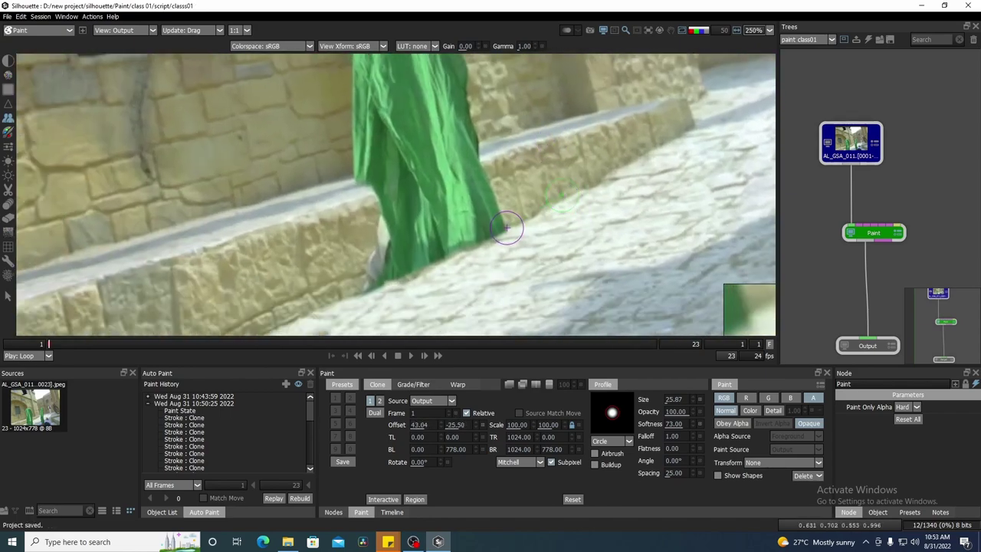
pyautogui.moveTo(464, 241); pyautogui.dragTo(529, 211)
pyautogui.moveTo(521, 207)
pyautogui.mouseDown()
pyautogui.moveTo(489, 223)
pyautogui.moveTo(509, 210)
pyautogui.moveTo(477, 196)
pyautogui.mouseUp()
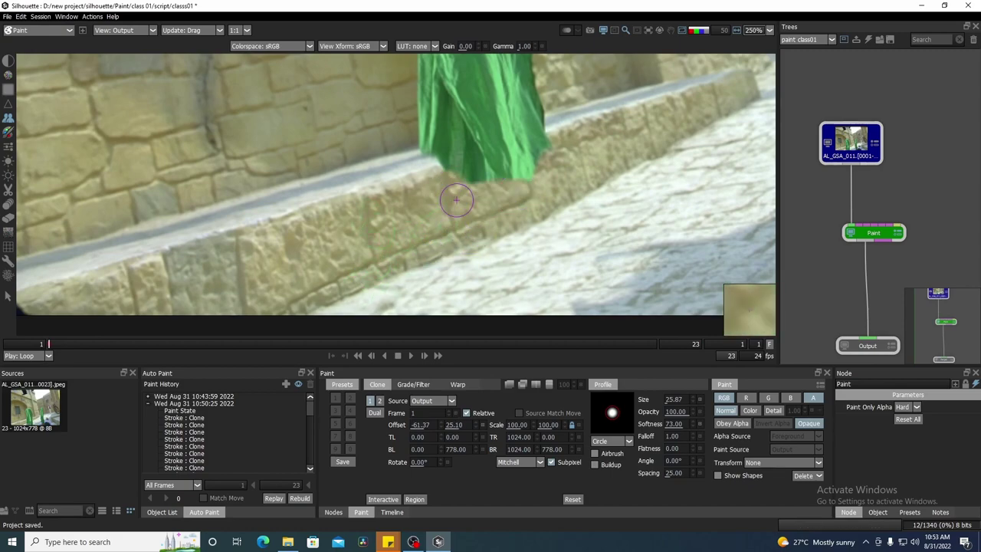
pyautogui.moveTo(558, 146)
pyautogui.mouseDown()
pyautogui.moveTo(529, 153)
pyautogui.moveTo(521, 240)
pyautogui.mouseUp()
pyautogui.scroll(-3, 529, 153)
# Step: Clone the rough stone wall over the right part of the green cloth with brush size 18.54 and clone offset 17.45, -24.30
pyautogui.scroll(5, 464, 95)
pyautogui.moveTo(461, 95)
pyautogui.mouseDown()
pyautogui.moveTo(476, 224)
pyautogui.moveTo(483, 157)
pyautogui.mouseUp()
pyautogui.moveTo(483, 157)
pyautogui.mouseDown()
pyautogui.moveTo(484, 217)
pyautogui.moveTo(485, 194)
pyautogui.moveTo(512, 229)
pyautogui.mouseUp()
pyautogui.scroll(-1, 495, 153)
pyautogui.scroll(-1, 512, 230)
pyautogui.moveTo(512, 199); pyautogui.dragTo(543, 273)
pyautogui.scroll(-3, 548, 270)
pyautogui.scroll(5, 559, 153)
pyautogui.moveTo(559, 153); pyautogui.dragTo(521, 192)
pyautogui.moveTo(502, 149)
pyautogui.mouseDown()
pyautogui.moveTo(474, 189)
pyautogui.moveTo(498, 270)
pyautogui.mouseUp()
pyautogui.moveTo(498, 271); pyautogui.dragTo(475, 165)
pyautogui.moveTo(471, 251); pyautogui.dragTo(452, 188)
pyautogui.moveTo(454, 187); pyautogui.dragTo(454, 229)
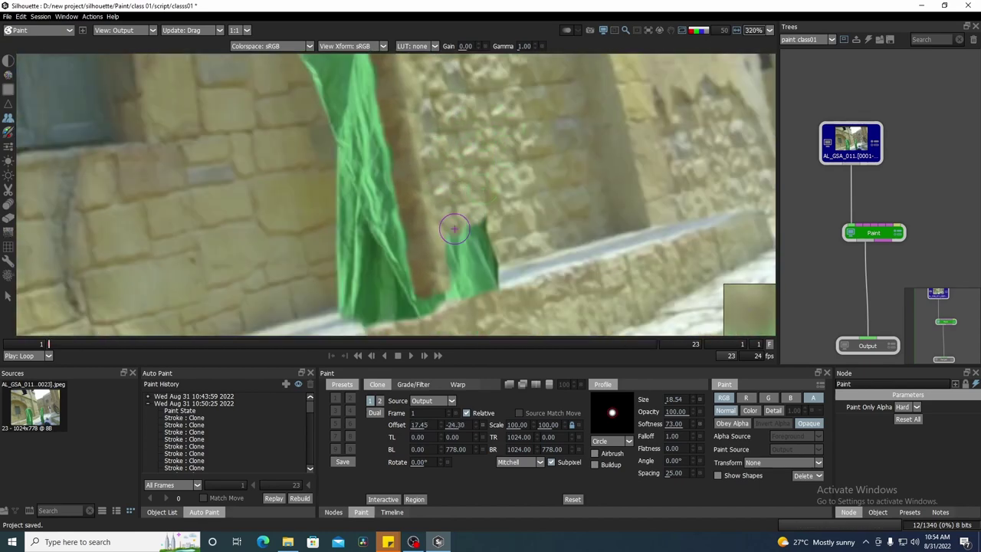
# Step: Extend the curb's light top ledge over the green remnant with brush size 11.99 and clone offset 14.82, -3.70
pyautogui.scroll(1, 455, 280)
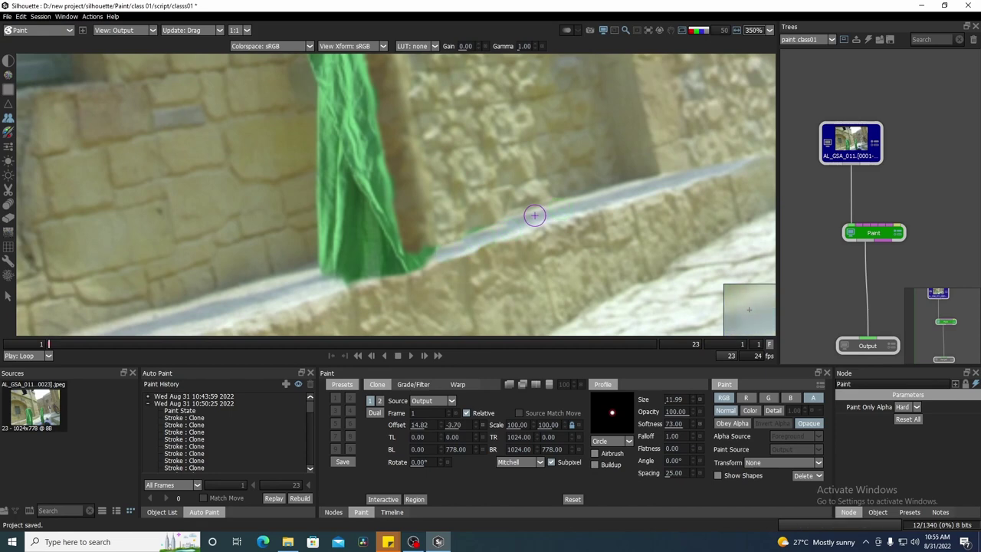
pyautogui.scroll(-7, 537, 219)
pyautogui.scroll(5, 482, 145)
# Step: Clone the shaded wall corner down over the green cloth with brush size 16.97 and clone offset -9.25, -49.83
pyautogui.moveTo(482, 145); pyautogui.dragTo(479, 115)
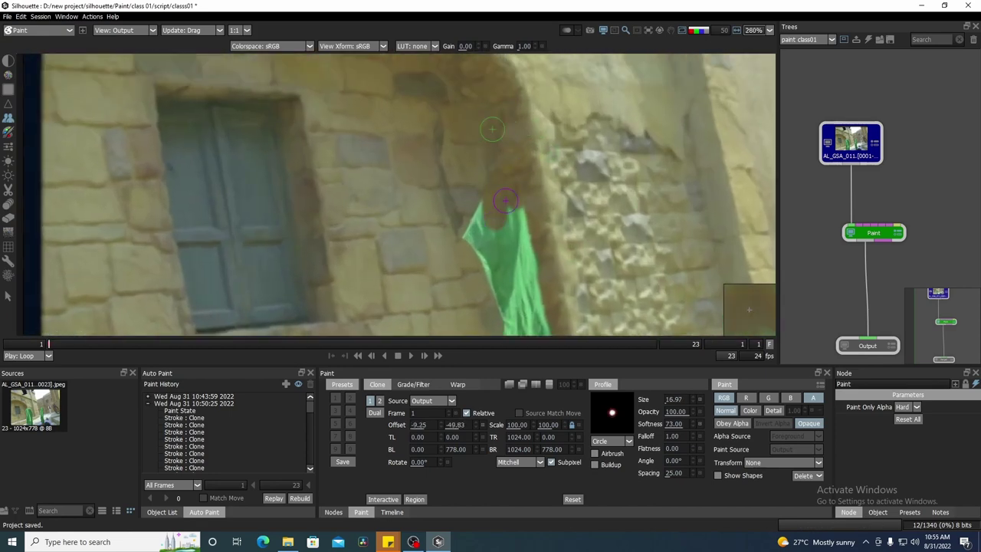
pyautogui.scroll(-1, 502, 231)
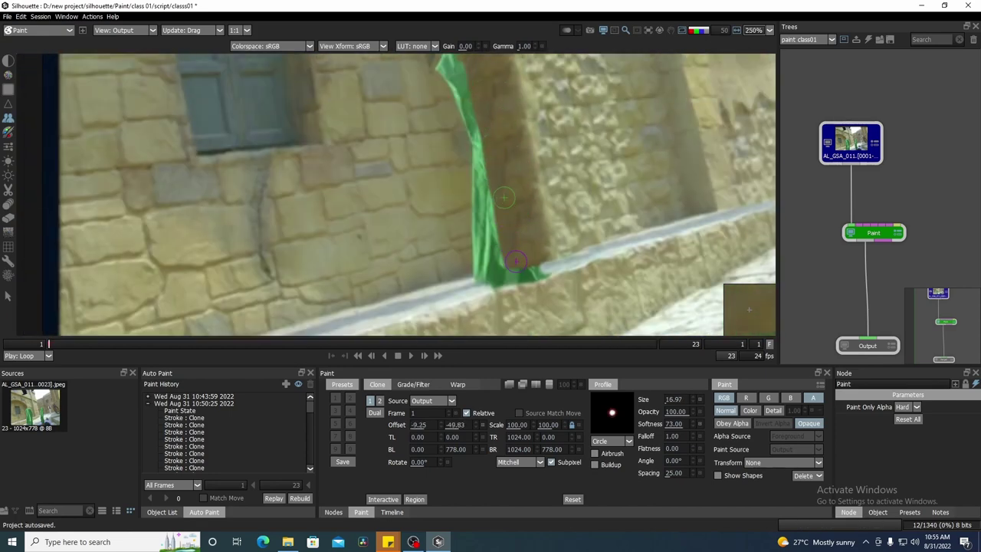
pyautogui.scroll(-7, 540, 268)
pyautogui.scroll(7, 510, 162)
# Step: Clone the window wall's stones over the green strip's left edge and extend the ledge beneath it at clone offset -32.65, 9.62
pyautogui.moveTo(463, 233); pyautogui.dragTo(415, 206)
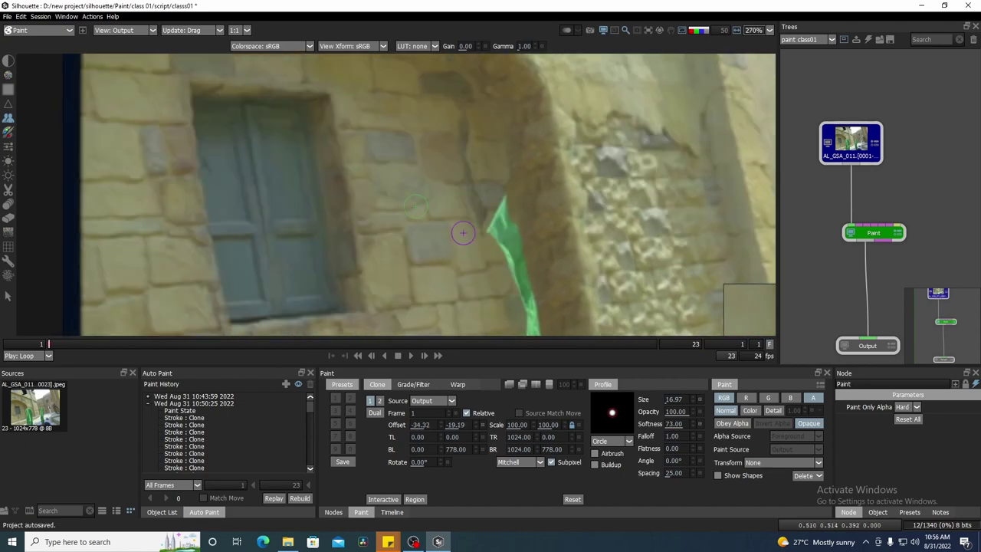
pyautogui.scroll(-1, 472, 255)
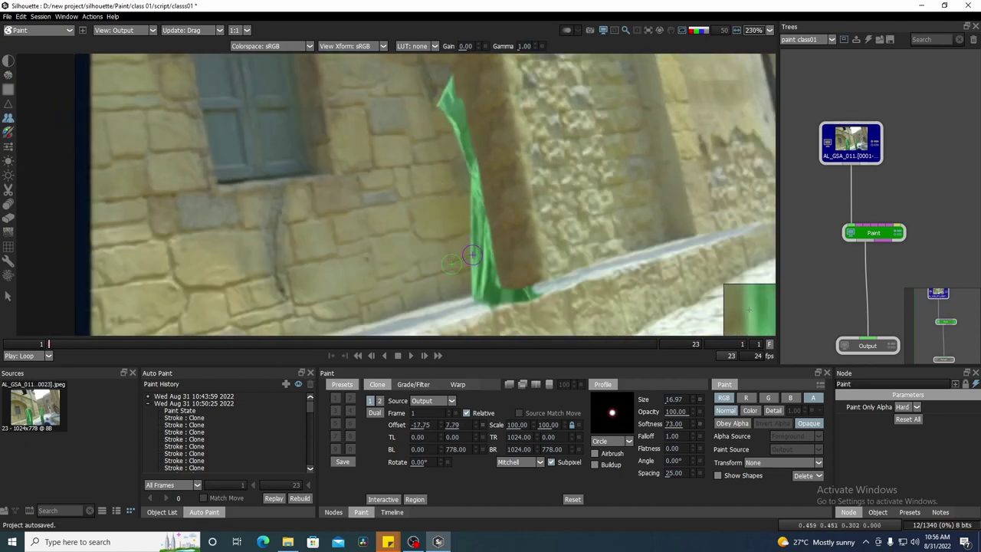
pyautogui.scroll(2, 495, 272)
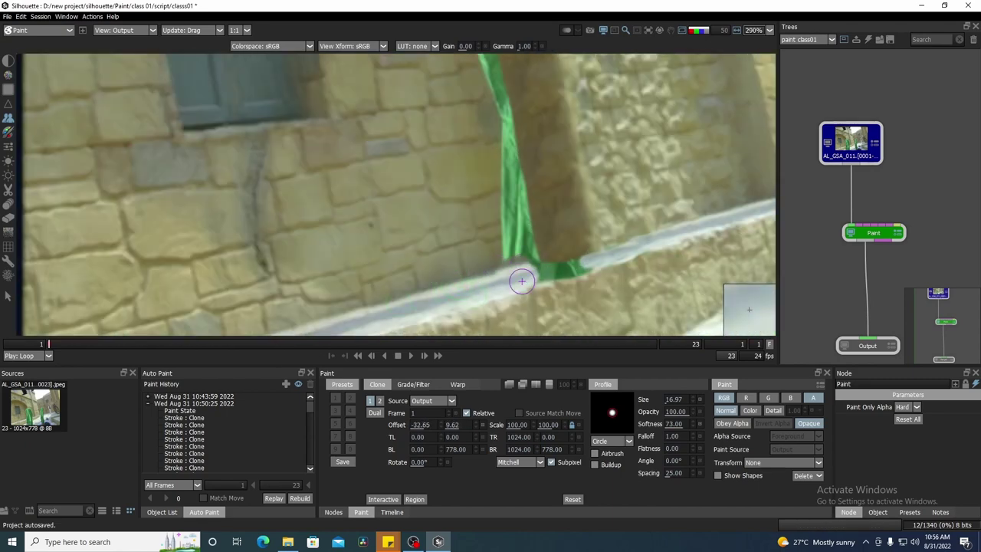
pyautogui.scroll(-2, 545, 129)
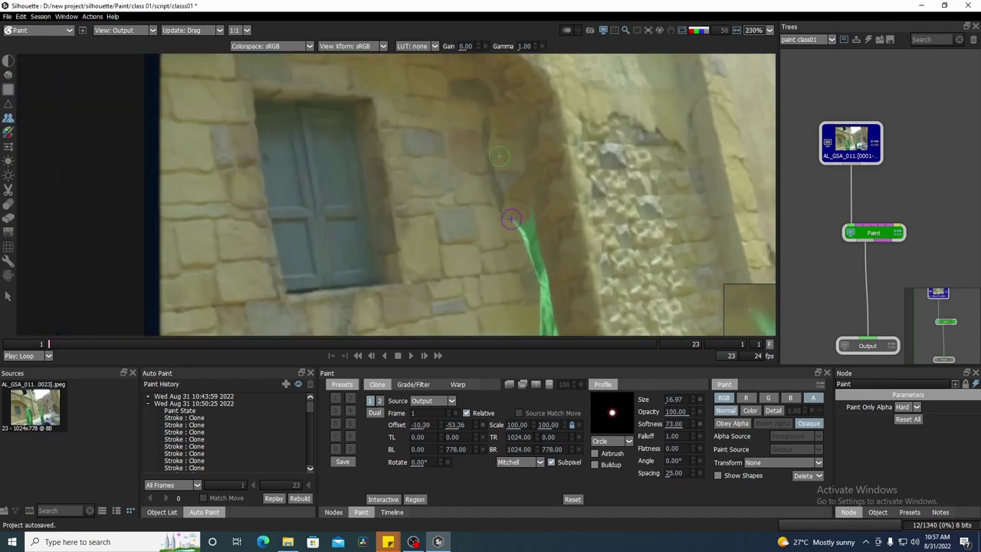
pyautogui.scroll(-1, 486, 153)
# Step: Cover the last green strip with wall texture and blend the corner with brush size 19.81 and clone offset -10.90, -85.33
pyautogui.moveTo(485, 122)
pyautogui.mouseDown()
pyautogui.moveTo(523, 248)
pyautogui.moveTo(524, 287)
pyautogui.mouseUp()
pyautogui.scroll(-3, 521, 285)
pyautogui.scroll(3, 494, 88)
pyautogui.moveTo(495, 174); pyautogui.dragTo(506, 267)
pyautogui.moveTo(506, 267); pyautogui.dragTo(513, 274)
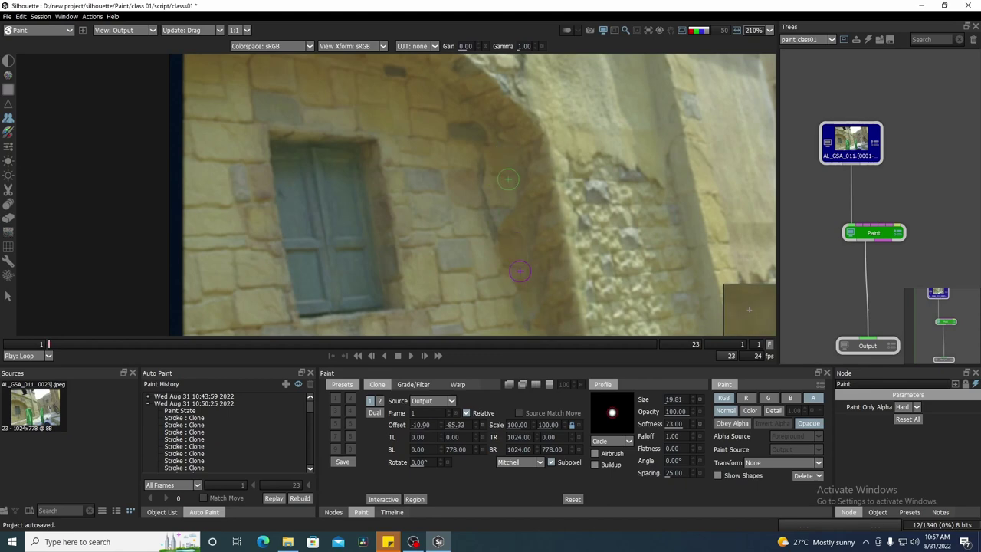
pyautogui.scroll(-6, 517, 244)
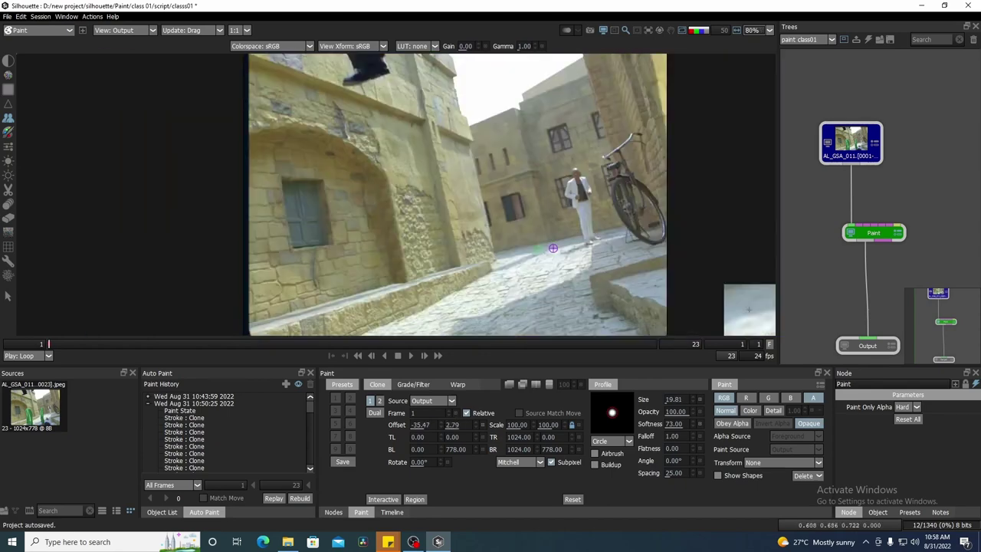
pyautogui.moveTo(474, 176)
pyautogui.mouseDown()
pyautogui.moveTo(495, 177)
pyautogui.moveTo(469, 207)
pyautogui.moveTo(461, 169)
pyautogui.mouseUp()
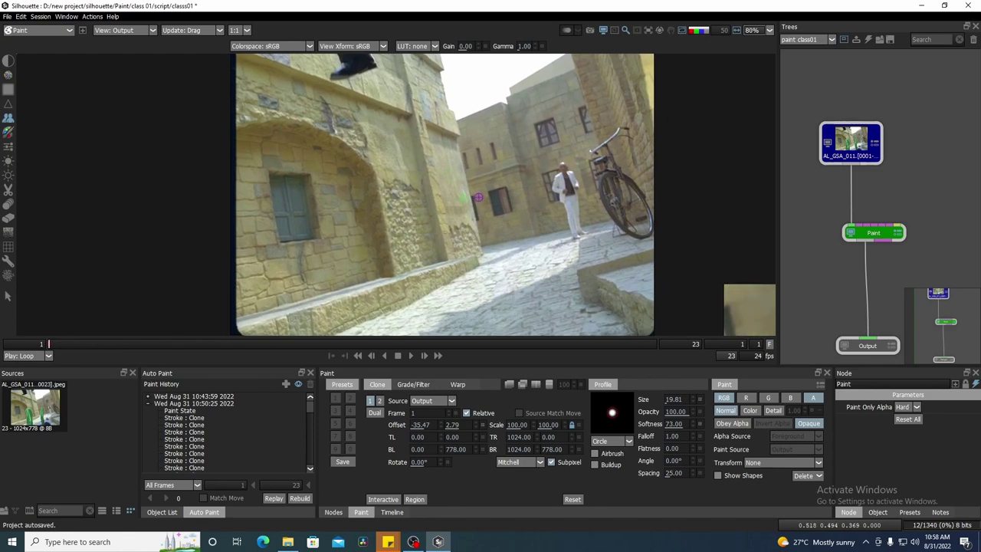
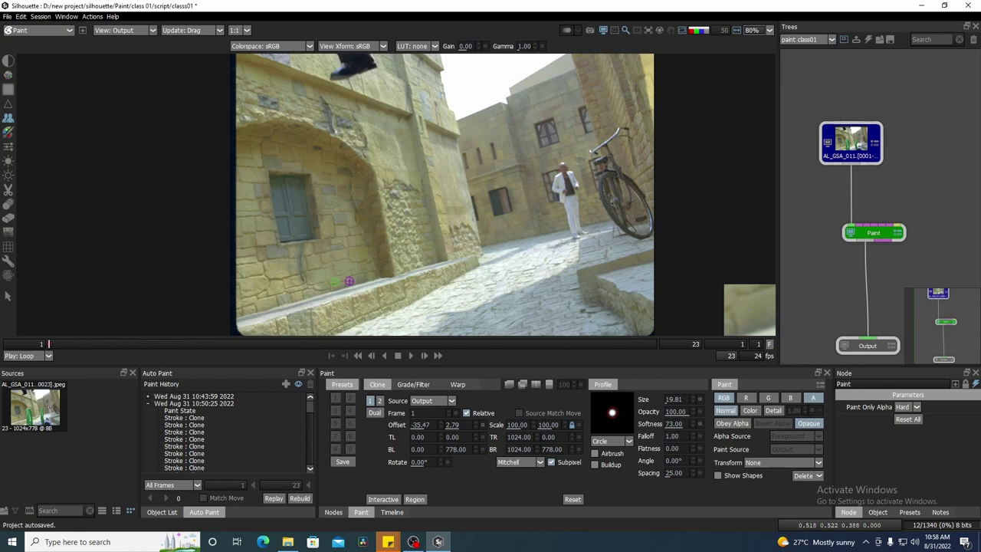
pyautogui.moveTo(472, 234)
pyautogui.mouseDown()
pyautogui.moveTo(499, 252)
pyautogui.moveTo(442, 246)
pyautogui.moveTo(465, 244)
pyautogui.mouseUp()
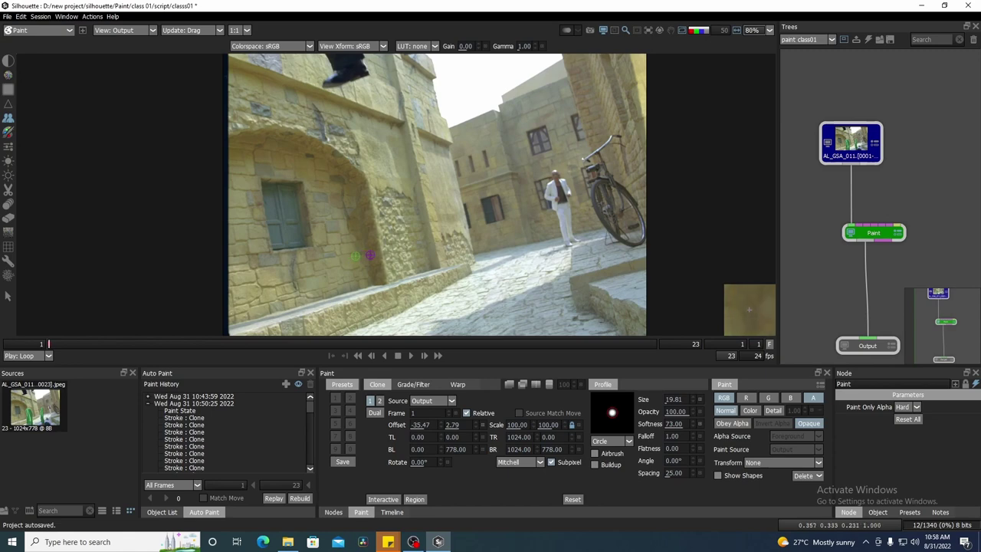
pyautogui.moveTo(416, 204); pyautogui.dragTo(416, 210)
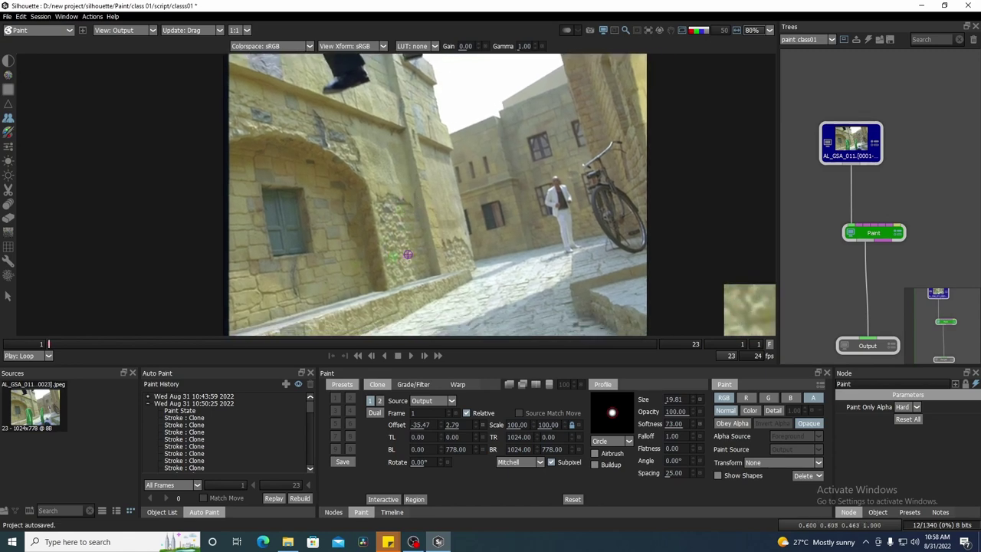
pyautogui.moveTo(511, 108); pyautogui.dragTo(452, 120)
# Step: Check the source clip's file format in its node parameters and set the Output node's format to JPEG
pyautogui.moveTo(922, 181); pyautogui.dragTo(915, 141)
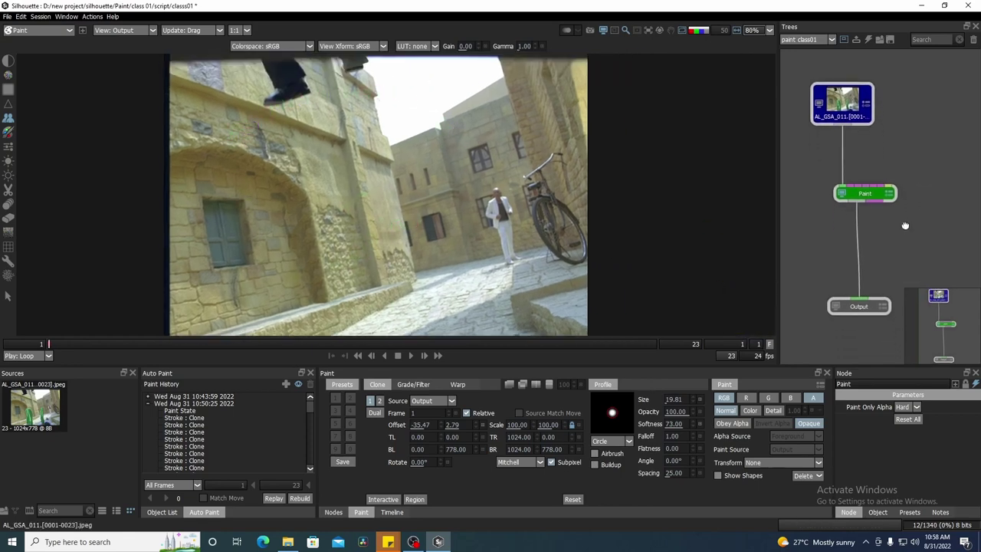
pyautogui.click(861, 308)
pyautogui.moveTo(867, 366); pyautogui.dragTo(866, 323)
pyautogui.moveTo(801, 395); pyautogui.dragTo(712, 394)
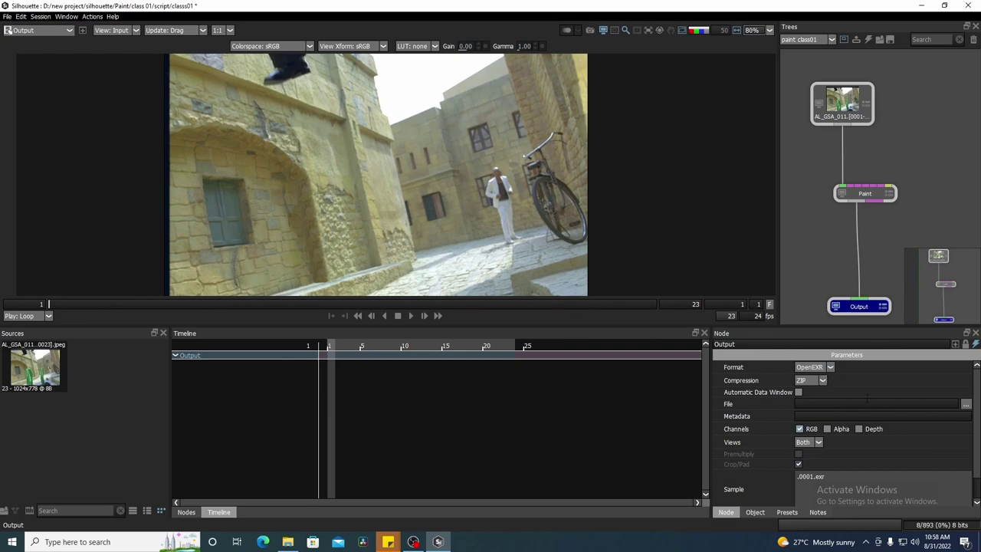
pyautogui.click(843, 114)
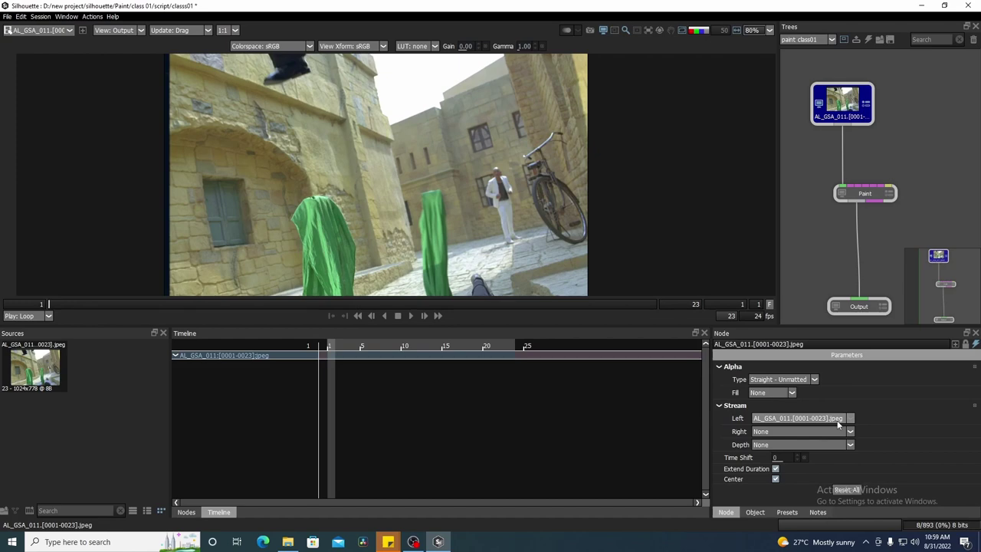
pyautogui.click(859, 307)
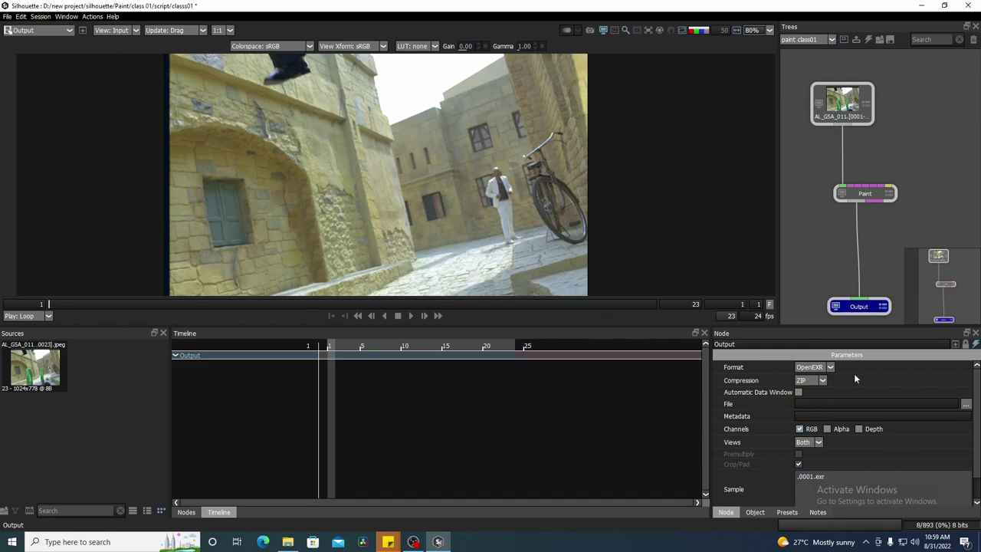
pyautogui.click(830, 368)
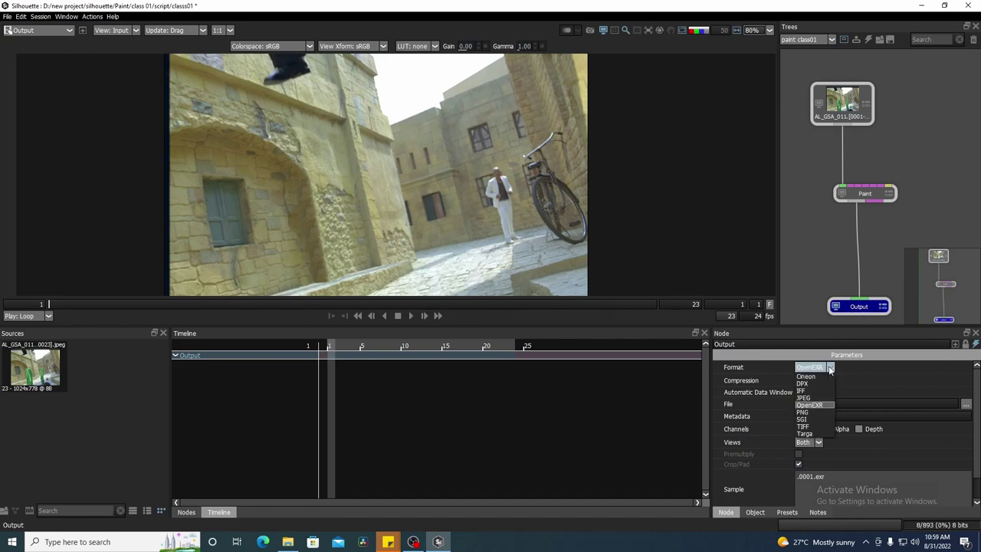
pyautogui.click(803, 398)
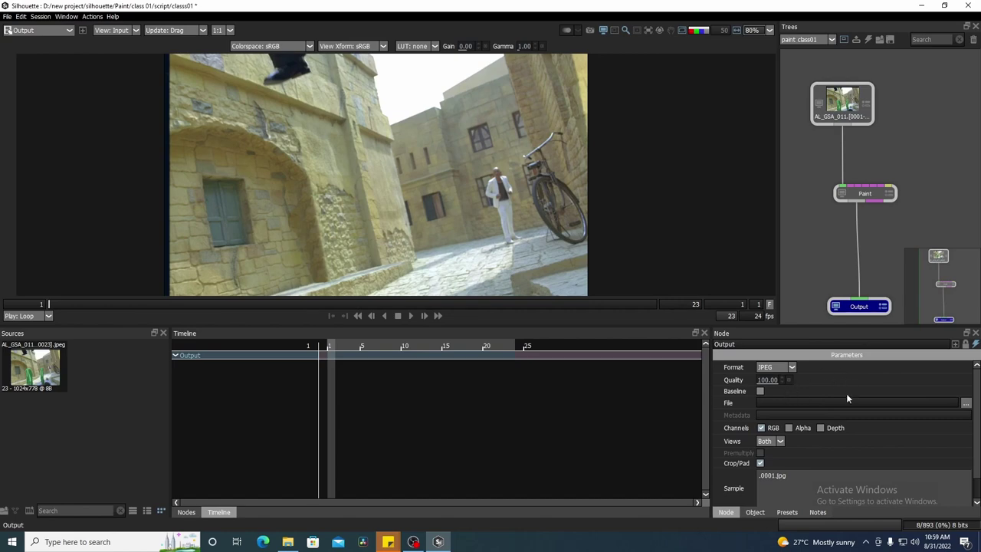
# Step: Set the Output node's file path to FRAME 01 in the still folder of class 01
pyautogui.click(966, 403)
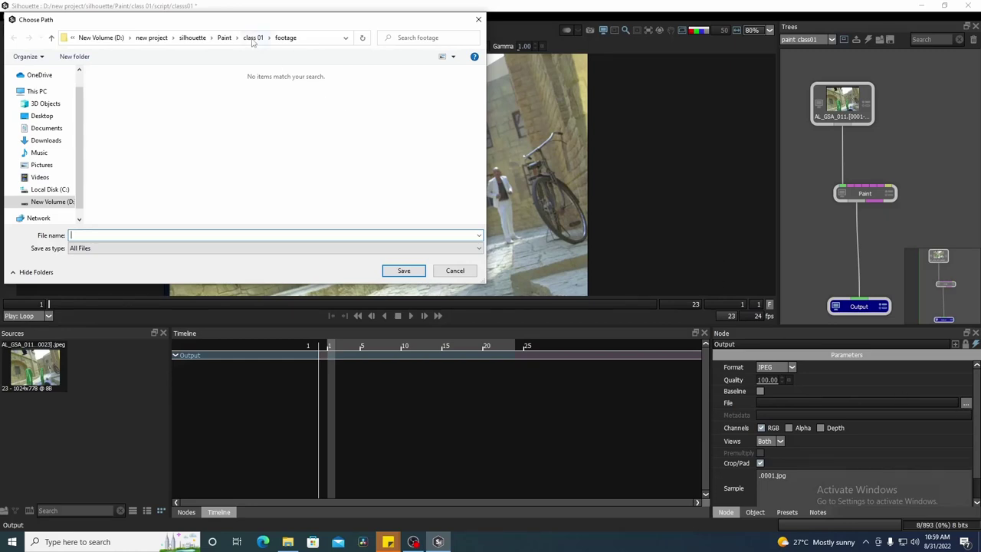
pyautogui.click(254, 37)
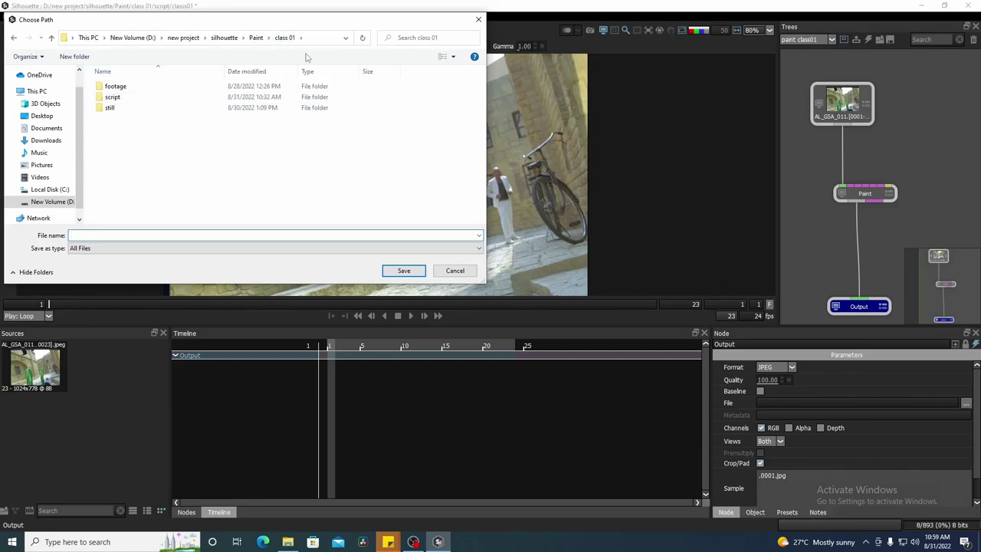
pyautogui.doubleClick(115, 108)
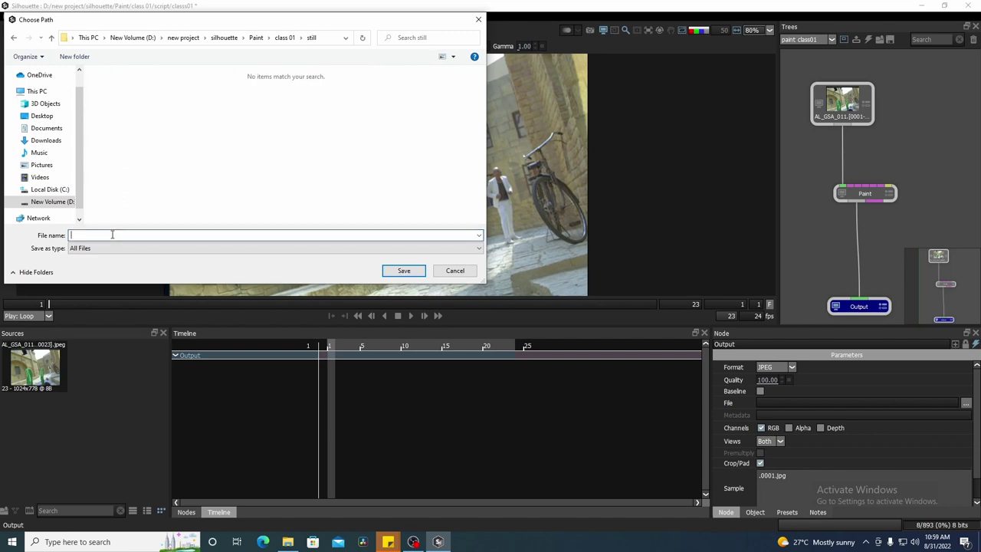
pyautogui.moveTo(167, 25); pyautogui.dragTo(422, 80)
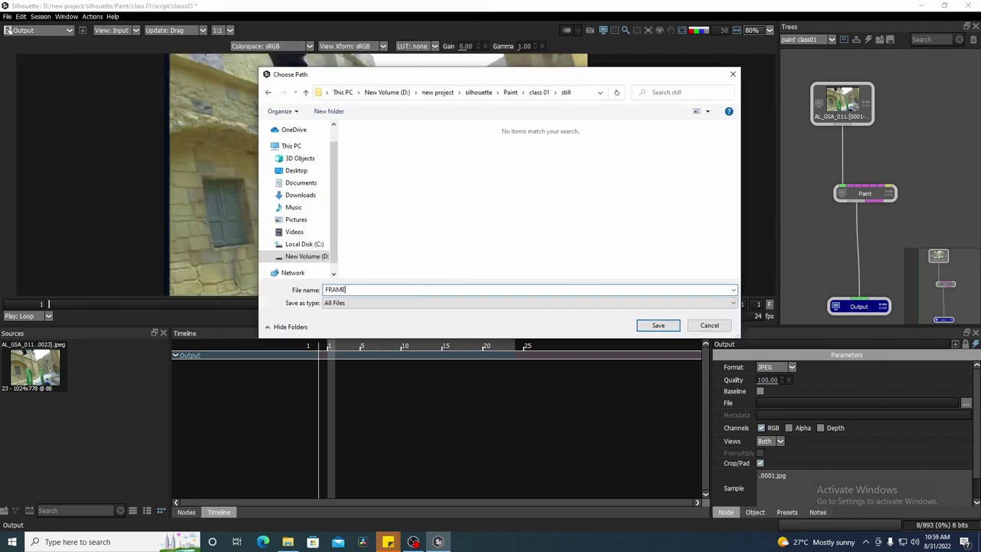
pyautogui.click(658, 326)
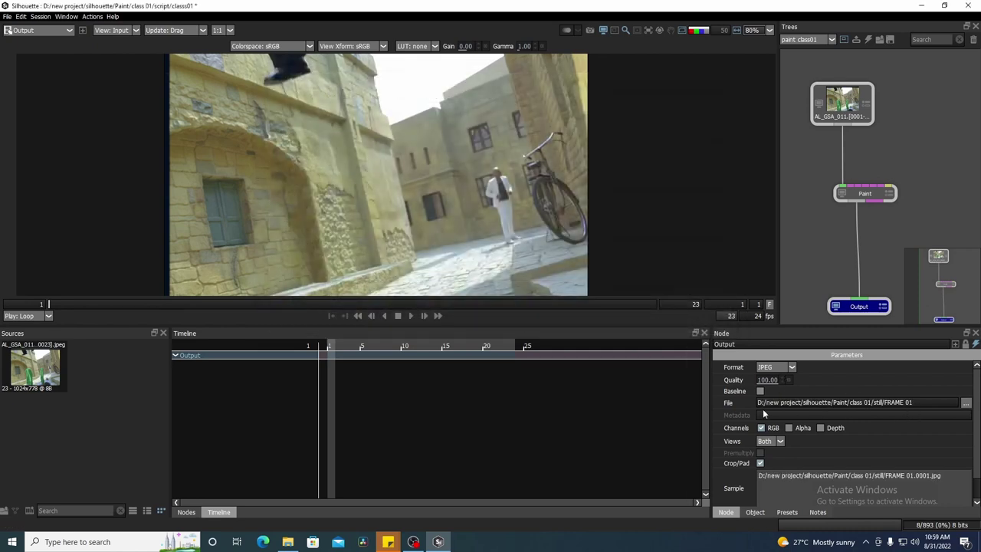
# Step: Render the Output node with the range set to Current Frame
pyautogui.scroll(-1, 930, 450)
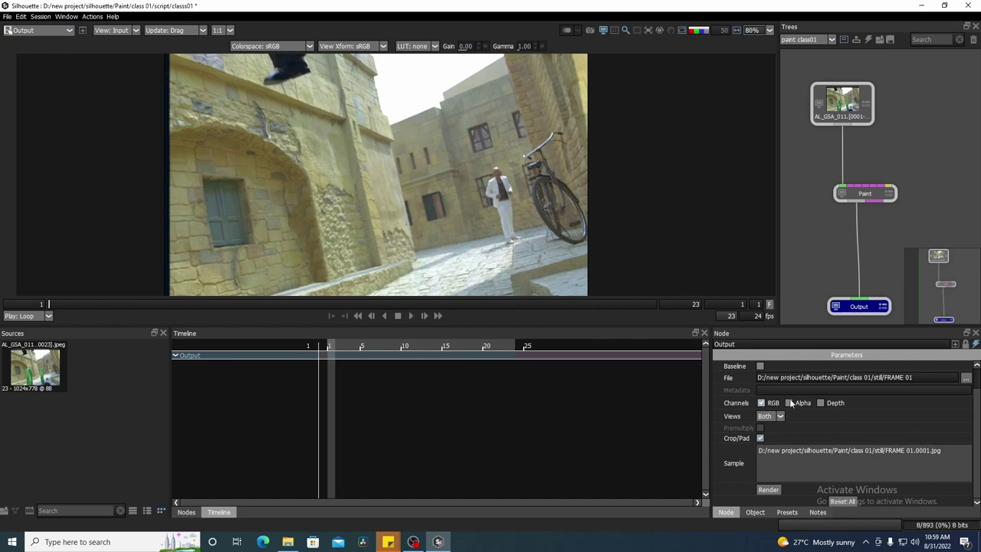
pyautogui.click(768, 490)
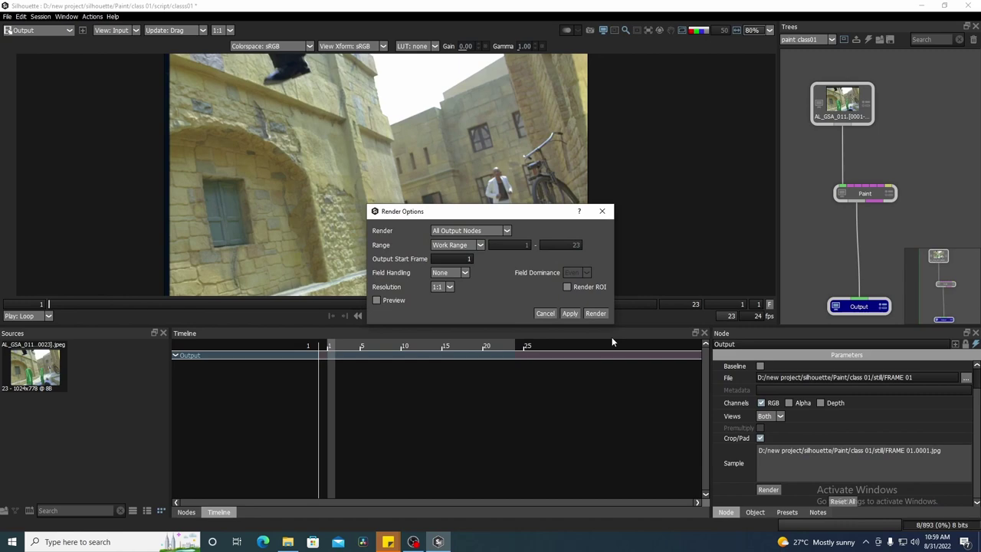
pyautogui.click(480, 246)
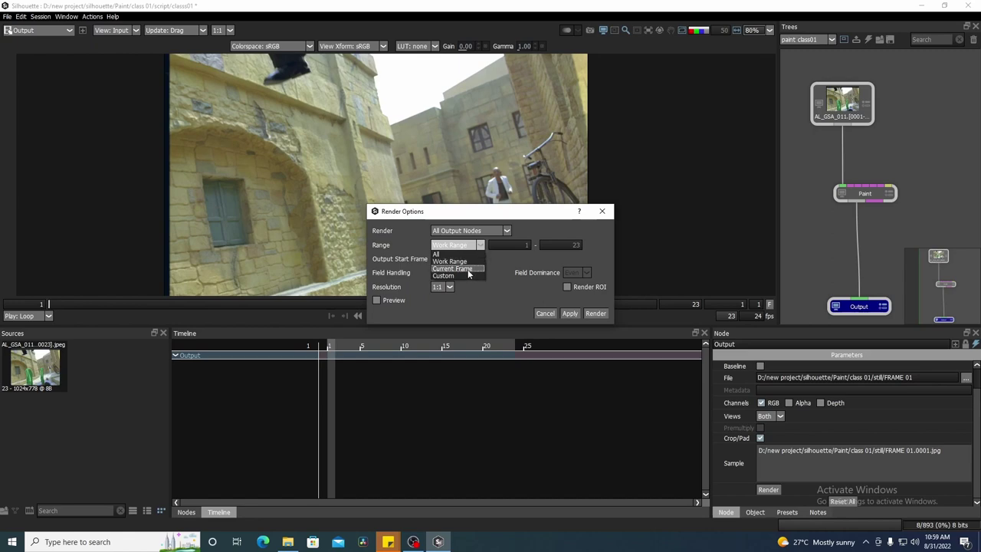
pyautogui.click(458, 268)
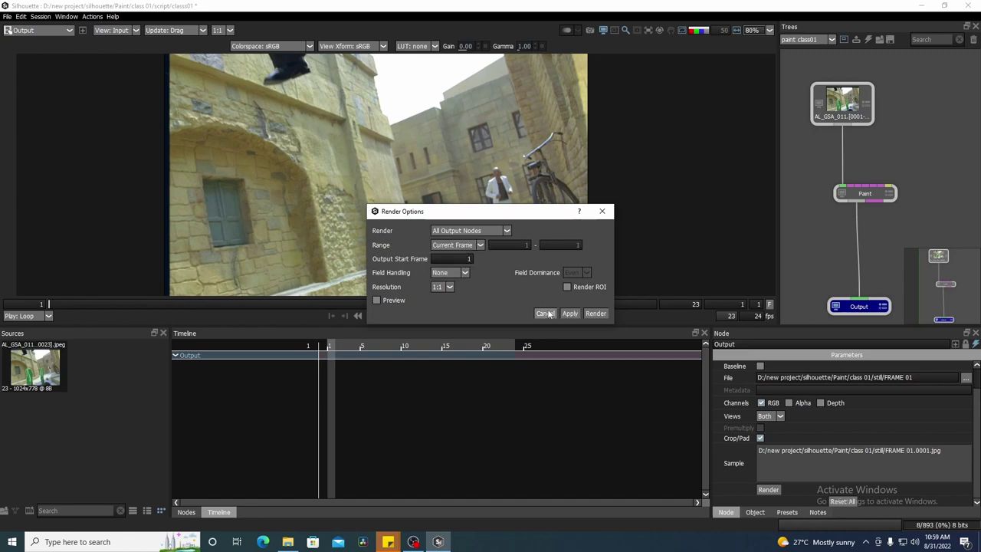
pyautogui.click(595, 314)
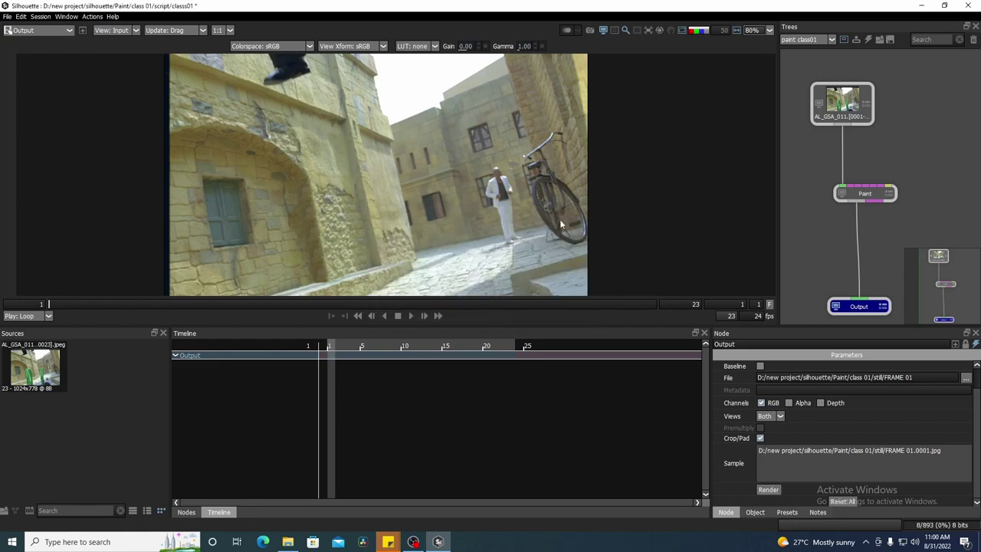
# Step: Switch to File Explorer and open the rendered FRAME 01.0001 image in the class 01 still folder
pyautogui.moveTo(287, 542)
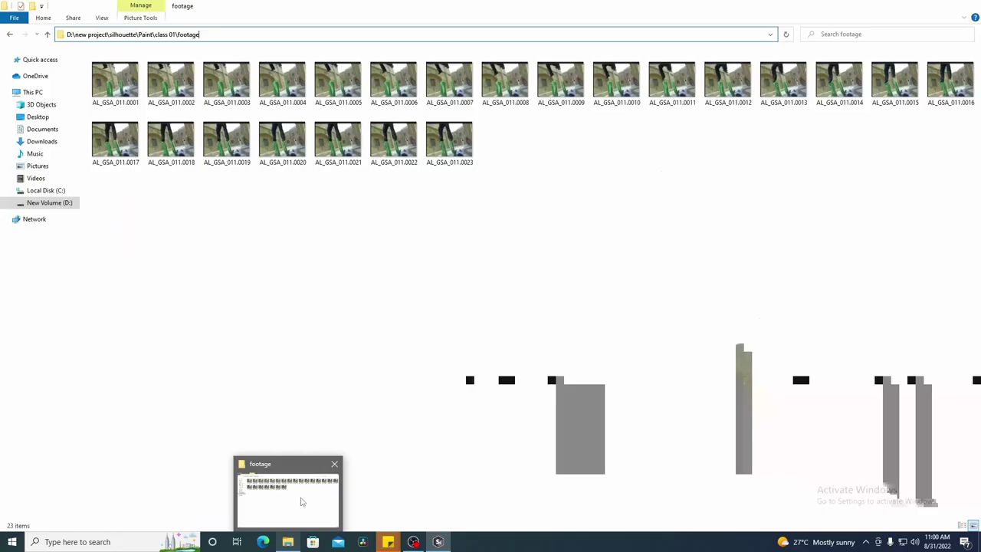
pyautogui.click(301, 502)
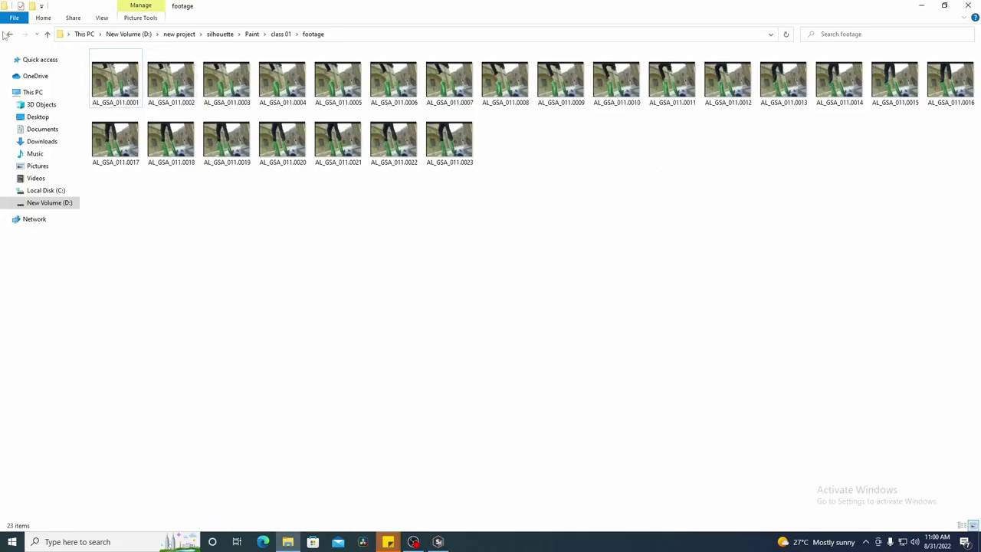
pyautogui.click(10, 34)
pyautogui.doubleClick(117, 91)
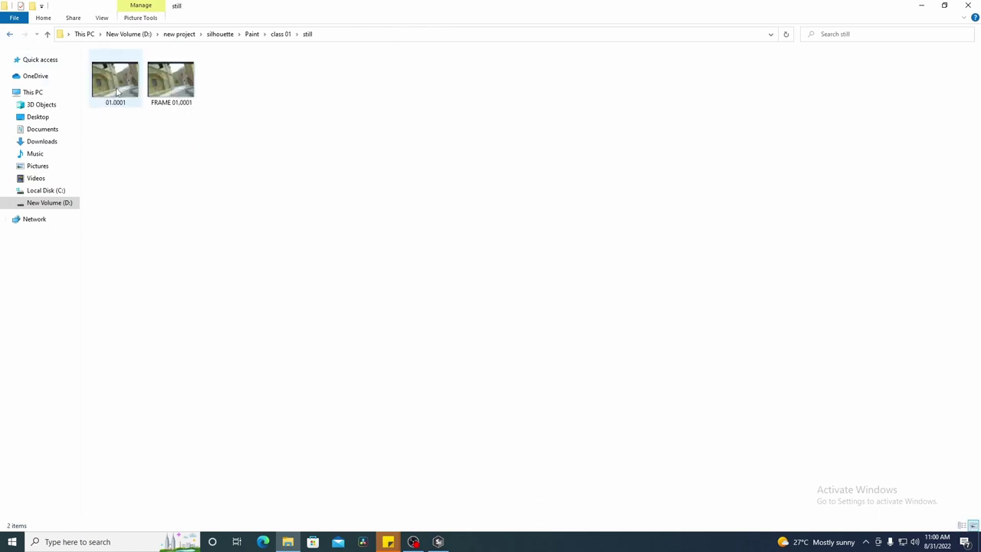
pyautogui.doubleClick(169, 76)
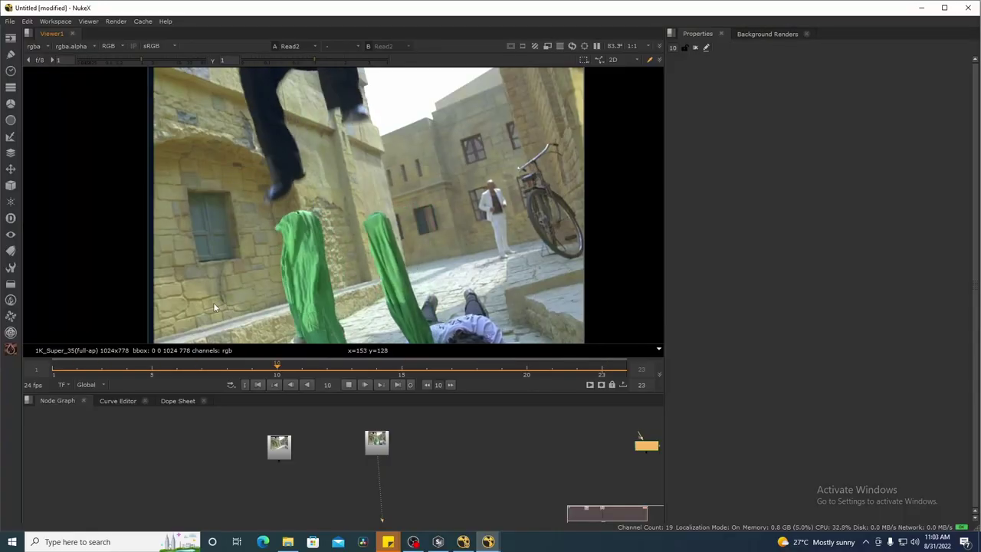
# Step: Stop playback in NukeX and compare the painted still in Read1 with the original footage in Read2
pyautogui.click(349, 386)
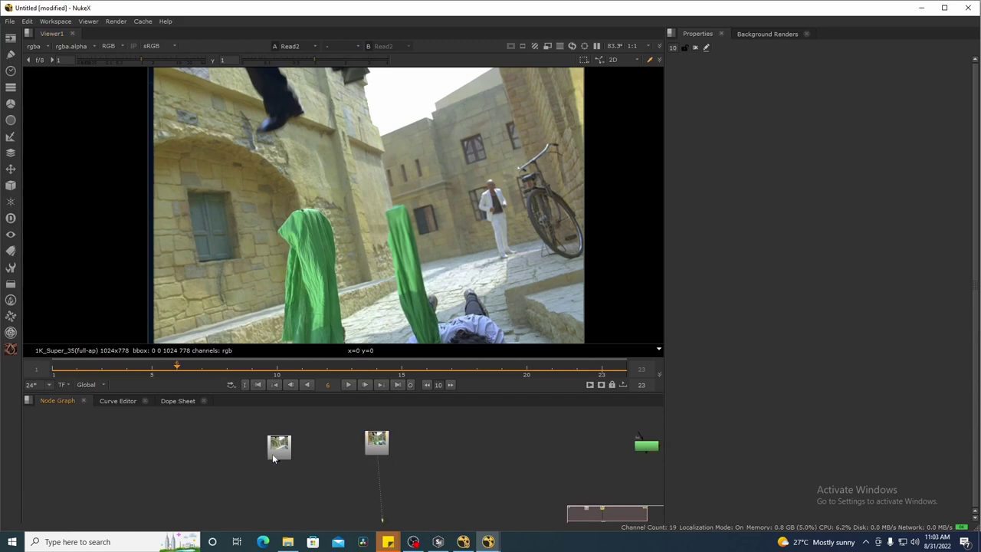
pyautogui.moveTo(353, 251); pyautogui.dragTo(320, 236)
pyautogui.press('1')
pyautogui.moveTo(332, 219); pyautogui.dragTo(367, 232)
pyautogui.press('2')
pyautogui.press('1')
pyautogui.moveTo(489, 288); pyautogui.dragTo(451, 262)
pyautogui.scroll(-1, 450, 257)
pyautogui.press('2')
pyautogui.press('1')
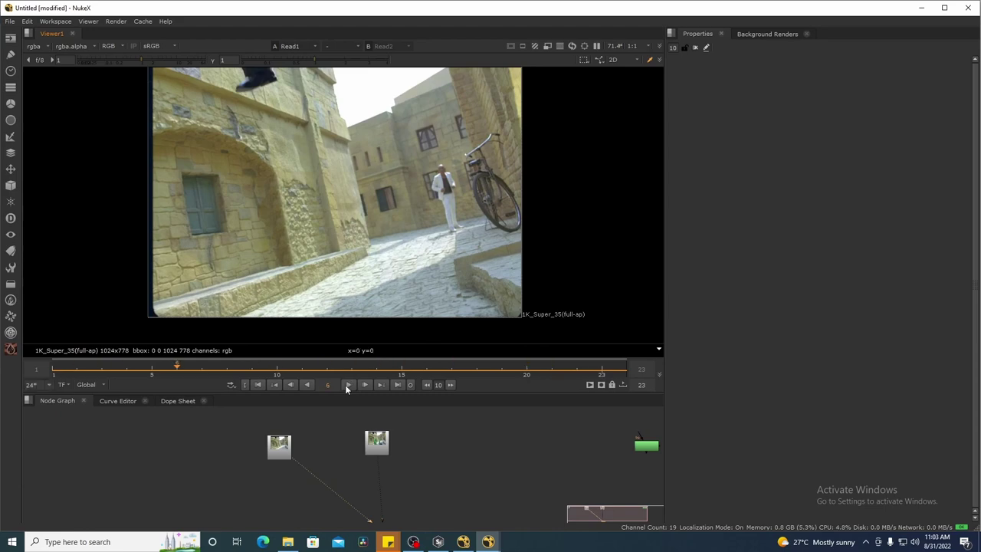
pyautogui.press('2')
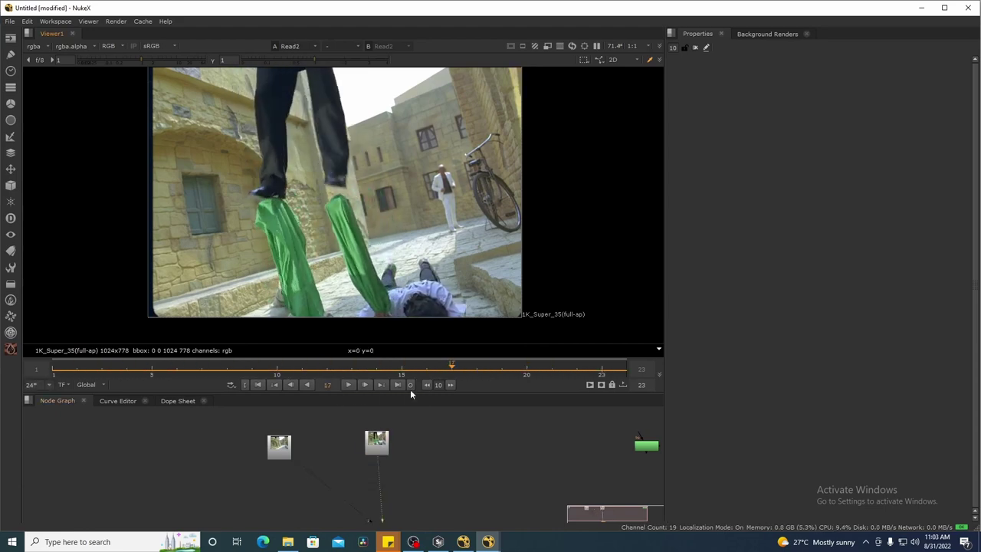
# Step: Set the project's full size format to 1K_Super_35(full-ap) 1024x778 to match the footage and close the settings
pyautogui.moveTo(373, 165); pyautogui.dragTo(378, 186)
pyautogui.moveTo(501, 146); pyautogui.dragTo(278, 274)
pyautogui.moveTo(559, 148); pyautogui.dragTo(463, 188)
pyautogui.scroll(4, 512, 138)
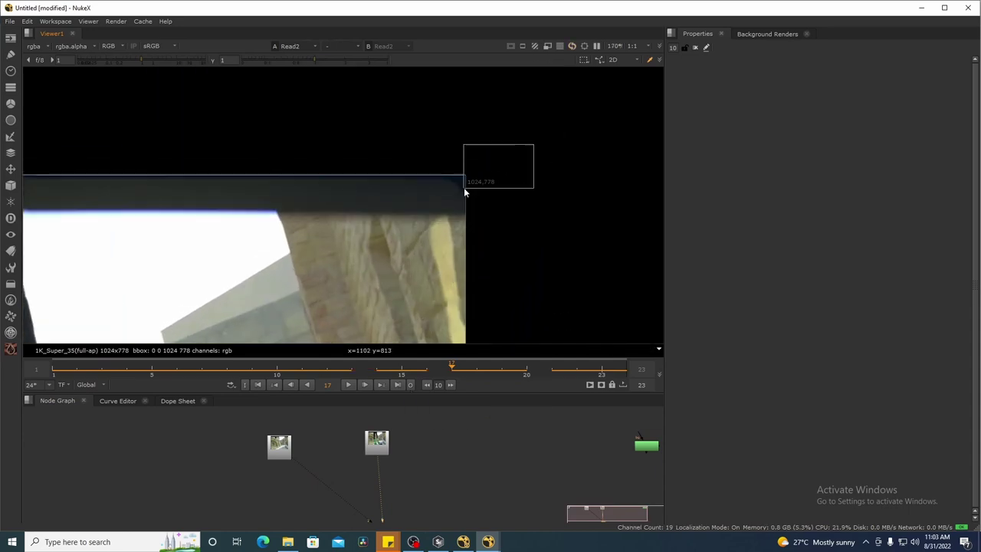
pyautogui.moveTo(502, 460); pyautogui.dragTo(484, 452)
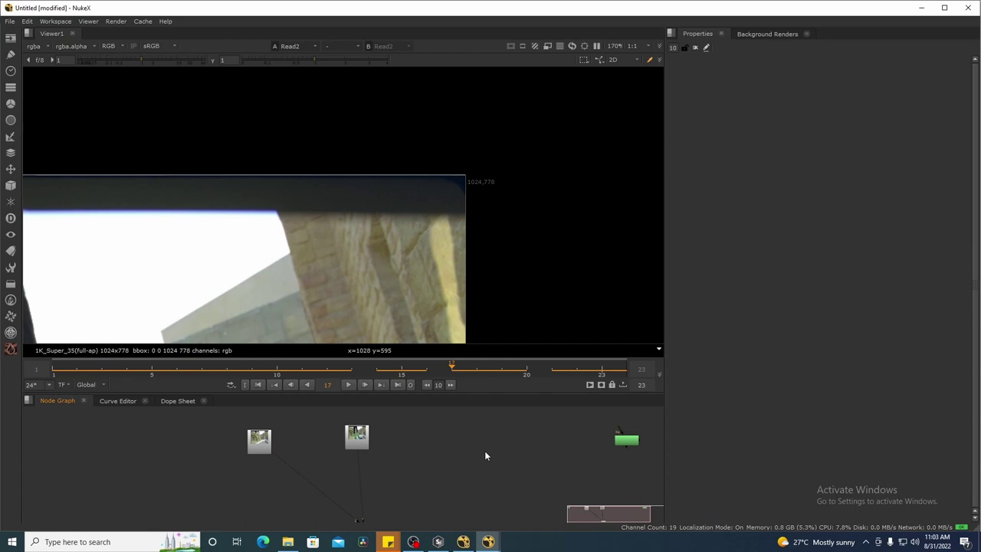
pyautogui.press('s')
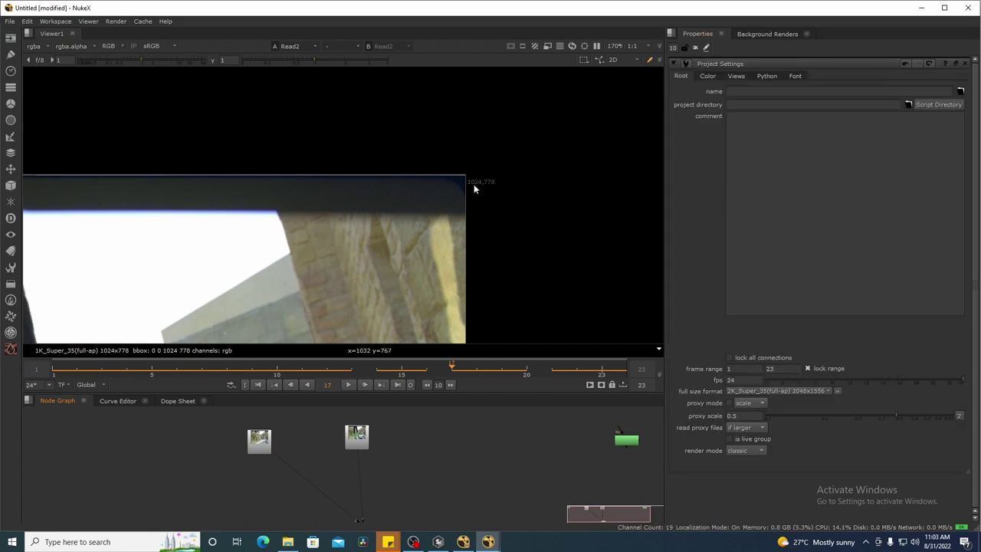
pyautogui.click(812, 392)
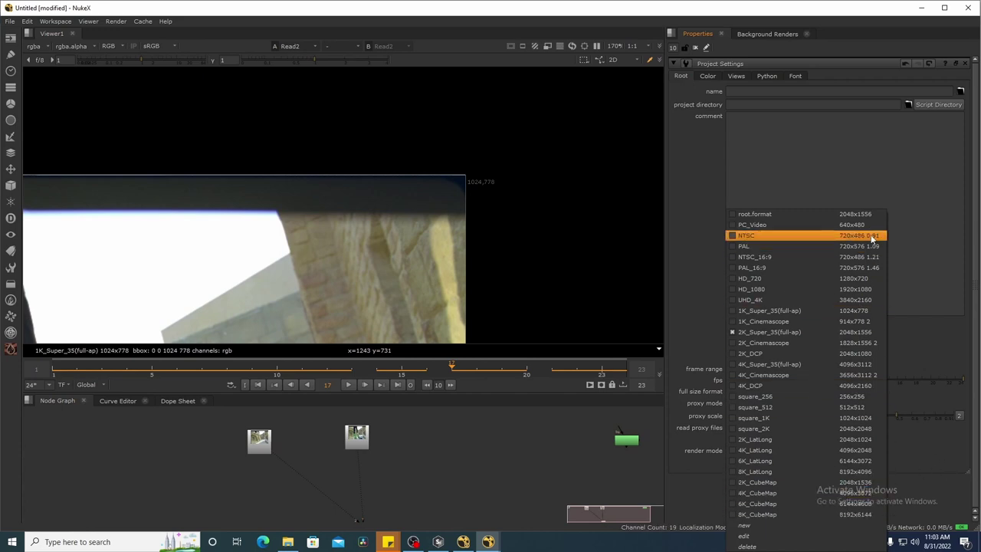
pyautogui.click(867, 312)
pyautogui.moveTo(443, 253); pyautogui.dragTo(560, 172)
pyautogui.scroll(-3, 542, 214)
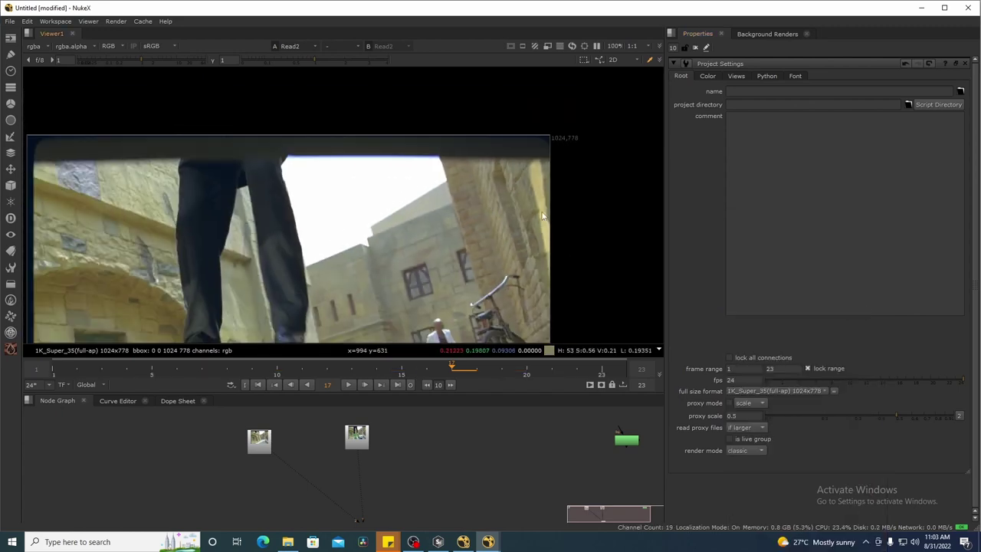
pyautogui.moveTo(542, 215); pyautogui.dragTo(562, 173)
pyautogui.click(696, 49)
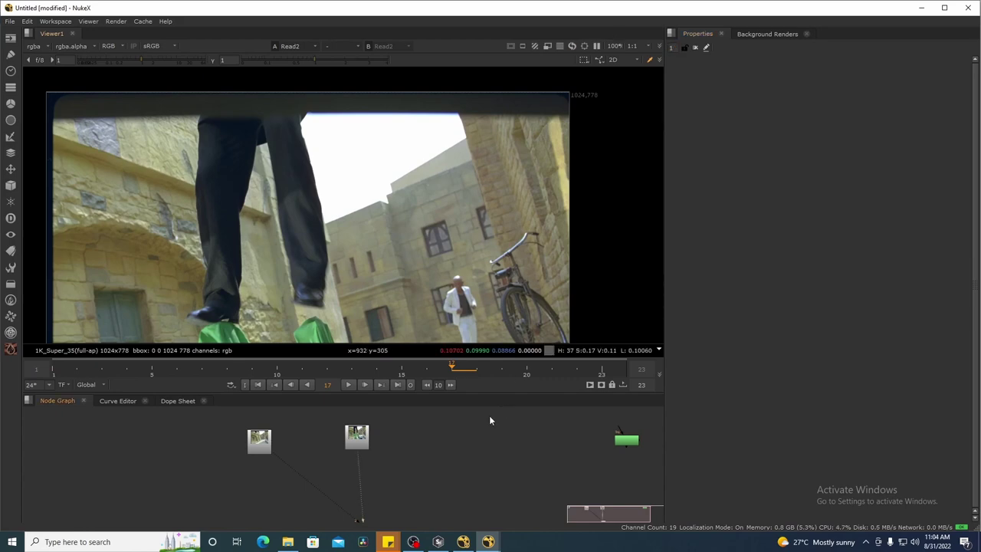
# Step: Switch to the workspace with the properties above the node graph, and move the Viewer1 node farther below the two Read nodes
pyautogui.hotkey('shift', 'F1')
pyautogui.moveTo(489, 415); pyautogui.dragTo(502, 260)
pyautogui.moveTo(901, 345); pyautogui.dragTo(837, 352)
pyautogui.scroll(4, 808, 346)
pyautogui.scroll(-4, 836, 353)
pyautogui.moveTo(865, 449); pyautogui.dragTo(841, 516)
pyautogui.moveTo(381, 307); pyautogui.dragTo(369, 298)
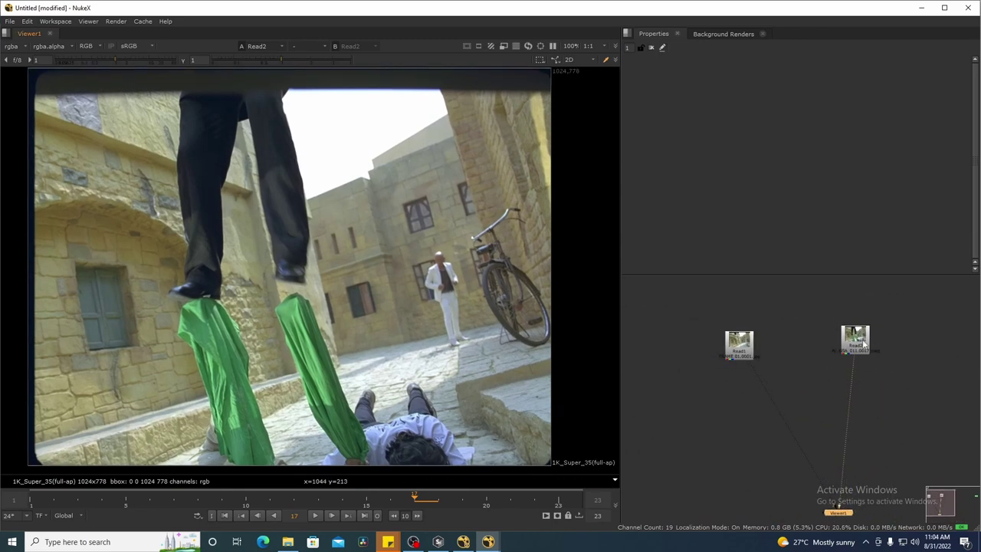
pyautogui.moveTo(413, 253); pyautogui.dragTo(438, 264)
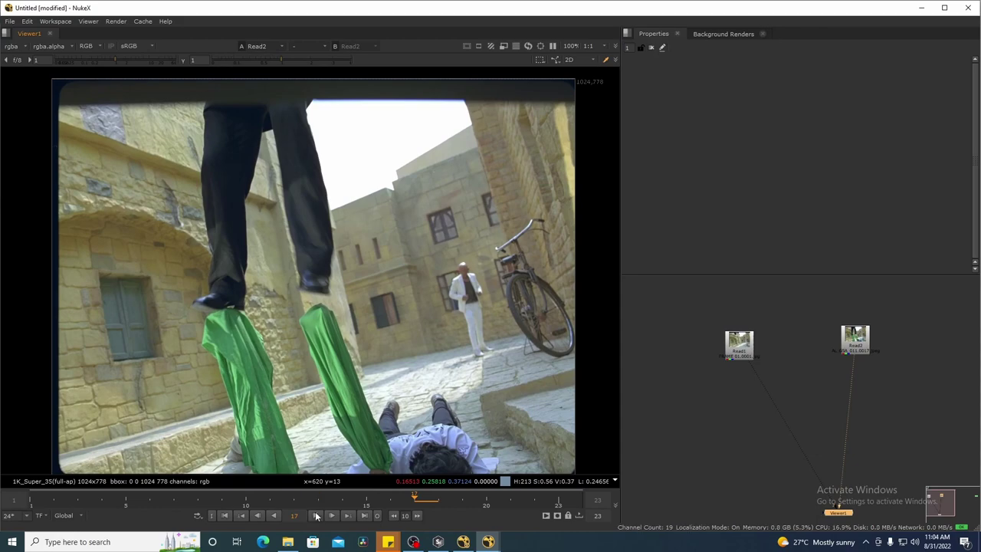
# Step: Play and scrub the original Read2 footage to review the jump over the green cloths, and return to frame 1
pyautogui.click(316, 516)
pyautogui.moveTo(510, 213); pyautogui.dragTo(83, 471)
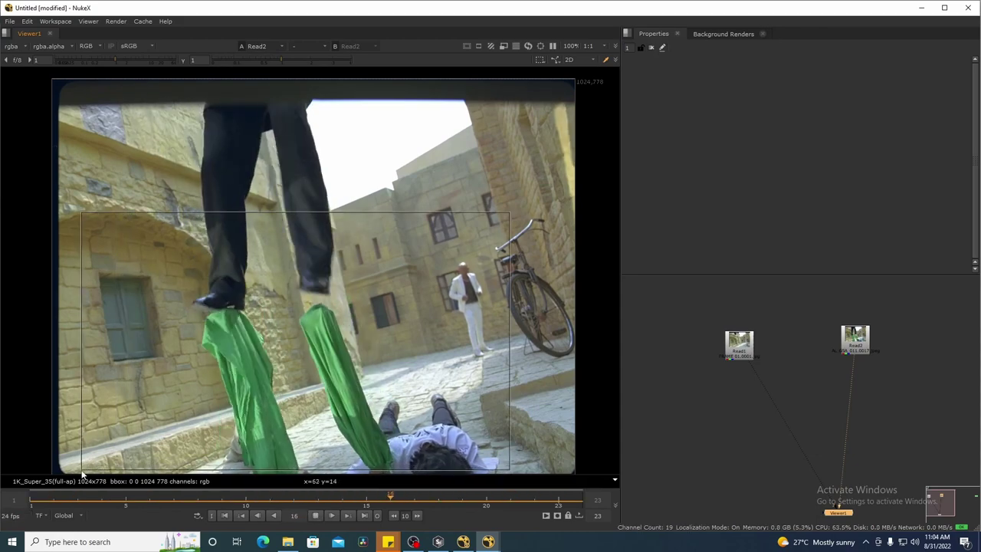
pyautogui.moveTo(196, 399); pyautogui.dragTo(193, 352)
pyautogui.click(317, 516)
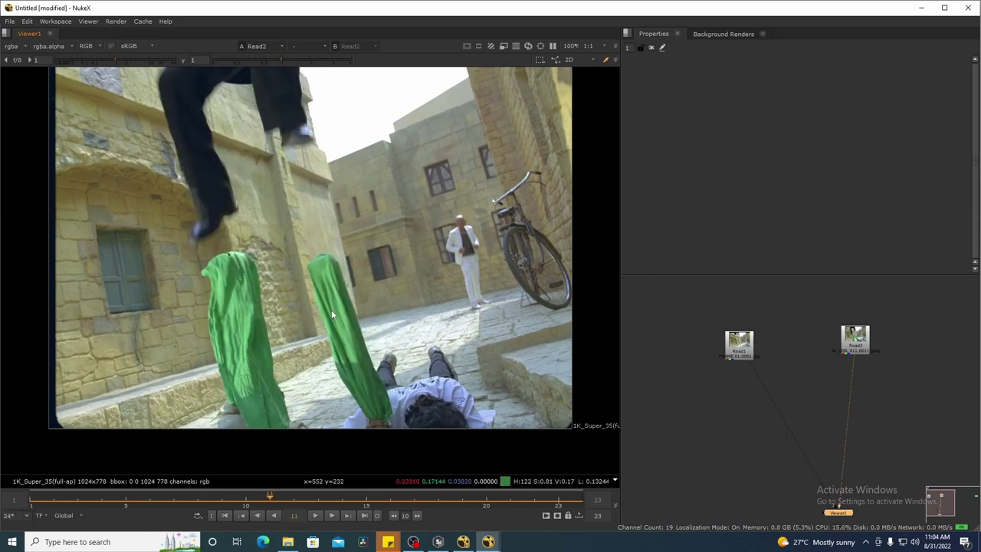
pyautogui.moveTo(333, 314); pyautogui.dragTo(343, 299)
pyautogui.moveTo(36, 506); pyautogui.dragTo(62, 532)
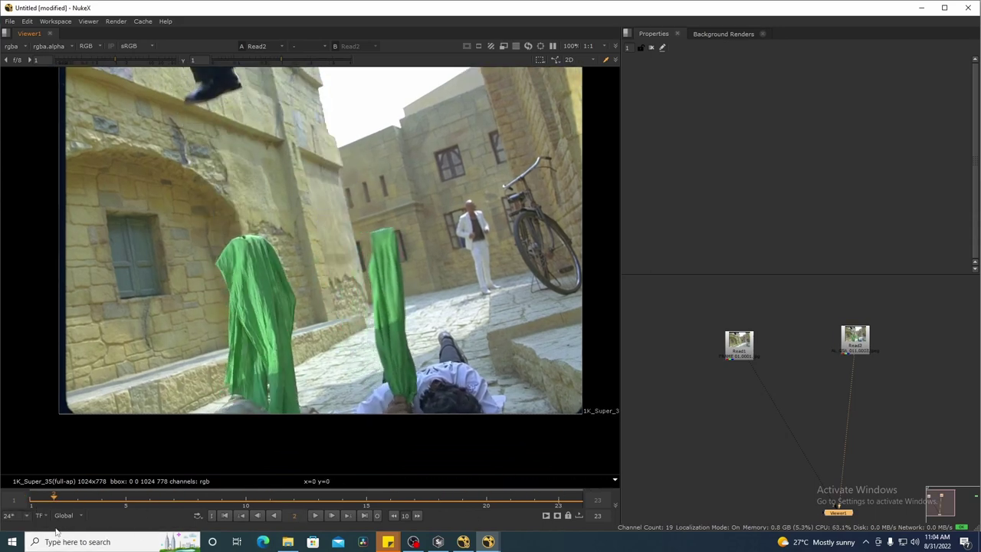
pyautogui.press('Left')
pyautogui.press('Left')
# Step: Add a Roto node and draw a closed Bezier shape around both green cloths and the lying man on frame 1
pyautogui.moveTo(843, 379); pyautogui.dragTo(745, 361)
pyautogui.scroll(3, 747, 358)
pyautogui.moveTo(807, 364); pyautogui.dragTo(850, 393)
pyautogui.click(885, 381)
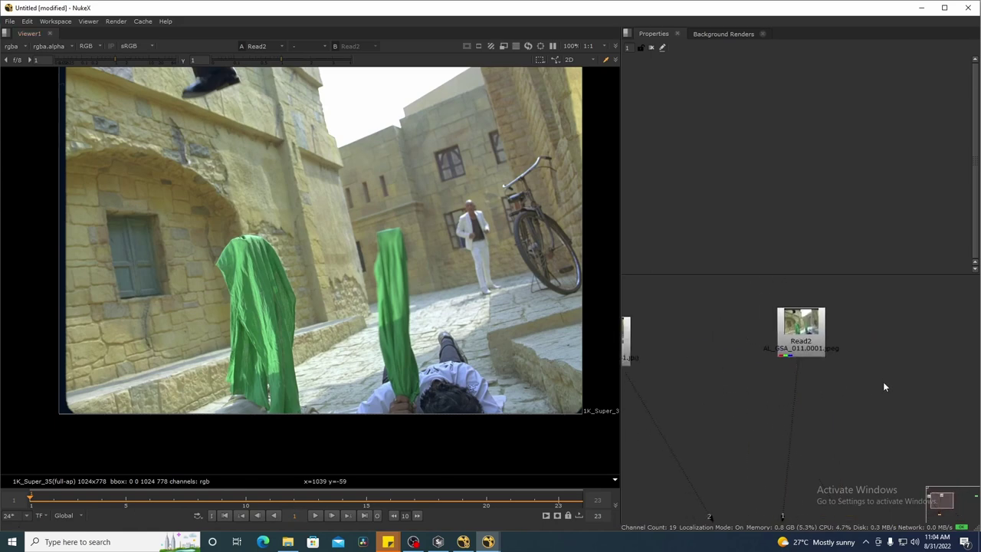
pyautogui.press('o')
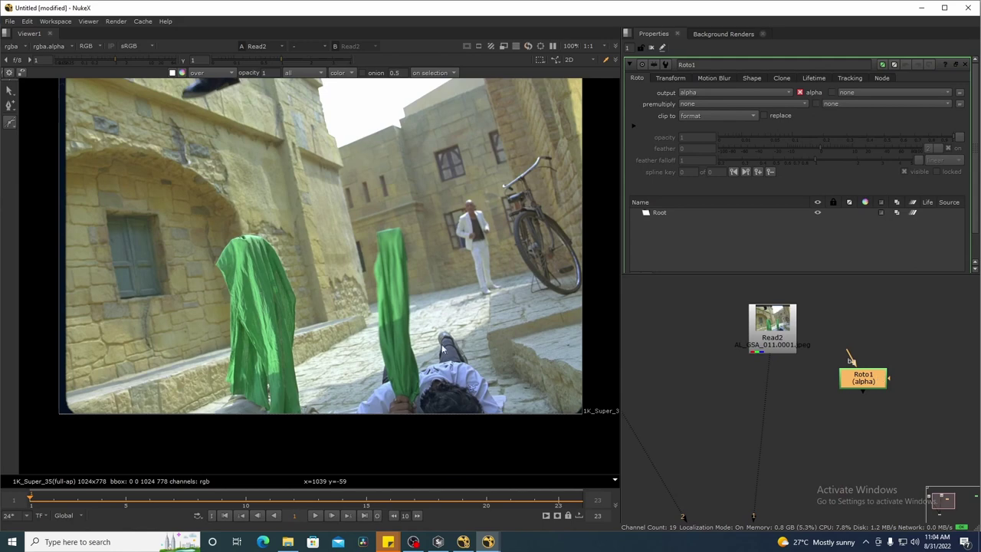
pyautogui.click(206, 411)
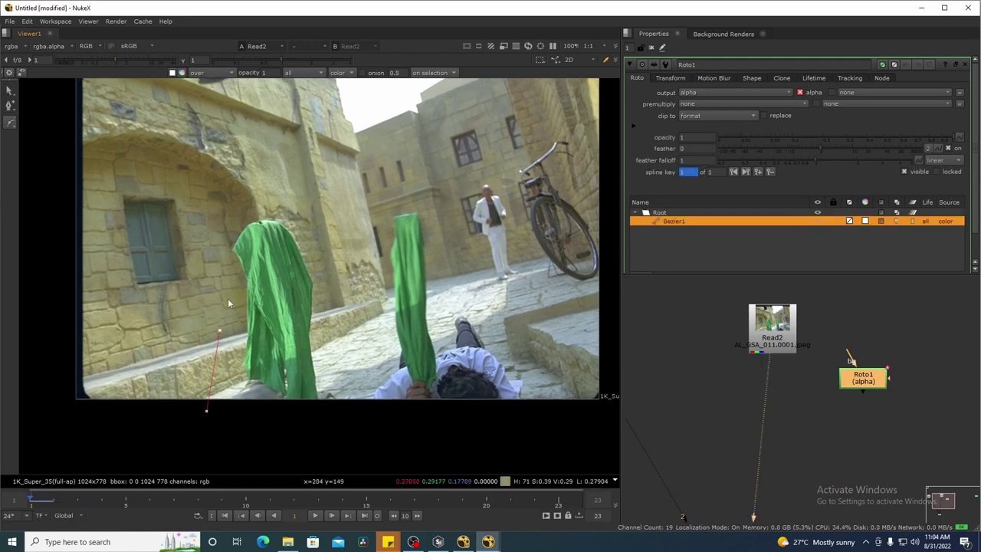
pyautogui.click(260, 215)
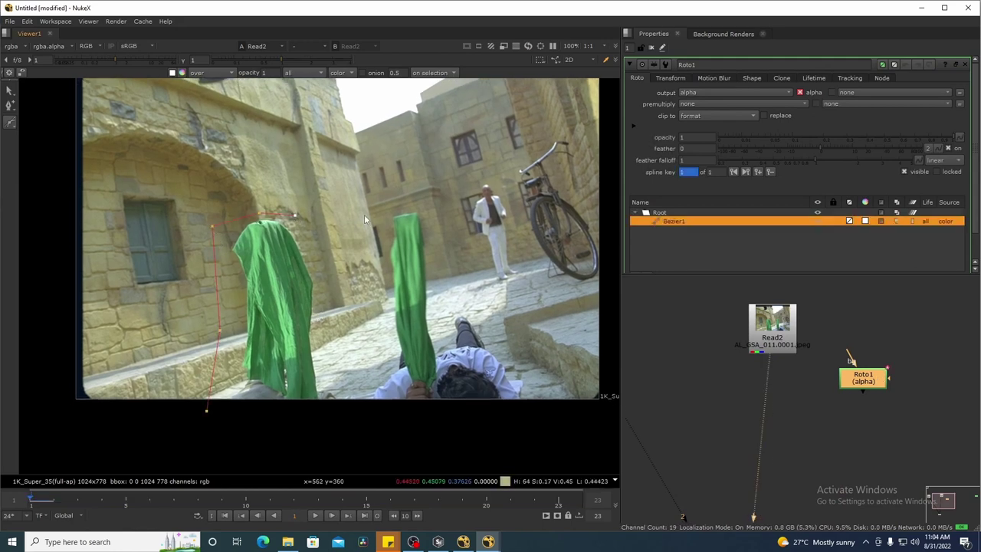
pyautogui.click(423, 208)
pyautogui.click(470, 308)
pyautogui.click(553, 388)
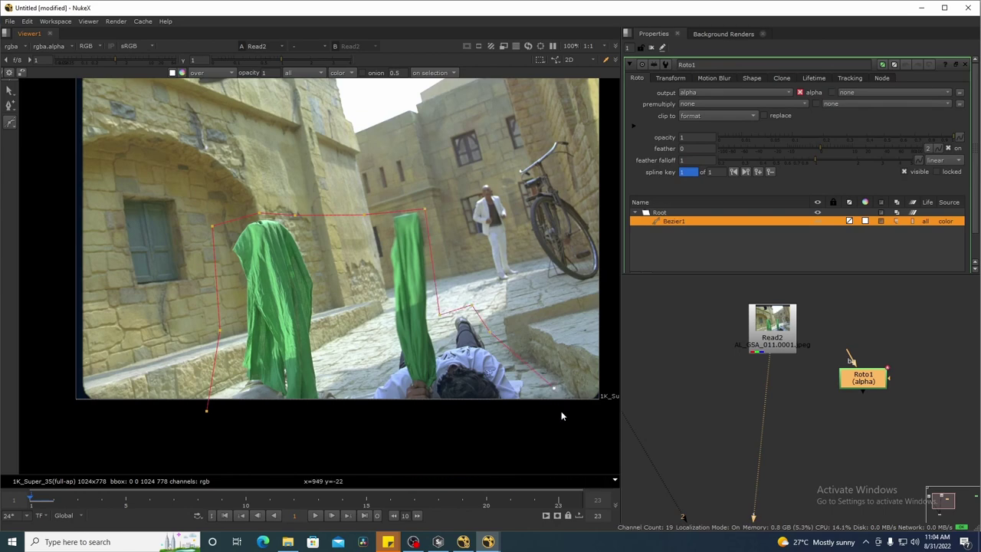
pyautogui.click(207, 411)
# Step: Arrange Read1 between Read2 and Roto1 in the node graph and view the painted still in the viewer
pyautogui.scroll(-3, 797, 371)
pyautogui.moveTo(633, 352); pyautogui.dragTo(867, 335)
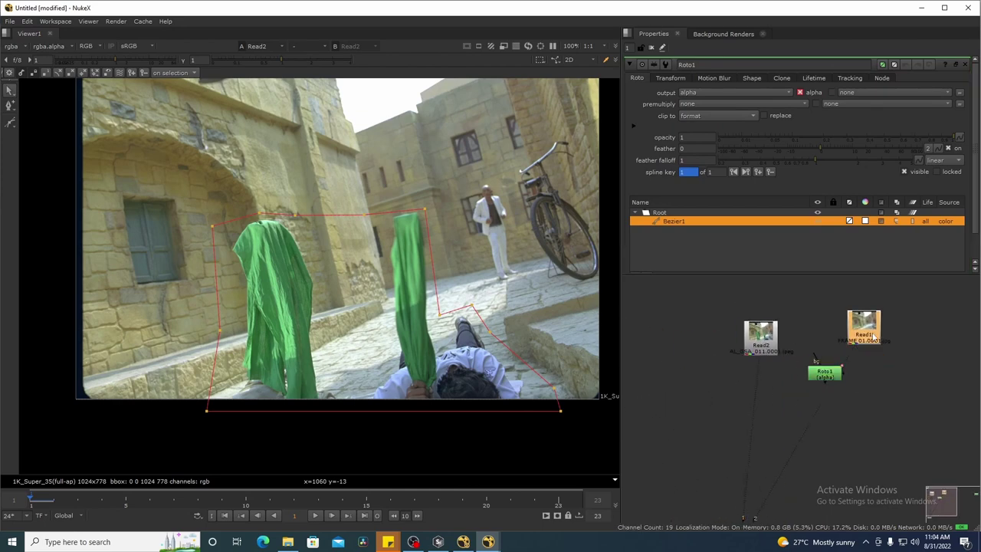
pyautogui.moveTo(761, 338); pyautogui.dragTo(697, 330)
pyautogui.moveTo(866, 335); pyautogui.dragTo(788, 335)
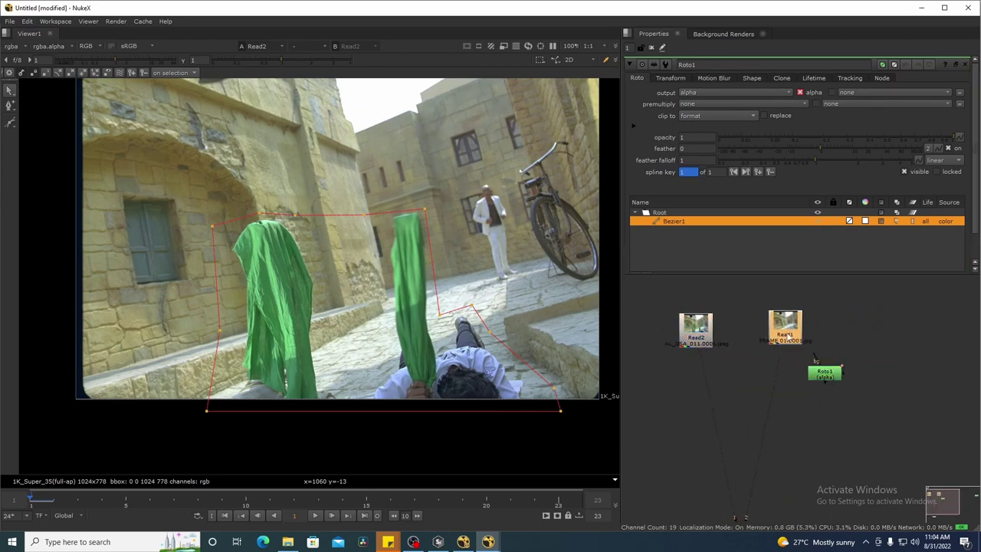
pyautogui.press('1')
pyautogui.scroll(4, 774, 341)
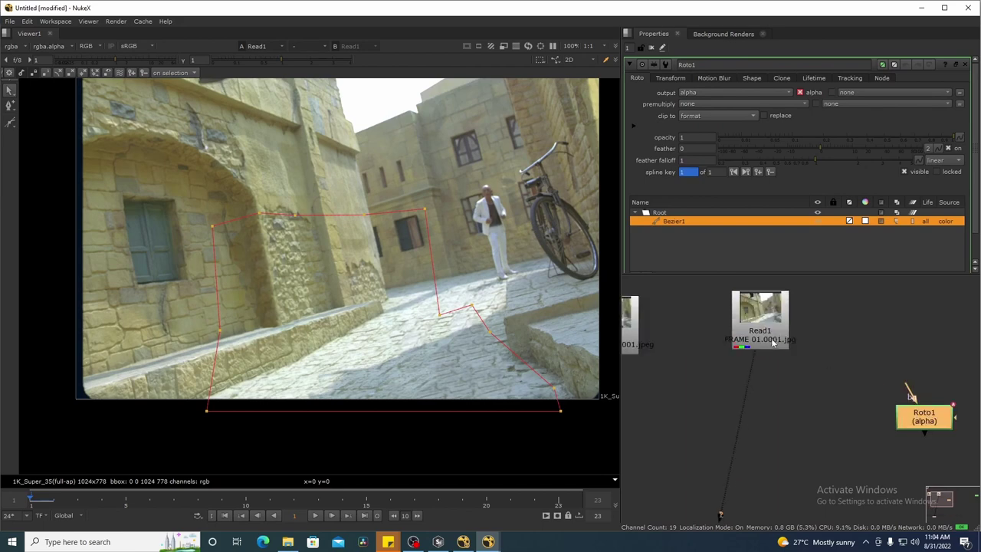
# Step: Add a Merge node set to the in operation, with Read1 as its A input and Roto1 as its B input
pyautogui.press('m')
pyautogui.click(698, 95)
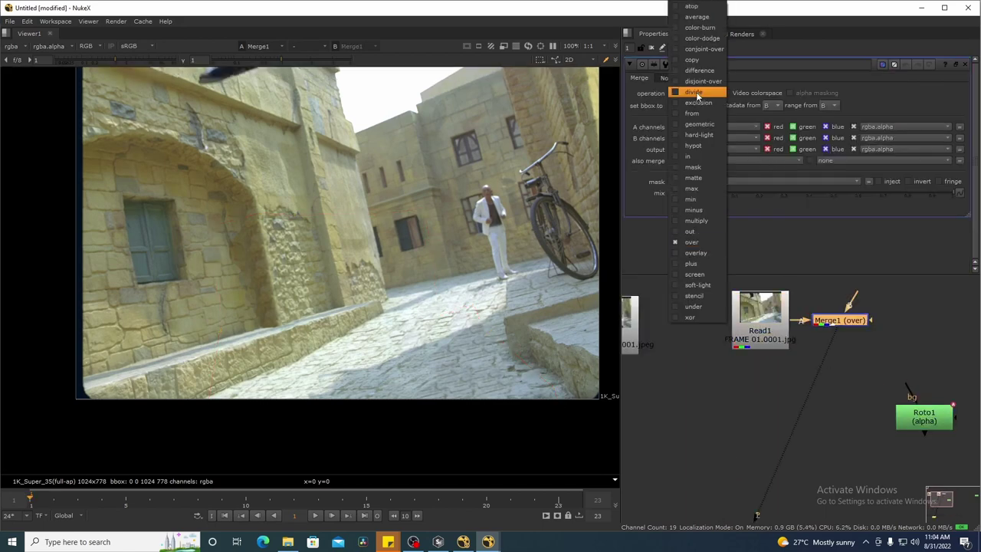
pyautogui.click(697, 157)
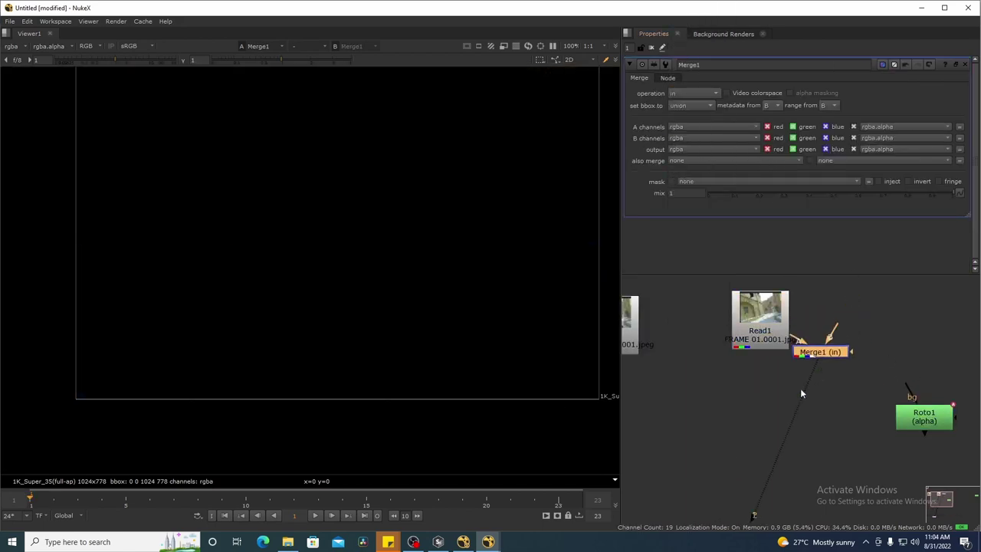
pyautogui.moveTo(851, 321); pyautogui.dragTo(759, 429)
pyautogui.moveTo(920, 423); pyautogui.dragTo(922, 422)
pyautogui.moveTo(748, 430)
pyautogui.mouseDown()
pyautogui.moveTo(776, 426)
pyautogui.moveTo(760, 426)
pyautogui.mouseUp()
pyautogui.moveTo(948, 419); pyautogui.dragTo(902, 420)
# Step: Add an over Merge below Read2 with Merge1 as A and Read2 as B, and view its result against Read2
pyautogui.moveTo(630, 416); pyautogui.dragTo(711, 404)
pyautogui.click(711, 398)
pyautogui.press('m')
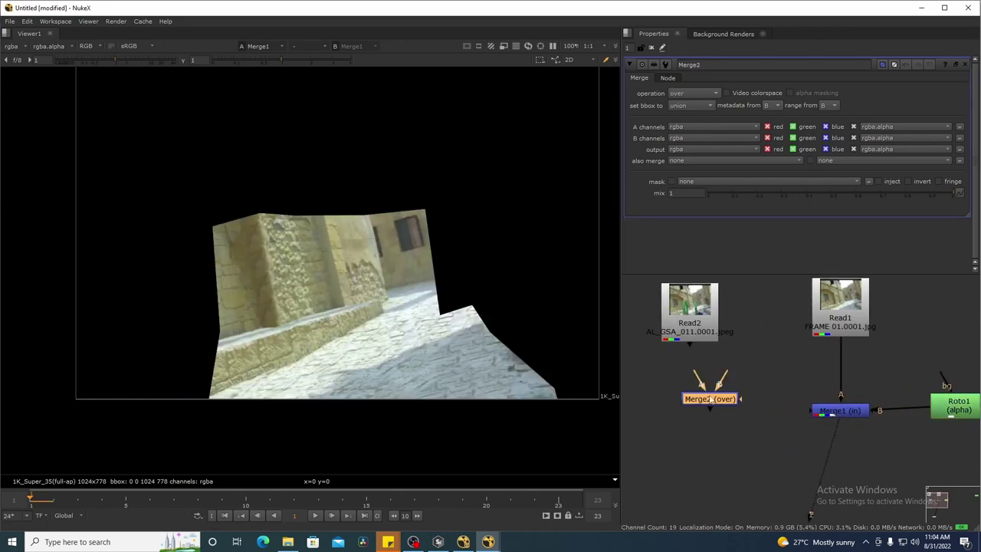
pyautogui.moveTo(857, 415); pyautogui.dragTo(852, 413)
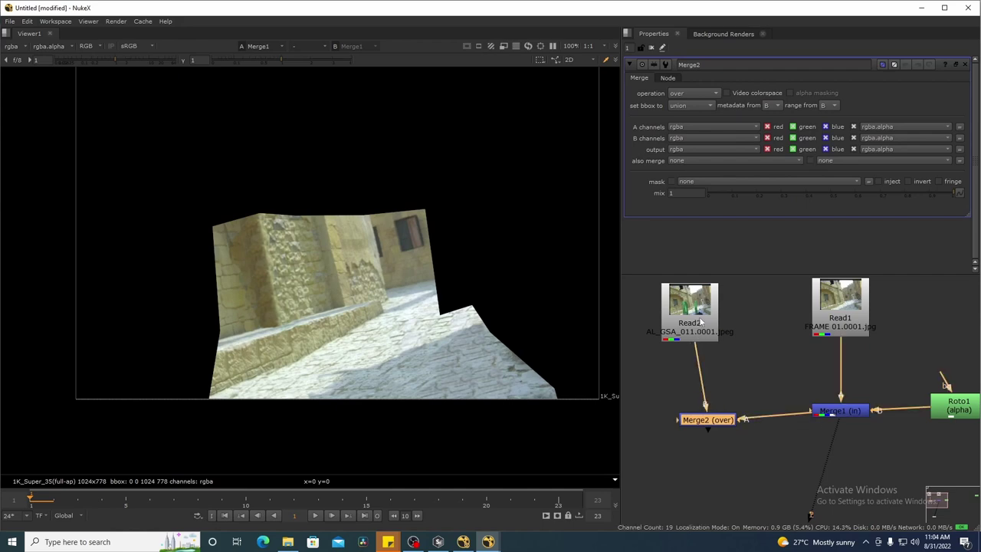
pyautogui.moveTo(700, 325); pyautogui.dragTo(717, 325)
pyautogui.press('1')
pyautogui.moveTo(779, 402); pyautogui.dragTo(633, 480)
pyautogui.press('2')
pyautogui.click(667, 433)
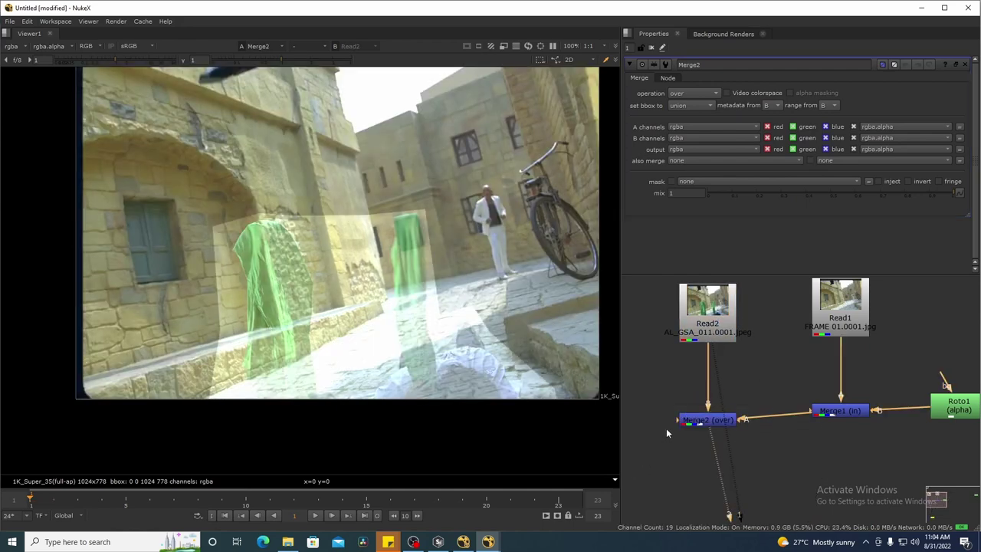
pyautogui.moveTo(234, 230); pyautogui.dragTo(378, 433)
pyautogui.moveTo(726, 350); pyautogui.dragTo(729, 380)
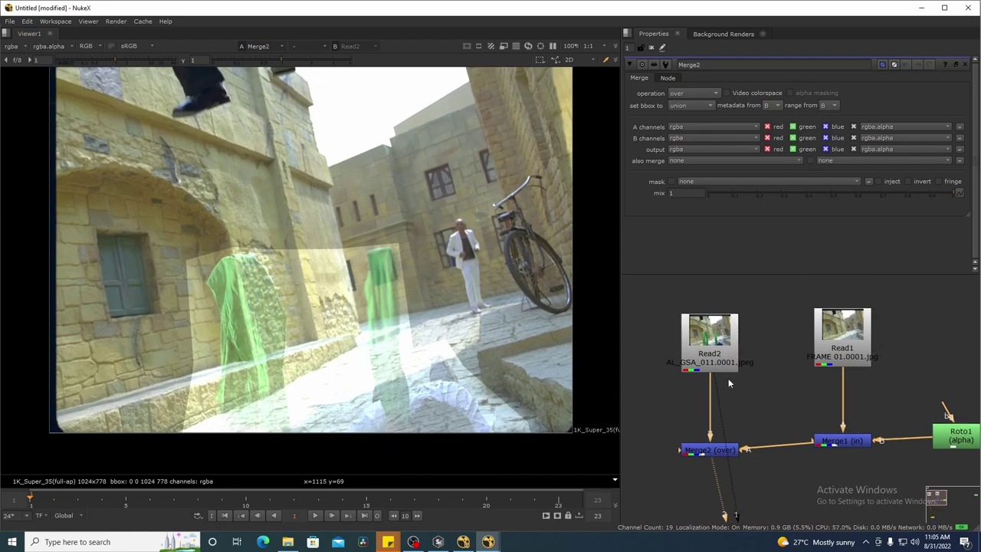
# Step: Enable Auto Alpha on both Read2 and Read1, and close the open node properties
pyautogui.doubleClick(725, 356)
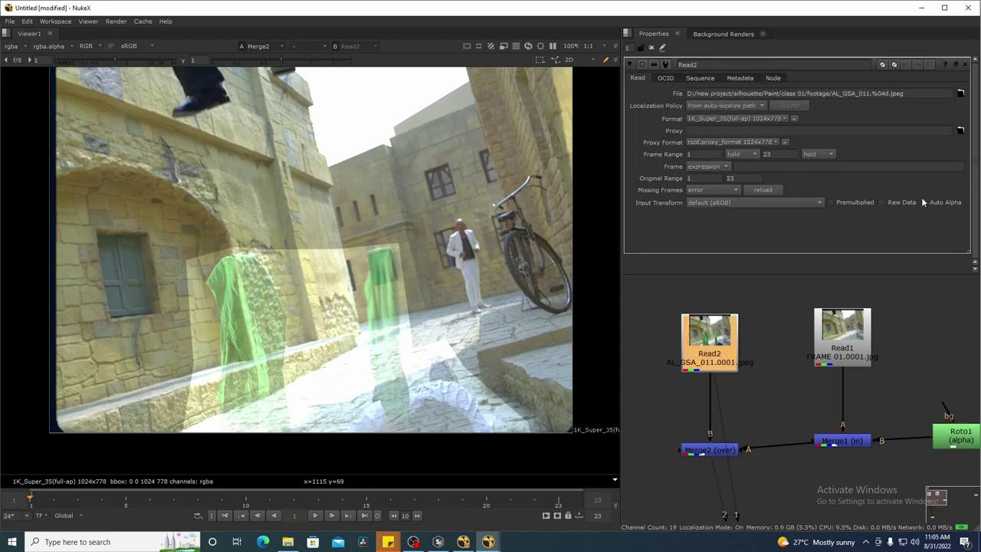
pyautogui.click(924, 202)
pyautogui.moveTo(877, 359); pyautogui.dragTo(846, 350)
pyautogui.doubleClick(815, 332)
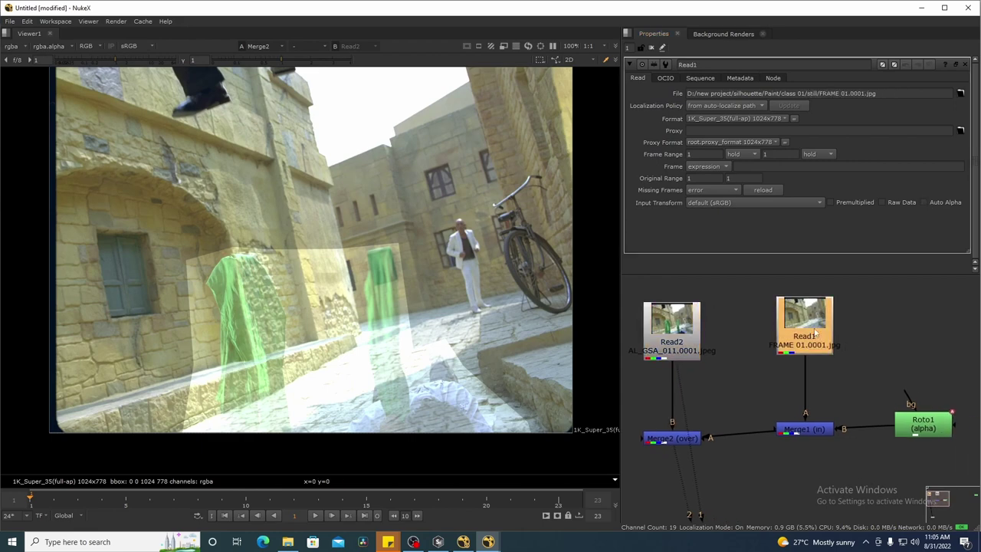
pyautogui.click(923, 202)
pyautogui.click(651, 50)
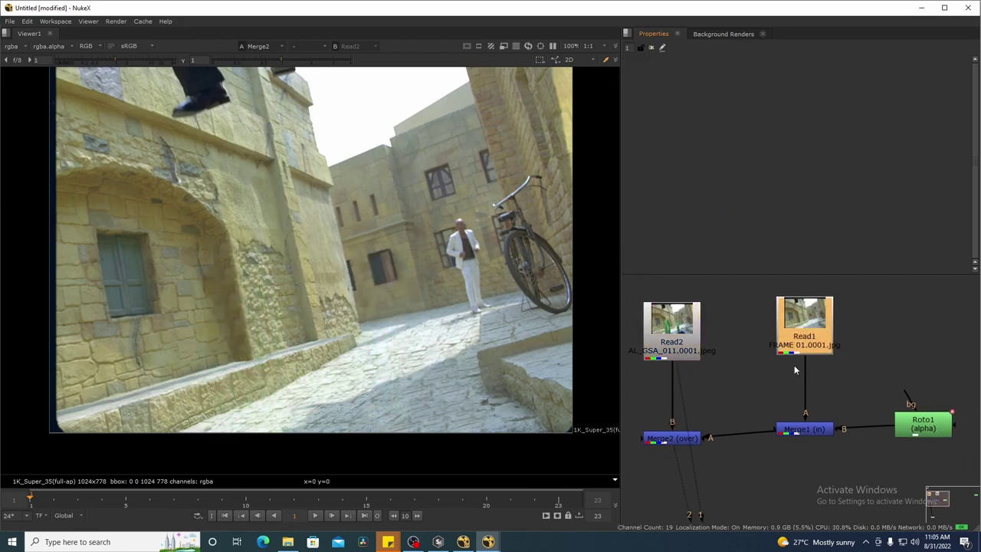
# Step: Align the Read and Merge nodes, and compare Read2 with the Merge2 composite in the viewer
pyautogui.moveTo(795, 367); pyautogui.dragTo(822, 366)
pyautogui.moveTo(844, 431); pyautogui.dragTo(843, 440)
pyautogui.moveTo(782, 403); pyautogui.dragTo(692, 468)
pyautogui.click(759, 345)
pyautogui.press('1')
pyautogui.press('2')
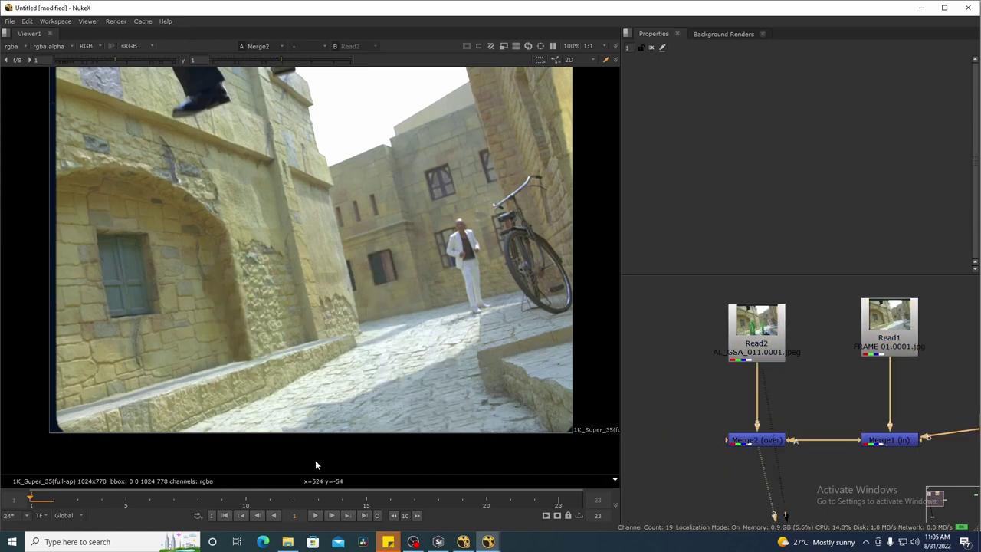
# Step: Play the Merge2 composite, examine the patched area and the jumping feet closely, and stop playback at frame 16
pyautogui.click(322, 515)
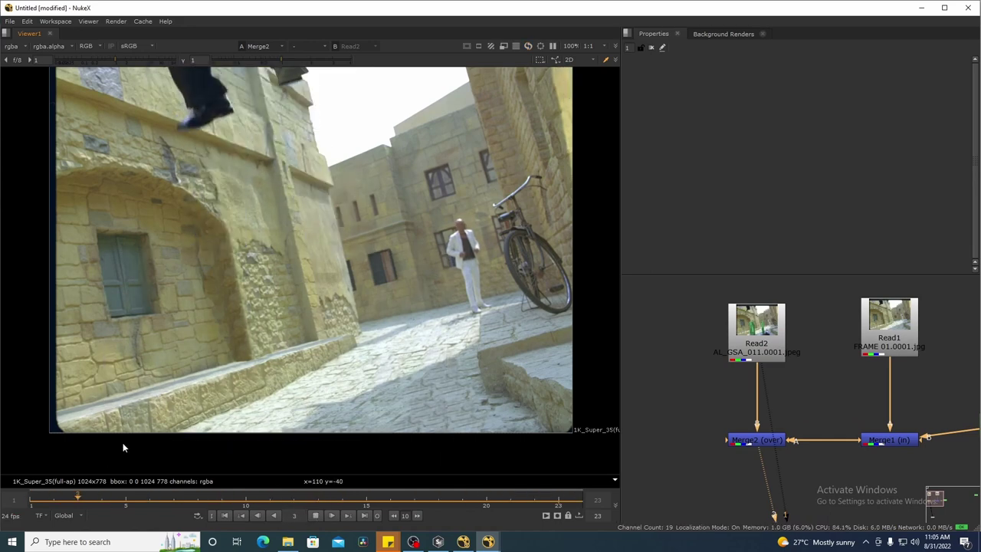
pyautogui.scroll(-3, 414, 368)
pyautogui.scroll(1, 414, 369)
pyautogui.moveTo(486, 308); pyautogui.dragTo(222, 451)
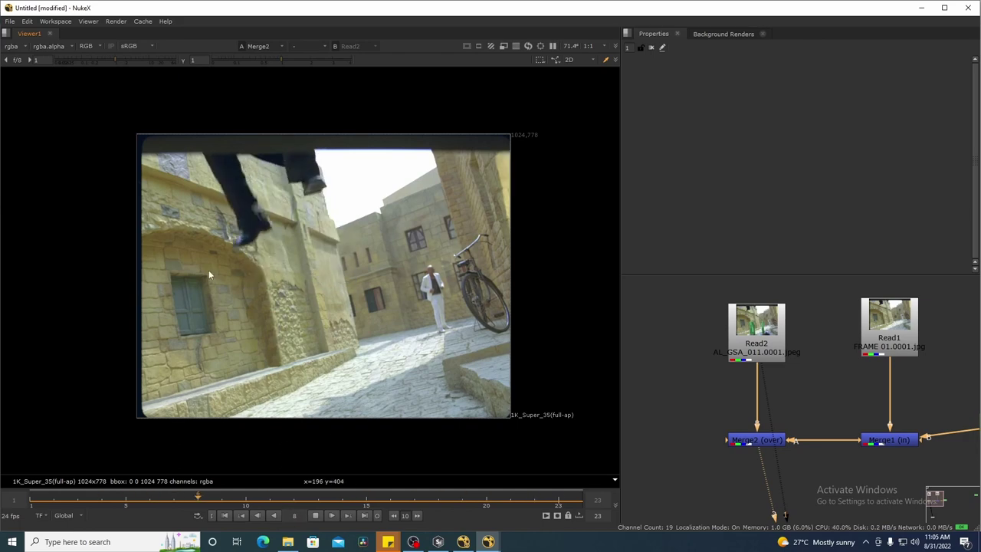
pyautogui.scroll(3, 210, 271)
pyautogui.moveTo(444, 204); pyautogui.dragTo(268, 343)
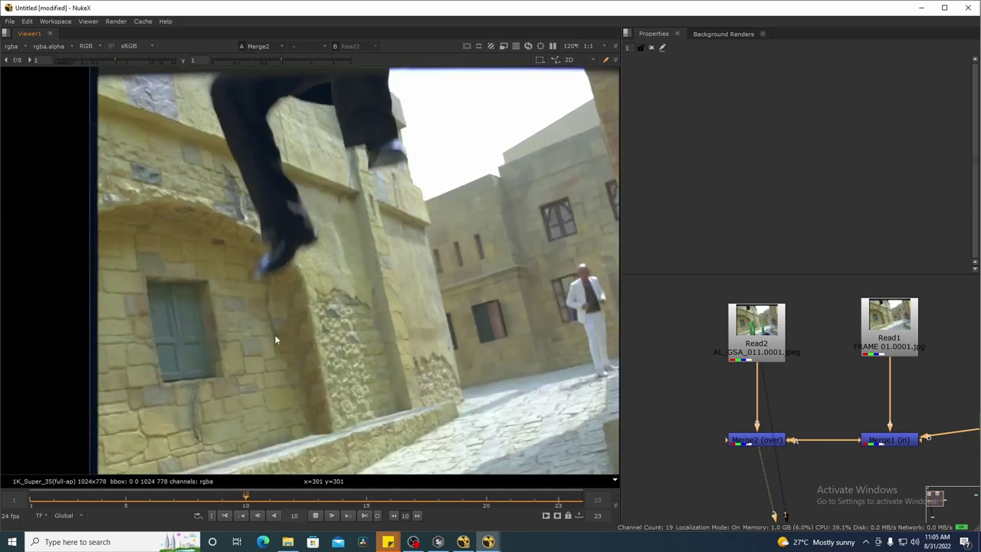
pyautogui.press('k')
# Step: View the Read2 footage, place the Roto2 node holding the two shoe shapes beside Merge2, and open its properties
pyautogui.scroll(-2, 662, 453)
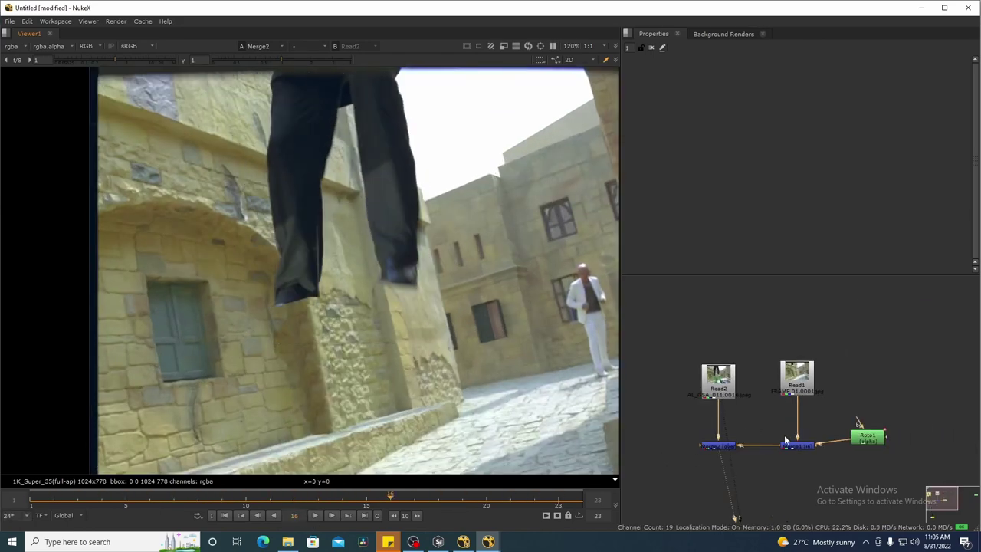
pyautogui.moveTo(855, 445); pyautogui.dragTo(861, 451)
pyautogui.scroll(-3, 872, 341)
pyautogui.scroll(1, 959, 379)
pyautogui.scroll(3, 688, 409)
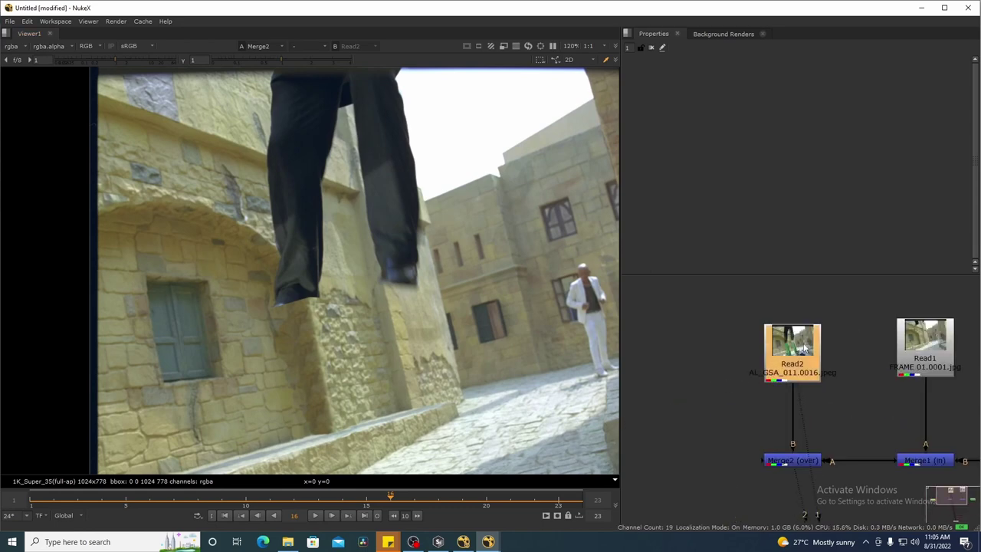
pyautogui.press('2')
pyautogui.moveTo(658, 447); pyautogui.dragTo(729, 440)
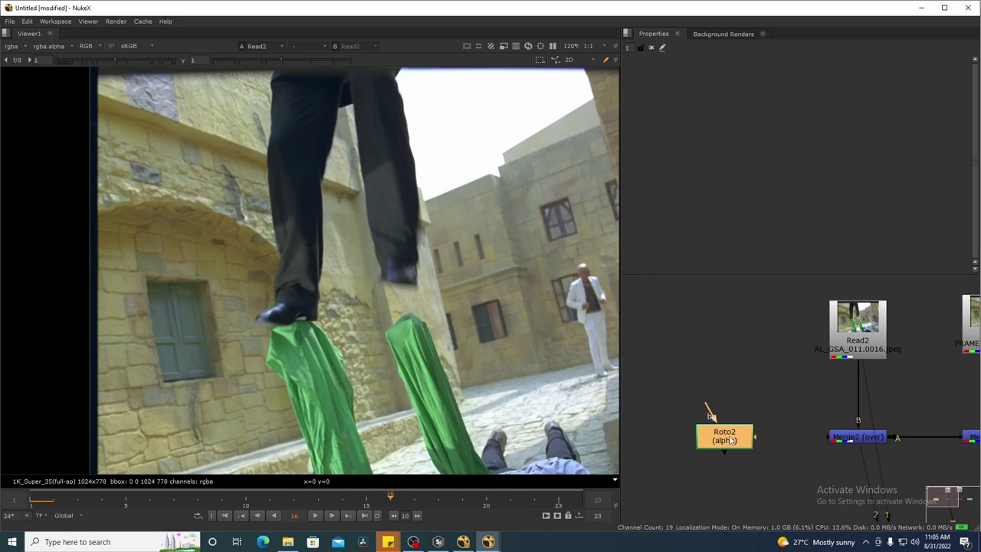
pyautogui.doubleClick(730, 440)
pyautogui.scroll(3, 385, 307)
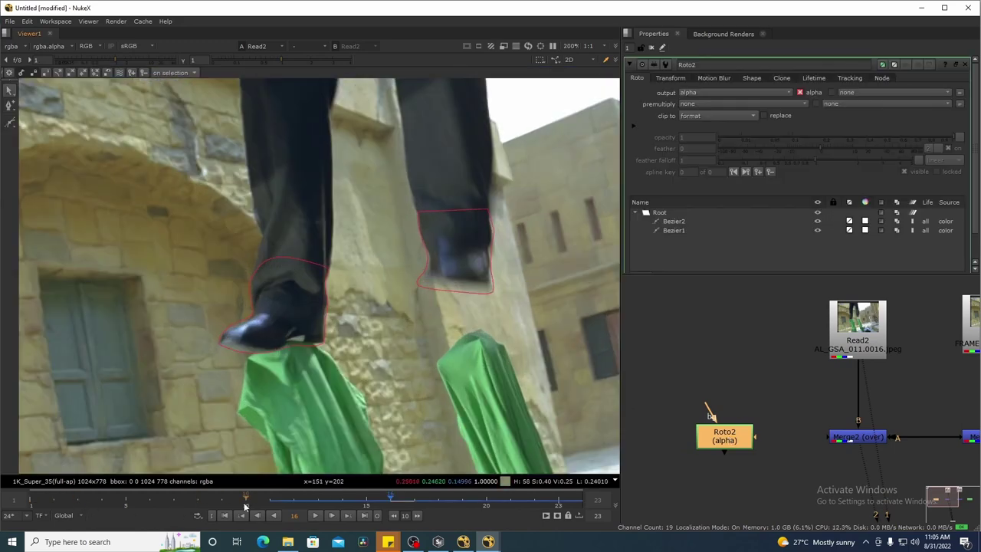
# Step: Scrub to frame 20 and examine how closely Roto2's shapes follow the shoes
pyautogui.moveTo(277, 508); pyautogui.dragTo(486, 521)
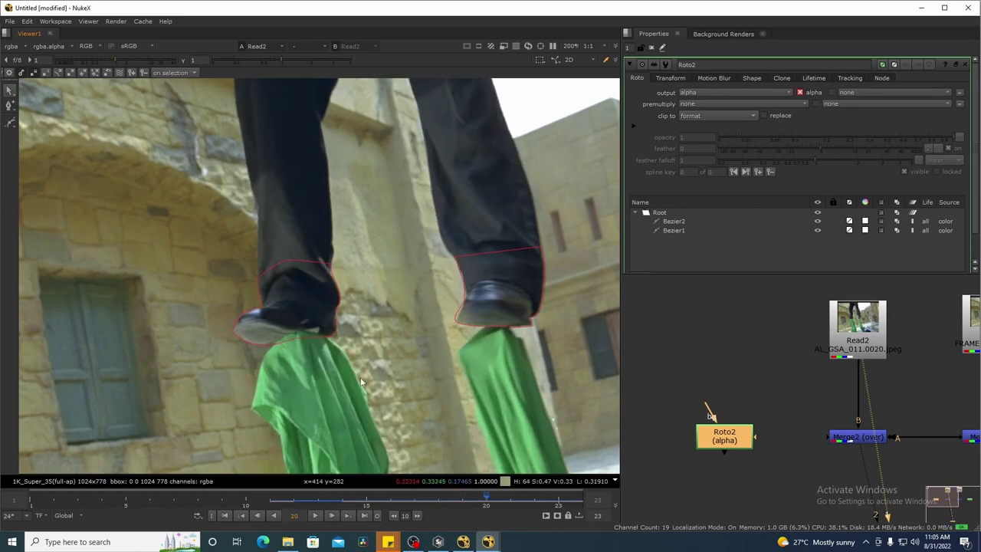
pyautogui.moveTo(361, 355); pyautogui.dragTo(355, 345)
pyautogui.scroll(3, 355, 343)
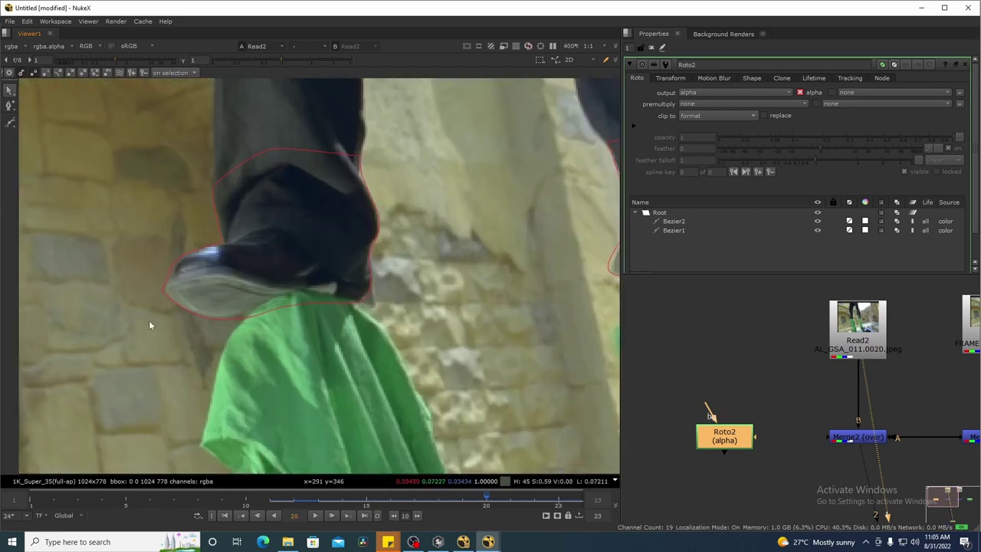
pyautogui.scroll(-3, 766, 393)
pyautogui.scroll(1, 767, 375)
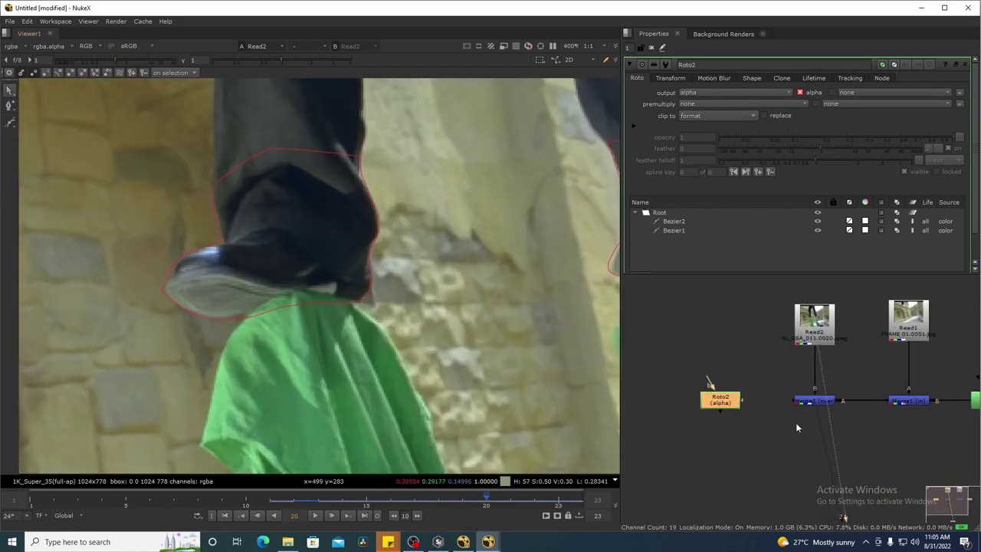
# Step: Maximize the node graph, add a Merge node between Roto2 and Merge2, and connect it to a new dot below Read2
pyautogui.press('space')
pyautogui.scroll(3, 658, 365)
pyautogui.click(579, 372)
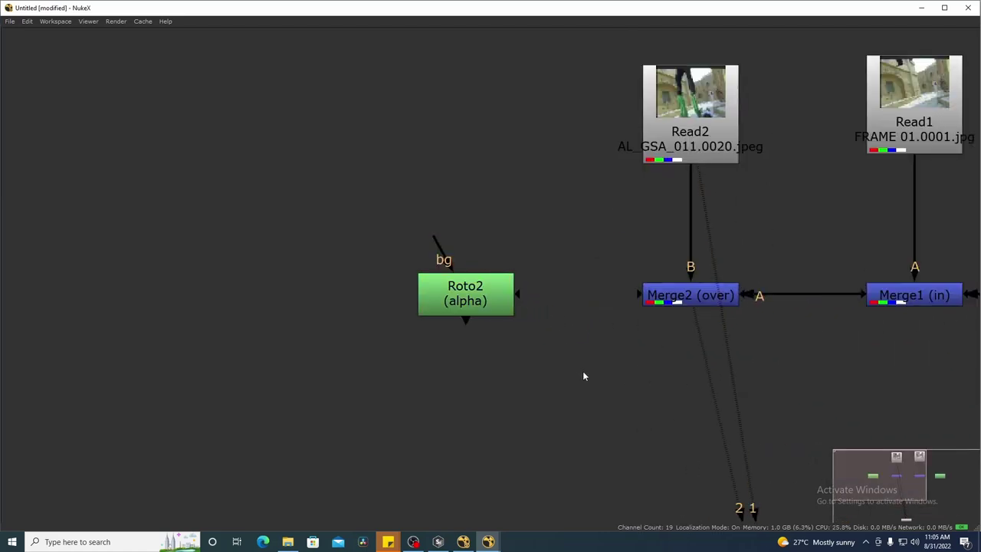
pyautogui.press('m')
pyautogui.moveTo(694, 134); pyautogui.dragTo(687, 104)
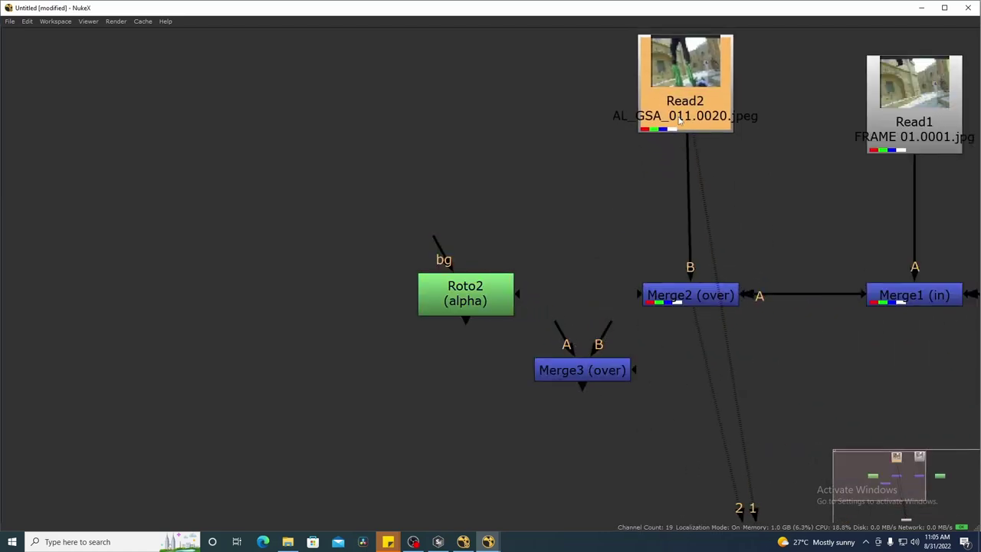
pyautogui.press('ctrl')
pyautogui.moveTo(689, 207); pyautogui.dragTo(683, 193)
pyautogui.moveTo(605, 328); pyautogui.dragTo(681, 192)
# Step: Insert a second dot on the pipe above Merge3, align the branch, and connect Roto2 to Merge3's B input
pyautogui.click(696, 115)
pyautogui.scroll(-1, 508, 273)
pyautogui.moveTo(509, 273); pyautogui.dragTo(409, 291)
pyautogui.moveTo(620, 274); pyautogui.dragTo(550, 212)
pyautogui.moveTo(579, 362); pyautogui.dragTo(549, 390)
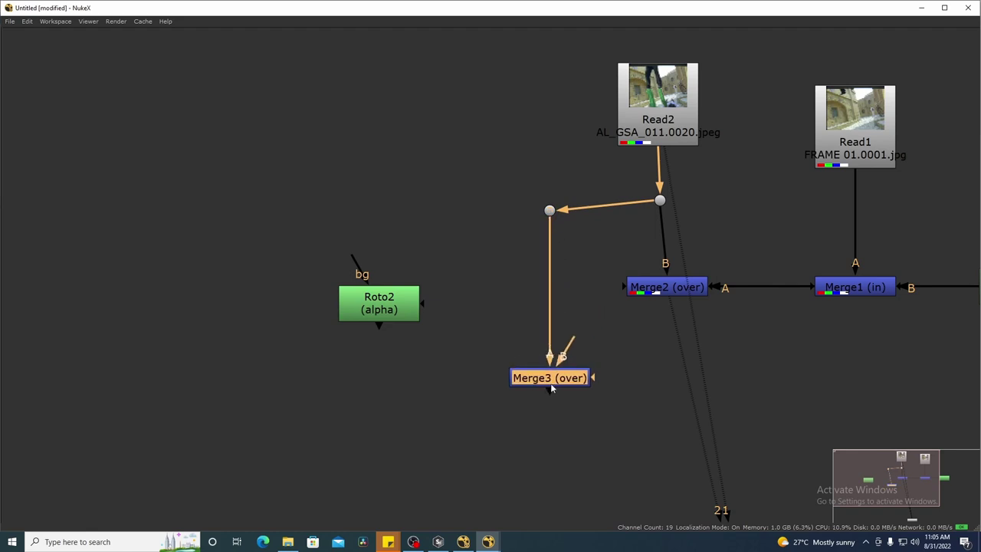
pyautogui.moveTo(549, 210); pyautogui.dragTo(552, 199)
pyautogui.moveTo(564, 343); pyautogui.dragTo(361, 379)
pyautogui.scroll(-2, 460, 360)
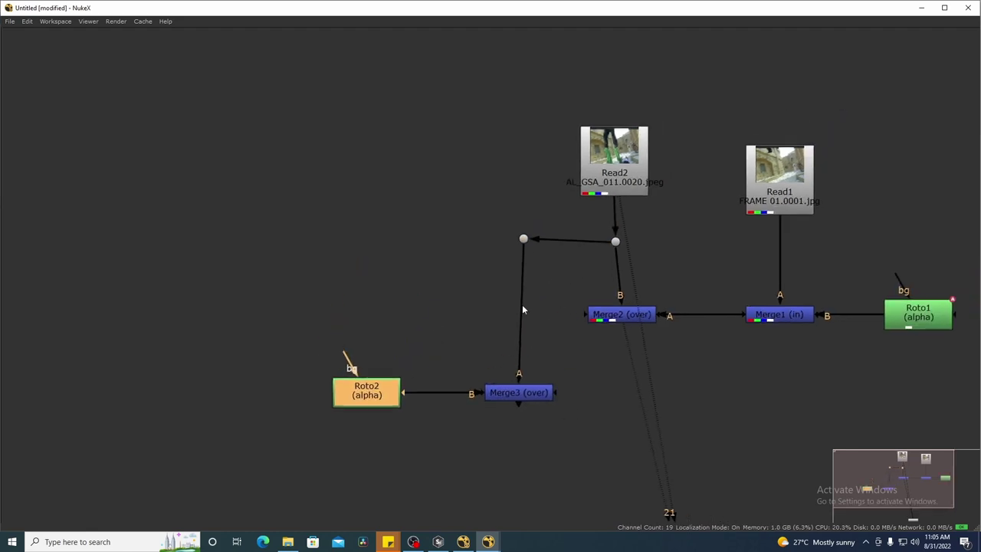
# Step: Line up Read2 and its dots above Merge2 and Merge3, open Merge3's properties, and restore the multi-pane layout
pyautogui.moveTo(535, 293); pyautogui.dragTo(489, 348)
pyautogui.moveTo(530, 149); pyautogui.dragTo(629, 319)
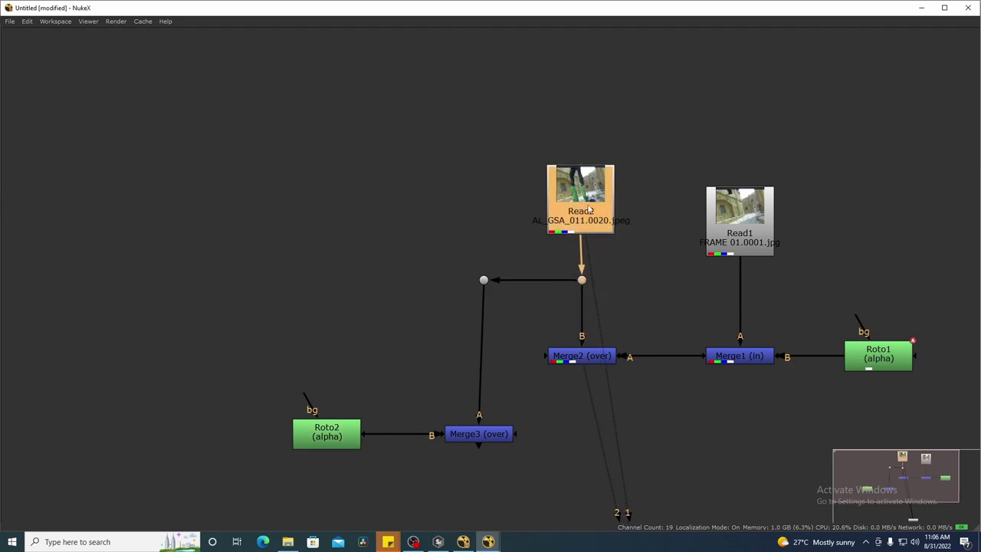
pyautogui.moveTo(588, 209); pyautogui.dragTo(585, 210)
pyautogui.scroll(-2, 645, 391)
pyautogui.click(583, 423)
pyautogui.moveTo(529, 298); pyautogui.dragTo(525, 300)
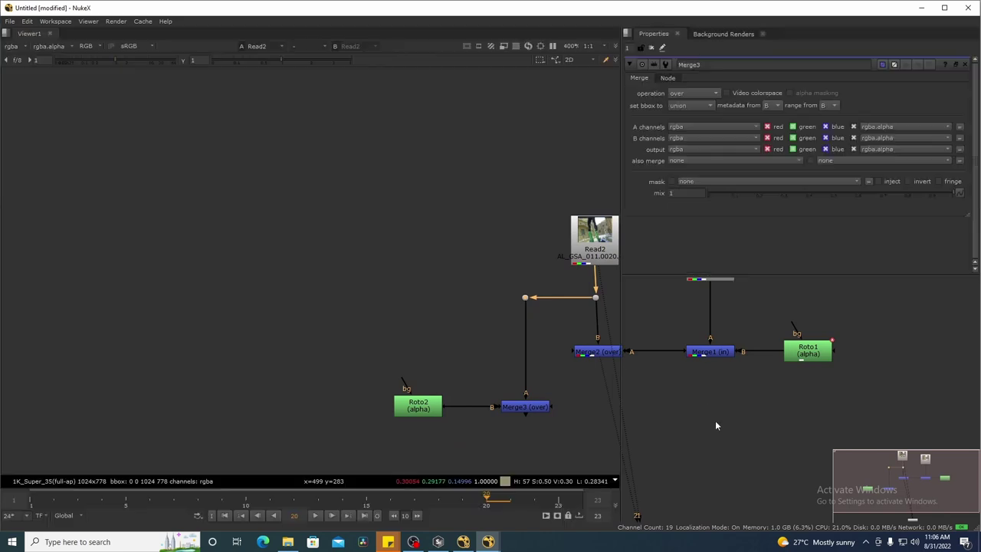
pyautogui.press('space')
pyautogui.scroll(2, 675, 405)
# Step: Set Merge3's operation to in
pyautogui.moveTo(674, 404); pyautogui.dragTo(826, 418)
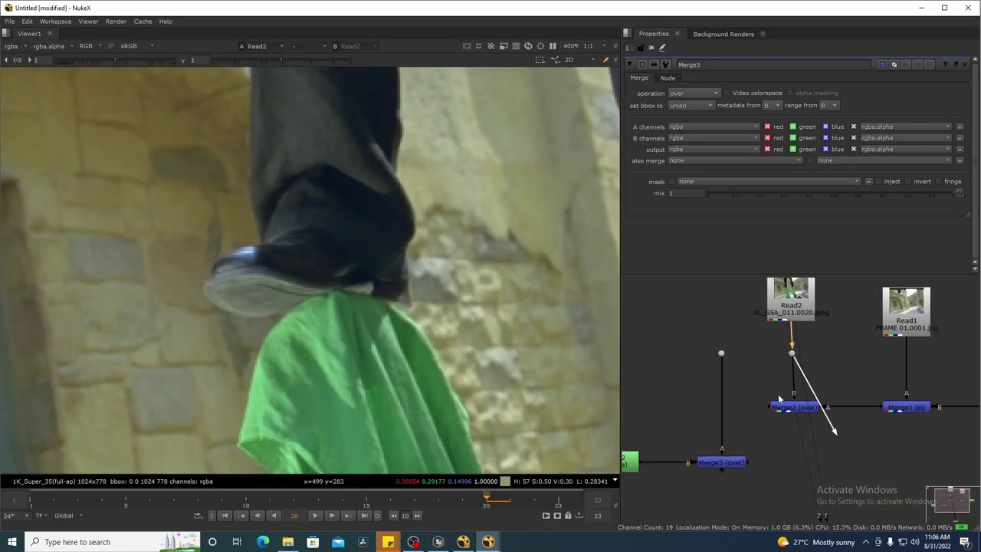
pyautogui.moveTo(741, 389); pyautogui.dragTo(810, 389)
pyautogui.click(794, 463)
pyautogui.click(683, 95)
pyautogui.click(690, 162)
# Step: Add an over Merge node below Merge2, with Merge3 as its A input and Merge2 as its B input
pyautogui.click(817, 427)
pyautogui.press('m')
pyautogui.moveTo(833, 410); pyautogui.dragTo(749, 426)
pyautogui.moveTo(820, 434); pyautogui.dragTo(814, 432)
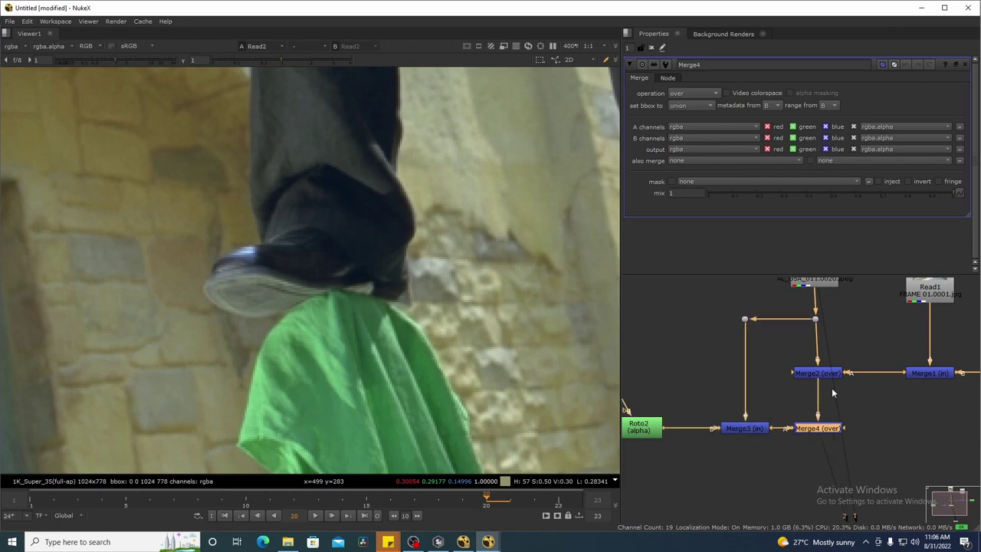
# Step: View the dot below Read2 and the Merge4 output, and examine the restored shoes in the composite
pyautogui.moveTo(832, 389); pyautogui.dragTo(840, 416)
pyautogui.moveTo(803, 324); pyautogui.dragTo(839, 367)
pyautogui.press('1')
pyautogui.moveTo(882, 442); pyautogui.dragTo(786, 485)
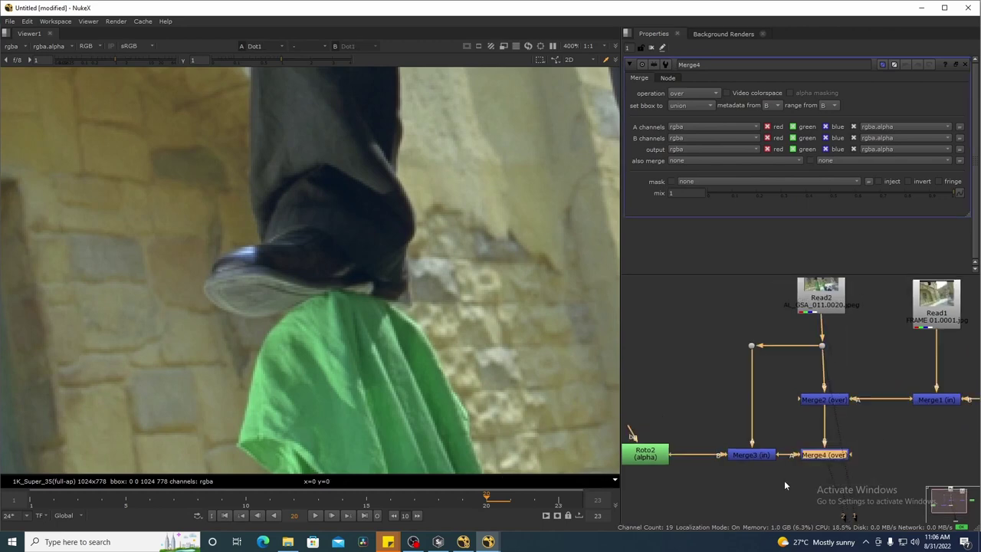
pyautogui.click(784, 485)
pyautogui.scroll(-6, 278, 250)
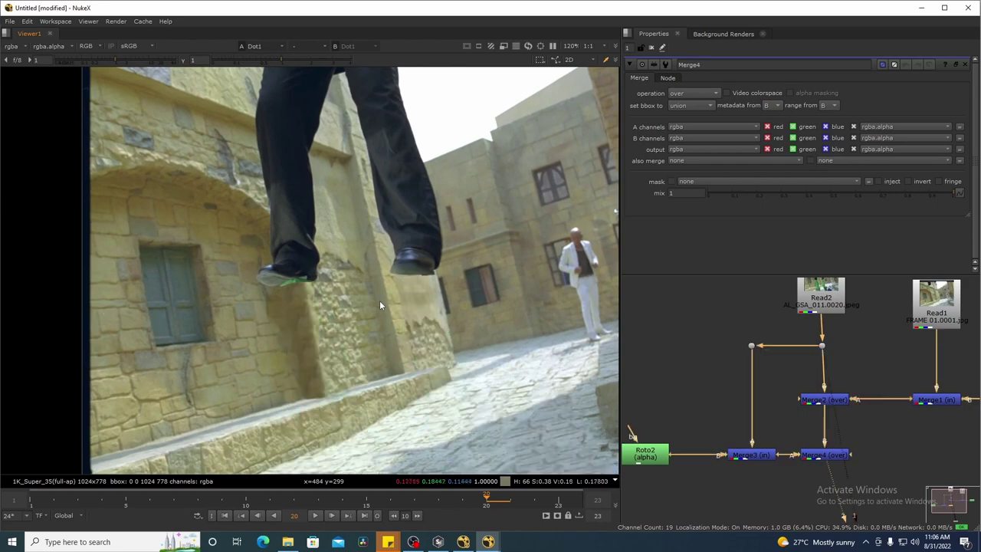
pyautogui.moveTo(379, 301); pyautogui.dragTo(356, 289)
# Step: Add a Blur node after Roto2, feeding Merge3, and set its size to 5
pyautogui.moveTo(754, 455); pyautogui.dragTo(770, 448)
pyautogui.click(660, 451)
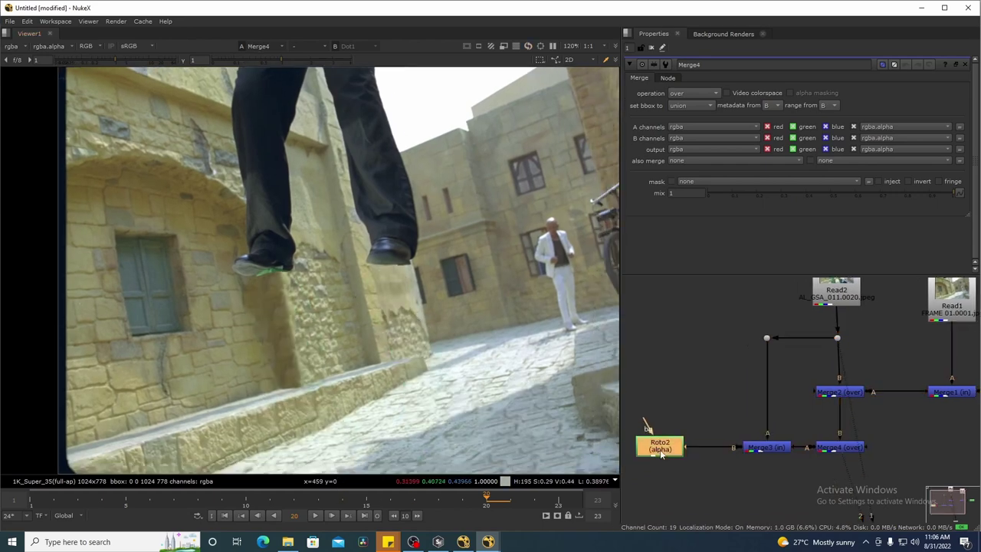
pyautogui.press('b')
pyautogui.moveTo(664, 104); pyautogui.dragTo(619, 94)
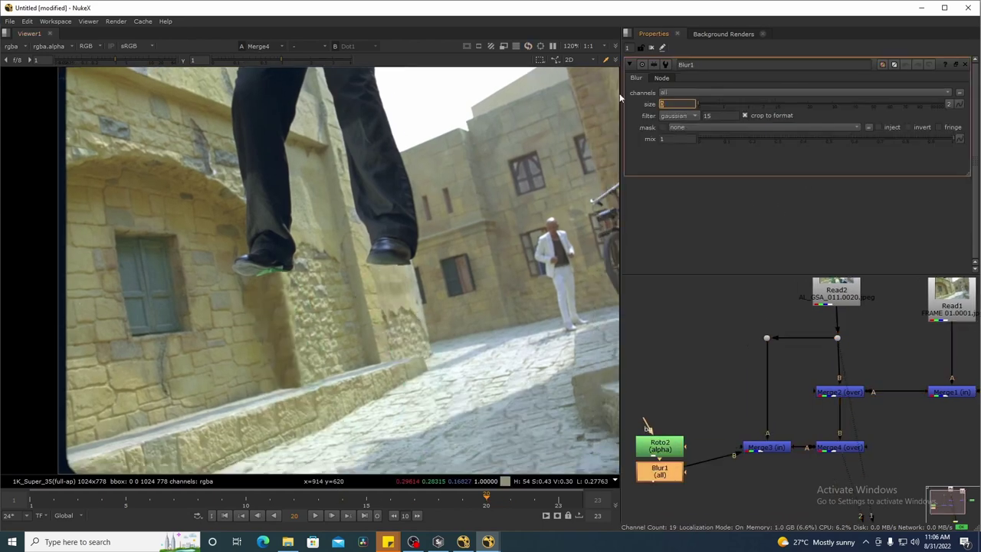
pyautogui.write('5')
pyautogui.press('Return')
# Step: Add a Blur node after Roto1, and line up Roto2 and Blur1 with the Merge3 row
pyautogui.moveTo(901, 409); pyautogui.dragTo(790, 411)
pyautogui.click(954, 391)
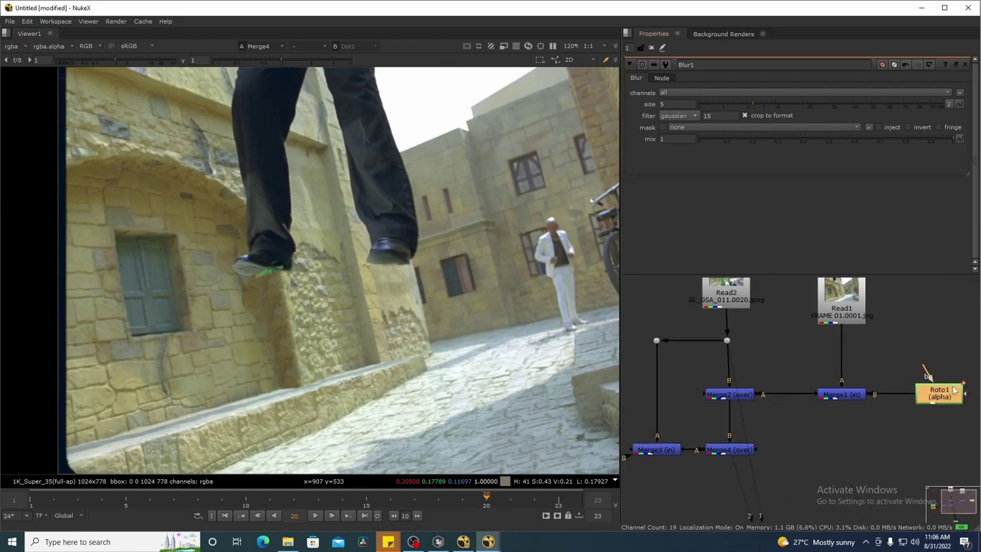
pyautogui.press('b')
pyautogui.scroll(-3, 722, 414)
pyautogui.moveTo(722, 414); pyautogui.dragTo(828, 412)
pyautogui.moveTo(687, 394); pyautogui.dragTo(762, 477)
# Step: Load the dot above Merge3 into the second viewer input and Merge4 into the first
pyautogui.moveTo(764, 355); pyautogui.dragTo(807, 399)
pyautogui.press('2')
pyautogui.moveTo(857, 451); pyautogui.dragTo(803, 403)
pyautogui.press('1')
pyautogui.scroll(-1, 291, 265)
# Step: Play the Merge4 composite with the full frame in view, and stop the playback
pyautogui.click(322, 516)
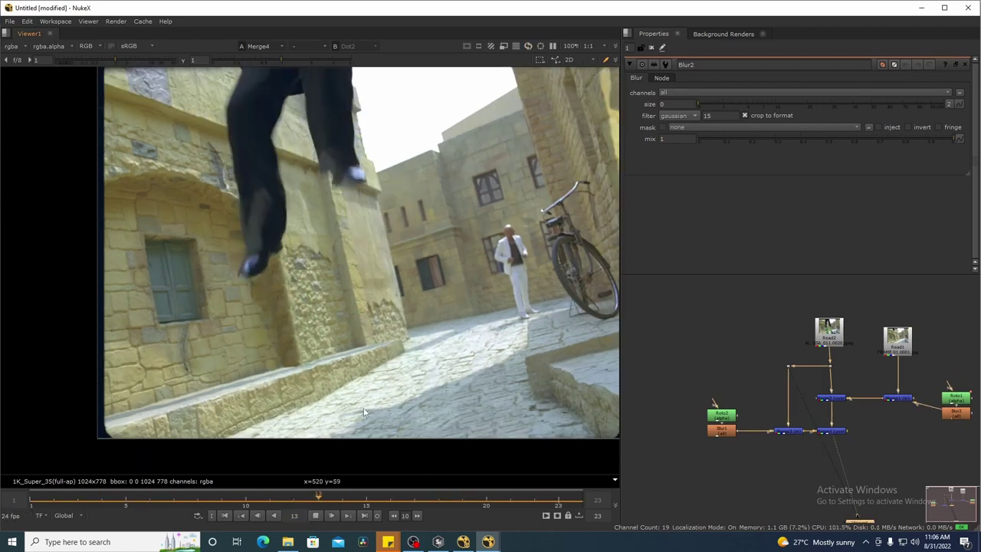
pyautogui.scroll(-3, 363, 410)
pyautogui.scroll(2, 379, 359)
pyautogui.moveTo(471, 171); pyautogui.dragTo(326, 427)
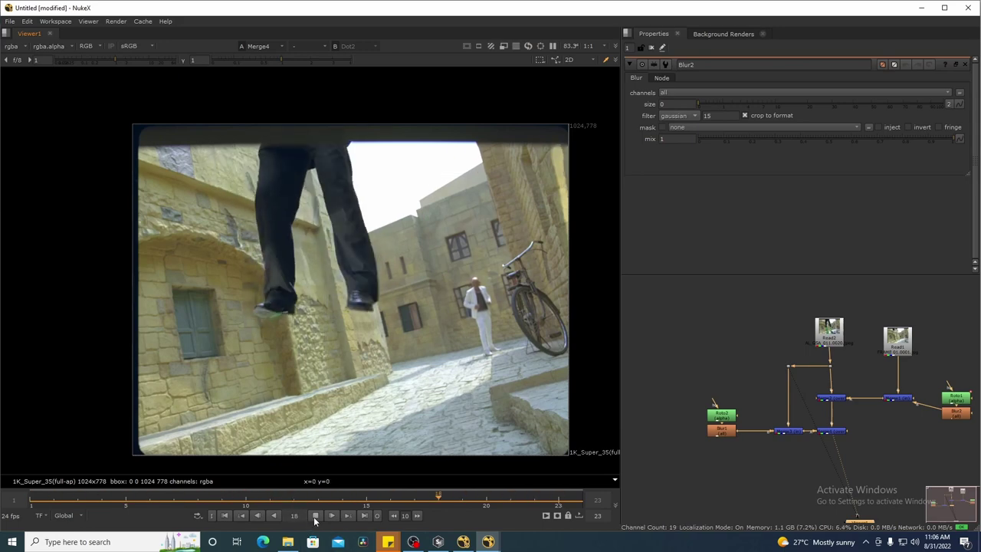
pyautogui.click(314, 520)
# Step: Go to frame 23 and compare the area beneath the jumper's shoe in Merge4 with the original Read2 footage
pyautogui.click(560, 502)
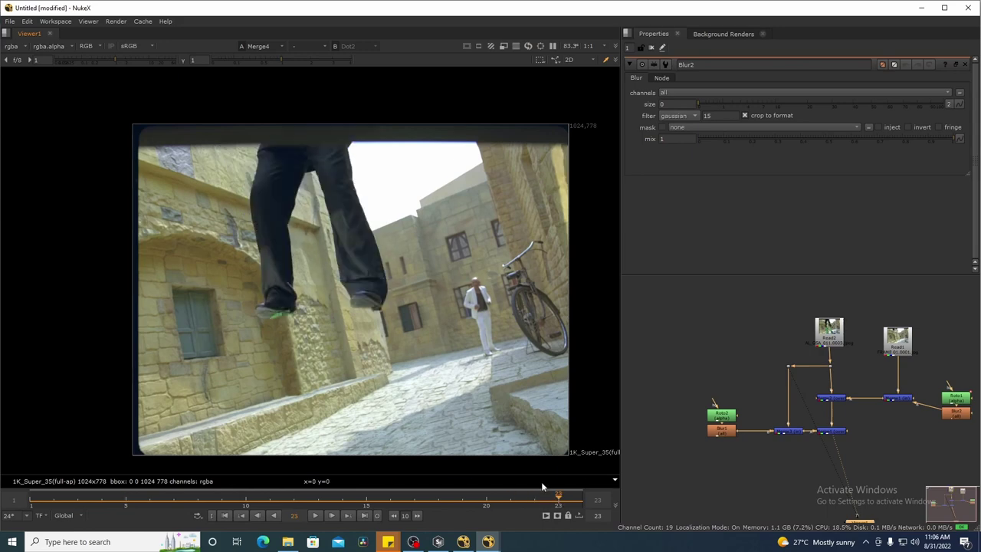
pyautogui.scroll(9, 283, 322)
pyautogui.moveTo(248, 323); pyautogui.dragTo(321, 335)
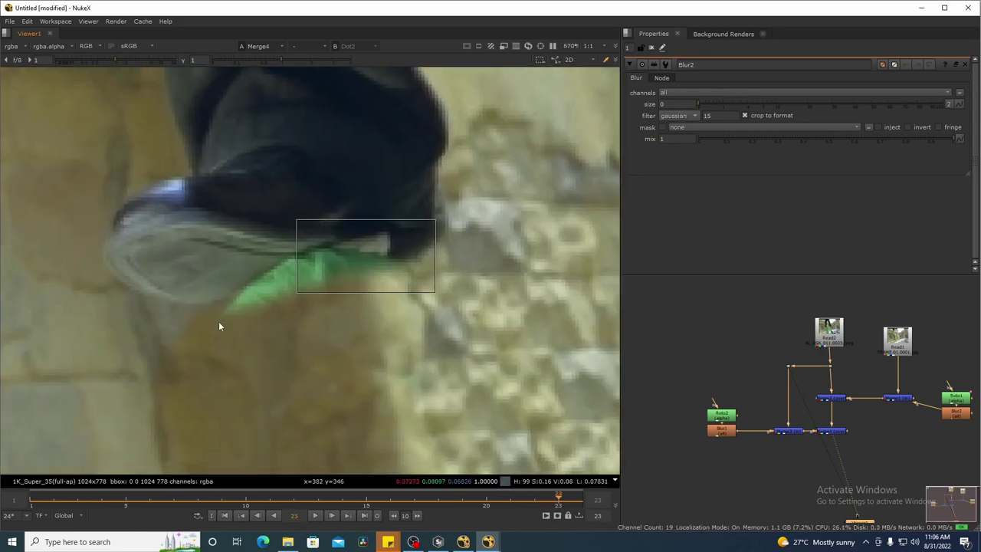
pyautogui.moveTo(177, 337); pyautogui.dragTo(177, 337)
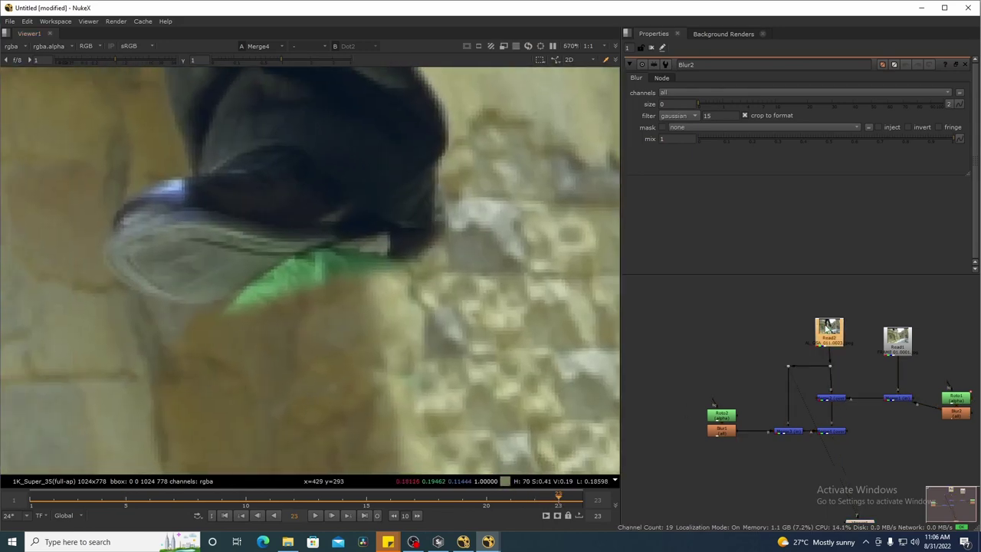
pyautogui.press('1')
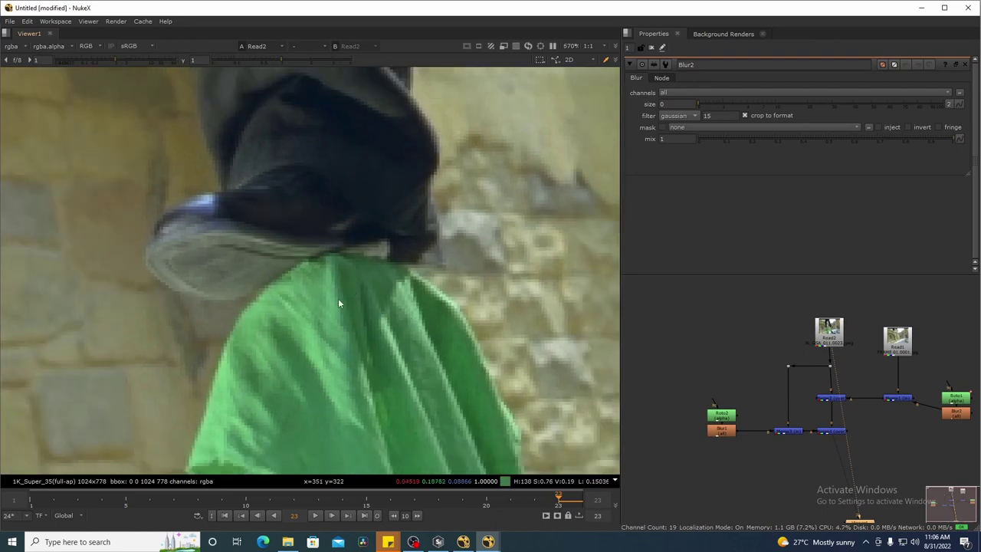
pyautogui.scroll(-2, 332, 280)
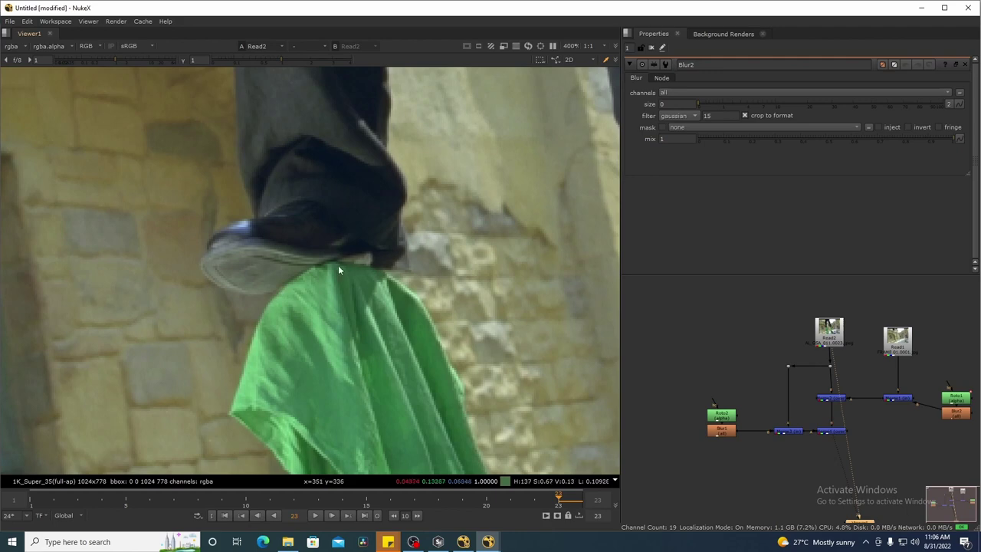
# Step: View Merge4 again, scrub across the whole timeline, and examine the shoes and the cleaned background
pyautogui.moveTo(812, 389); pyautogui.dragTo(811, 391)
pyautogui.press('1')
pyautogui.moveTo(858, 415); pyautogui.dragTo(802, 448)
pyautogui.press('1')
pyautogui.scroll(-6, 313, 267)
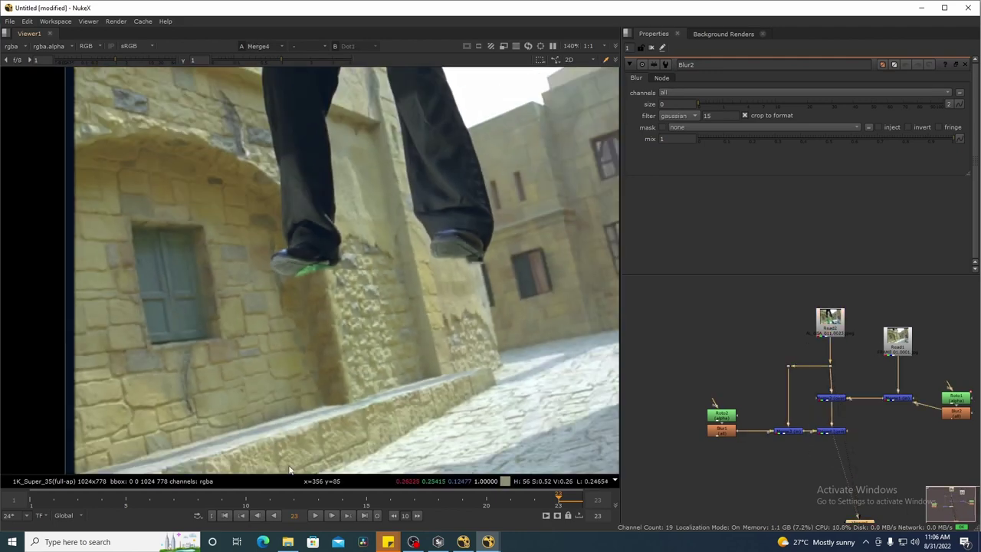
pyautogui.moveTo(43, 496); pyautogui.dragTo(580, 532)
pyautogui.scroll(-2, 433, 305)
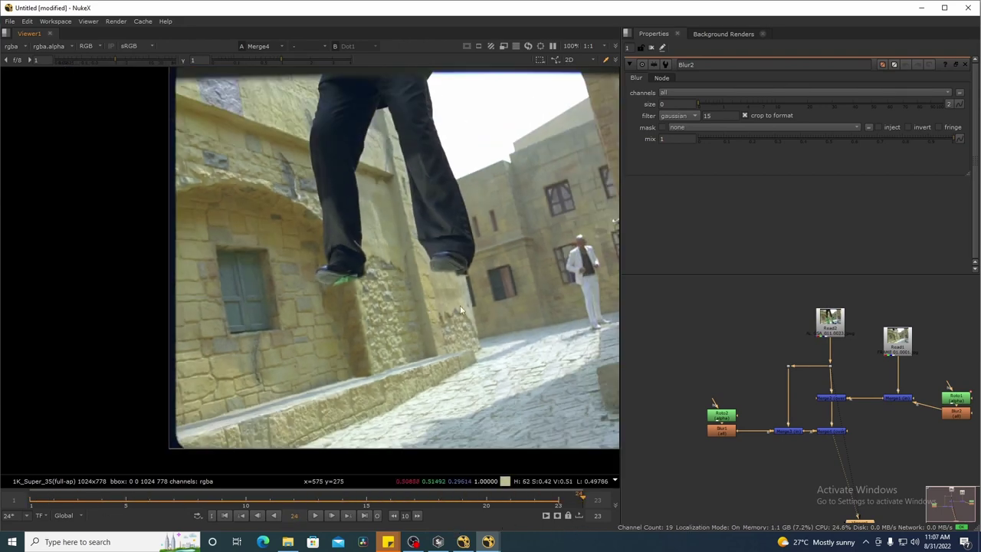
pyautogui.scroll(2, 370, 305)
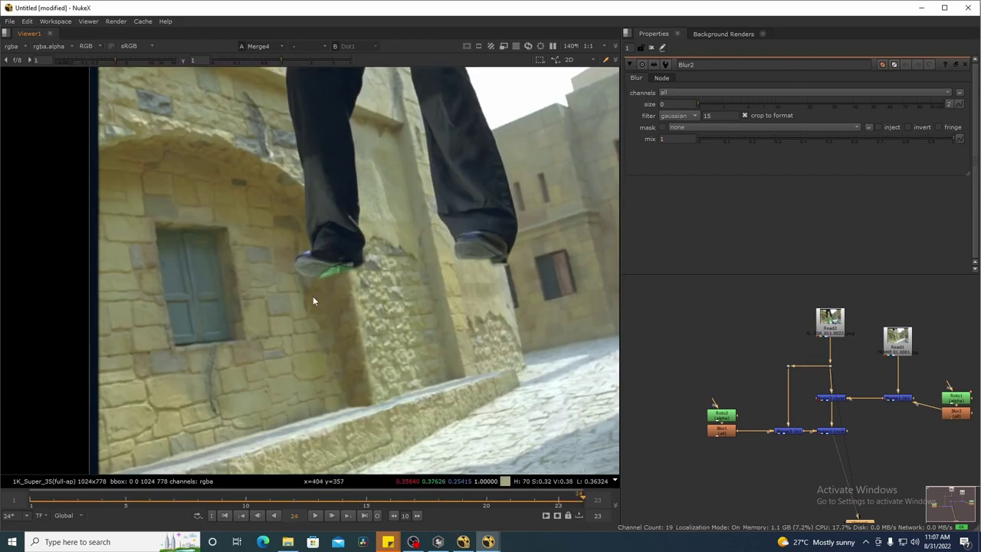
pyautogui.scroll(-3, 313, 302)
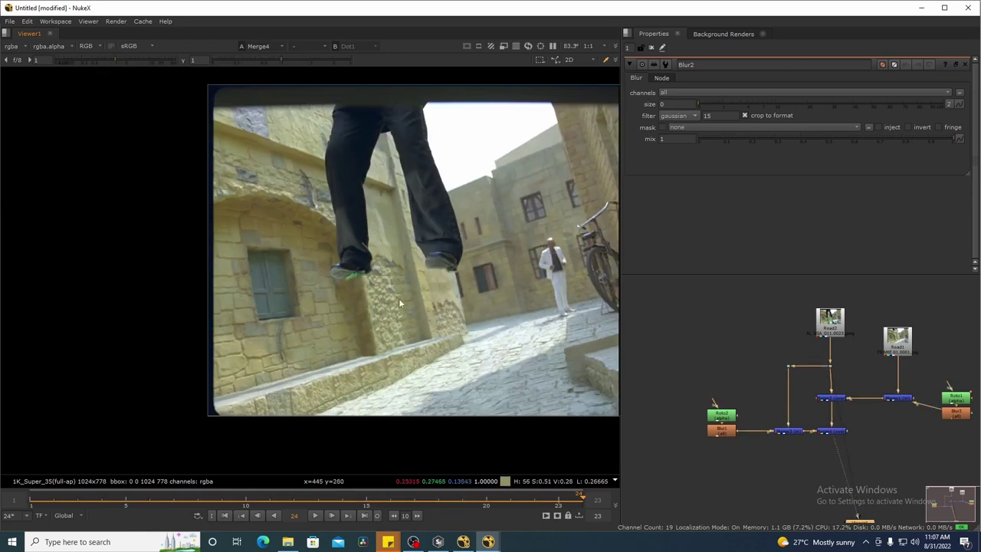
pyautogui.moveTo(355, 332); pyautogui.dragTo(301, 322)
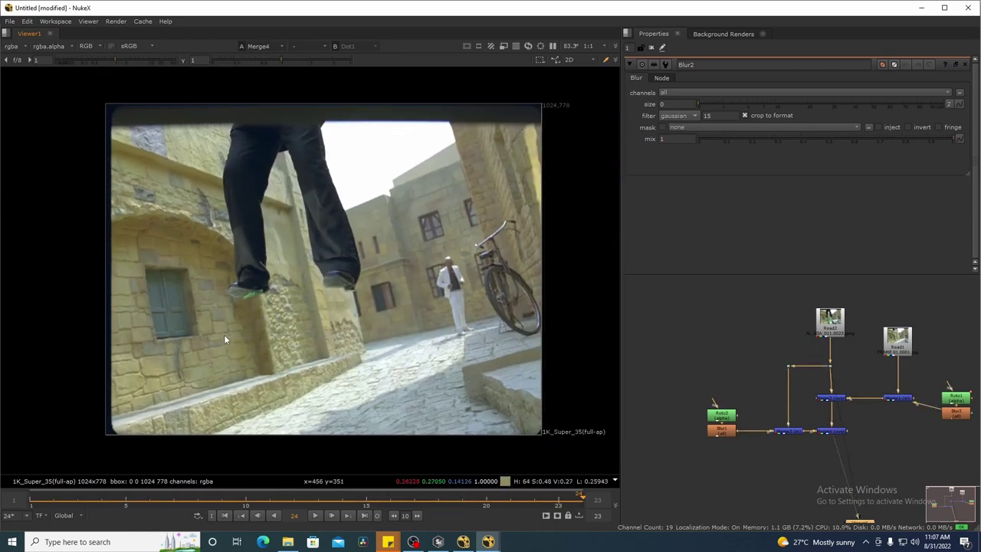
# Step: Align Roto1 and Blur2 with Merge1, then assign Read2 to the second viewer input and Merge4 to the first
pyautogui.moveTo(733, 339); pyautogui.dragTo(681, 318)
pyautogui.moveTo(882, 354); pyautogui.dragTo(906, 388)
pyautogui.click(780, 302)
pyautogui.press('2')
pyautogui.moveTo(814, 397); pyautogui.dragTo(763, 426)
pyautogui.press('1')
# Step: Play back the finished composite fitted in the viewer to check the cleanup, and stop it
pyautogui.click(314, 515)
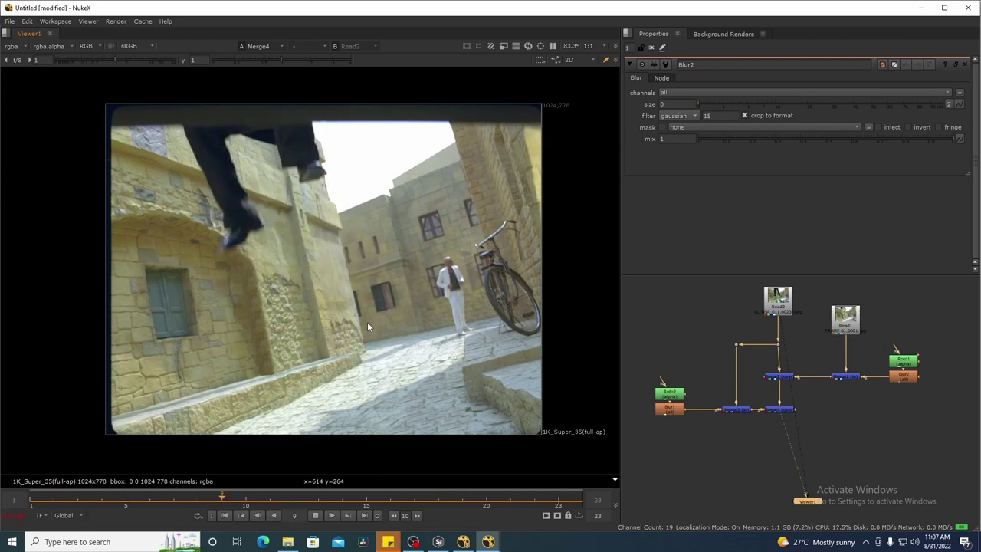
pyautogui.press('f')
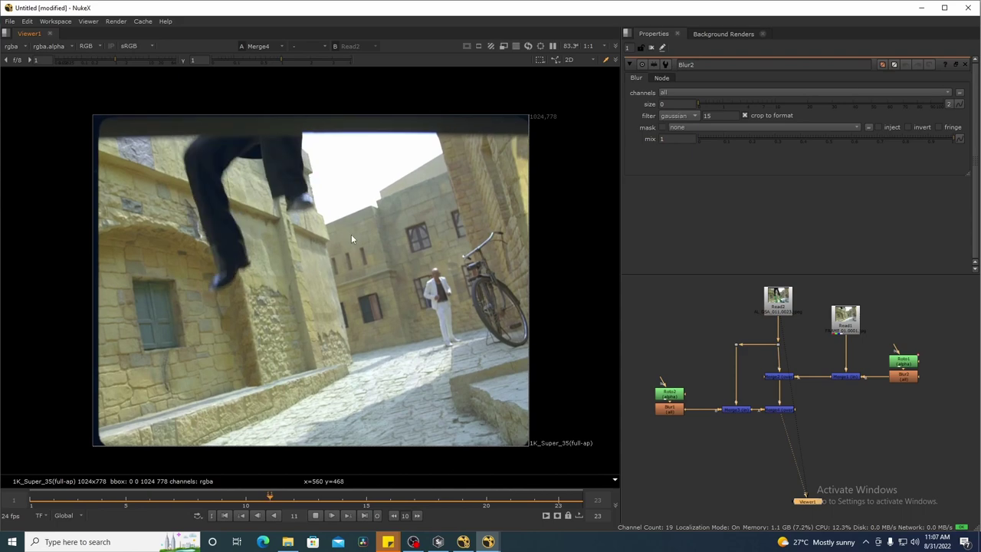
pyautogui.moveTo(440, 159); pyautogui.dragTo(161, 425)
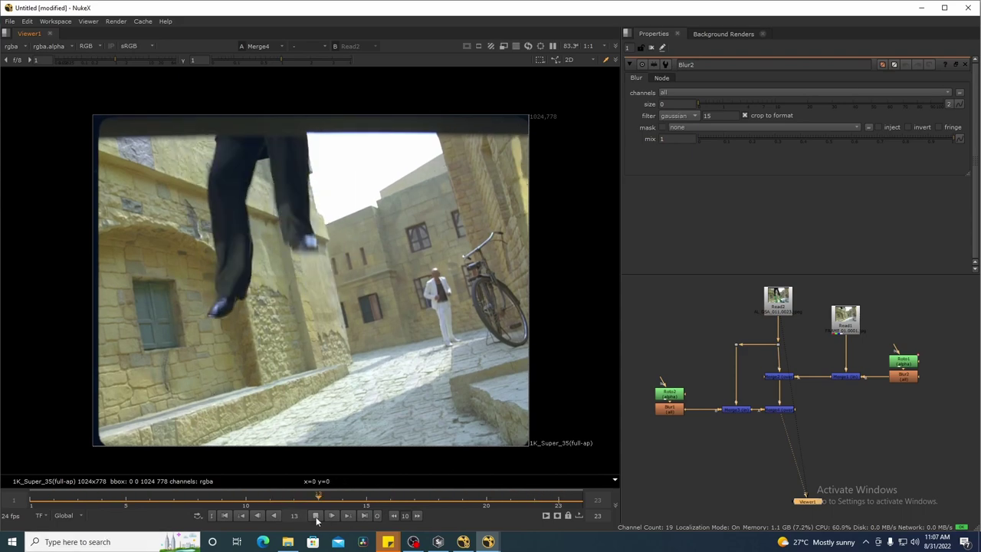
pyautogui.click(315, 516)
# Step: Scrub to frame 20, inspect the shoes and background, and replay the composite
pyautogui.moveTo(316, 271); pyautogui.dragTo(323, 275)
pyautogui.moveTo(263, 420); pyautogui.dragTo(203, 459)
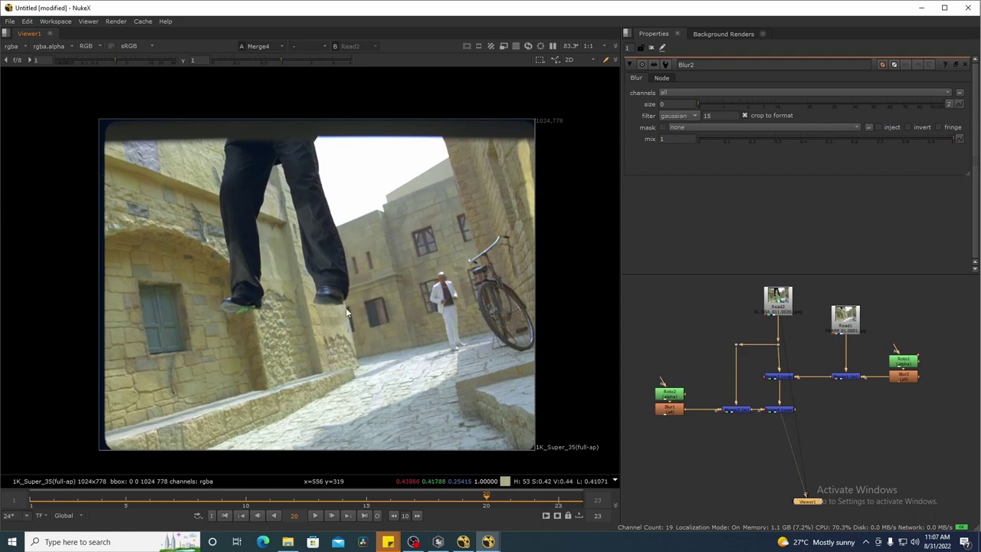
pyautogui.moveTo(346, 308); pyautogui.dragTo(343, 312)
pyautogui.moveTo(533, 324); pyautogui.dragTo(509, 460)
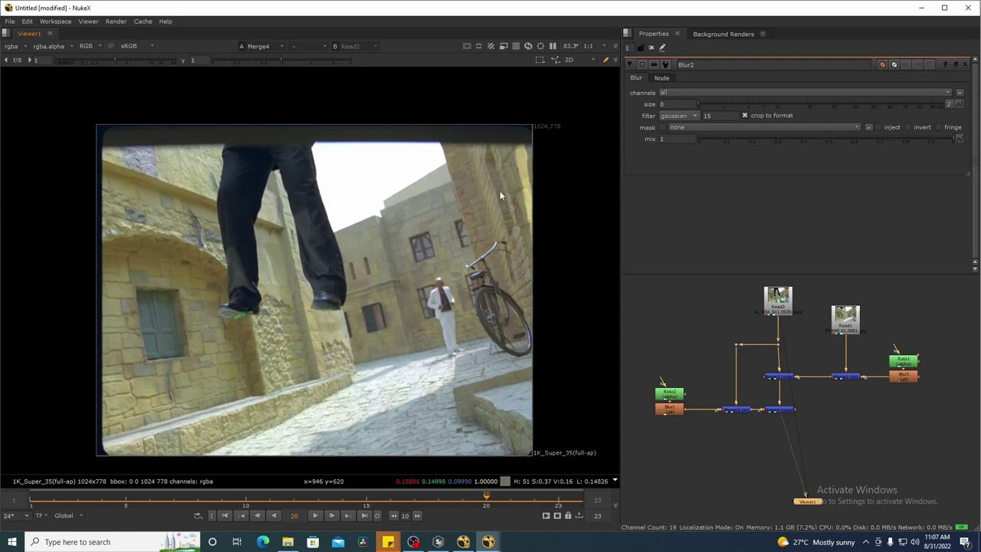
pyautogui.moveTo(212, 263); pyautogui.dragTo(162, 360)
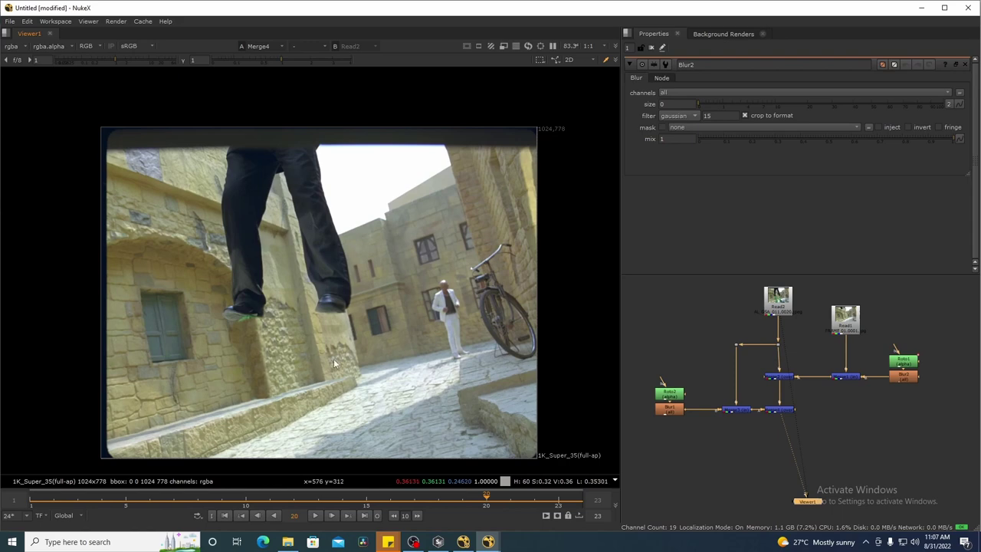
pyautogui.click(318, 515)
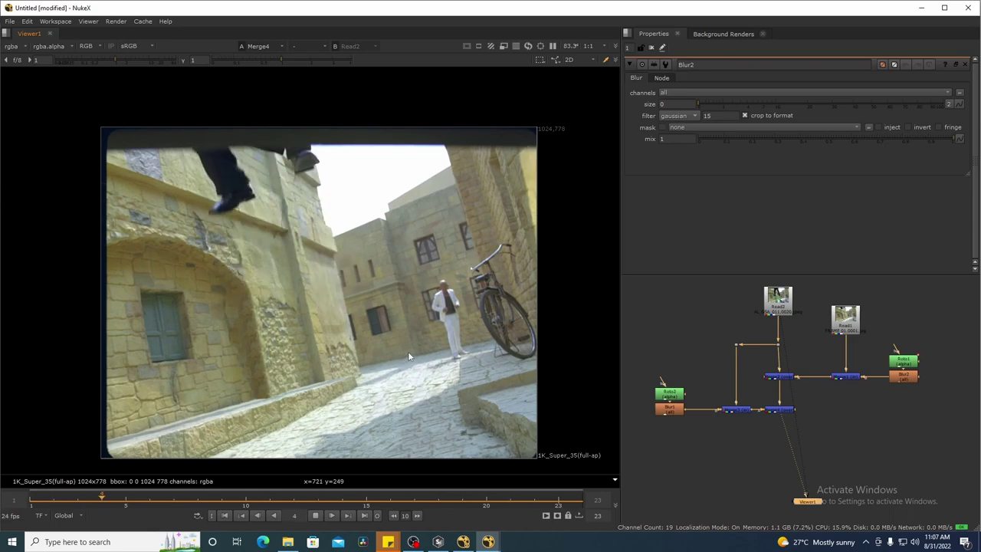
pyautogui.moveTo(416, 331); pyautogui.dragTo(430, 327)
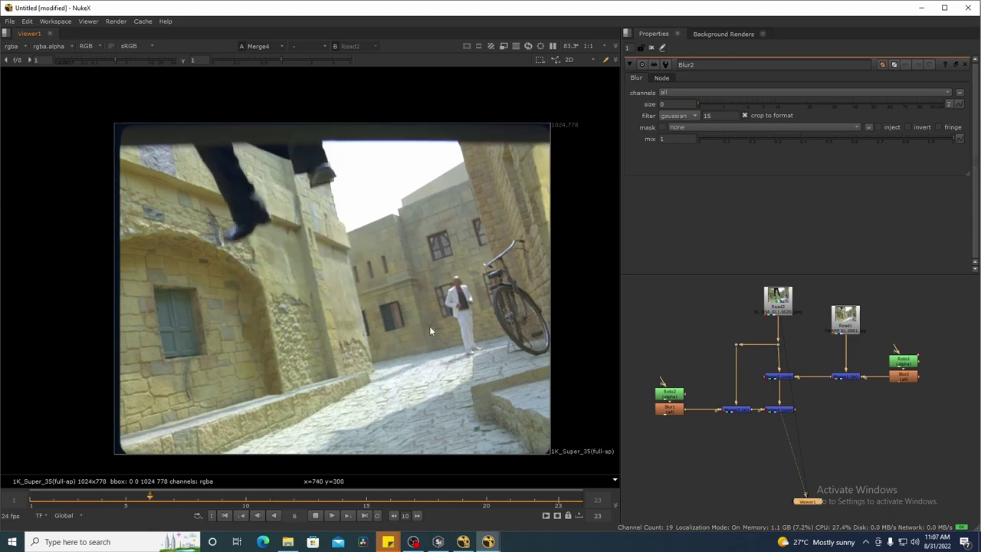